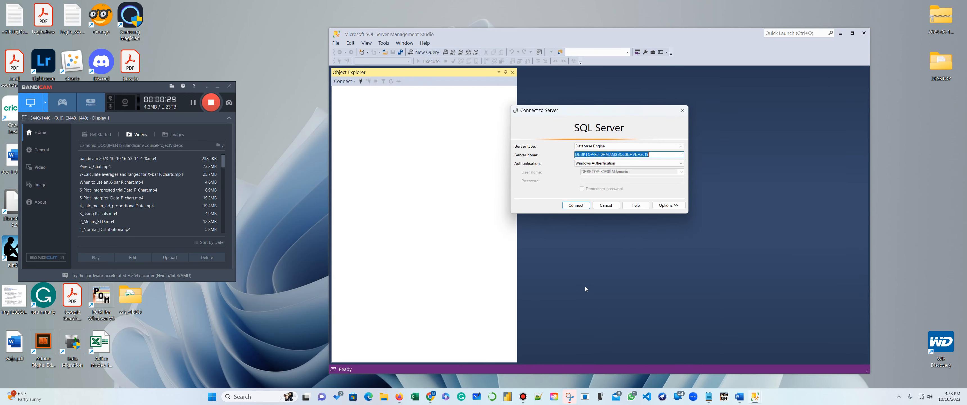
Step: Connect to the SQL Server database engine with Windows Authentication and start a new database named TestFoodInspection_DW1
{"action": "left_click", "coordinate": [577, 207]}
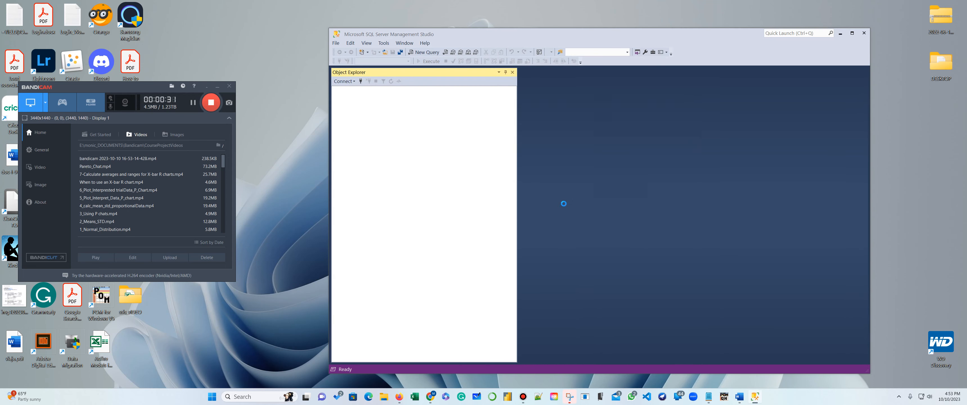
{"action": "left_click", "coordinate": [363, 97]}
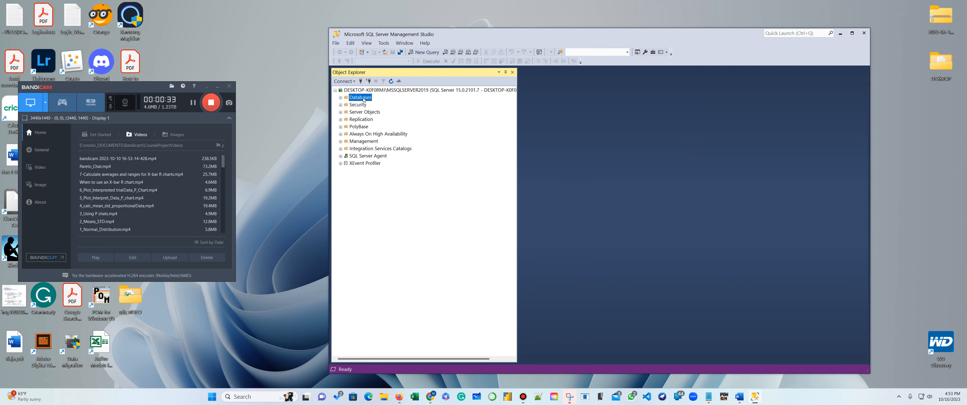
{"action": "right_click", "coordinate": [364, 100]}
{"action": "left_click", "coordinate": [386, 104]}
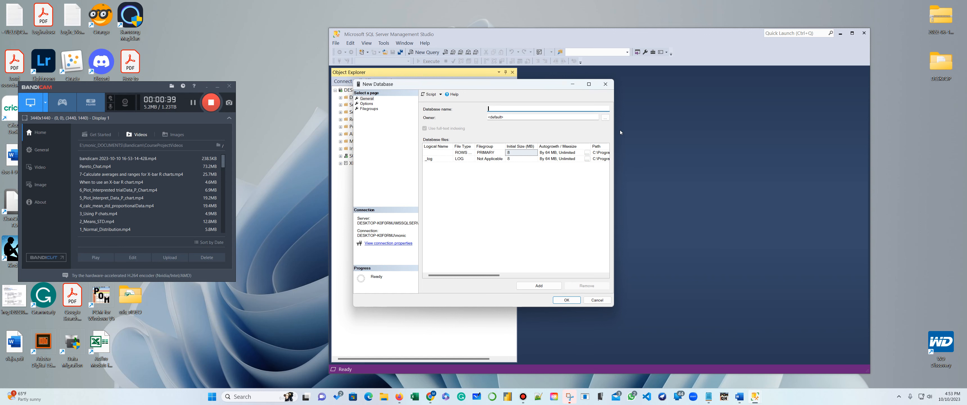
{"action": "type", "text": "TestFoodInspection_DW1"}
Step: Assign the sa login as owner of the new database and create it
{"action": "left_click", "coordinate": [605, 117]}
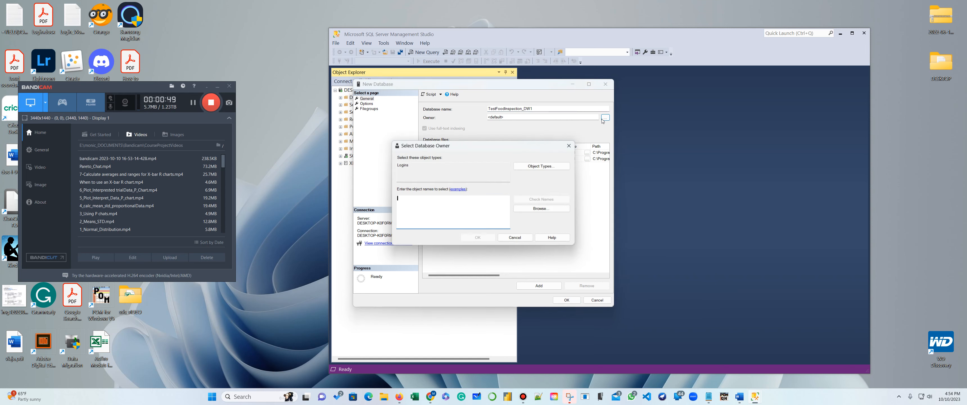
{"action": "left_click", "coordinate": [542, 209]}
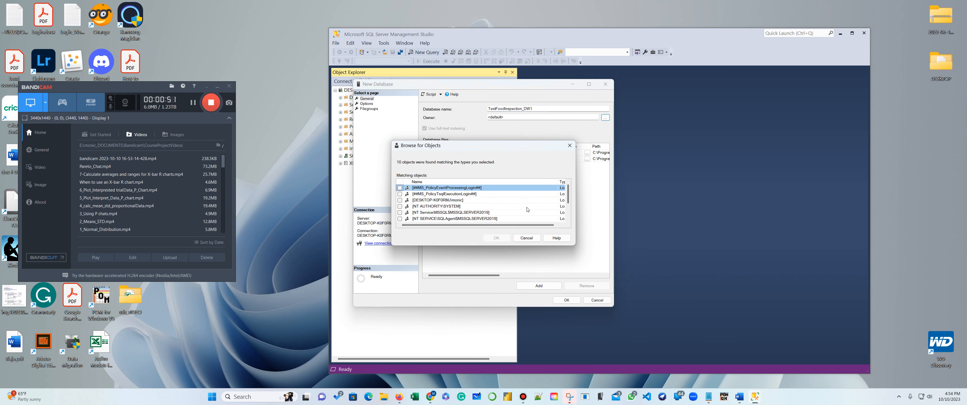
{"action": "left_click", "coordinate": [400, 219]}
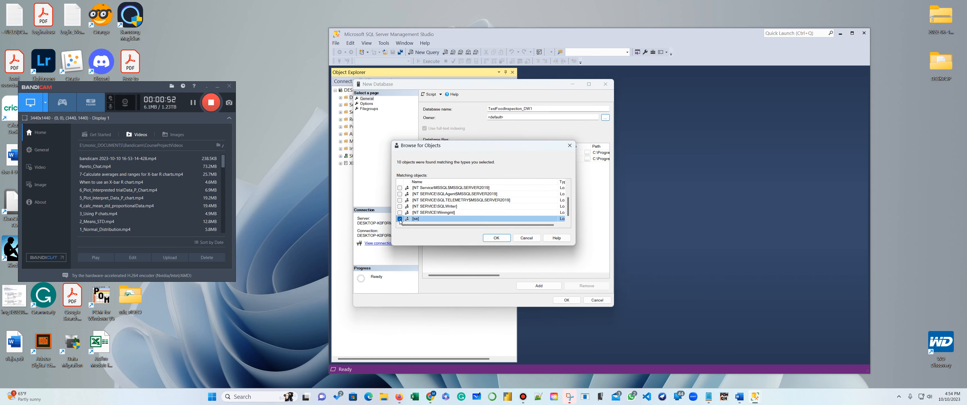
{"action": "left_click", "coordinate": [499, 241]}
{"action": "left_click", "coordinate": [483, 239]}
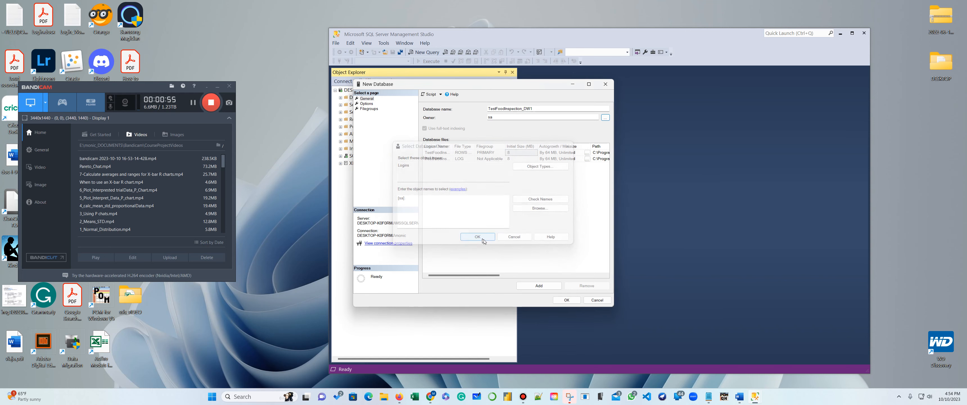
{"action": "left_click", "coordinate": [567, 300]}
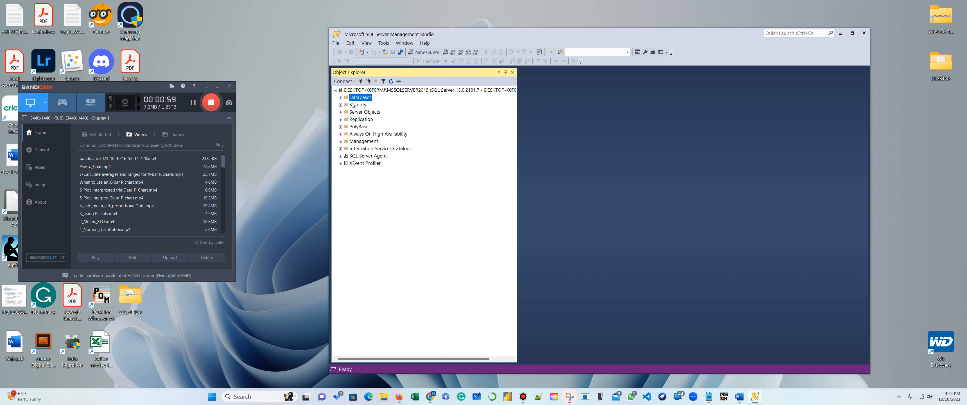
Step: Delete the TestFoodInspection5 database, including its backup and restore history, and close its existing connections
{"action": "left_click", "coordinate": [341, 97]}
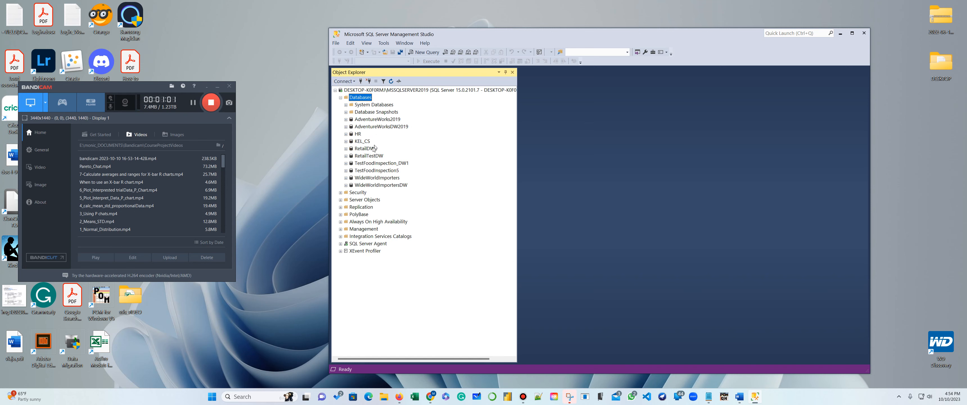
{"action": "left_click", "coordinate": [395, 162]}
{"action": "left_click", "coordinate": [383, 171]}
{"action": "right_click", "coordinate": [384, 173]}
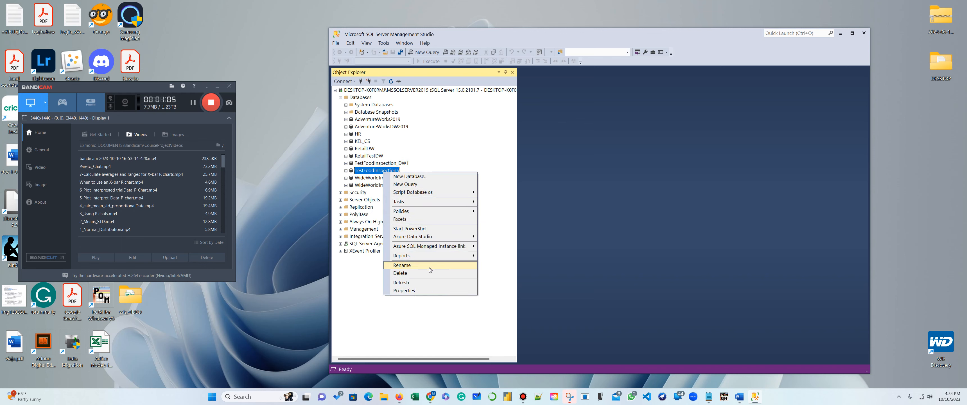
{"action": "left_click", "coordinate": [413, 269]}
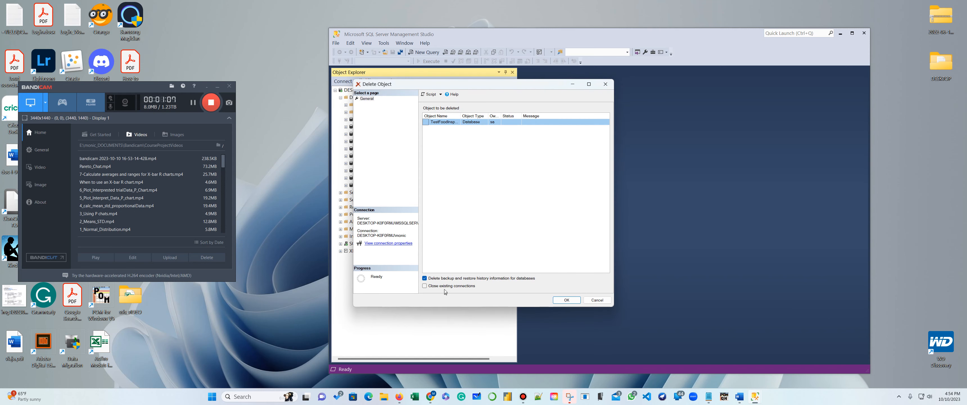
{"action": "left_click", "coordinate": [435, 287]}
{"action": "left_click", "coordinate": [562, 303]}
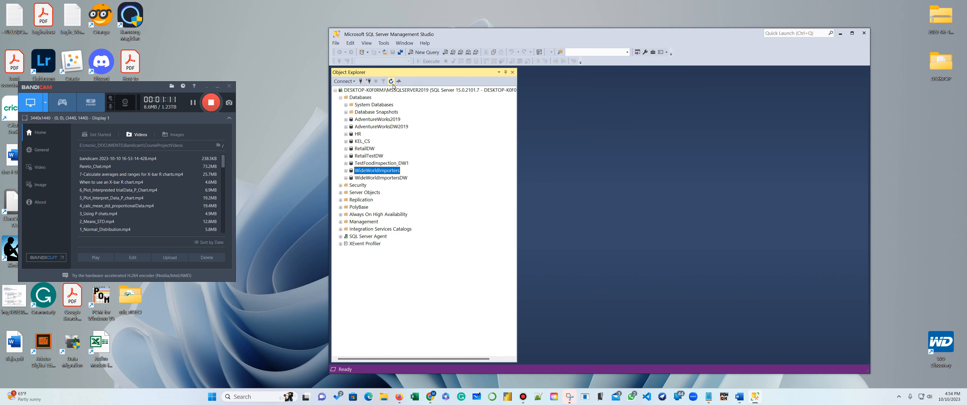
Step: Start the Import Data wizard for the TestFoodInspection_DW1 database and proceed to choosing the data source
{"action": "right_click", "coordinate": [374, 164]}
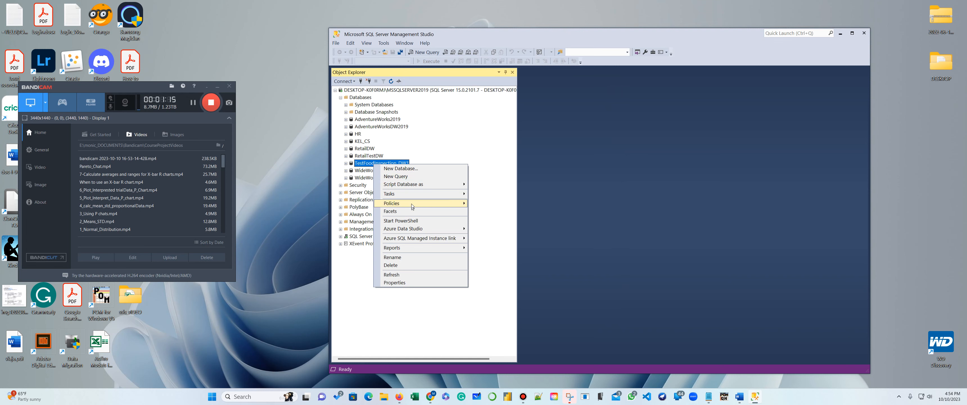
{"action": "mouse_move", "coordinate": [410, 193]}
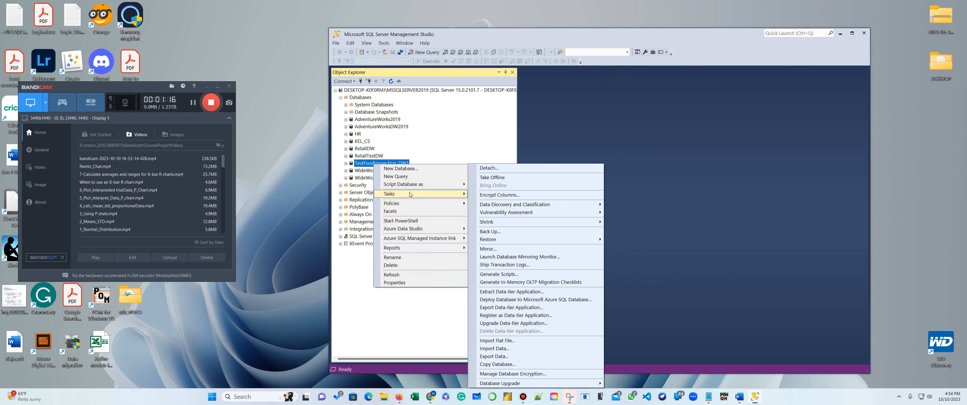
{"action": "left_click", "coordinate": [534, 348]}
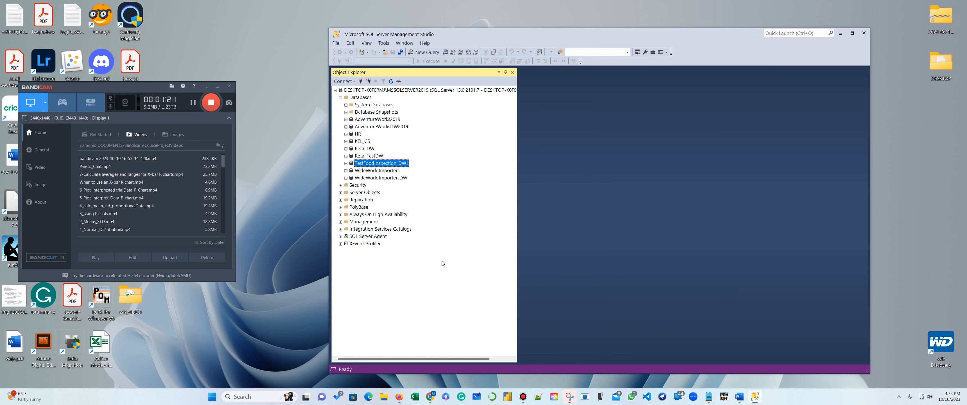
{"action": "left_click", "coordinate": [134, 192]}
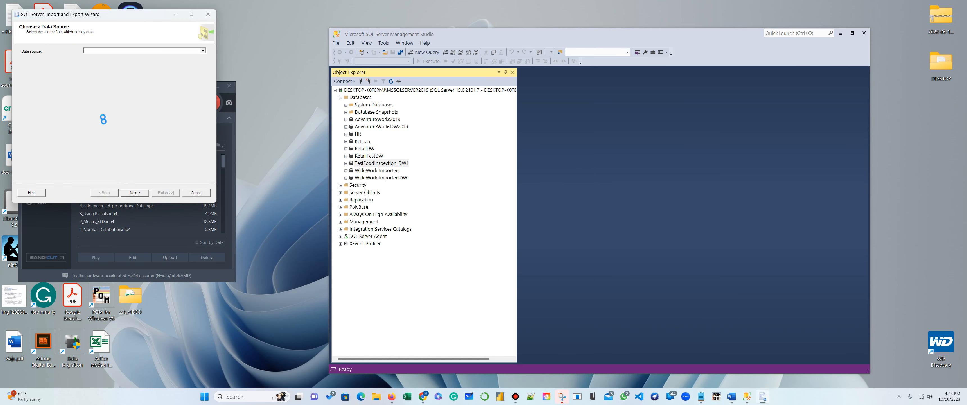
{"action": "left_click_drag", "start_coordinate": [120, 15], "coordinate": [527, 96]}
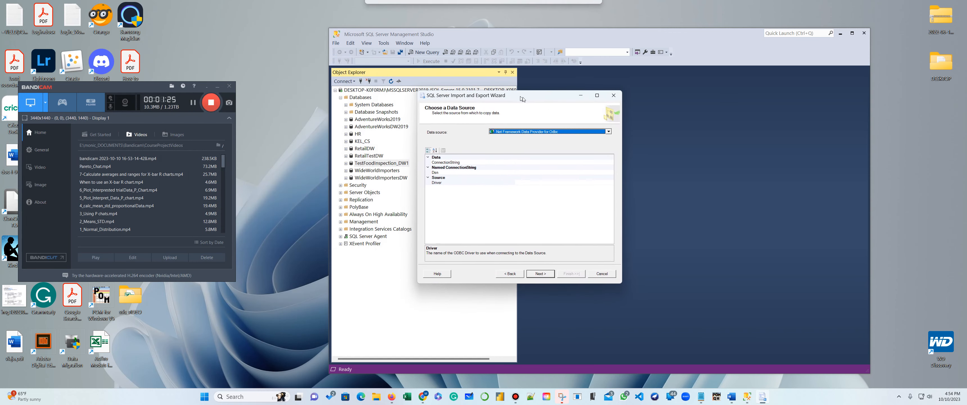
Step: Set the import source to Microsoft Excel with the file FoodInspectionRawData.xls from the ssis_vIDEO folder
{"action": "left_click", "coordinate": [612, 132]}
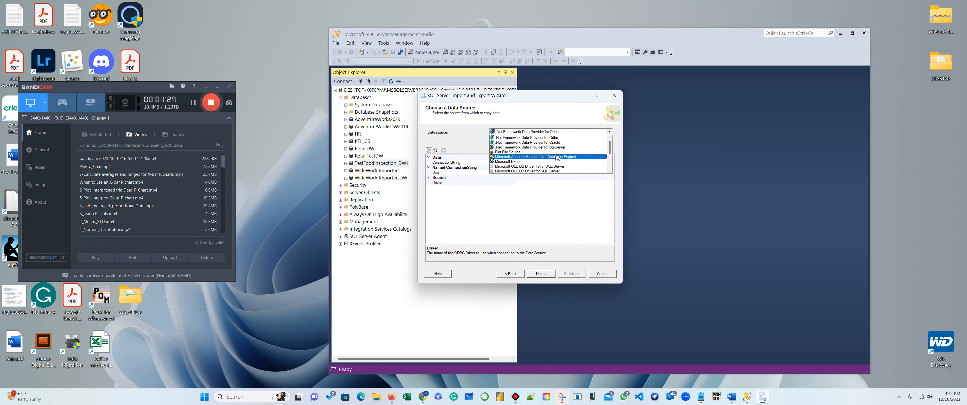
{"action": "left_click", "coordinate": [536, 162]}
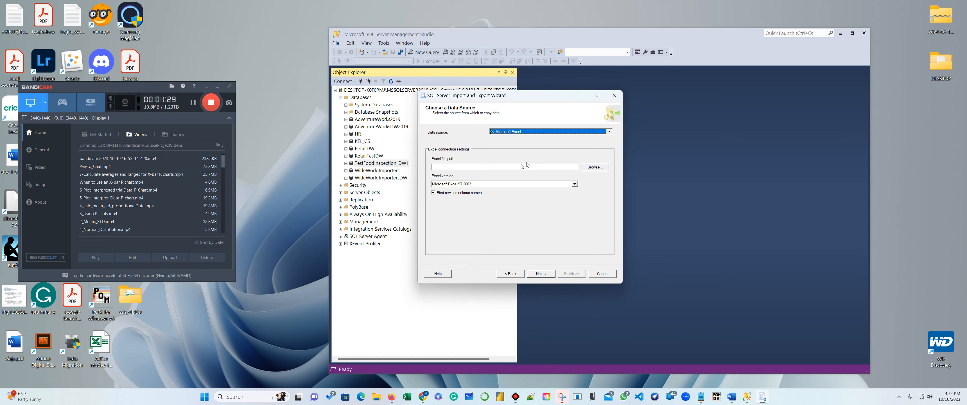
{"action": "left_click", "coordinate": [593, 169]}
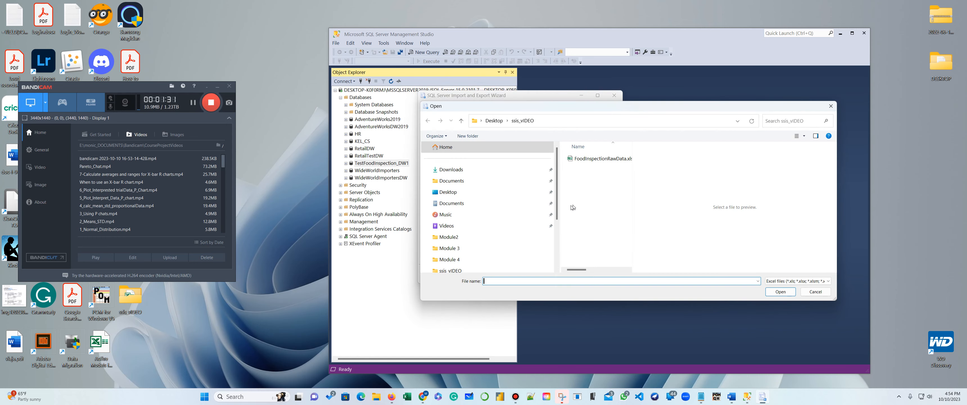
{"action": "left_click", "coordinate": [610, 162]}
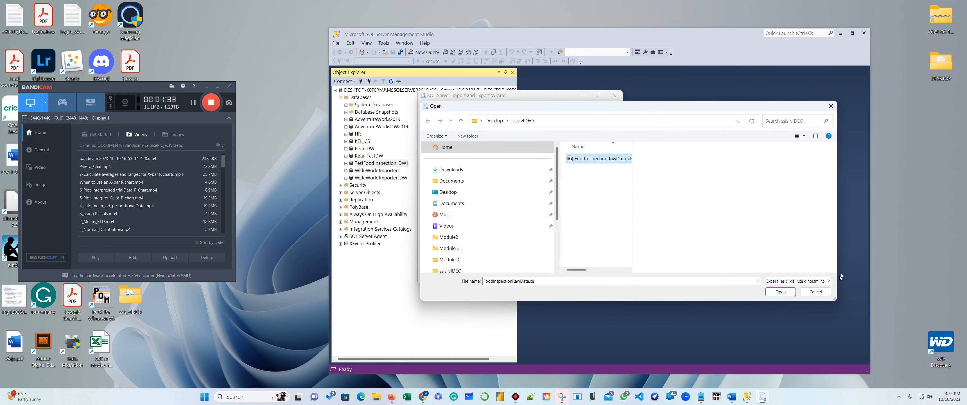
{"action": "left_click", "coordinate": [792, 290]}
{"action": "left_click", "coordinate": [551, 274]}
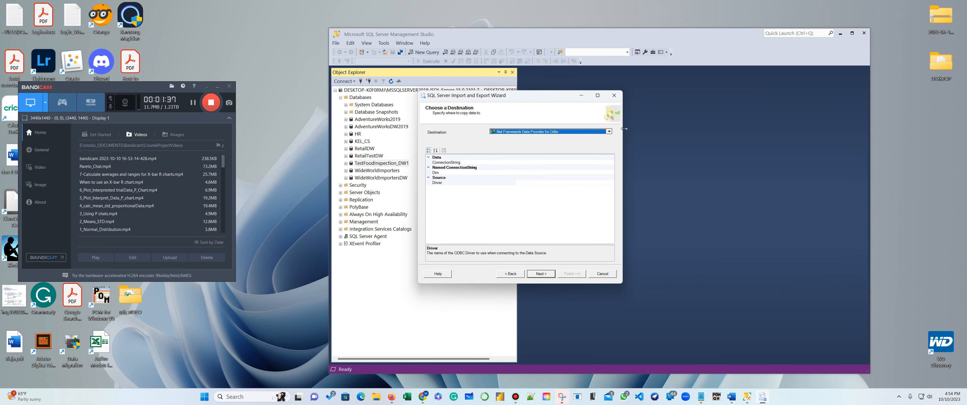
{"action": "left_click", "coordinate": [609, 131]}
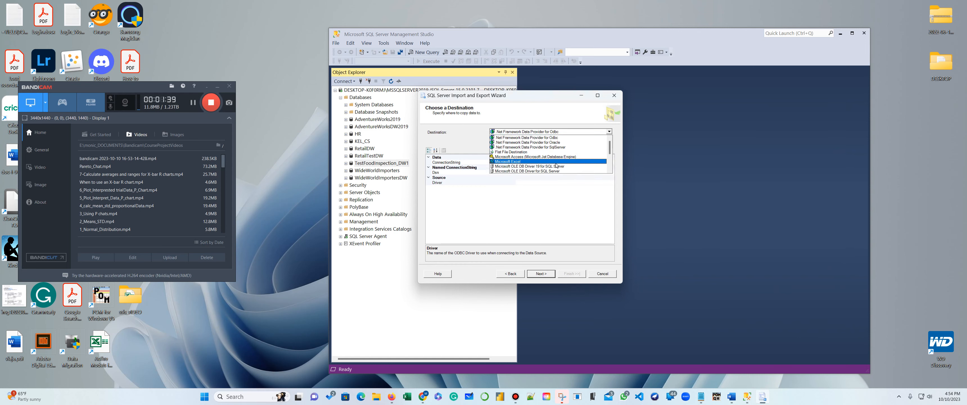
{"action": "left_click", "coordinate": [556, 165]}
{"action": "left_click", "coordinate": [595, 167]}
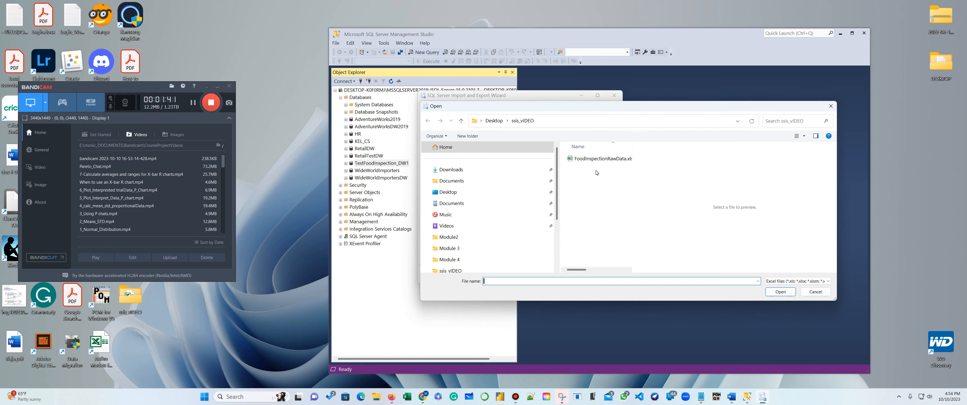
{"action": "left_click", "coordinate": [831, 106]}
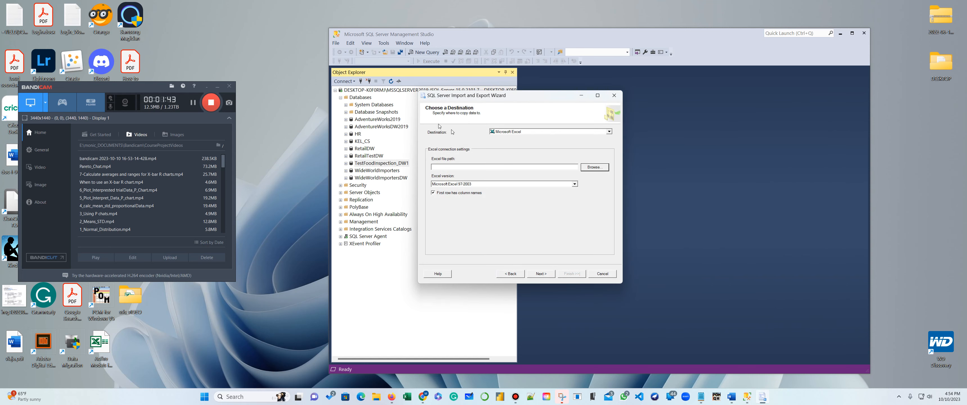
Step: Set the import destination to SQL Server Native Client 11.0 with the TestFoodInspection_DW1 database and Windows Authentication
{"action": "left_click", "coordinate": [609, 131]}
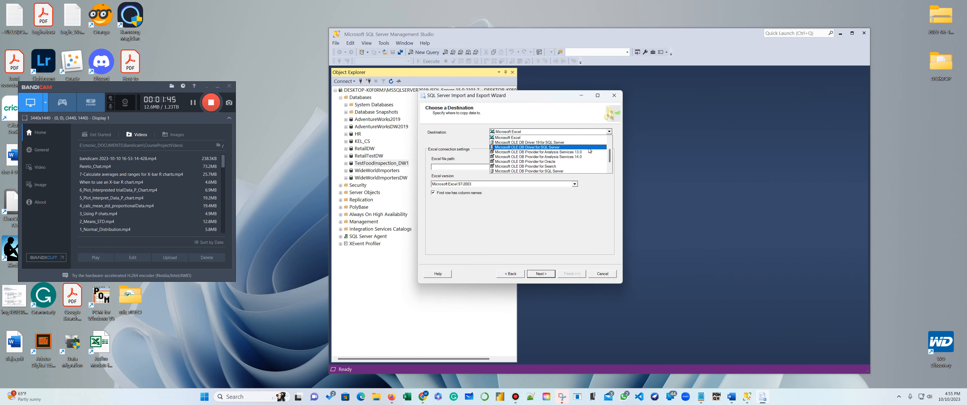
{"action": "scroll", "coordinate": [590, 150], "scroll_direction": "down", "scroll_amount": 3}
{"action": "left_click", "coordinate": [591, 171]}
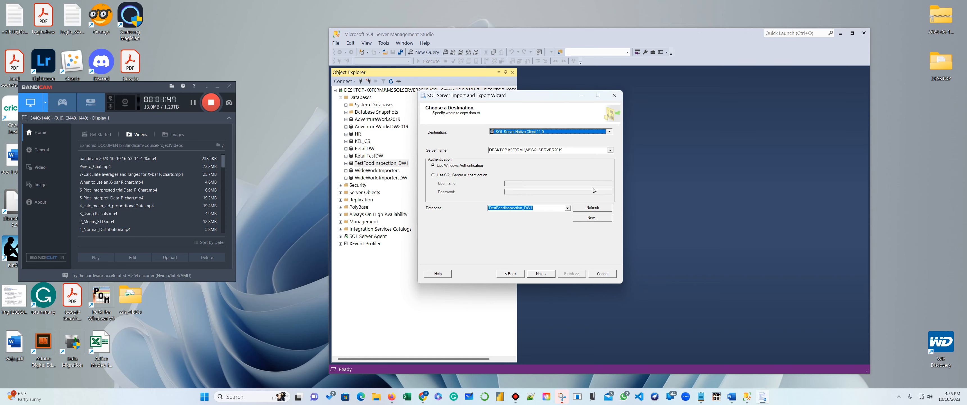
{"action": "left_click", "coordinate": [545, 274]}
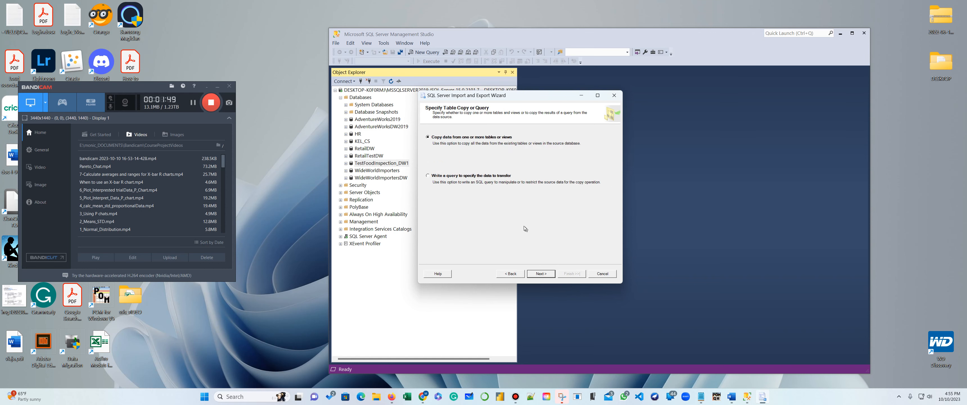
Step: Copy data from existing tables or views, and review and accept the column mappings for Sheet1$
{"action": "left_click", "coordinate": [541, 274]}
{"action": "left_click", "coordinate": [527, 252]}
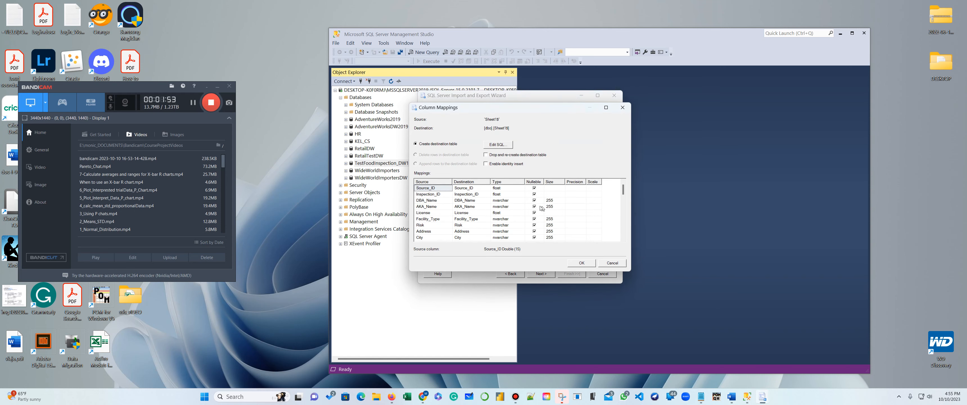
{"action": "scroll", "coordinate": [535, 209], "scroll_direction": "down", "scroll_amount": 8}
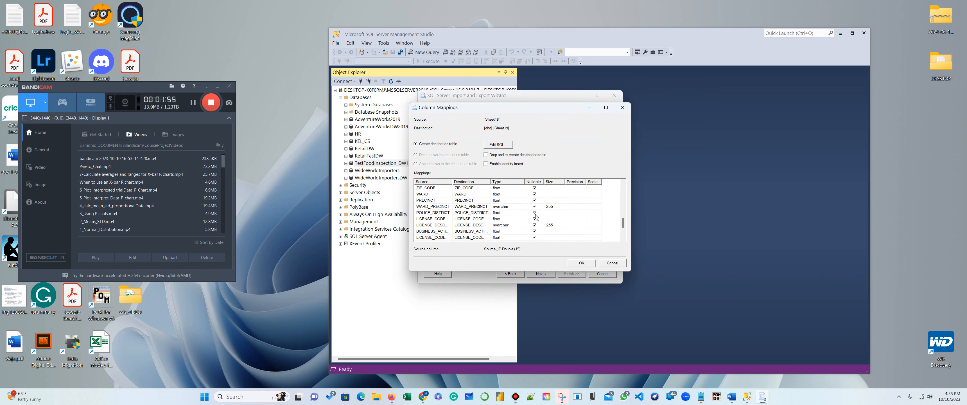
{"action": "left_click", "coordinate": [582, 263]}
Step: Run the Sheet1$ import immediately without saving a package, and close the wizard
{"action": "left_click", "coordinate": [541, 273]}
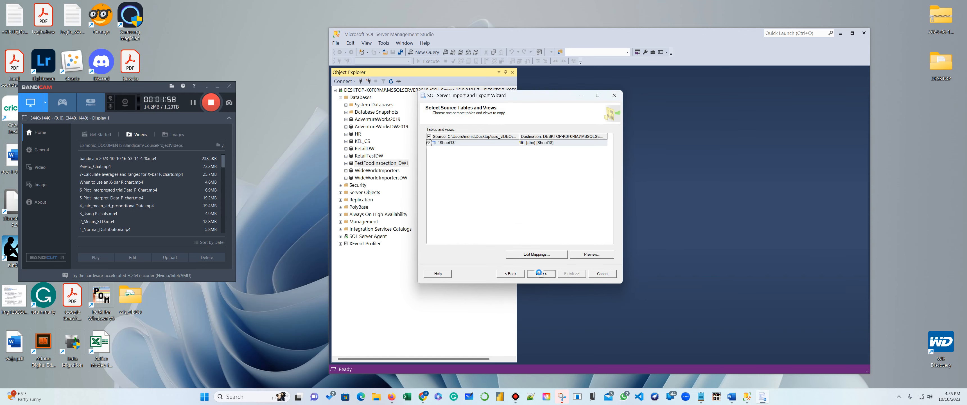
{"action": "left_click", "coordinate": [555, 272]}
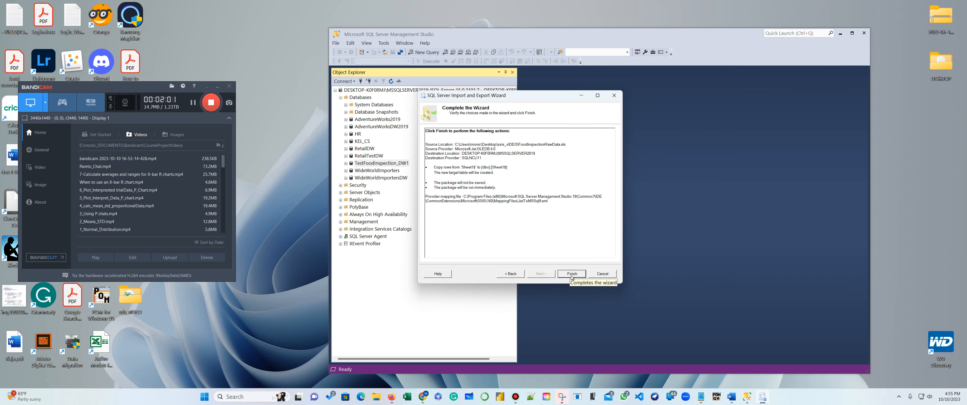
{"action": "left_click", "coordinate": [572, 274]}
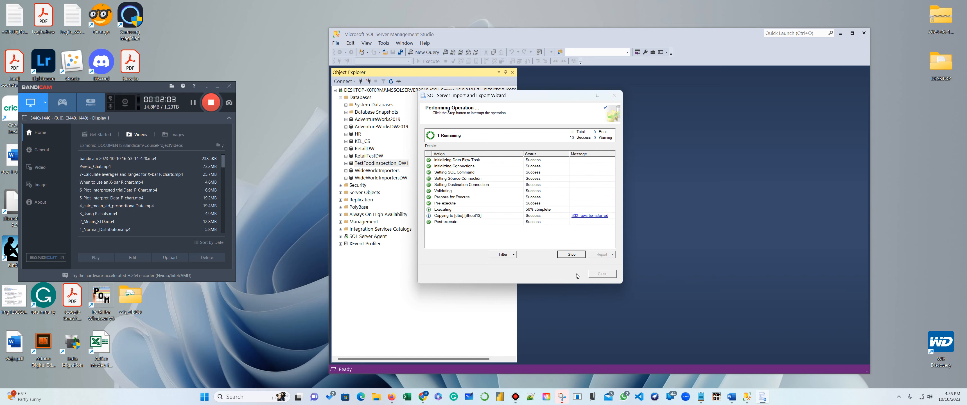
{"action": "left_click", "coordinate": [604, 274]}
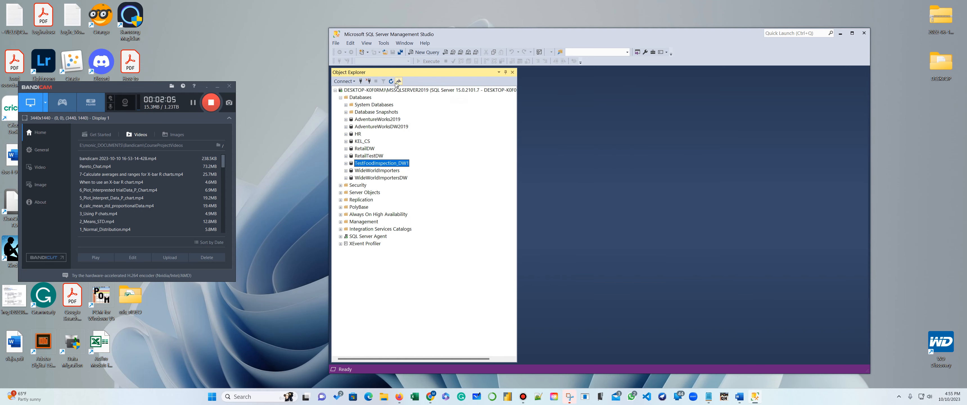
Step: Rename the imported dbo.Sheet1$ table in the TestFoodInspection_DW1 database as FinalRawData
{"action": "left_click", "coordinate": [346, 164]}
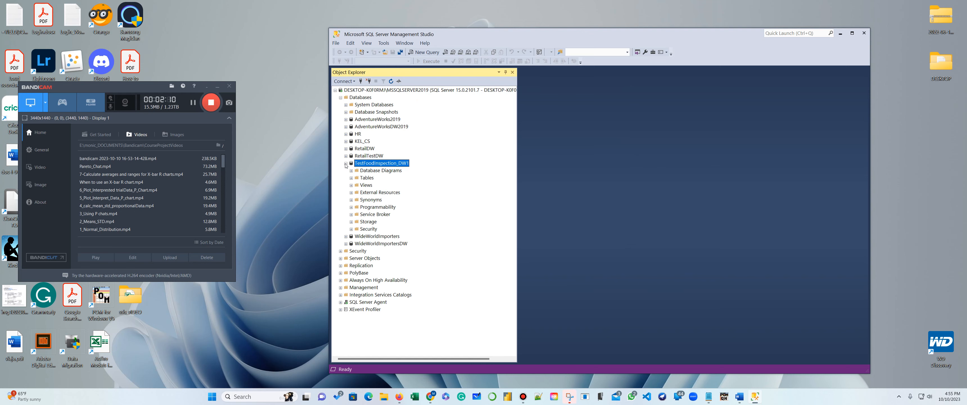
{"action": "left_click", "coordinate": [351, 178]}
{"action": "left_click", "coordinate": [387, 215]}
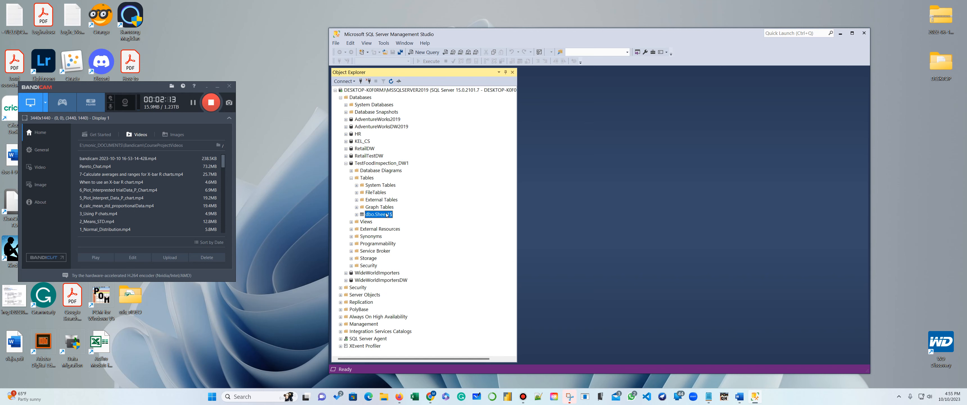
{"action": "right_click", "coordinate": [387, 215]}
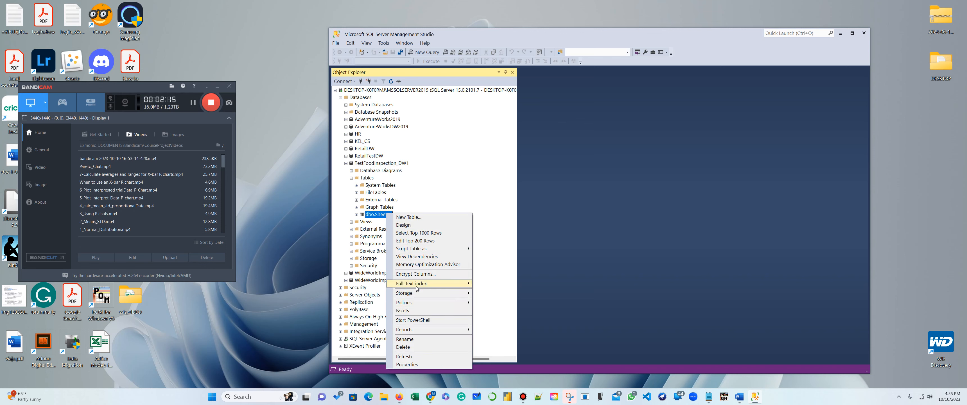
{"action": "left_click", "coordinate": [421, 340]}
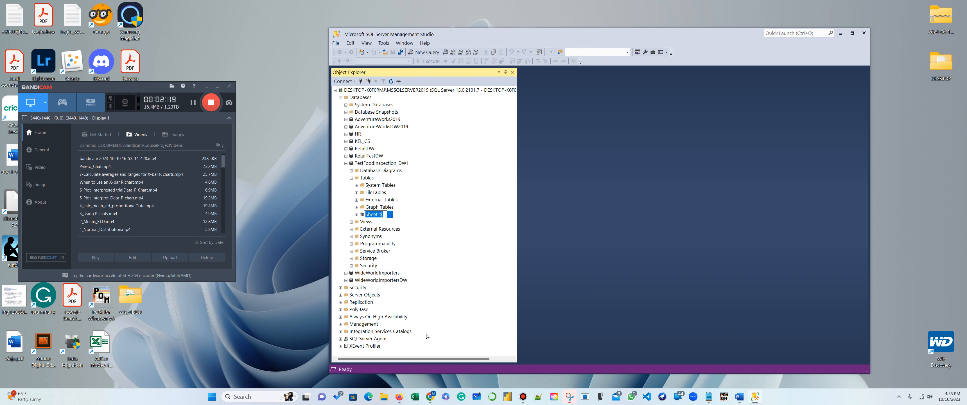
{"action": "type", "text": "FinalRawData"}
{"action": "key", "text": "Return"}
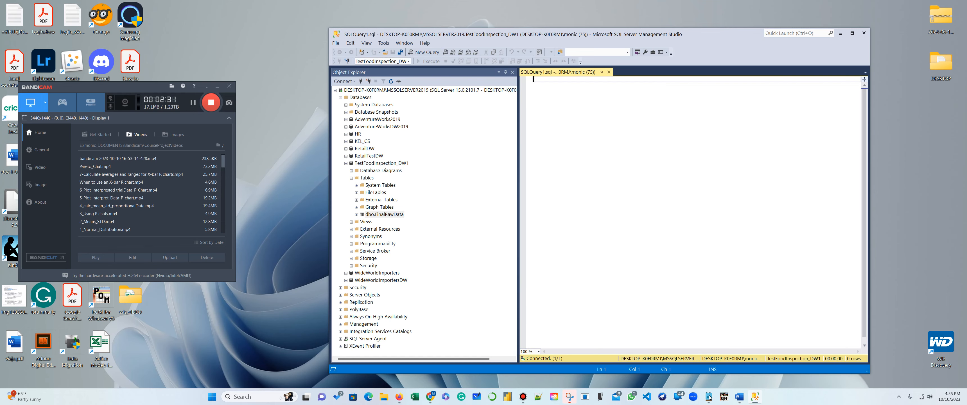
Step: Copy the CREATE TABLE dbo.Stage statement from QUERIES.txt in Notepad and paste it into the empty query in SQL Server Management Studio
{"action": "mouse_move", "coordinate": [709, 396]}
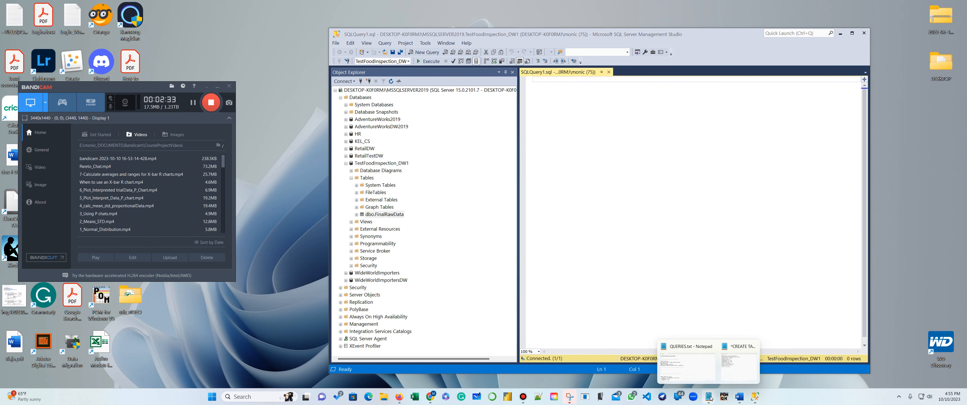
{"action": "left_click", "coordinate": [705, 379]}
{"action": "scroll", "coordinate": [449, 278], "scroll_direction": "down", "scroll_amount": 5}
{"action": "scroll", "coordinate": [449, 278], "scroll_direction": "up", "scroll_amount": 1}
{"action": "scroll", "coordinate": [447, 280], "scroll_direction": "down", "scroll_amount": 17}
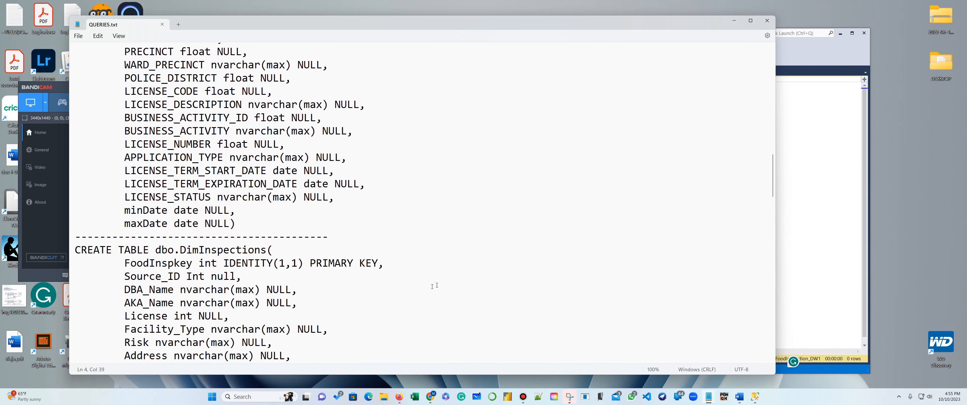
{"action": "left_click_drag", "start_coordinate": [240, 224], "coordinate": [75, 319]}
{"action": "right_click", "coordinate": [136, 332]}
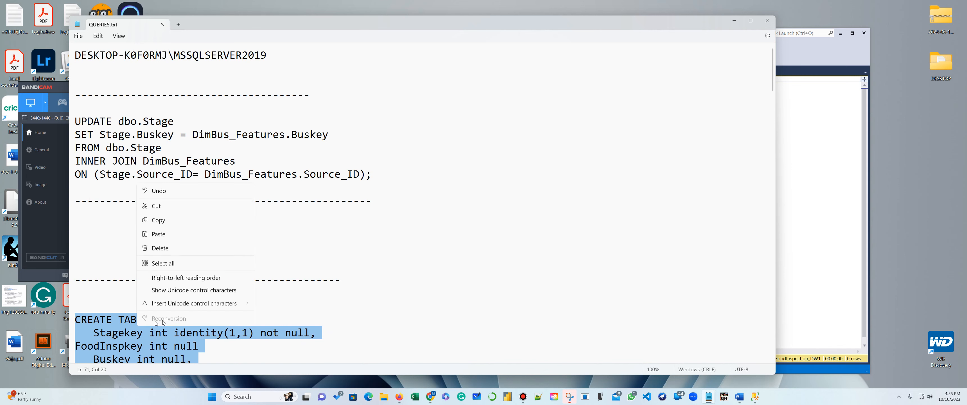
{"action": "left_click", "coordinate": [173, 220]}
{"action": "left_click", "coordinate": [800, 242]}
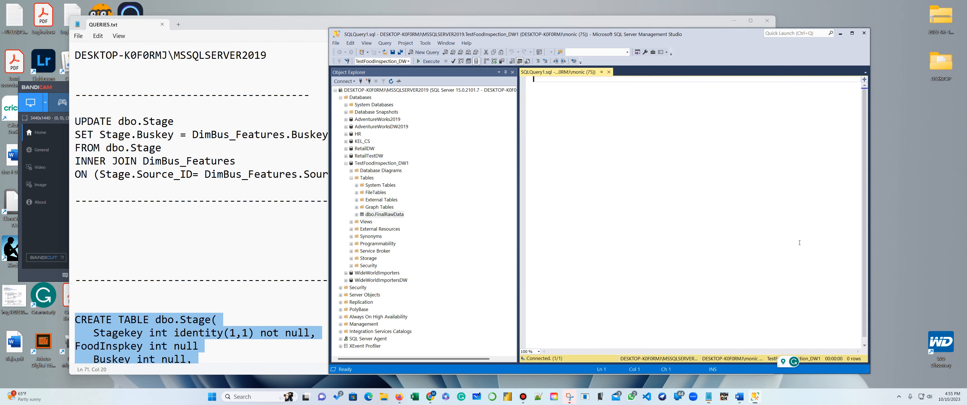
{"action": "key", "text": "ctrl+v"}
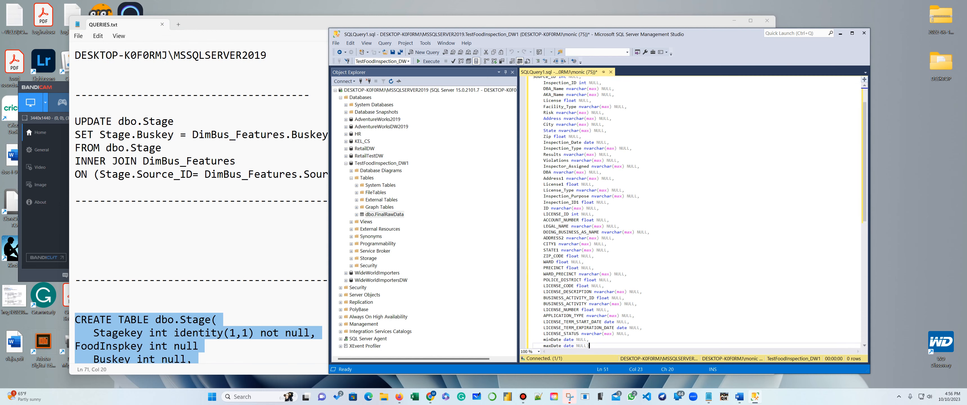
Step: In the pasted query, rename the table to dbo.FoodInspectionStage and add the missing comma after "FoodInspkey int null"
{"action": "scroll", "coordinate": [557, 157], "scroll_direction": "up", "scroll_amount": 2}
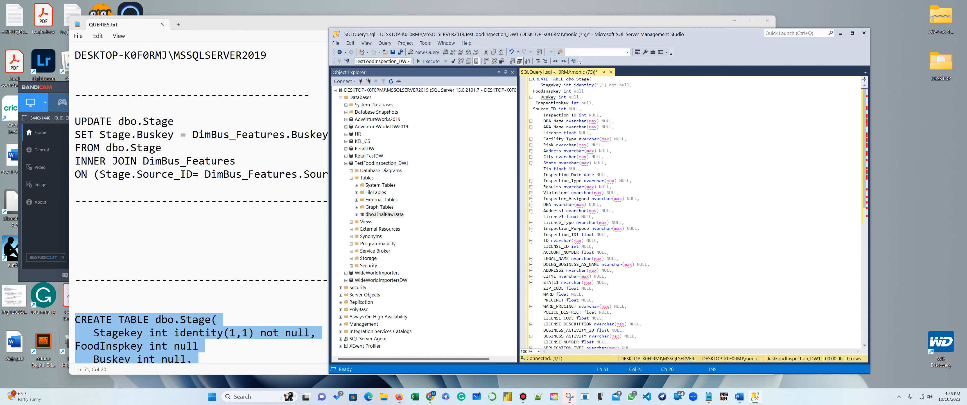
{"action": "left_click", "coordinate": [579, 79]}
{"action": "type", "text": "FoodInspection"}
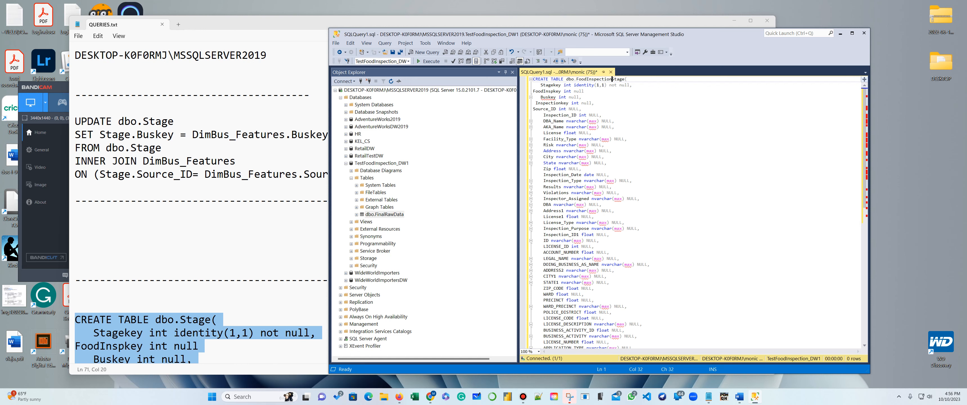
{"action": "left_click", "coordinate": [584, 91]}
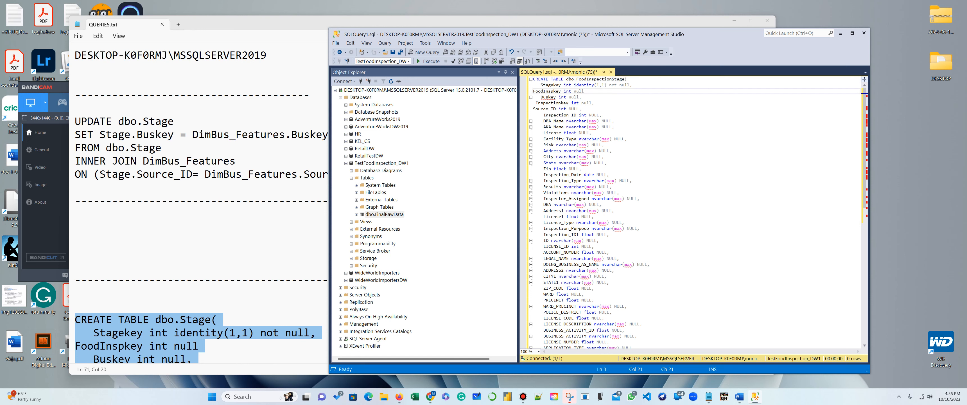
Step: In QUERIES.txt in Notepad, add the comma after "FoodInspkey int null" and rename the table in the statement to dbo.FoodInspectionStage
{"action": "left_click", "coordinate": [150, 234]}
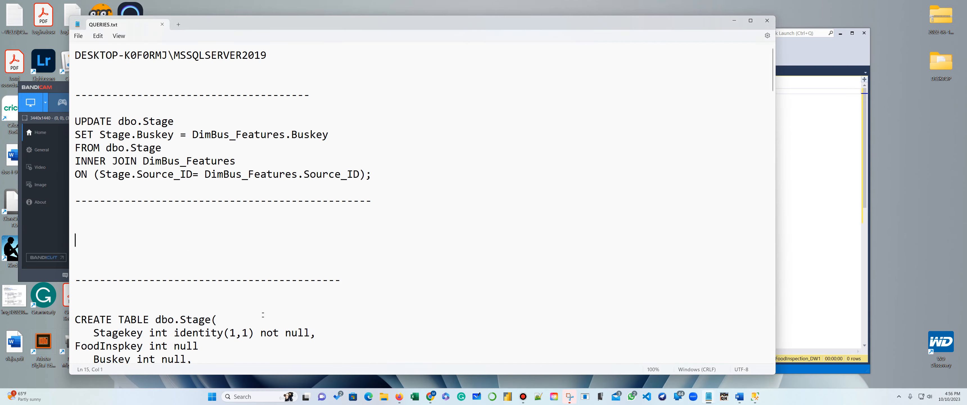
{"action": "scroll", "coordinate": [413, 205], "scroll_direction": "down", "scroll_amount": 2}
{"action": "left_click", "coordinate": [198, 255]}
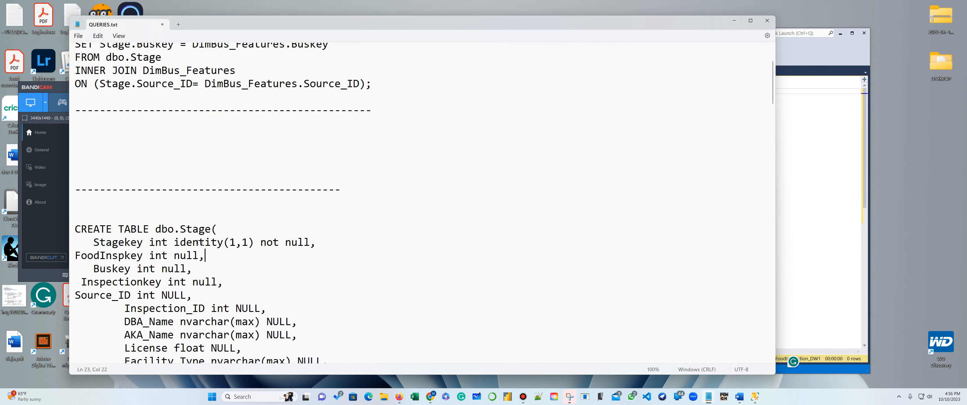
{"action": "left_click", "coordinate": [180, 229]}
{"action": "type", "text": "FoodI"}
{"action": "type", "text": "nspectio"}
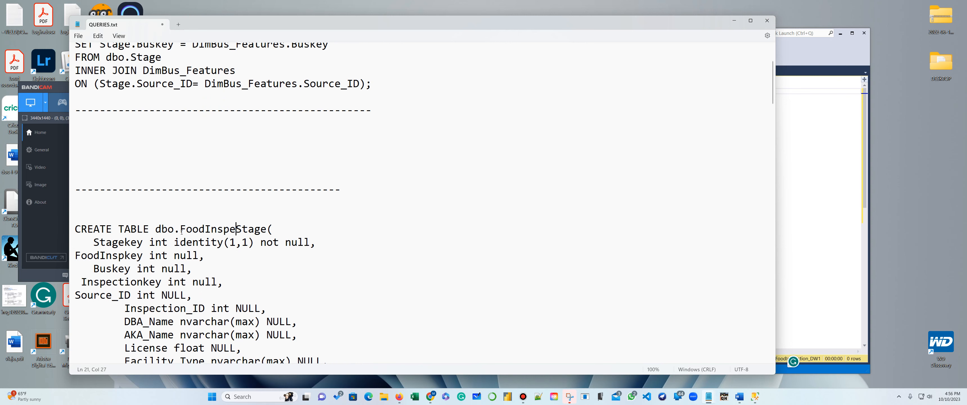
{"action": "type", "text": "n"}
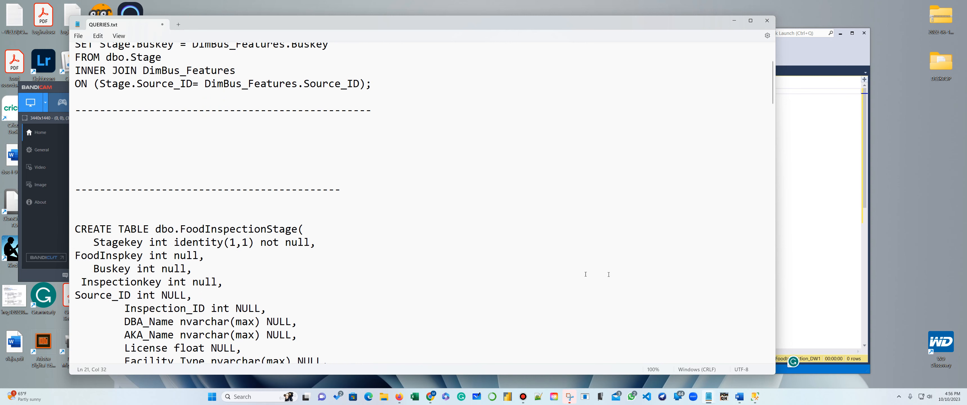
Step: Back in SQL Server Management Studio, review and select the whole CREATE TABLE dbo.FoodInspectionStage statement and execute it
{"action": "left_click", "coordinate": [825, 270]}
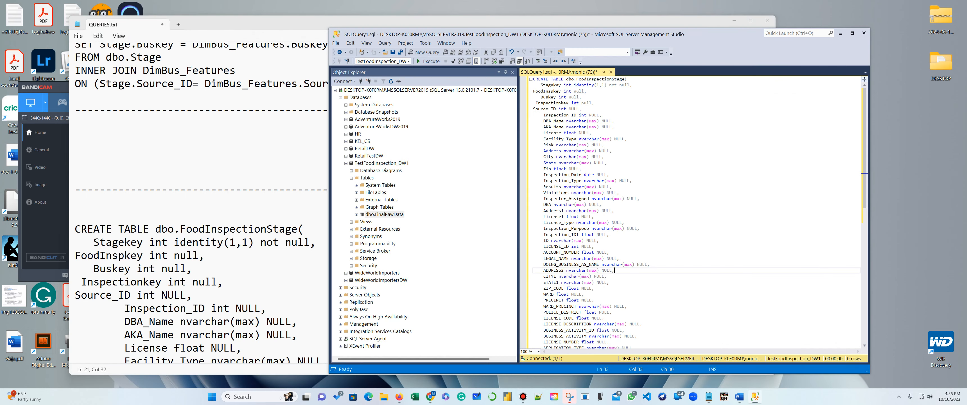
{"action": "scroll", "coordinate": [694, 212], "scroll_direction": "down", "scroll_amount": 3}
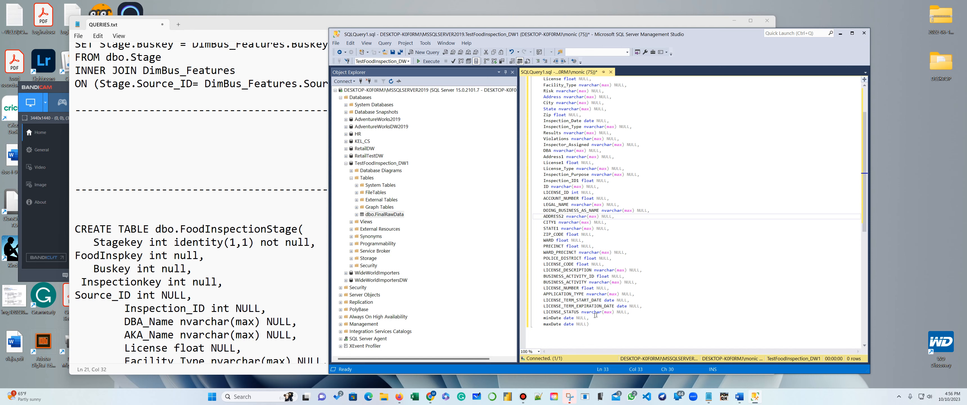
{"action": "scroll", "coordinate": [608, 313], "scroll_direction": "up", "scroll_amount": 3}
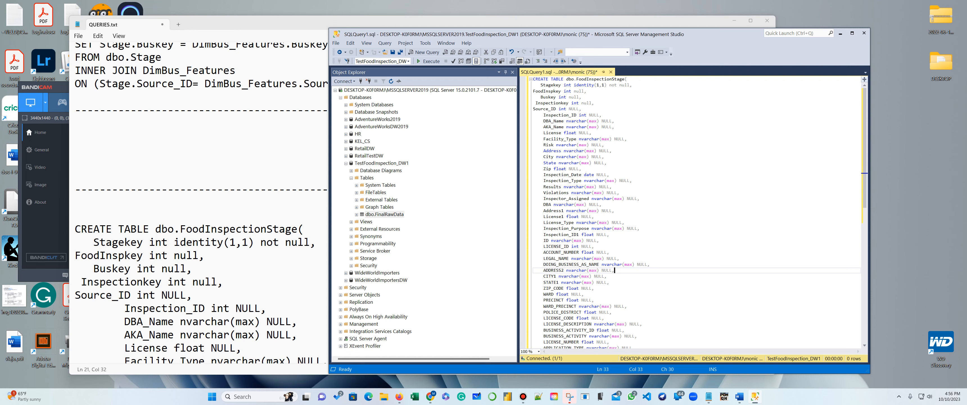
{"action": "scroll", "coordinate": [601, 305], "scroll_direction": "down", "scroll_amount": 2}
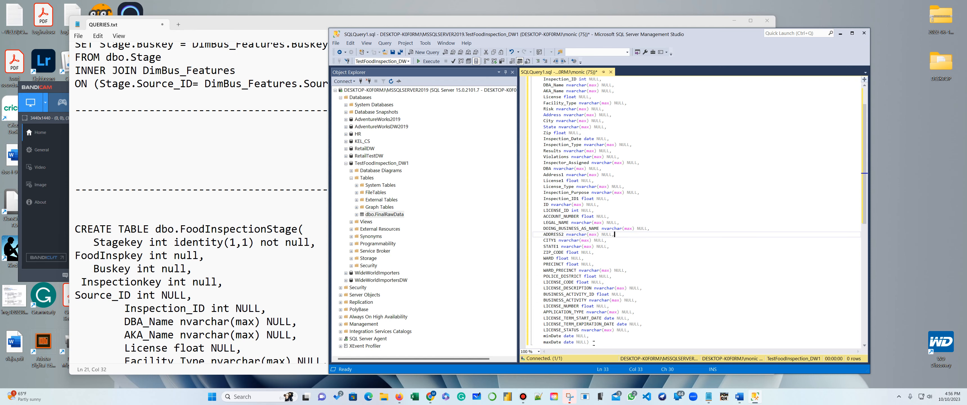
{"action": "left_click_drag", "start_coordinate": [593, 340], "coordinate": [533, 77]}
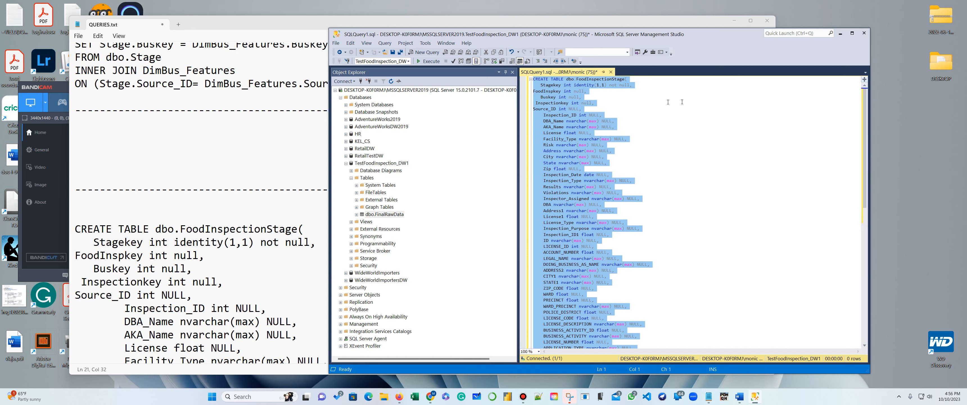
{"action": "left_click", "coordinate": [428, 61]}
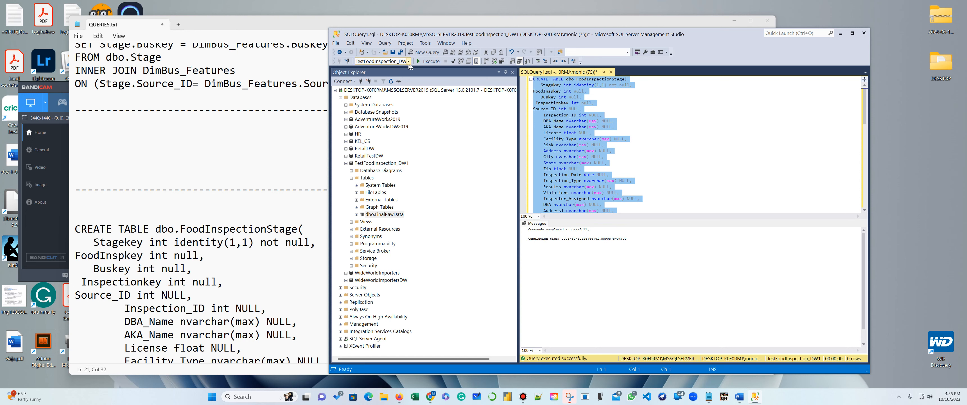
Step: Refresh the server's object list and expand TestFoodInspection_DW1 to check its tables for dbo.FoodInspectionStage
{"action": "left_click", "coordinate": [391, 82]}
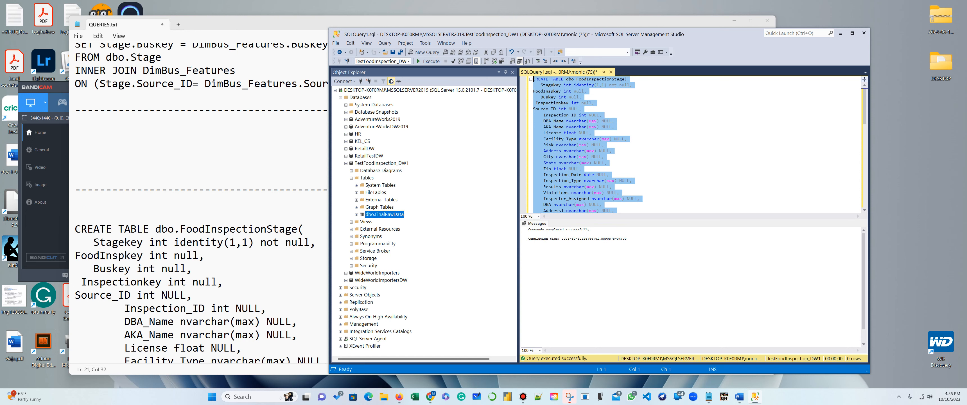
{"action": "left_click", "coordinate": [346, 163]}
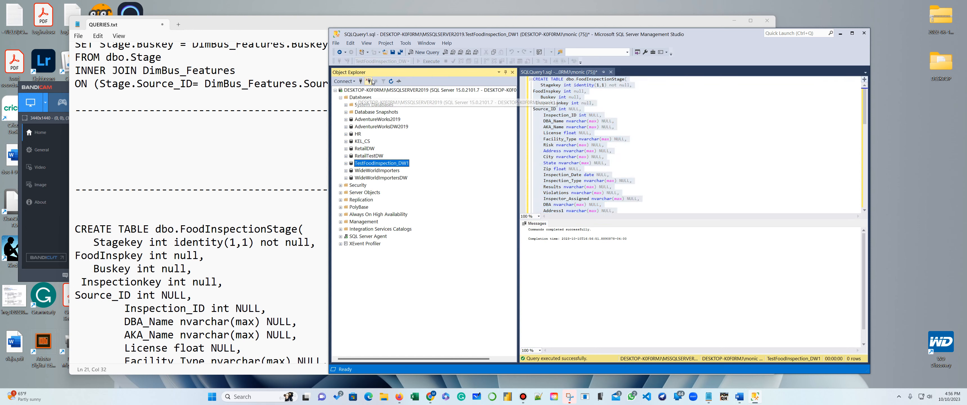
{"action": "left_click", "coordinate": [346, 164]}
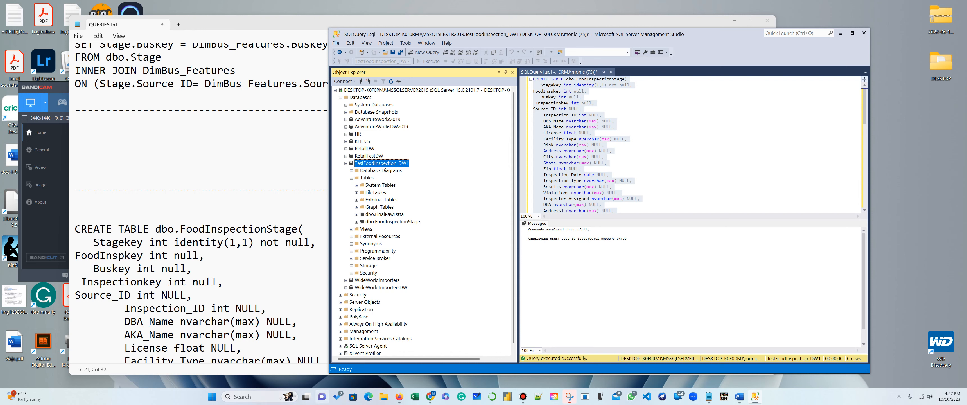
Step: Launch Visual Studio 2019 from the list of installed apps and continue without code
{"action": "left_click", "coordinate": [212, 396]}
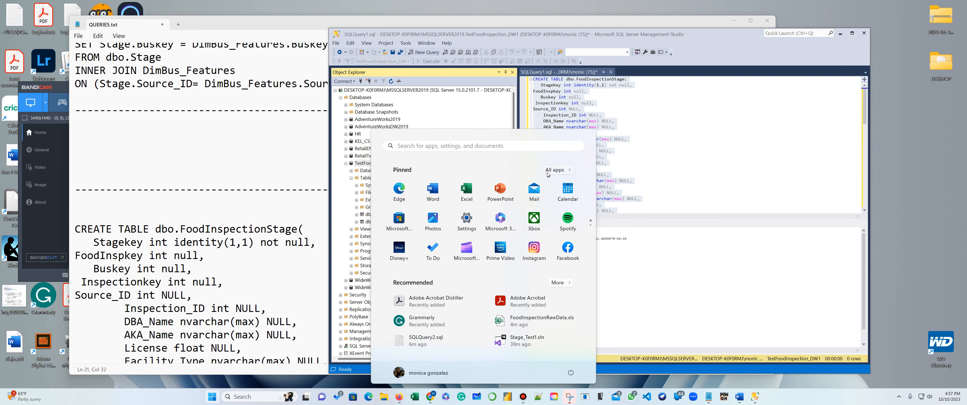
{"action": "left_click", "coordinate": [556, 170]}
{"action": "scroll", "coordinate": [548, 225], "scroll_direction": "down", "scroll_amount": 20}
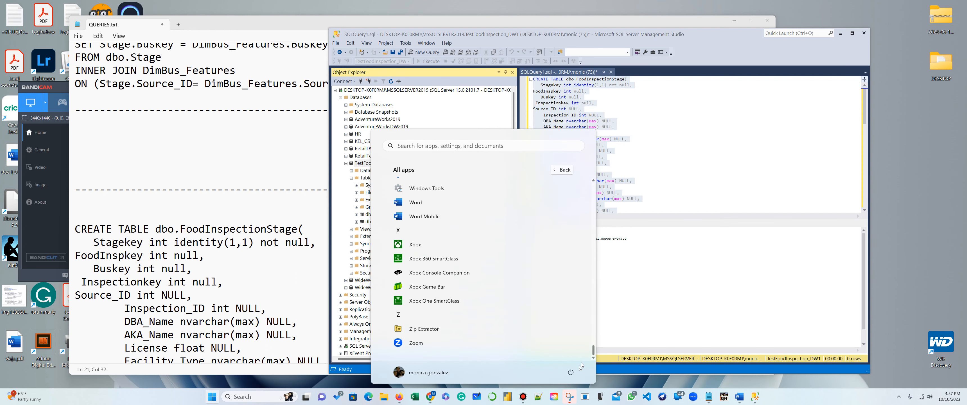
{"action": "scroll", "coordinate": [526, 301], "scroll_direction": "up", "scroll_amount": 5}
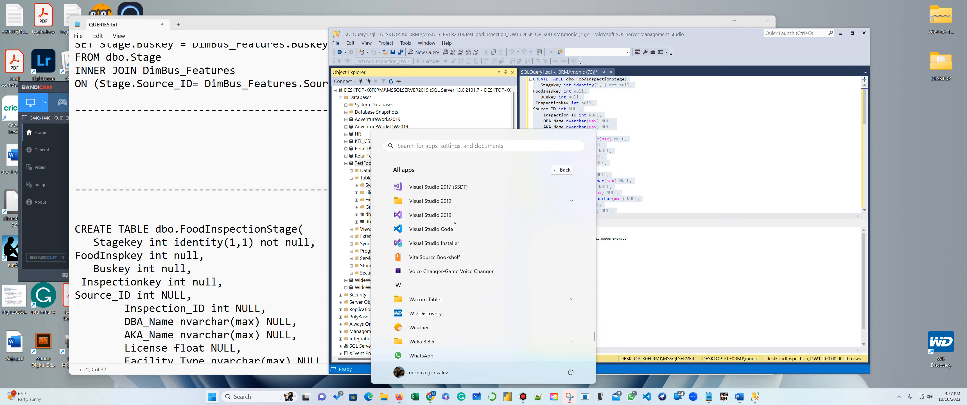
{"action": "left_click", "coordinate": [454, 220]}
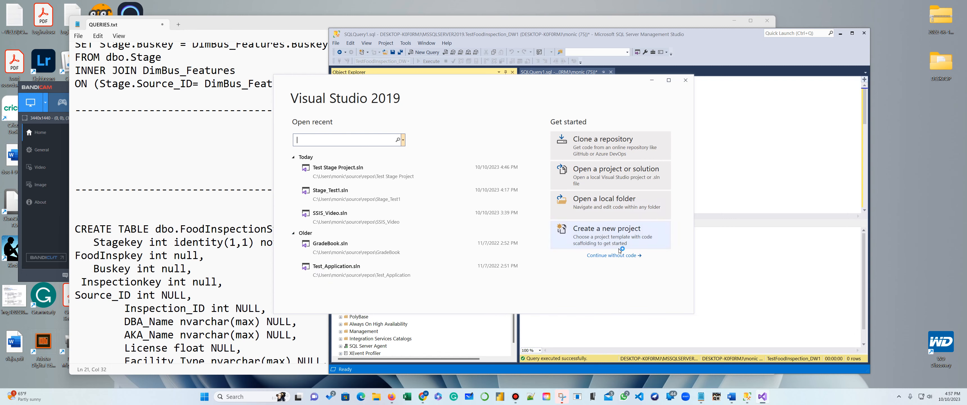
{"action": "left_click", "coordinate": [621, 256]}
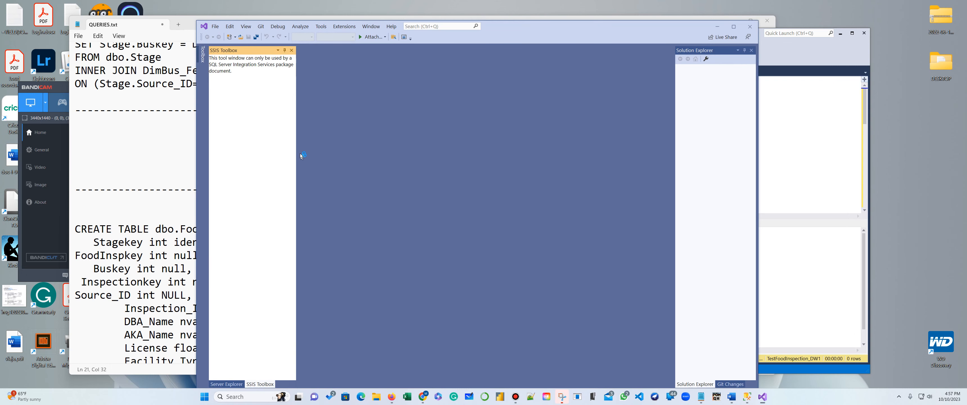
Step: Start a new project, search the templates for "integration" and choose the Integration Services Project template
{"action": "left_click", "coordinate": [214, 29]}
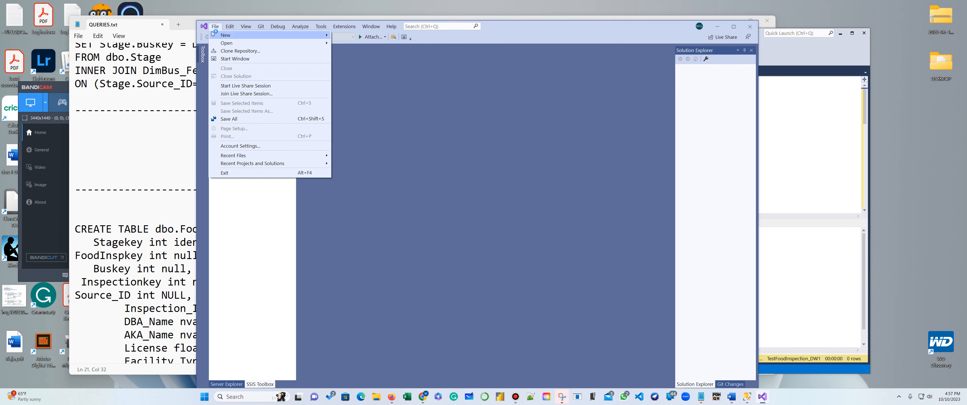
{"action": "mouse_move", "coordinate": [216, 35]}
{"action": "left_click", "coordinate": [373, 46]}
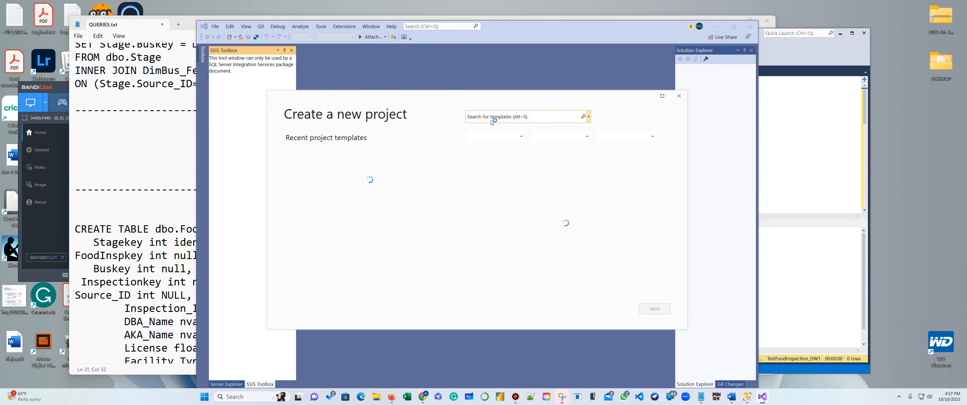
{"action": "left_click", "coordinate": [492, 116]}
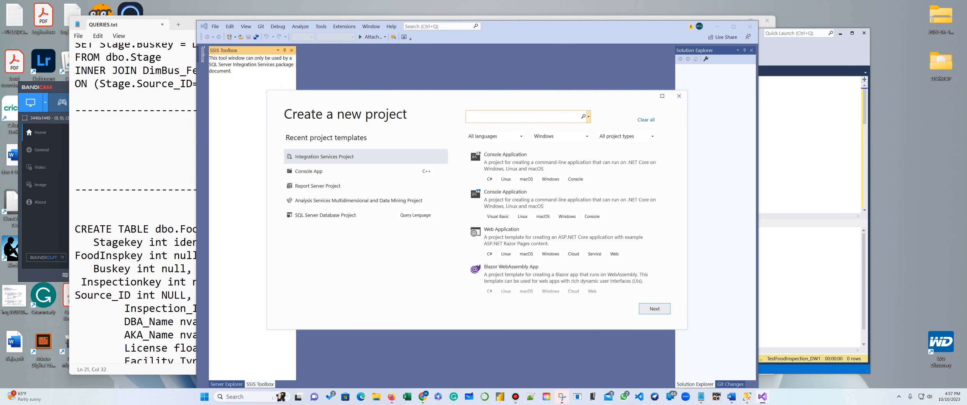
{"action": "type", "text": "inte"}
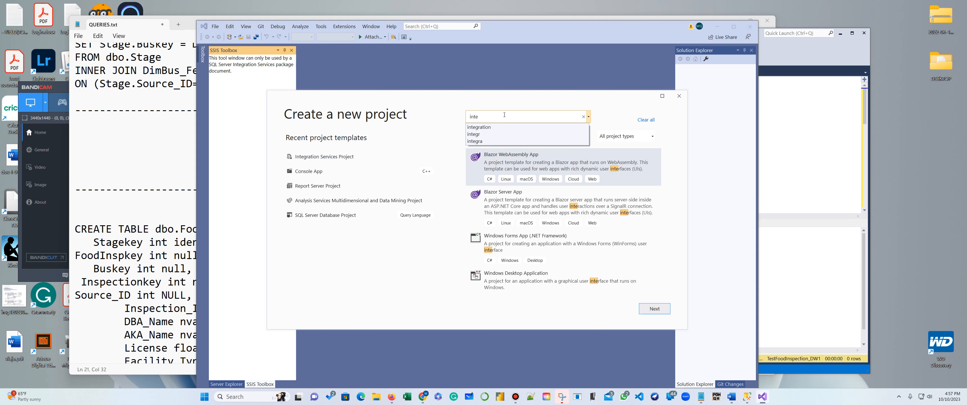
{"action": "left_click", "coordinate": [563, 128]}
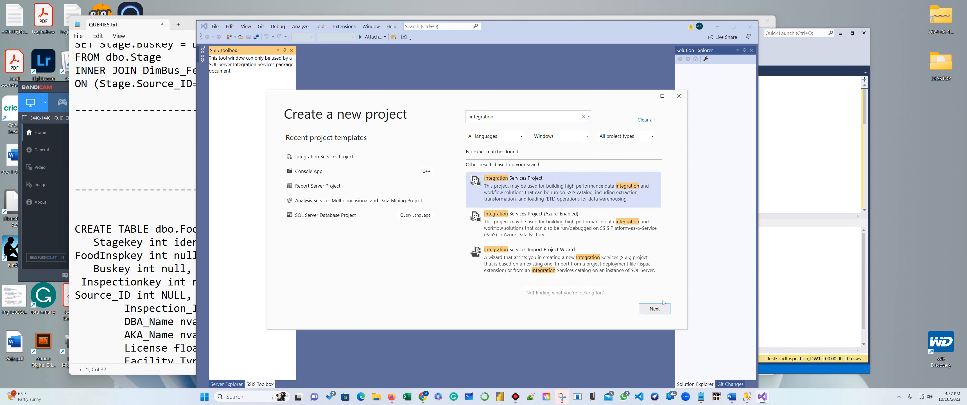
{"action": "left_click", "coordinate": [655, 309]}
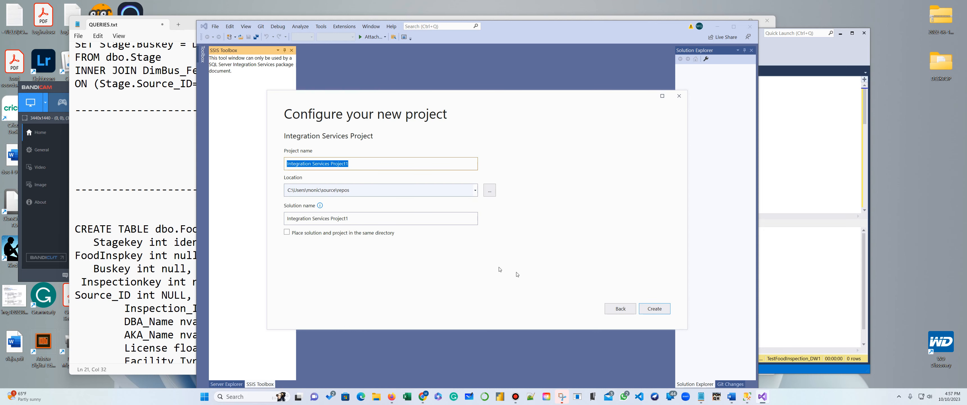
Step: Name the project FoodInspectionProject1 and create it in the default location
{"action": "left_click", "coordinate": [348, 164]}
{"action": "key", "text": "BackSpace"}
{"action": "key", "text": "BackSpace"}
{"action": "key", "text": "BackSpace"}
{"action": "key", "text": "BackSpace"}
{"action": "key", "text": "BackSpace"}
{"action": "key", "text": "BackSpace"}
{"action": "key", "text": "BackSpace"}
{"action": "key", "text": "BackSpace"}
{"action": "key", "text": "BackSpace"}
{"action": "key", "text": "BackSpace"}
{"action": "key", "text": "BackSpace"}
{"action": "key", "text": "BackSpace"}
{"action": "key", "text": "BackSpace"}
{"action": "key", "text": "BackSpace"}
{"action": "key", "text": "BackSpace"}
{"action": "key", "text": "BackSpace"}
{"action": "key", "text": "BackSpace"}
{"action": "key", "text": "BackSpace"}
{"action": "key", "text": "BackSpace"}
{"action": "key", "text": "BackSpace"}
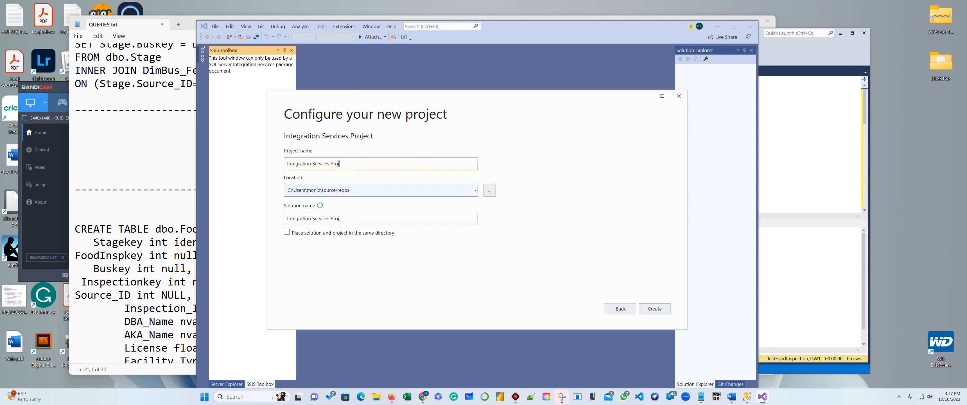
{"action": "type", "text": "F"}
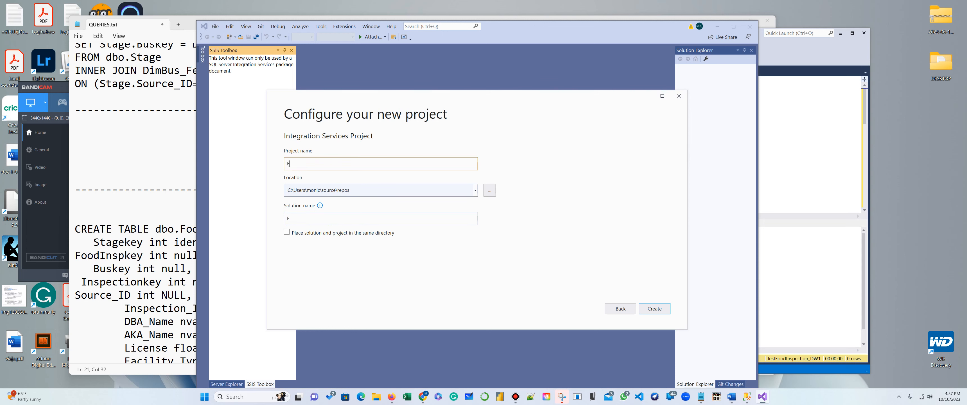
{"action": "type", "text": "oodInspectionProeject"}
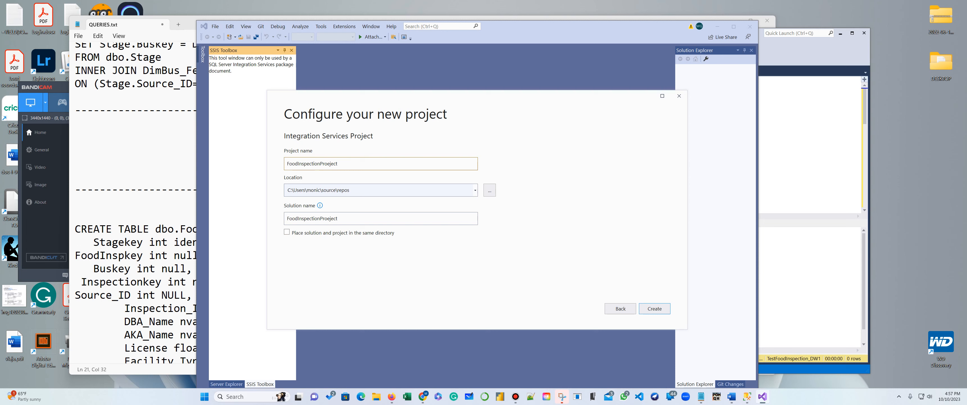
{"action": "key", "text": "BackSpace"}
{"action": "key", "text": "BackSpace"}
{"action": "type", "text": "ct"}
{"action": "left_click", "coordinate": [655, 308]}
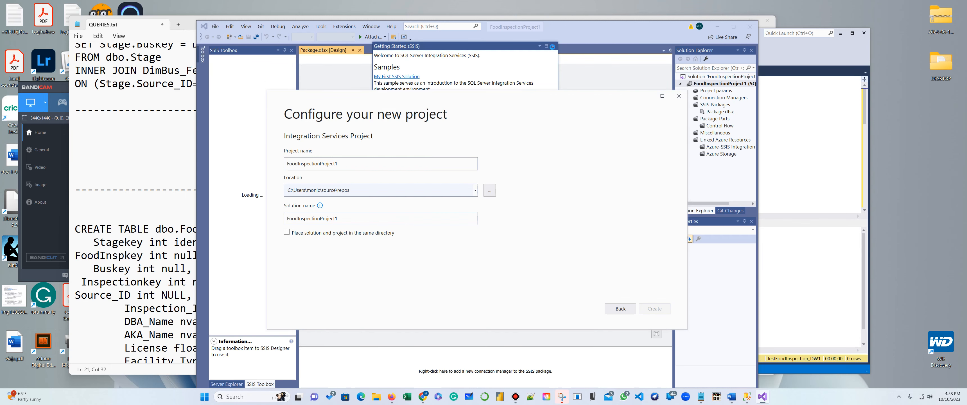
Step: Rename the SSIS package Package.dtsx to stage.dtsx
{"action": "left_click", "coordinate": [718, 113]}
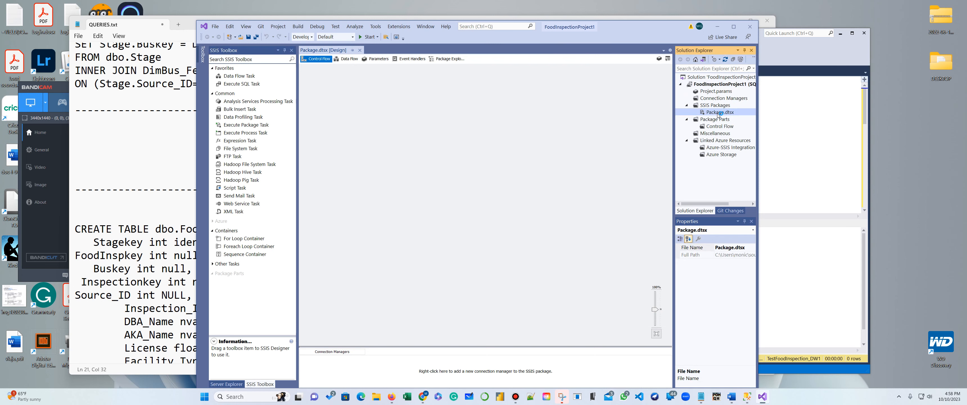
{"action": "right_click", "coordinate": [718, 113]}
{"action": "left_click", "coordinate": [733, 247]}
{"action": "type", "text": "stage"}
{"action": "key", "text": "Return"}
{"action": "left_click", "coordinate": [428, 250]}
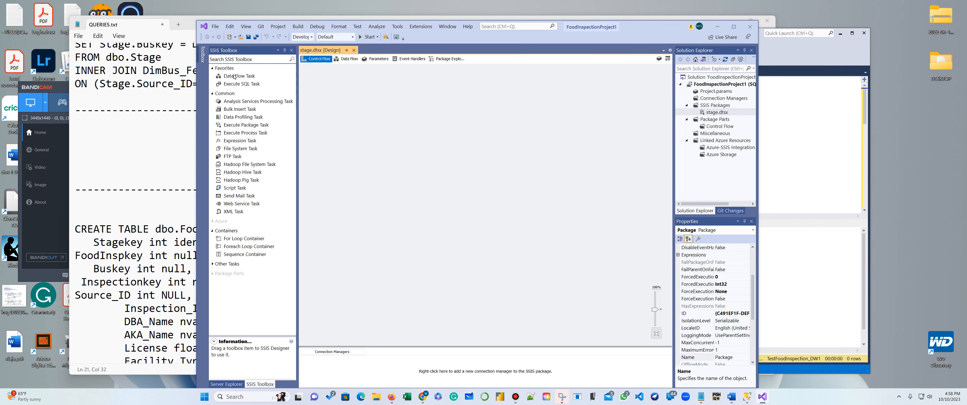
Step: Add a Data Flow Task to the control flow, name it "stage" and open its data flow
{"action": "left_click_drag", "start_coordinate": [234, 77], "coordinate": [399, 113]}
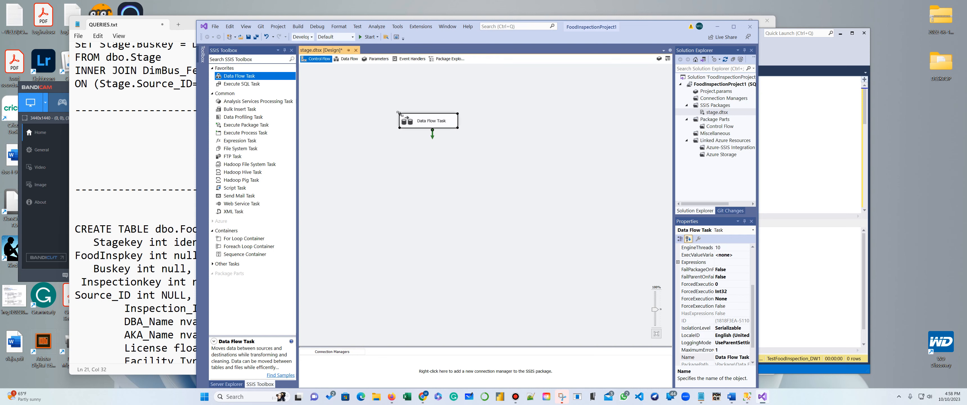
{"action": "left_click", "coordinate": [439, 120]}
{"action": "type", "text": "stage"}
{"action": "double_click", "coordinate": [431, 120]}
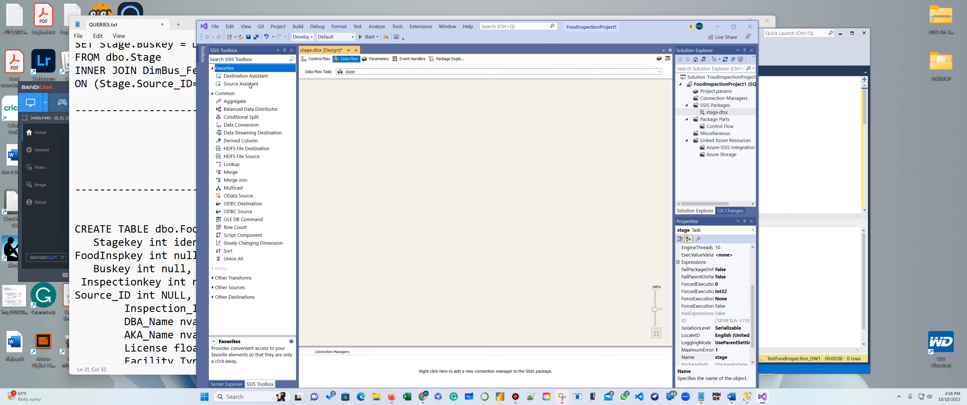
Step: Add a source with the Source Assistant, starting a new SQL Server connection that uses the SQL Server Native Client 11.0 provider
{"action": "left_click_drag", "start_coordinate": [251, 86], "coordinate": [367, 106]}
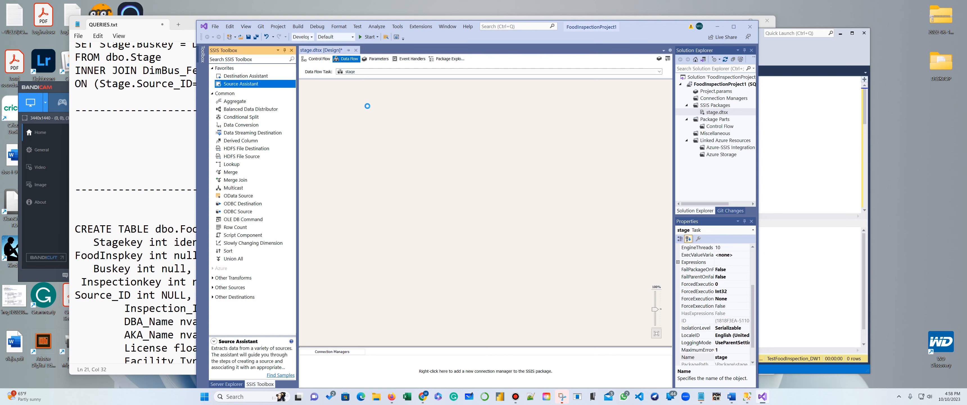
{"action": "left_click", "coordinate": [493, 166]}
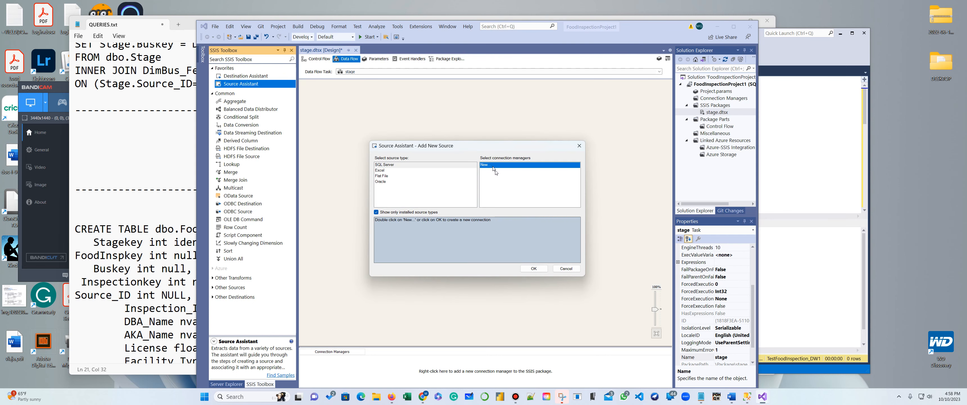
{"action": "left_click", "coordinate": [531, 270]}
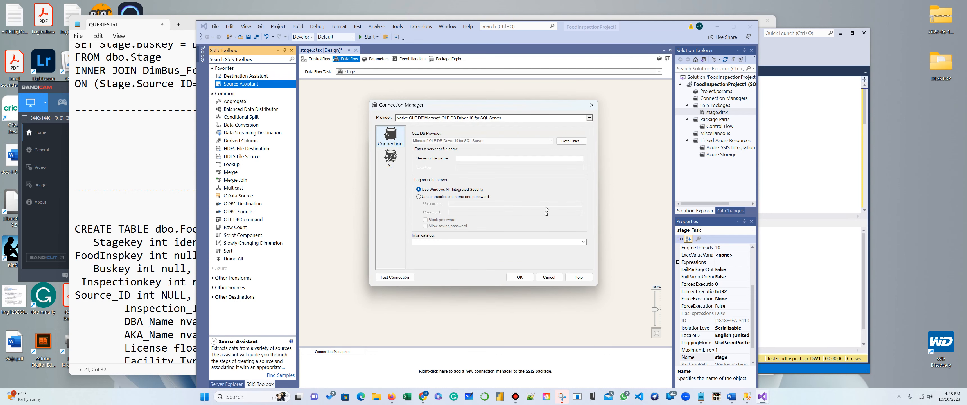
{"action": "left_click", "coordinate": [544, 119]}
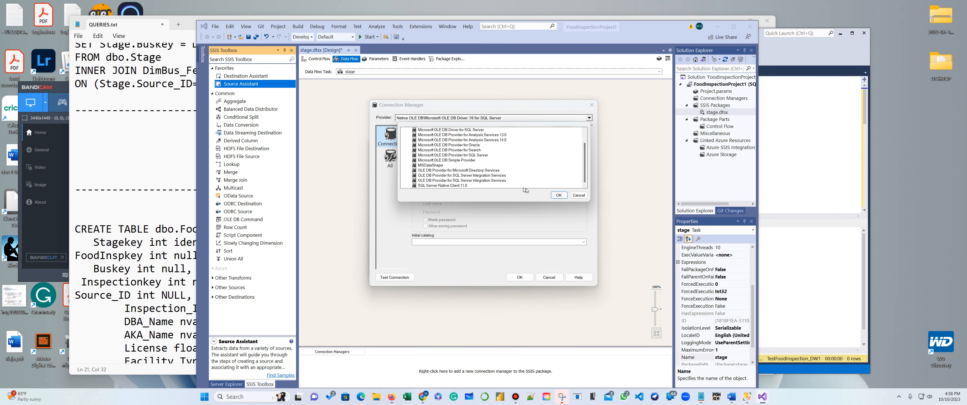
{"action": "left_click", "coordinate": [457, 186]}
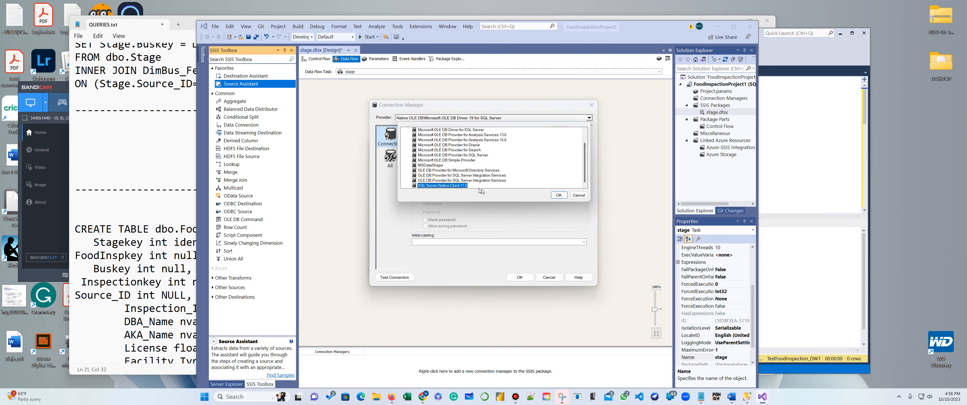
{"action": "left_click", "coordinate": [560, 195]}
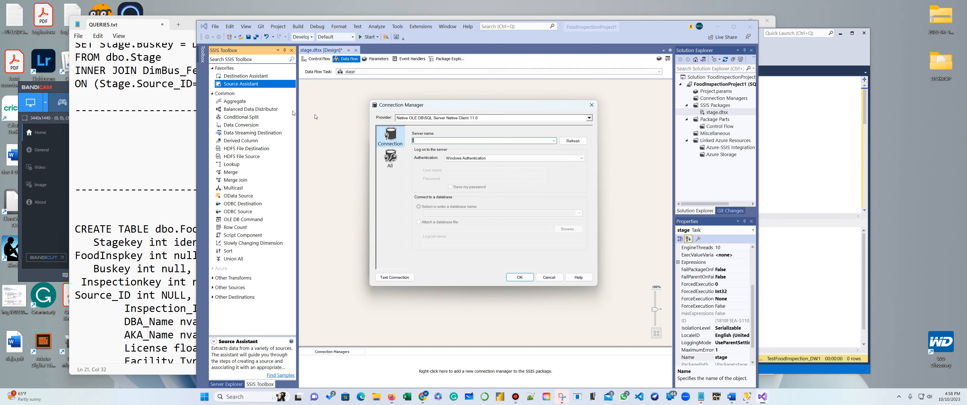
Step: Copy DESKTOP-K0F0RMJ\MSSQLSERVER2019 from QUERIES.txt in Notepad and paste it as the server name of the source connection in Visual Studio
{"action": "left_click", "coordinate": [133, 130]}
{"action": "scroll", "coordinate": [133, 130], "scroll_direction": "up", "scroll_amount": 3}
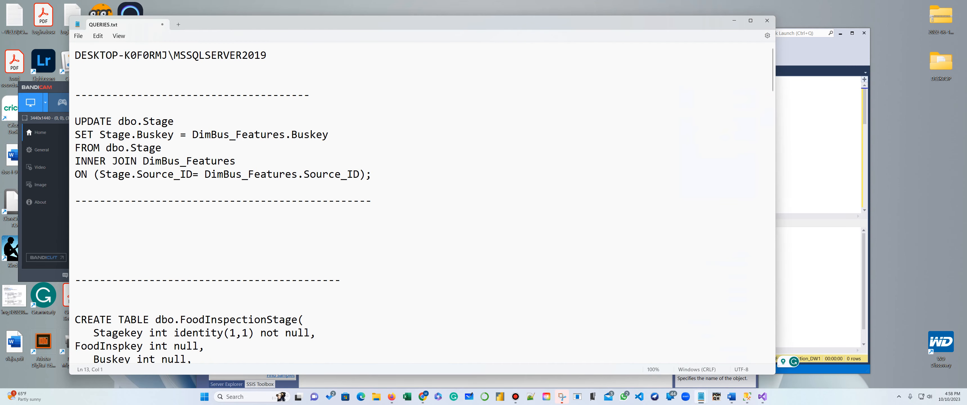
{"action": "left_click_drag", "start_coordinate": [75, 55], "coordinate": [266, 55]}
{"action": "key", "text": "ctrl+c"}
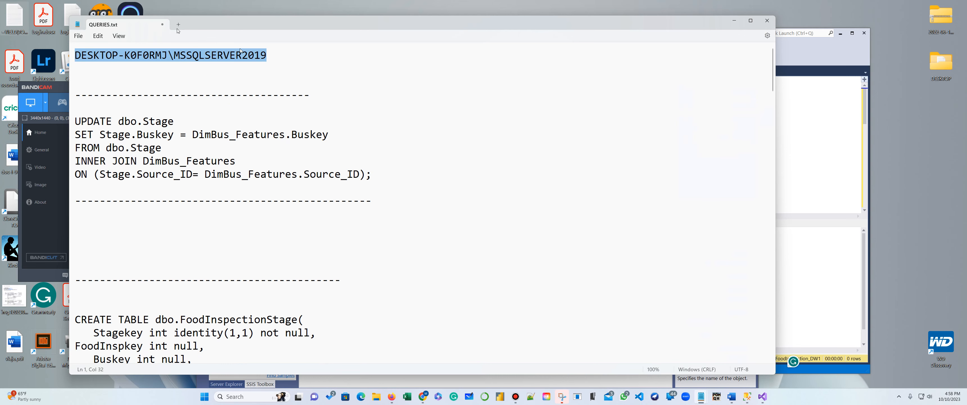
{"action": "left_click", "coordinate": [824, 56]}
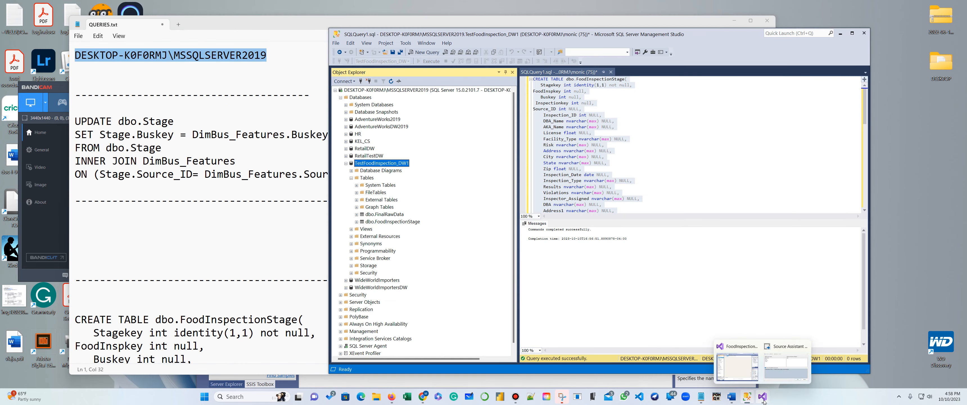
{"action": "left_click", "coordinate": [701, 331]}
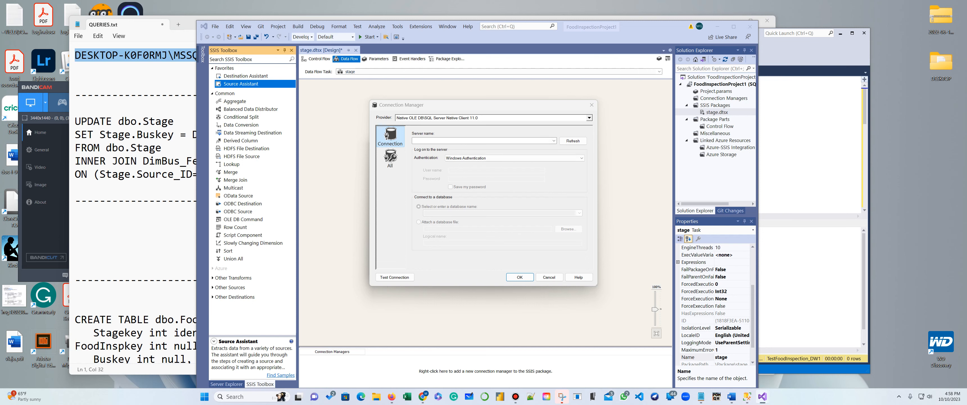
{"action": "key", "text": "ctrl+v"}
Step: Select TestFoodInspection_DW1 as the connection's database and confirm the connection and the new OLE DB source
{"action": "left_click", "coordinate": [579, 213]}
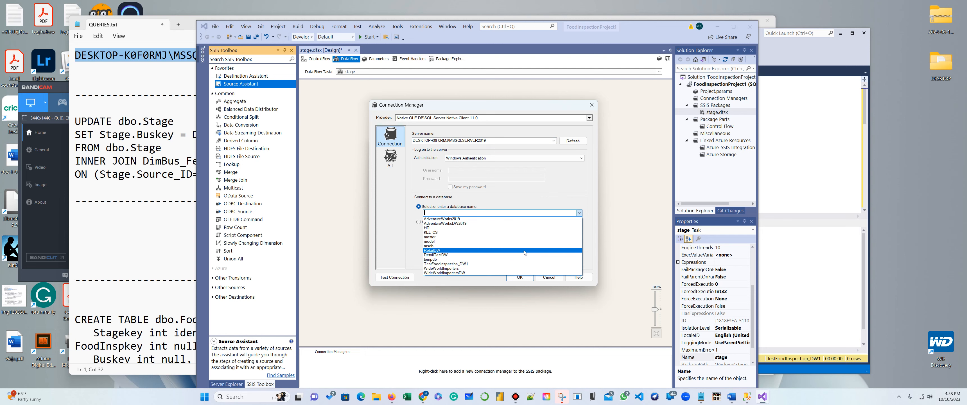
{"action": "left_click", "coordinate": [512, 264]}
{"action": "left_click", "coordinate": [519, 278]}
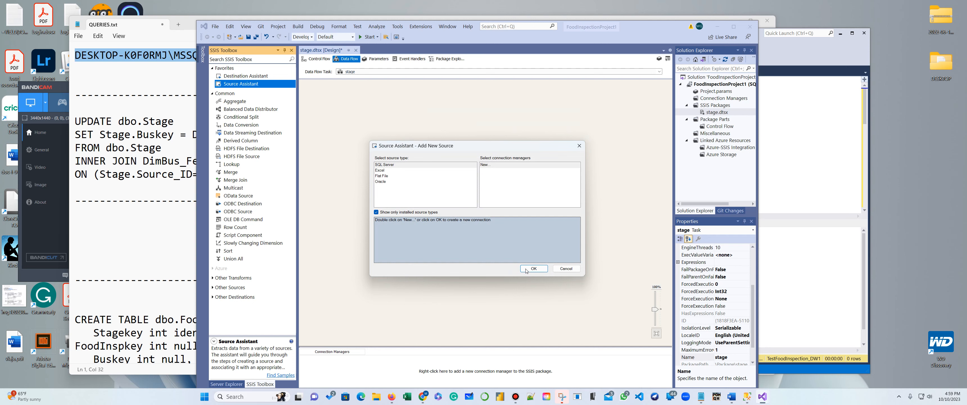
{"action": "left_click", "coordinate": [527, 270]}
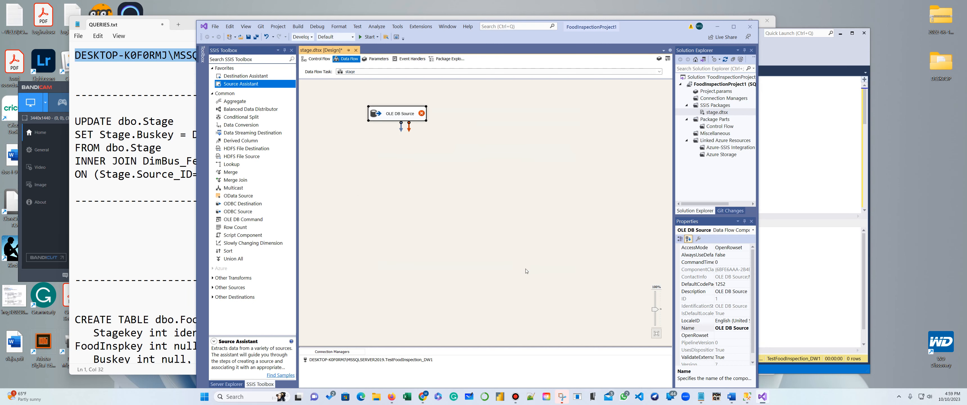
Step: Rename the new database connection manager to "source"
{"action": "left_click", "coordinate": [367, 361]}
{"action": "right_click", "coordinate": [368, 355]}
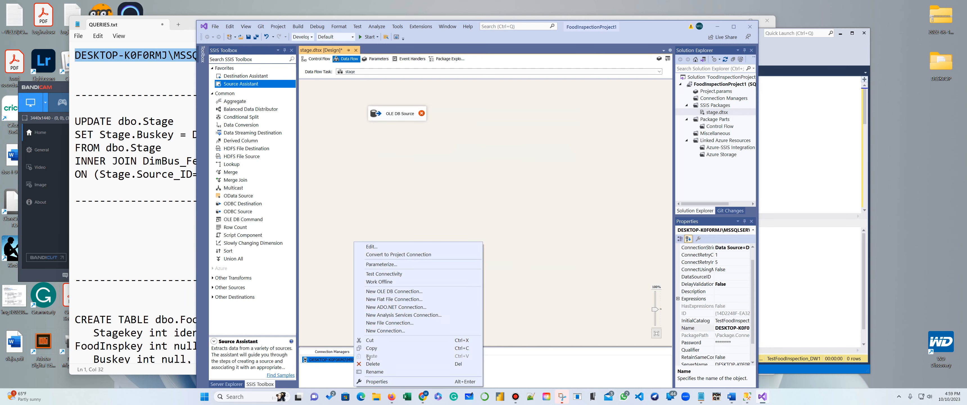
{"action": "left_click", "coordinate": [373, 372]}
{"action": "type", "text": "sd"}
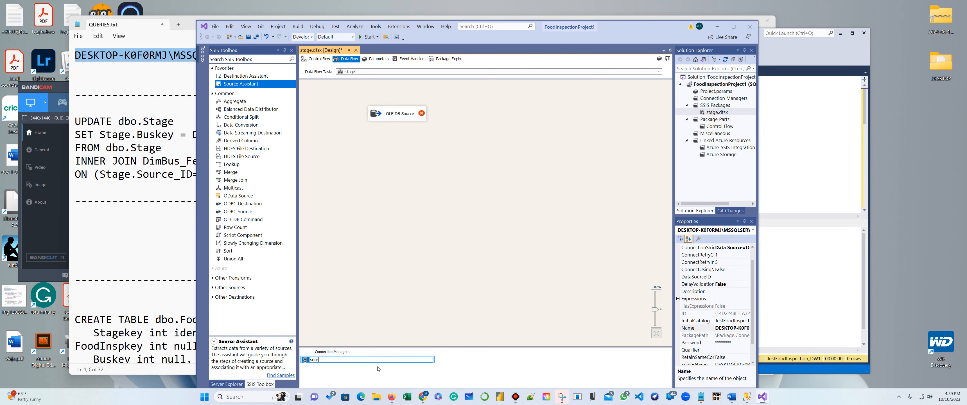
{"action": "left_click", "coordinate": [441, 281]}
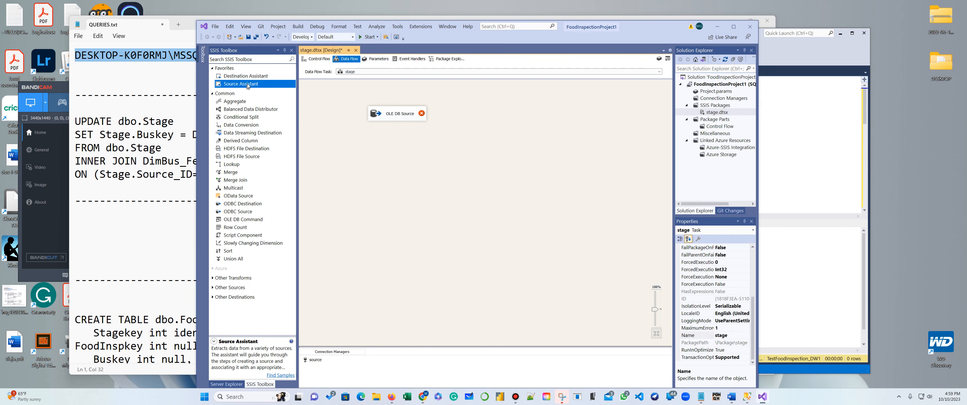
Step: Add a destination below the OLE DB Source with the Destination Assistant, starting a new SQL Server connection with the SQL Server Native Client 11.0 provider
{"action": "left_click_drag", "start_coordinate": [245, 78], "coordinate": [246, 77]}
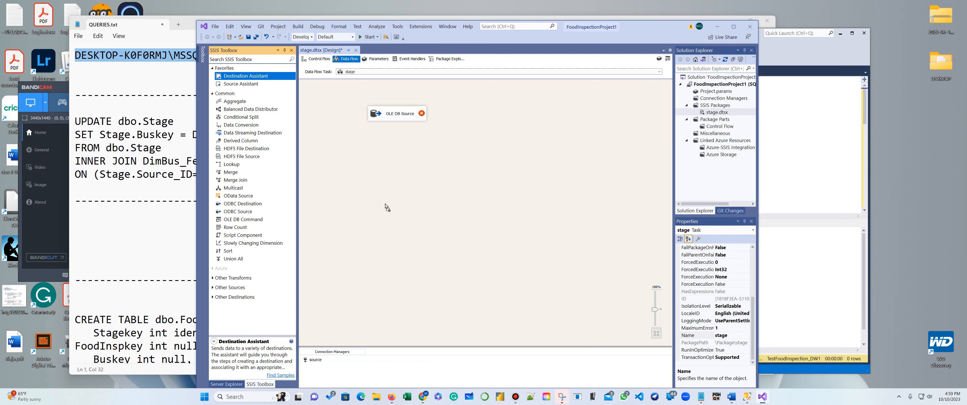
{"action": "left_click_drag", "start_coordinate": [385, 203], "coordinate": [386, 203]}
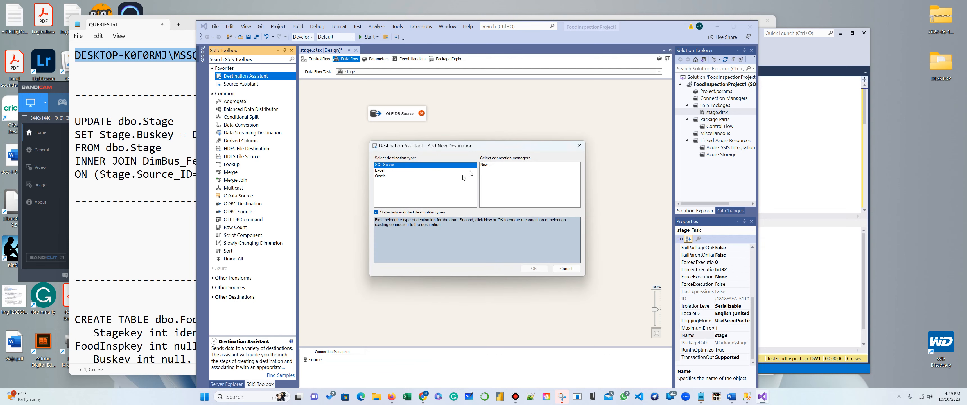
{"action": "left_click", "coordinate": [528, 270]}
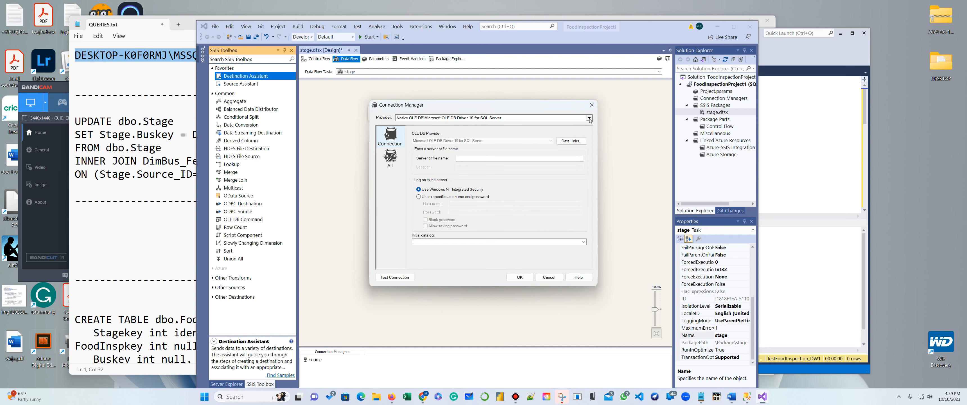
{"action": "left_click", "coordinate": [589, 119]}
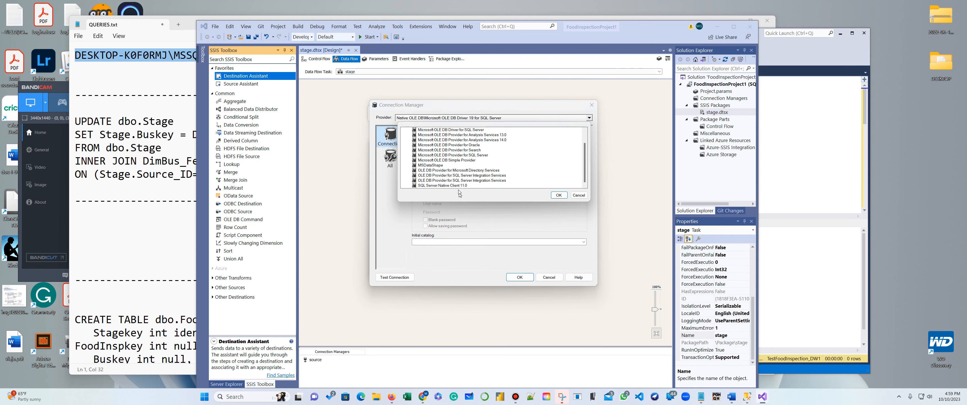
{"action": "left_click", "coordinate": [459, 185]}
{"action": "left_click", "coordinate": [556, 195]}
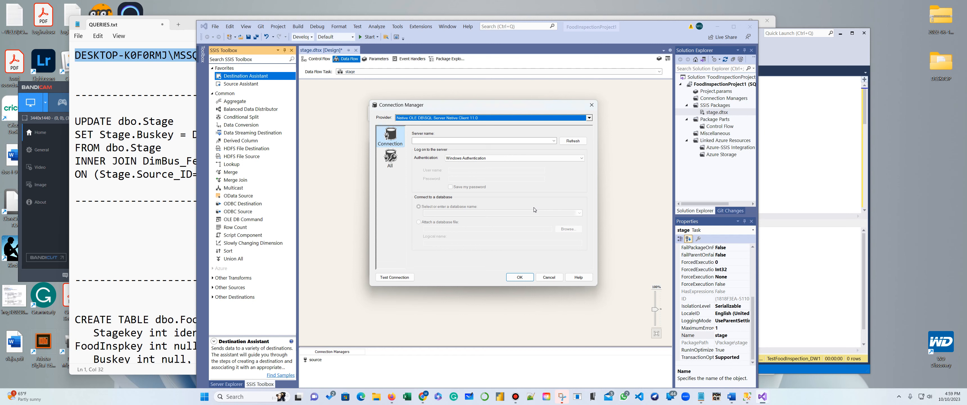
Step: Set the destination connection's server to DESKTOP-K0F0RMJ\MSSQLSERVER2019 and its database to TestFoodInspection_DW1, and confirm the connection
{"action": "left_click", "coordinate": [488, 138]}
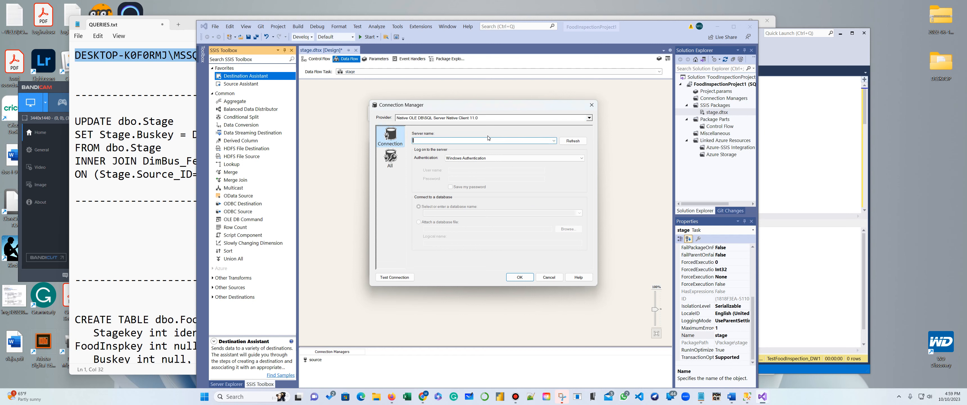
{"action": "key", "text": "ctrl+v"}
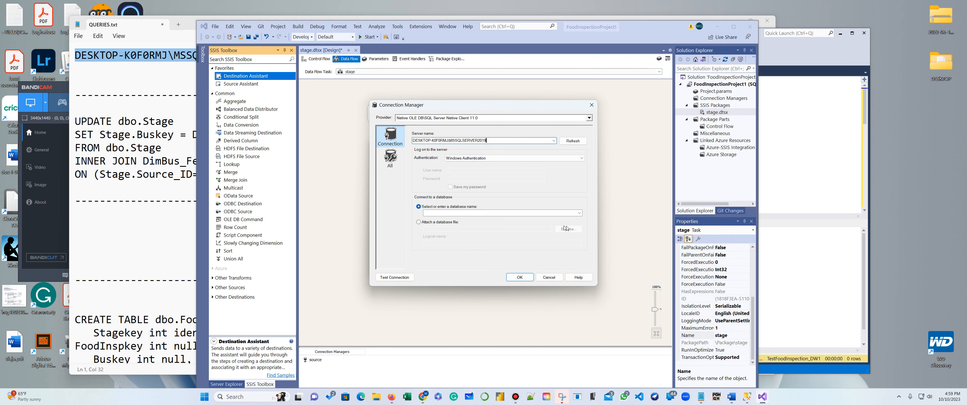
{"action": "left_click", "coordinate": [580, 213]}
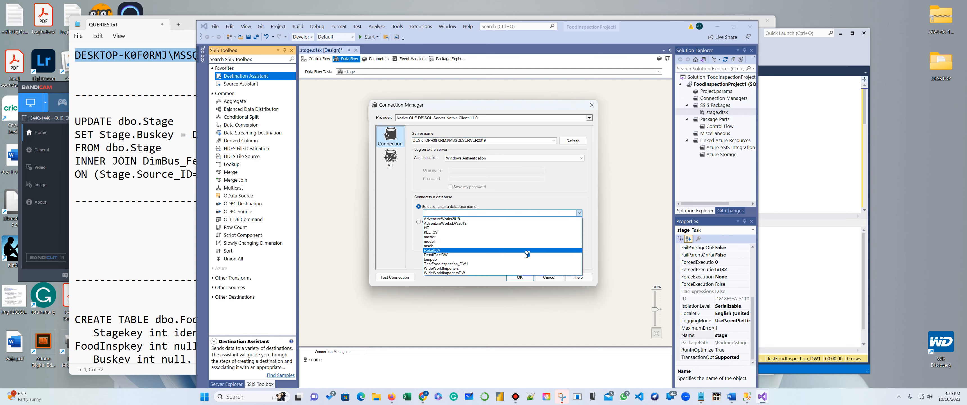
{"action": "left_click", "coordinate": [521, 263]}
{"action": "left_click", "coordinate": [519, 278]}
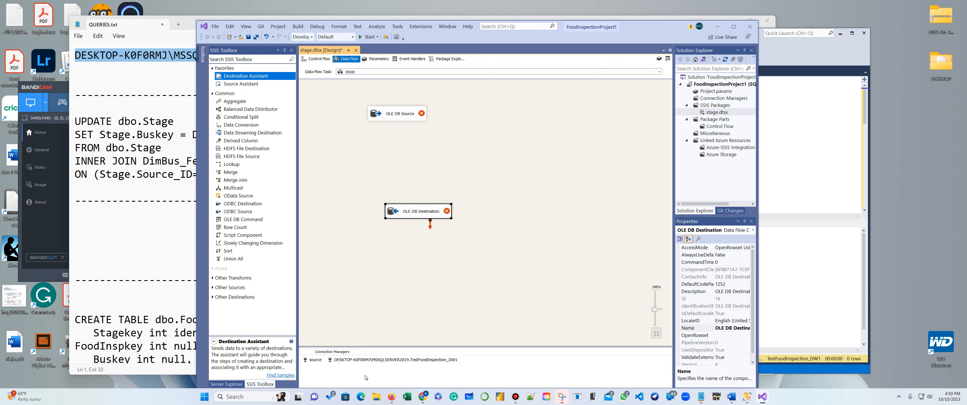
Step: Rename the newly added database connection manager to "destination"
{"action": "right_click", "coordinate": [352, 359]}
{"action": "left_click", "coordinate": [372, 371]}
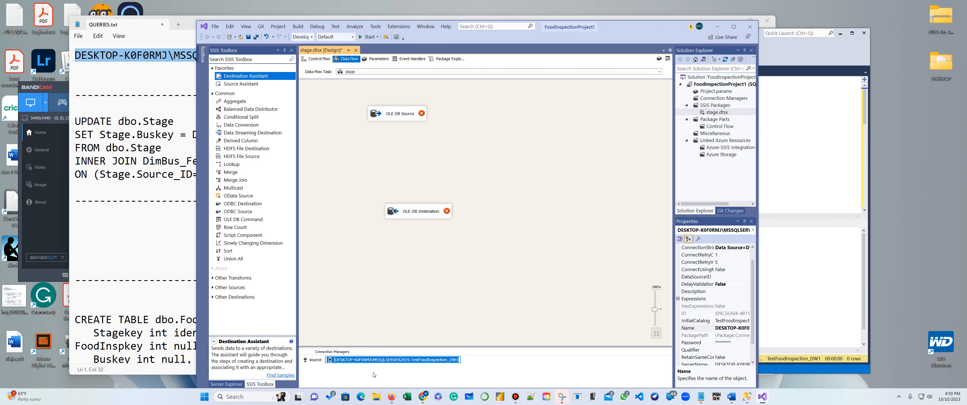
{"action": "type", "text": "destination"}
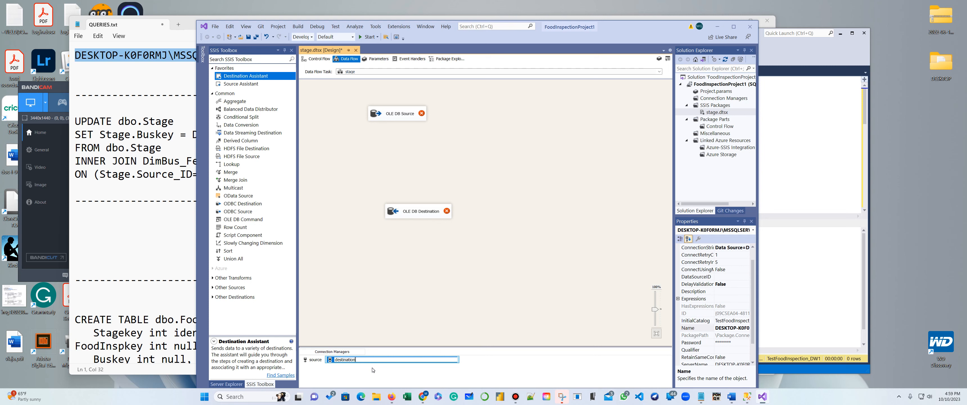
{"action": "key", "text": "Return"}
Step: Align the OLE DB Destination beneath the OLE DB Source and connect the source's data output to it
{"action": "left_click_drag", "start_coordinate": [403, 216], "coordinate": [385, 209]}
{"action": "left_click", "coordinate": [413, 114]}
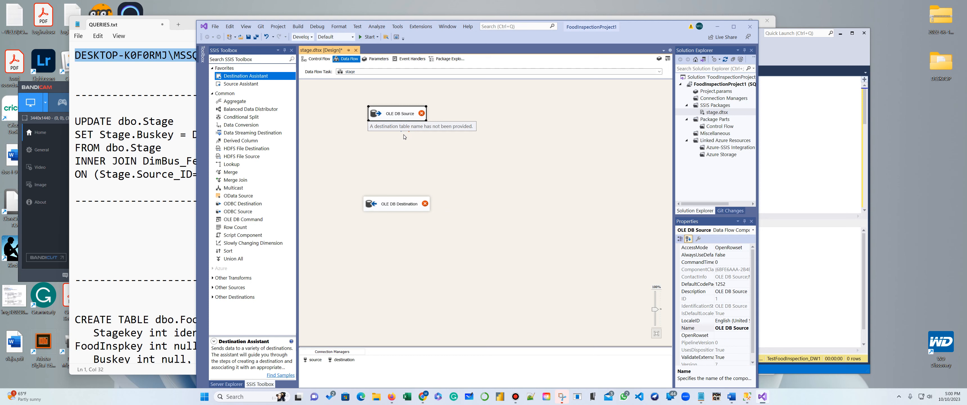
{"action": "left_click", "coordinate": [401, 141]}
{"action": "left_click", "coordinate": [398, 117]}
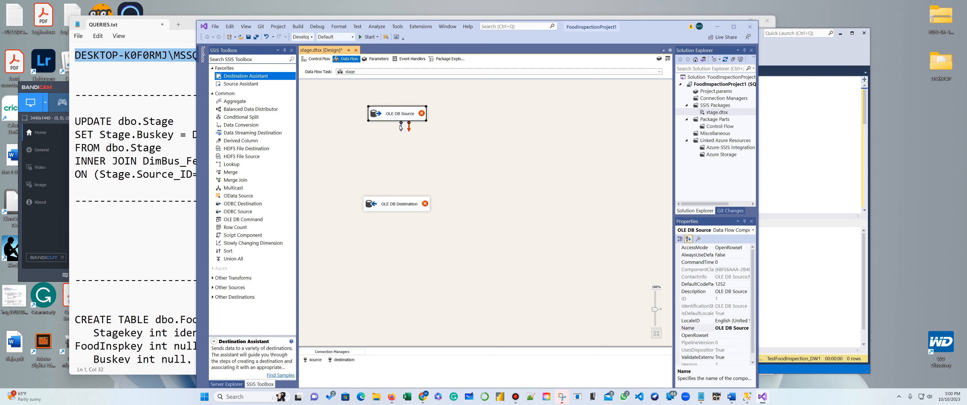
{"action": "left_click_drag", "start_coordinate": [403, 133], "coordinate": [396, 202]}
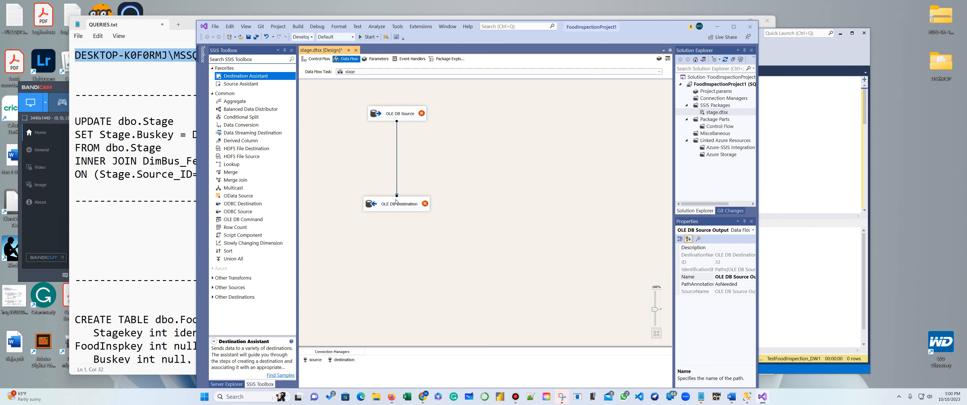
{"action": "left_click", "coordinate": [450, 171]}
Step: Set [dbo].[FinalRawData] as the table read by the OLE DB Source and confirm the source settings
{"action": "double_click", "coordinate": [412, 118]}
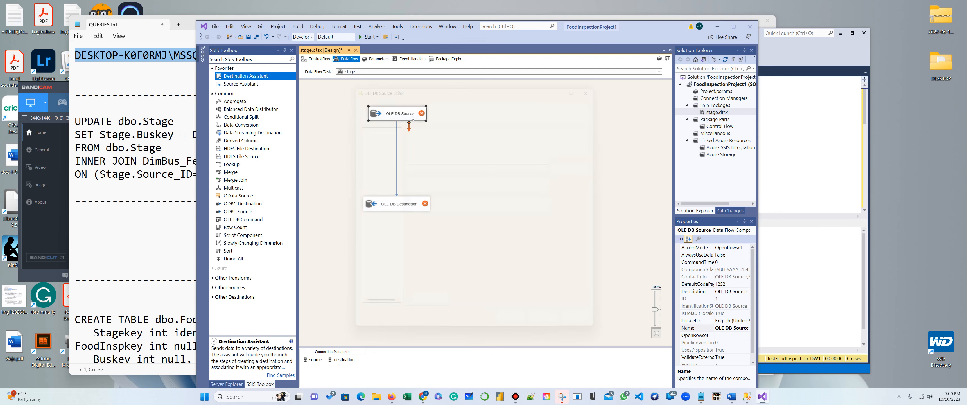
{"action": "left_click", "coordinate": [558, 210]}
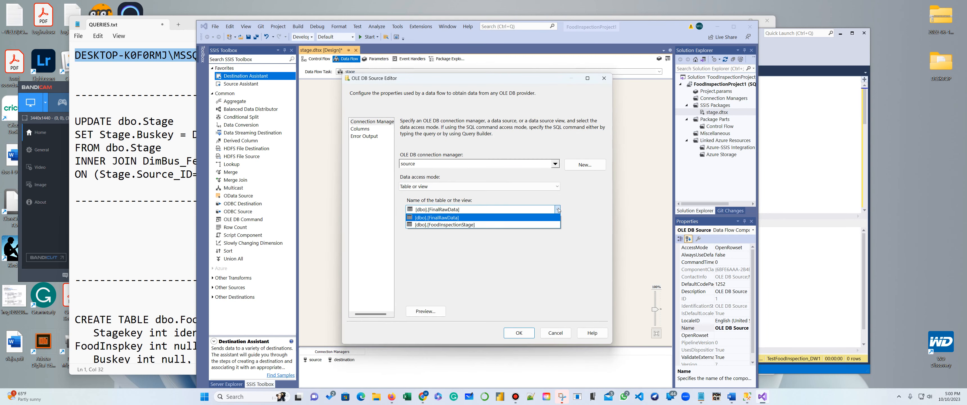
{"action": "left_click", "coordinate": [492, 217]}
{"action": "left_click", "coordinate": [518, 333]}
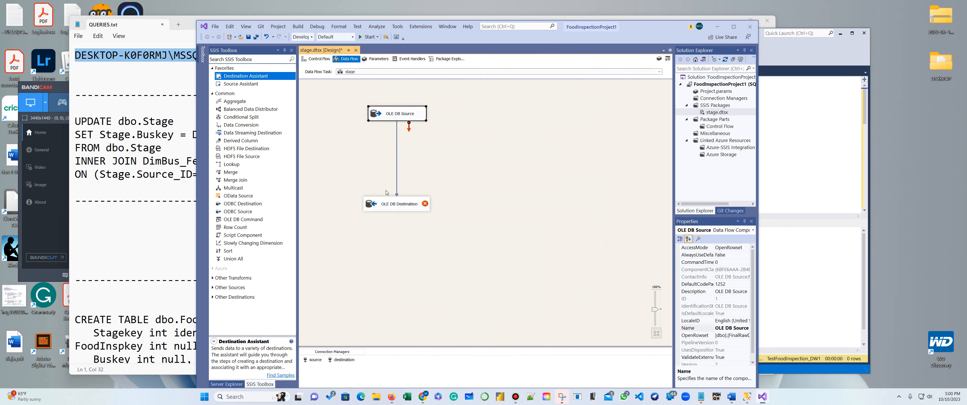
Step: Set [dbo].[FoodInspectionStage] as the OLE DB Destination's table, check the automatic column mappings, and confirm the settings
{"action": "double_click", "coordinate": [393, 205]}
{"action": "left_click", "coordinate": [557, 210]}
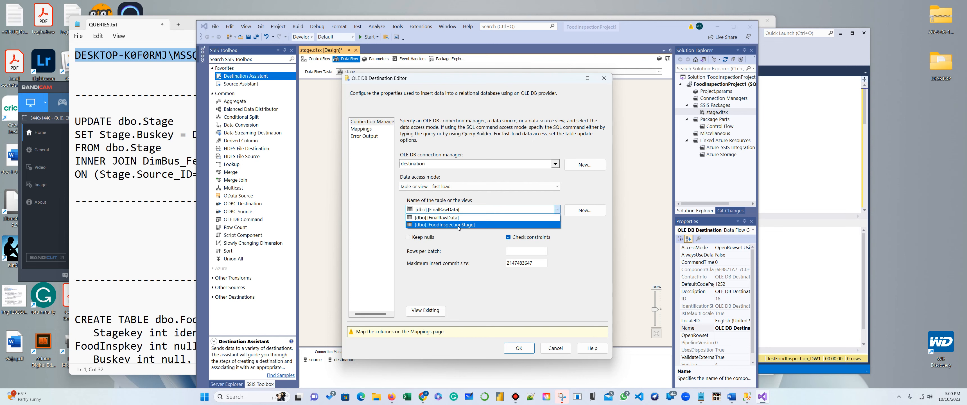
{"action": "left_click", "coordinate": [459, 225]}
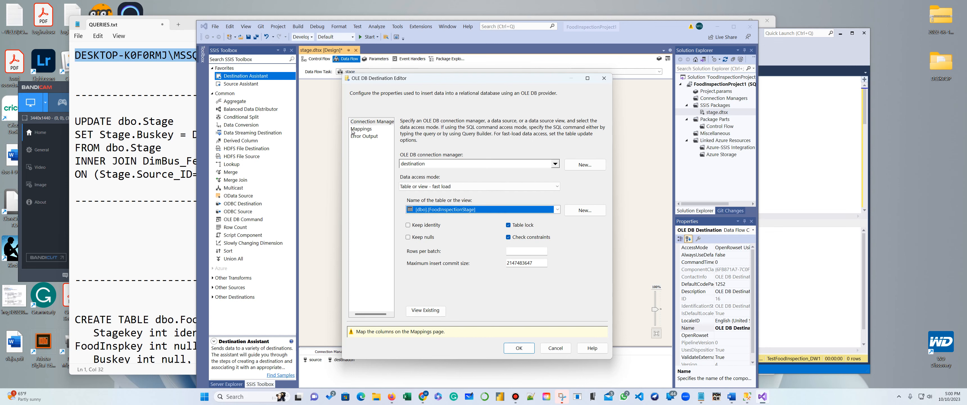
{"action": "left_click", "coordinate": [361, 129]}
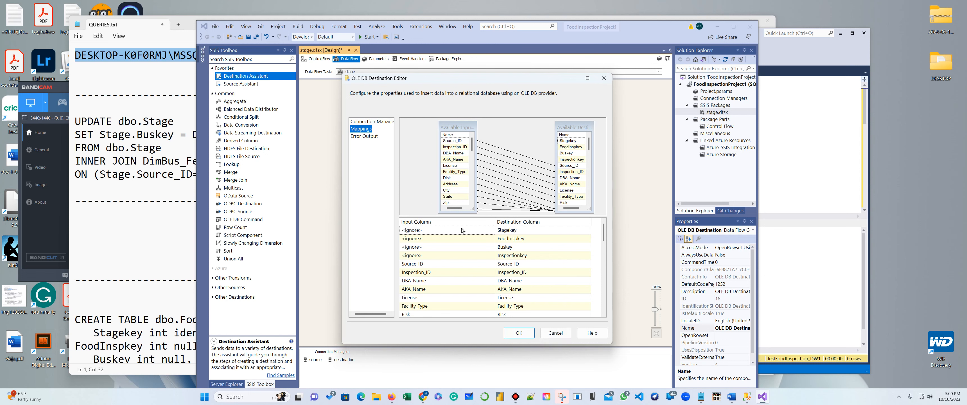
{"action": "scroll", "coordinate": [445, 264], "scroll_direction": "down", "scroll_amount": 10}
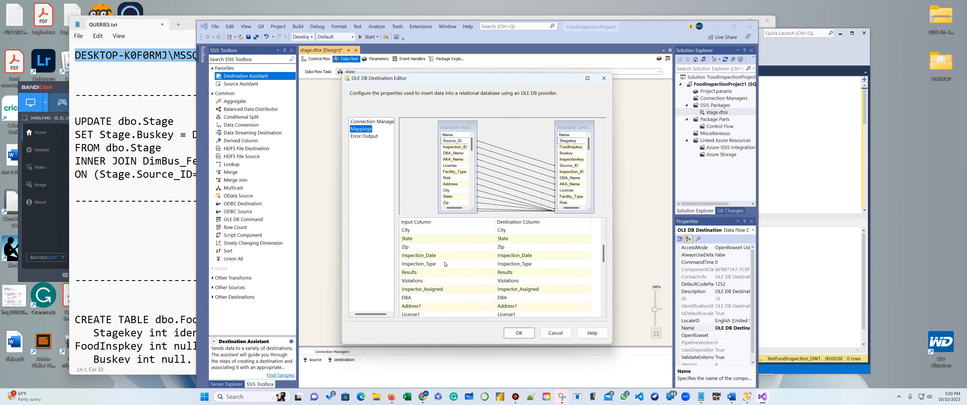
{"action": "scroll", "coordinate": [450, 278], "scroll_direction": "down", "scroll_amount": 1}
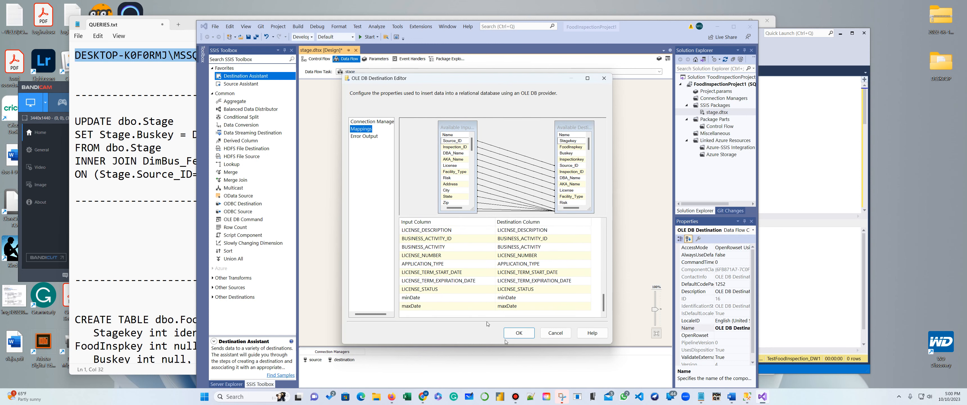
{"action": "left_click", "coordinate": [522, 332]}
Step: Execute the stage data flow task from its design surface
{"action": "left_click", "coordinate": [479, 201]}
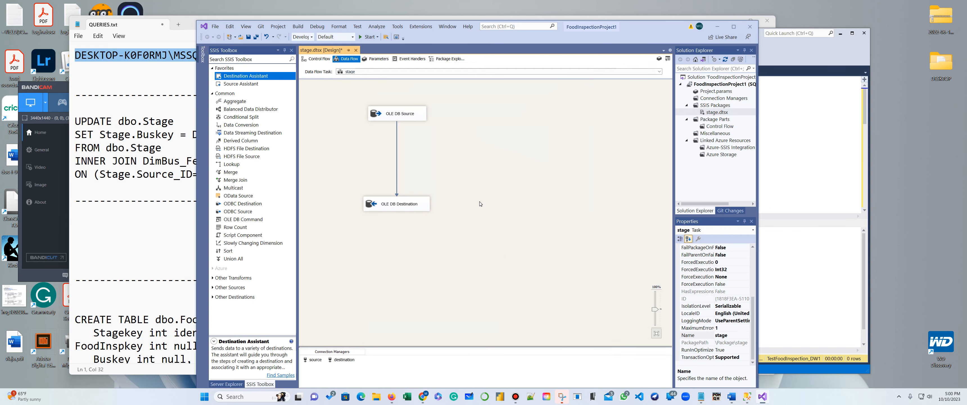
{"action": "right_click", "coordinate": [480, 201]}
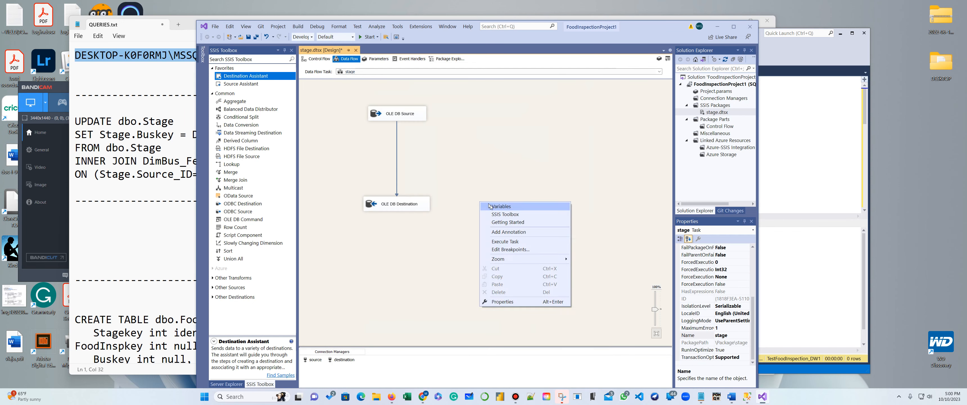
{"action": "left_click", "coordinate": [503, 241]}
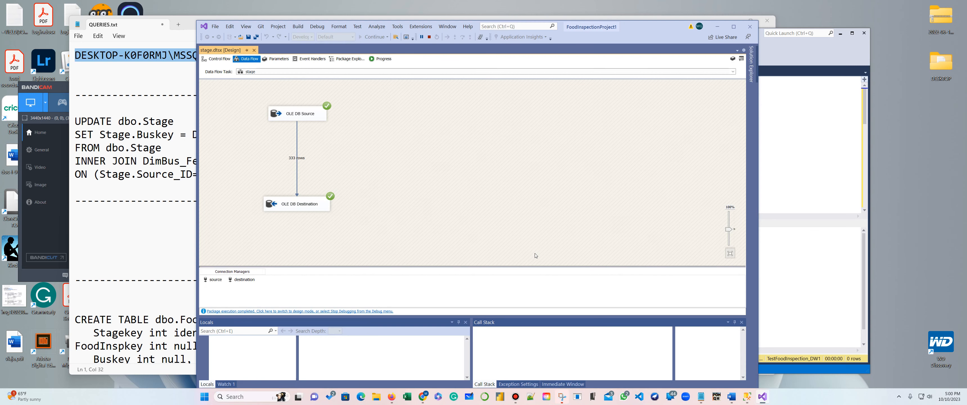
Step: Switch to SQL Server Management Studio and close SQLQuery1.sql without saving it
{"action": "left_click", "coordinate": [793, 290]}
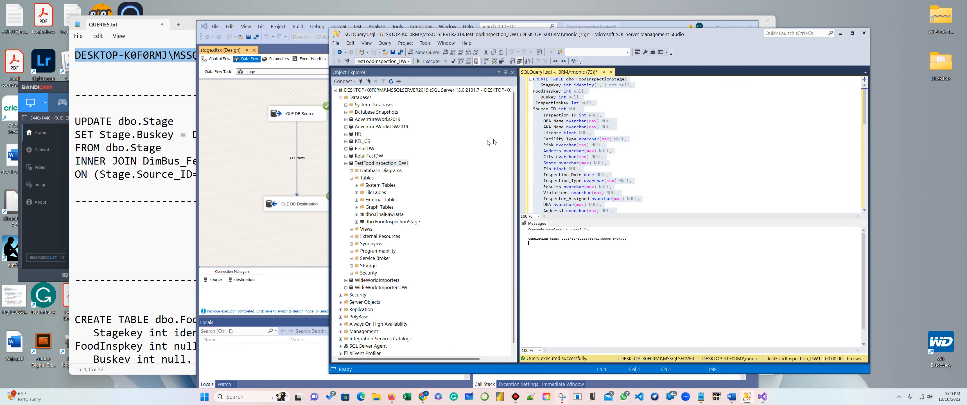
{"action": "left_click", "coordinate": [611, 72]}
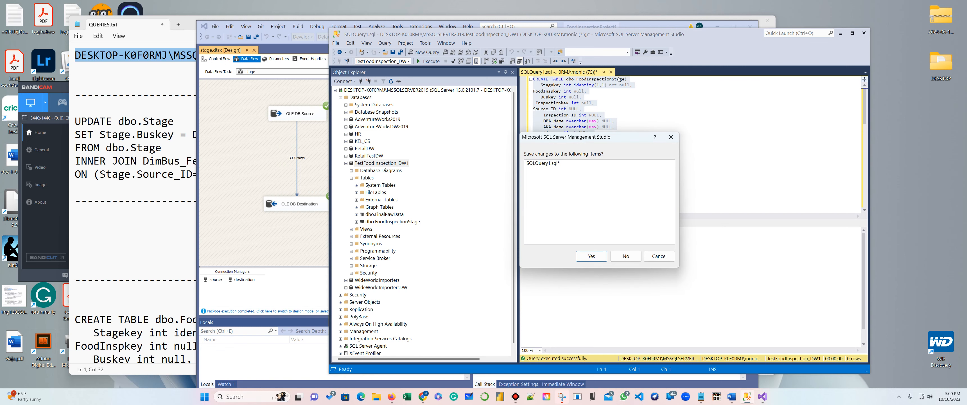
{"action": "left_click", "coordinate": [626, 256]}
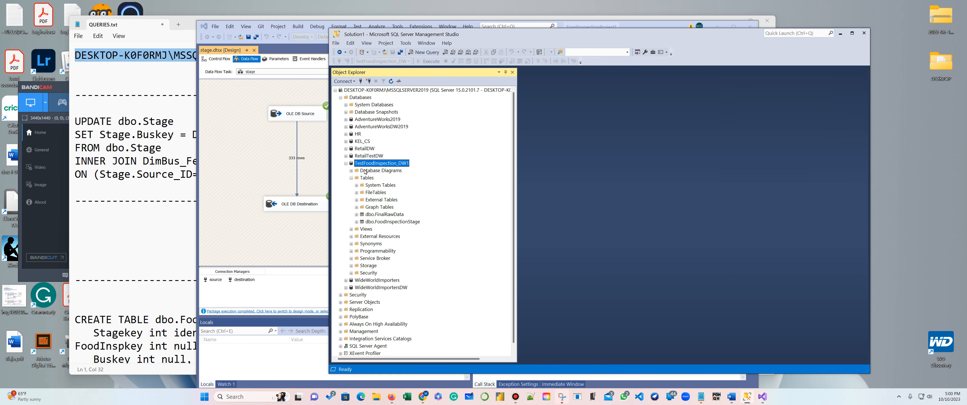
Step: Query the top 1000 rows of dbo.FoodInspectionStage in TestFoodInspection_DW1, examine the loaded data across all columns, and close the query
{"action": "left_click", "coordinate": [345, 164]}
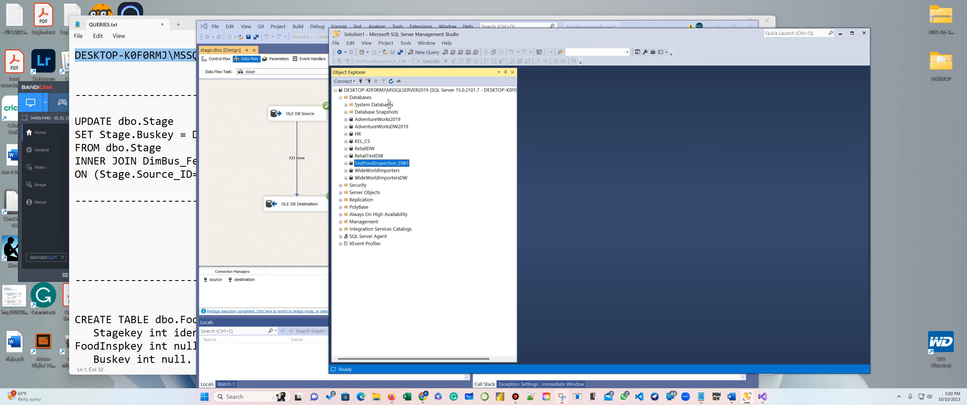
{"action": "left_click", "coordinate": [346, 163]}
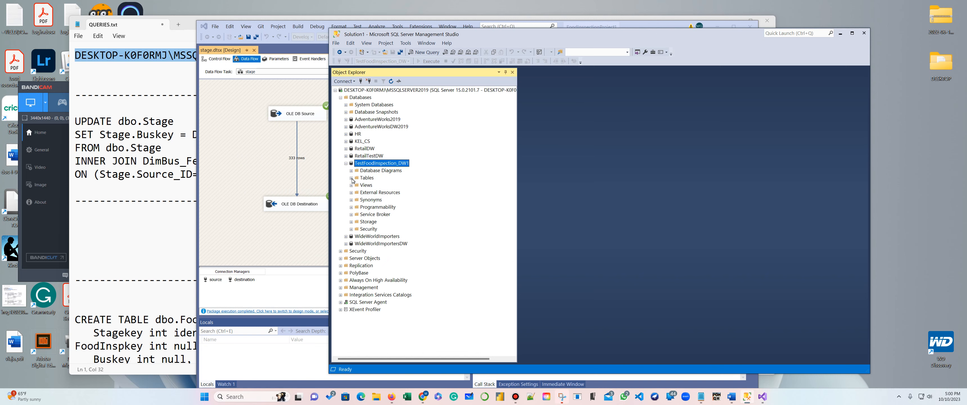
{"action": "left_click", "coordinate": [351, 178]}
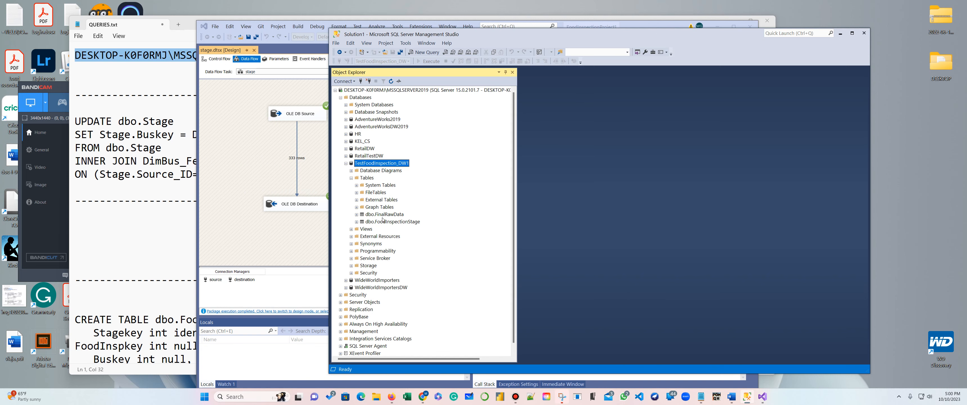
{"action": "right_click", "coordinate": [385, 221]}
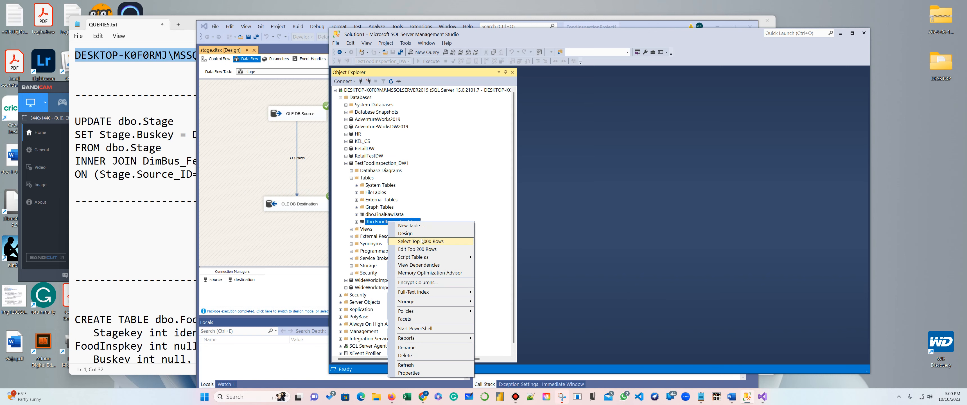
{"action": "left_click", "coordinate": [409, 242]}
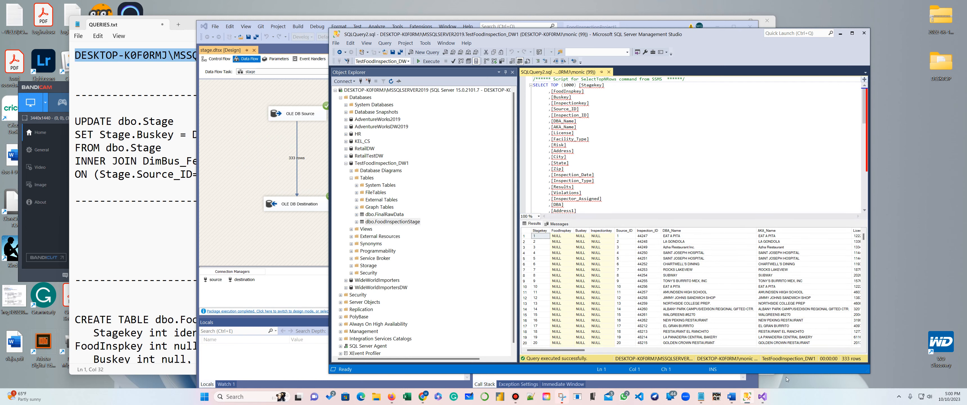
{"action": "left_click_drag", "start_coordinate": [574, 356], "coordinate": [844, 359]}
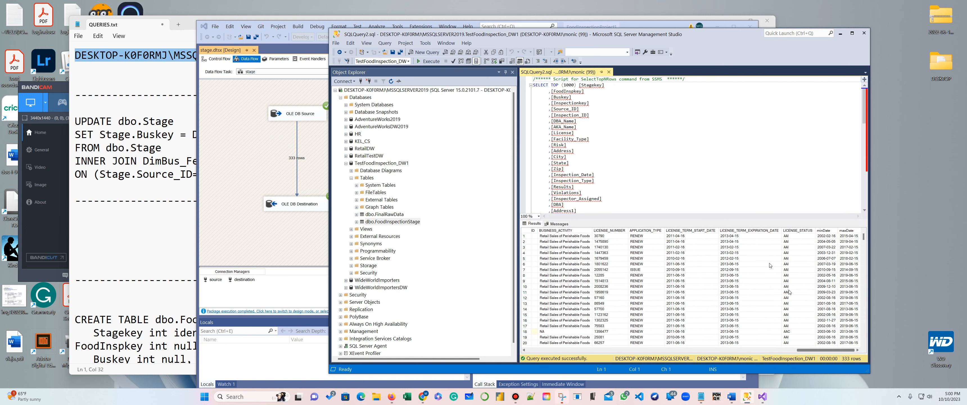
{"action": "left_click", "coordinate": [608, 72]}
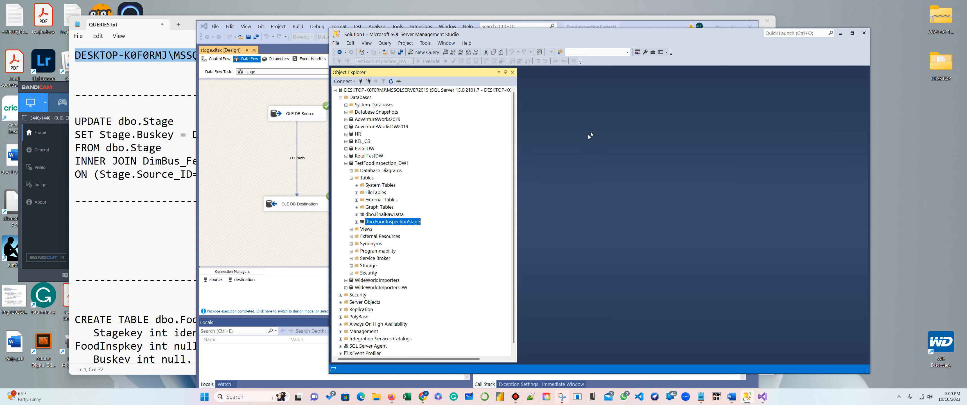
Step: Open a new query window and paste in the CREATE TABLE dbo.DimInspections statement copied from QUERIES.txt
{"action": "left_click", "coordinate": [424, 52]}
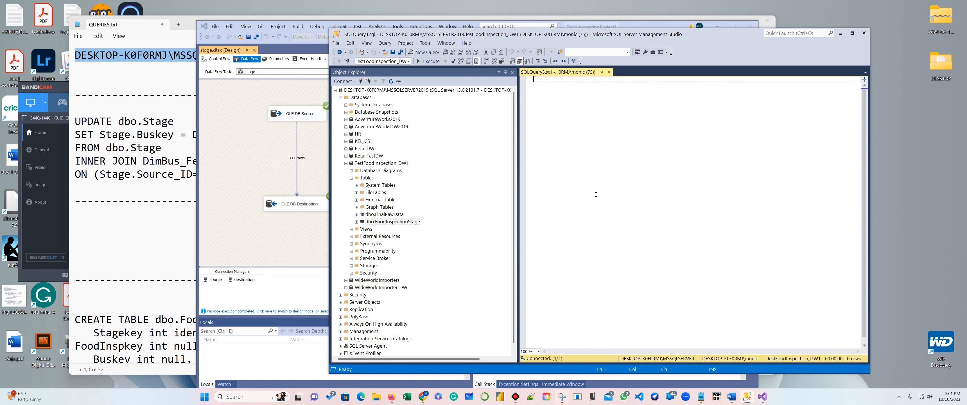
{"action": "left_click", "coordinate": [161, 222]}
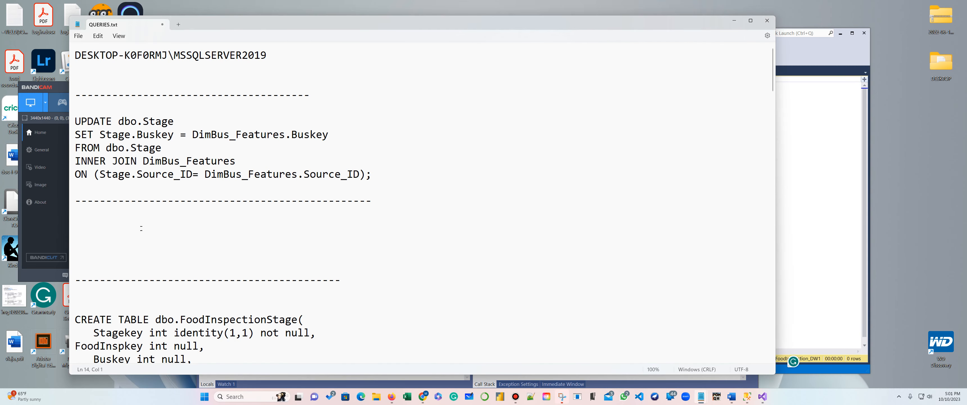
{"action": "scroll", "coordinate": [142, 232], "scroll_direction": "down", "scroll_amount": 3}
{"action": "scroll", "coordinate": [142, 233], "scroll_direction": "down", "scroll_amount": 7}
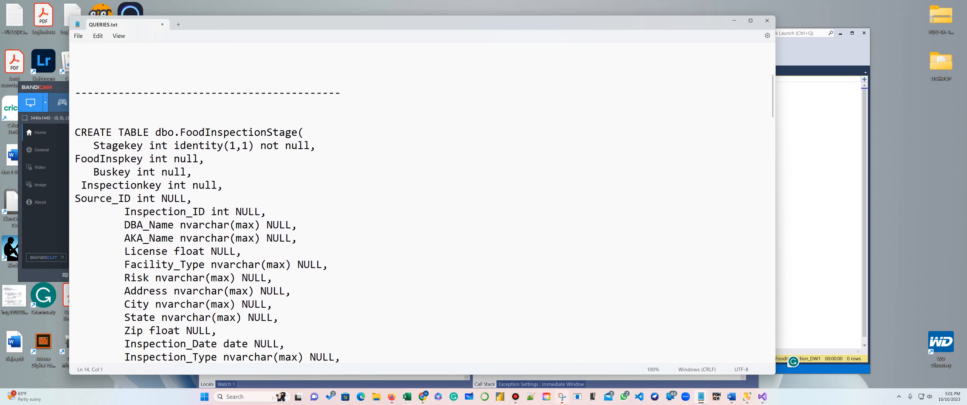
{"action": "scroll", "coordinate": [225, 203], "scroll_direction": "down", "scroll_amount": 13}
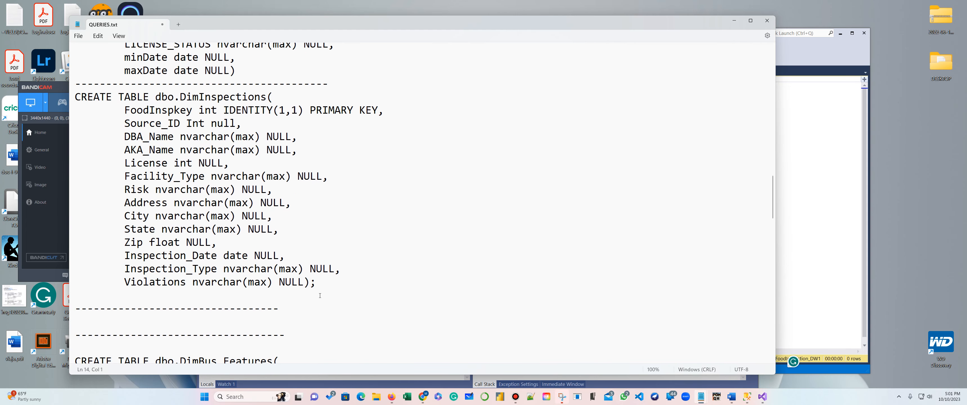
{"action": "left_click_drag", "start_coordinate": [320, 296], "coordinate": [75, 97]}
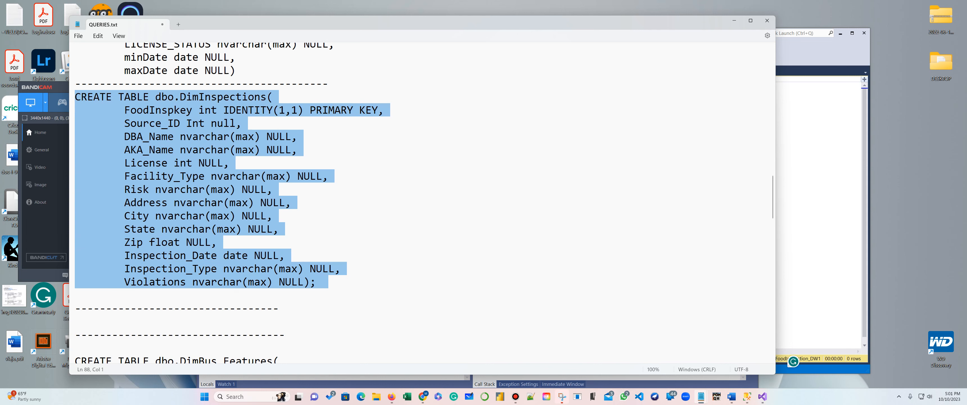
{"action": "right_click", "coordinate": [95, 103]}
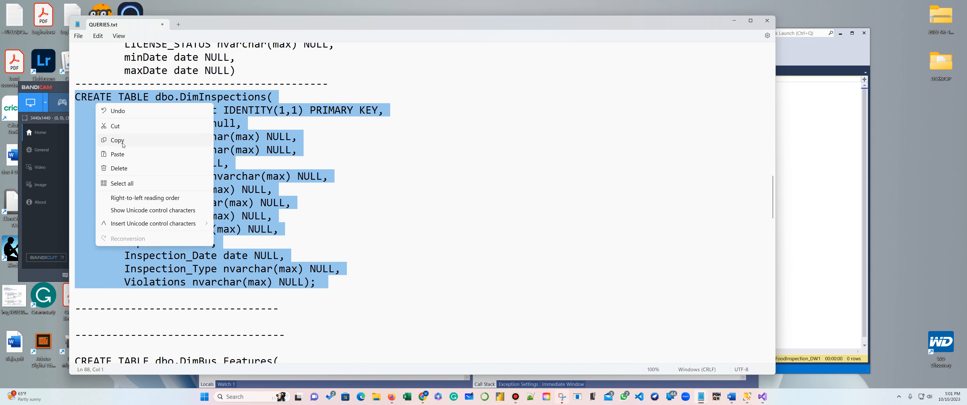
{"action": "left_click", "coordinate": [123, 143]}
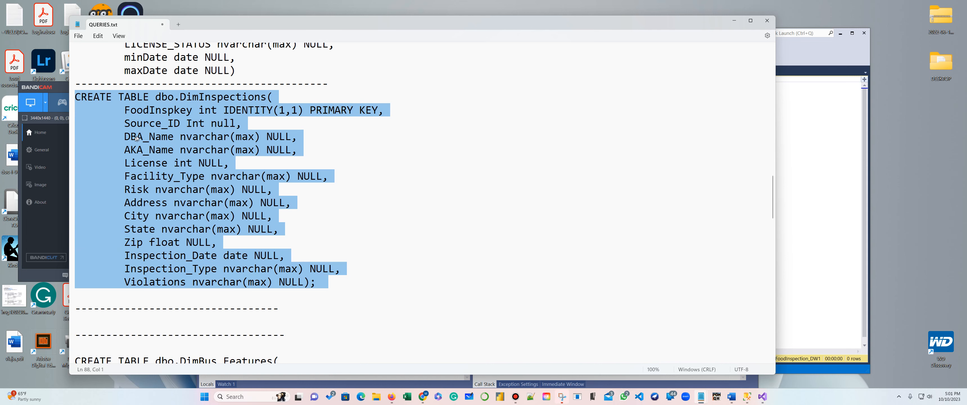
{"action": "left_click", "coordinate": [783, 188]}
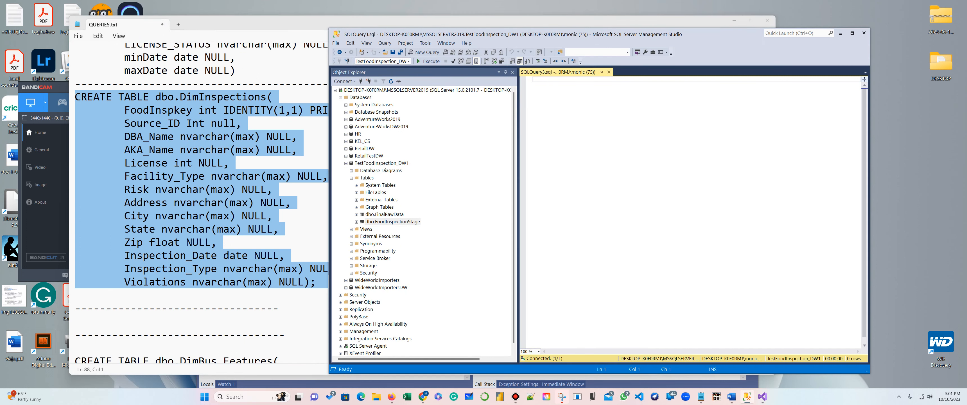
{"action": "key", "text": "ctrl+v"}
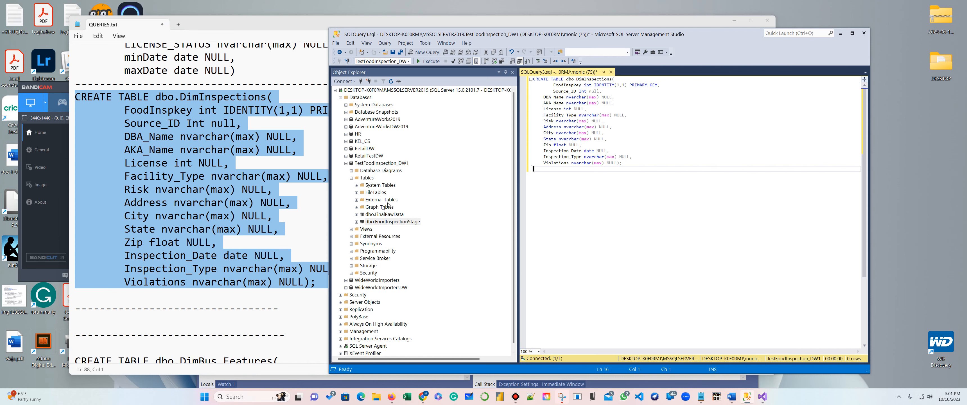
Step: Examine the column list of dbo.FoodInspectionStage in TestFoodInspection_DW1
{"action": "left_click", "coordinate": [357, 222]}
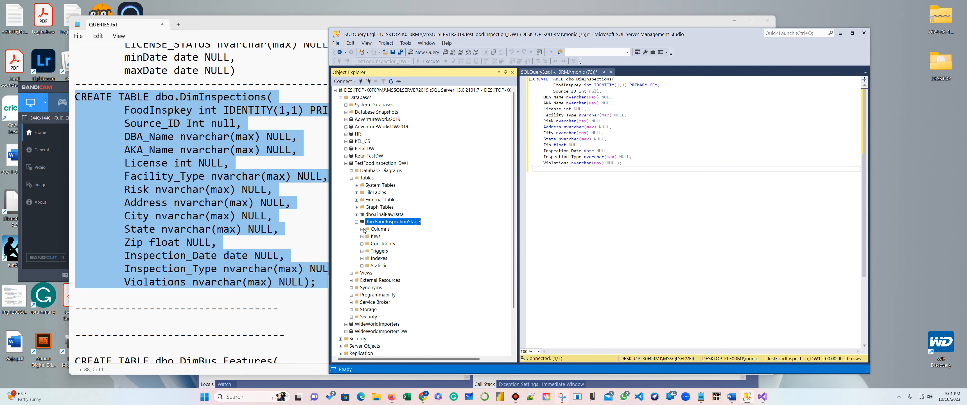
{"action": "left_click", "coordinate": [362, 229]}
{"action": "scroll", "coordinate": [370, 218], "scroll_direction": "up", "scroll_amount": 4}
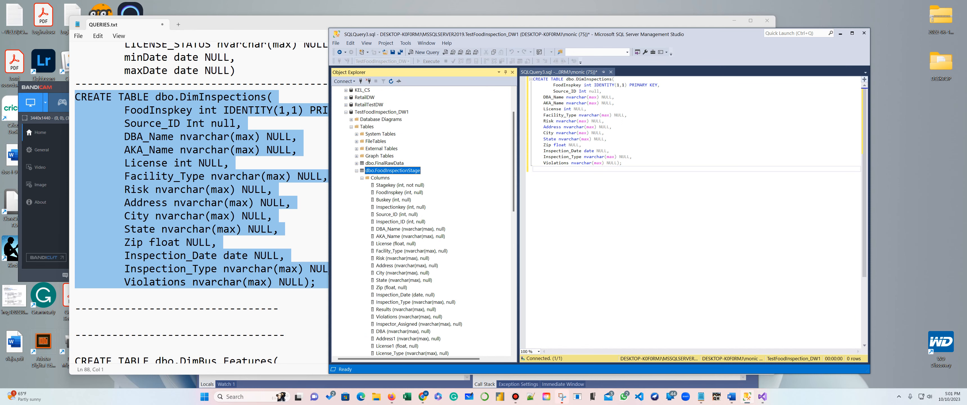
Step: Execute the whole CREATE TABLE dbo.DimInspections statement, then refresh the object list and expand the tables of TestFoodInspection_DW1
{"action": "left_click", "coordinate": [641, 174]}
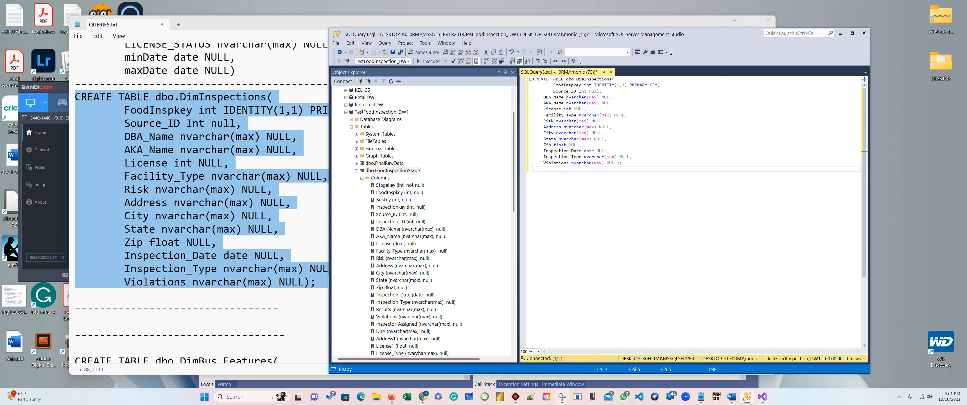
{"action": "left_click_drag", "start_coordinate": [640, 175], "coordinate": [527, 74]}
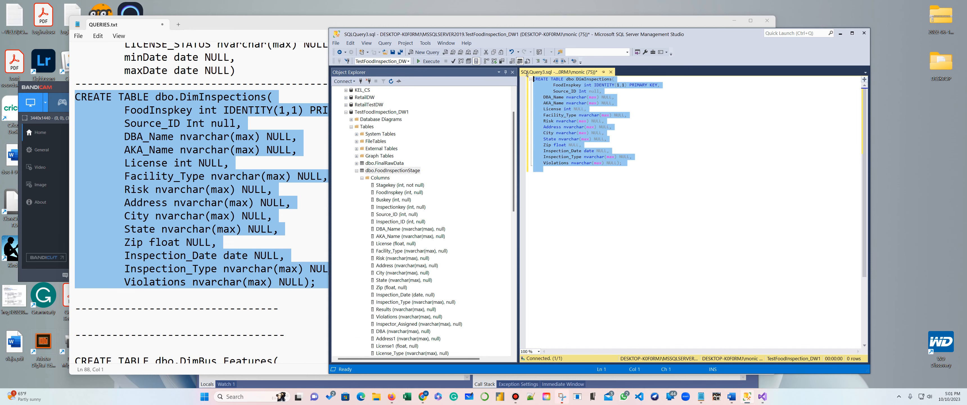
{"action": "left_click", "coordinate": [428, 61]}
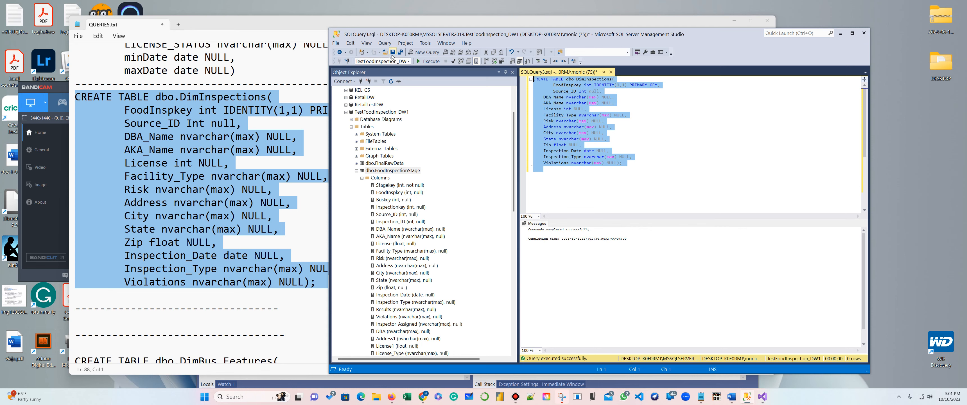
{"action": "left_click", "coordinate": [391, 82]}
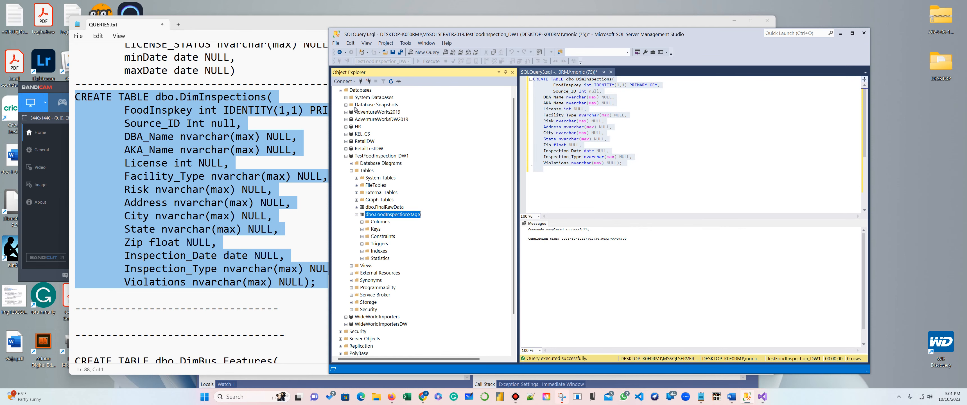
{"action": "left_click", "coordinate": [345, 156]}
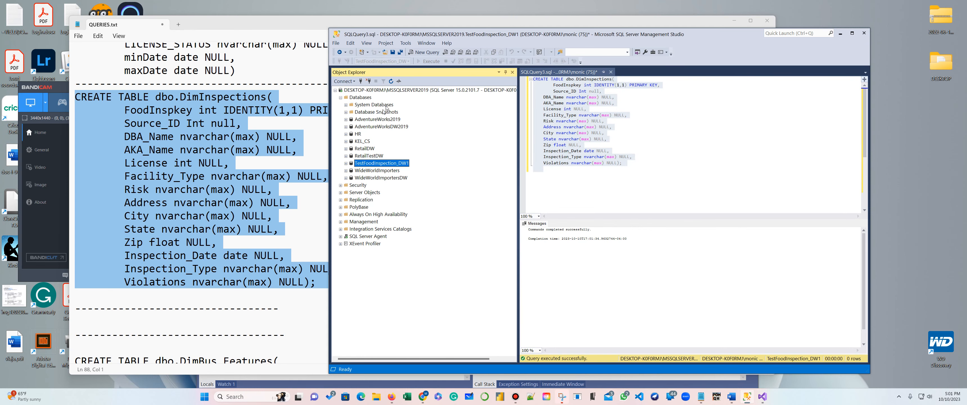
{"action": "left_click", "coordinate": [346, 163]}
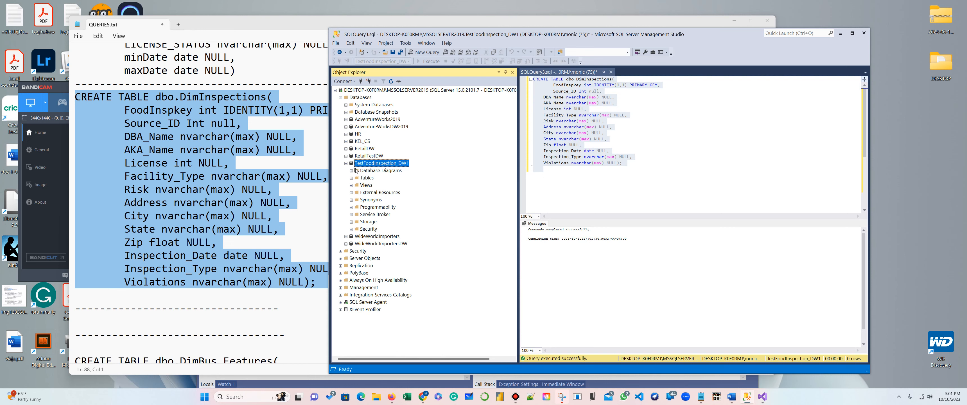
{"action": "left_click", "coordinate": [351, 177]}
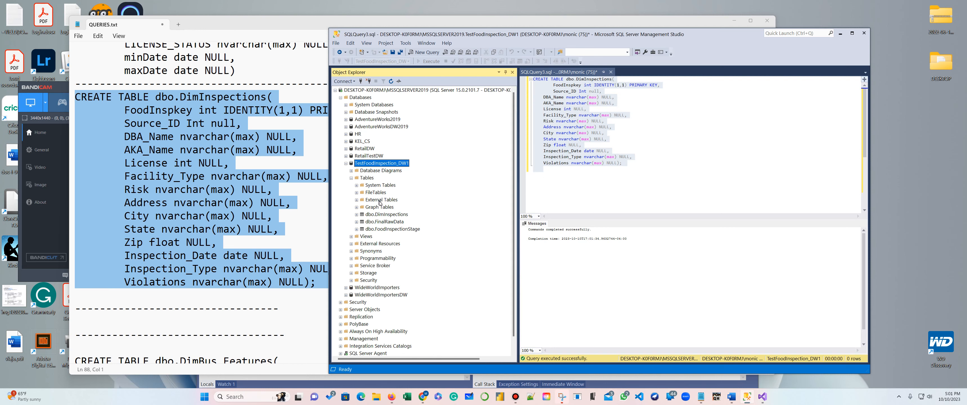
Step: Switch to Visual Studio, stop debugging the stage package, and add a new SSIS package to FoodInspectionProject1
{"action": "left_click", "coordinate": [762, 396]}
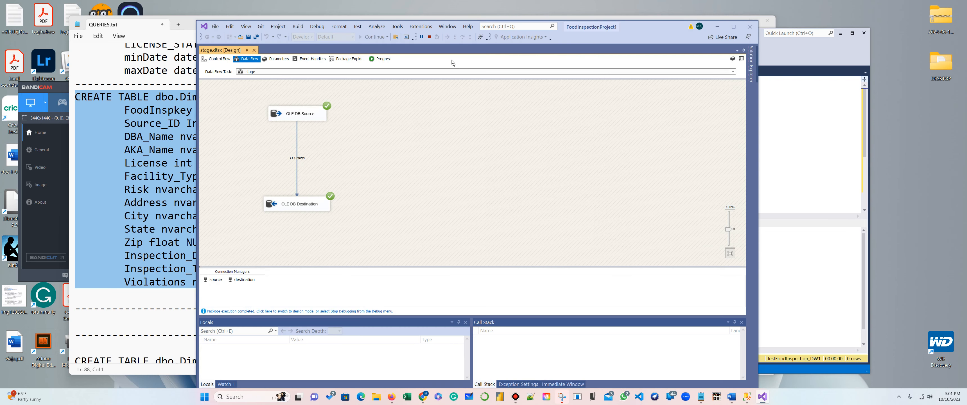
{"action": "left_click", "coordinate": [429, 37]}
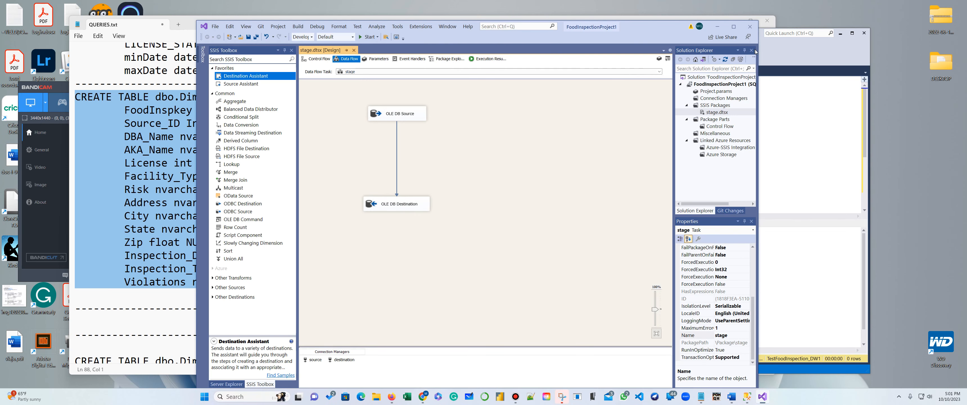
{"action": "right_click", "coordinate": [716, 105]}
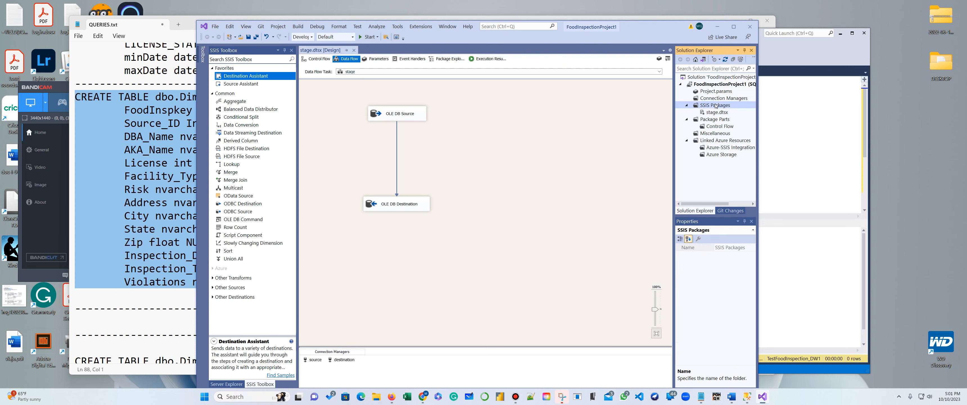
{"action": "left_click", "coordinate": [729, 109]}
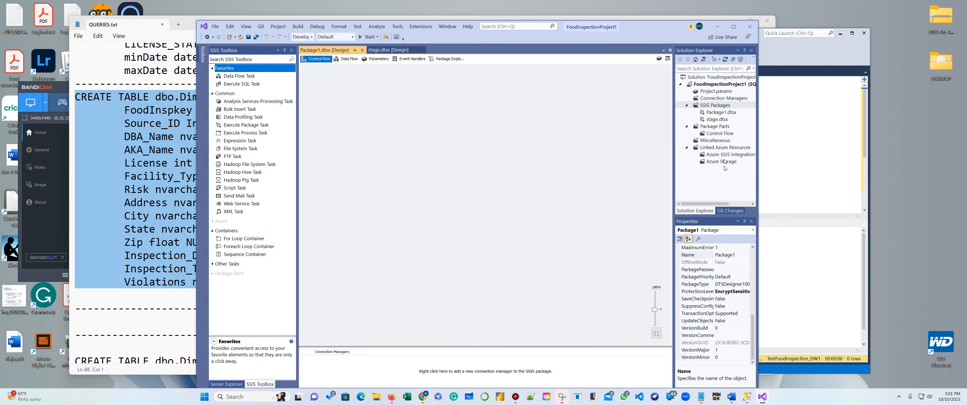
Step: Rename the new package Package1.dtsx as DimInspections.dtsx and accept reloading the file
{"action": "right_click", "coordinate": [713, 111]}
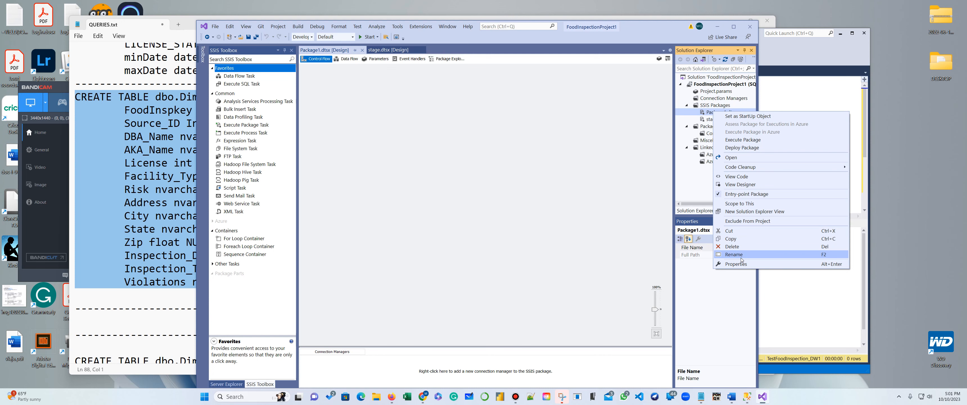
{"action": "left_click", "coordinate": [639, 23]}
{"action": "left_click_drag", "start_coordinate": [639, 23], "coordinate": [726, 29]}
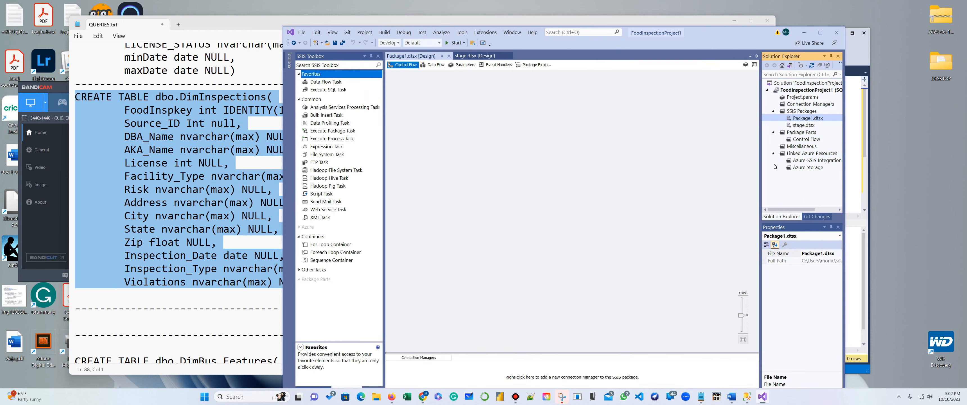
{"action": "right_click", "coordinate": [804, 121]}
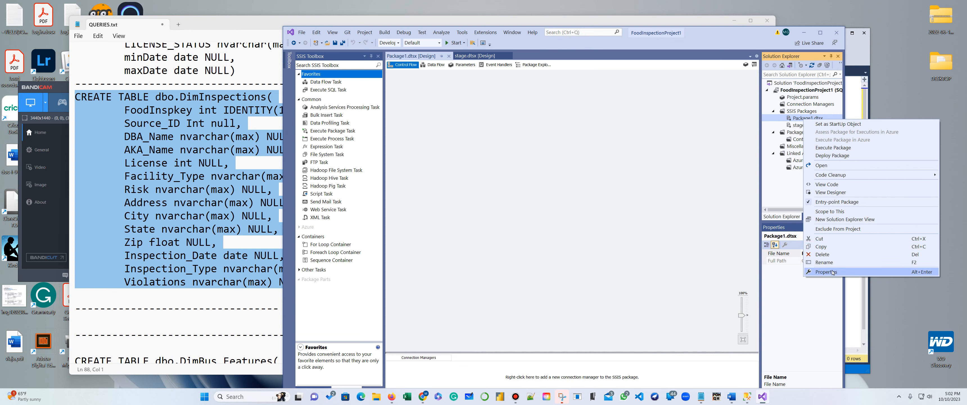
{"action": "left_click", "coordinate": [824, 262]}
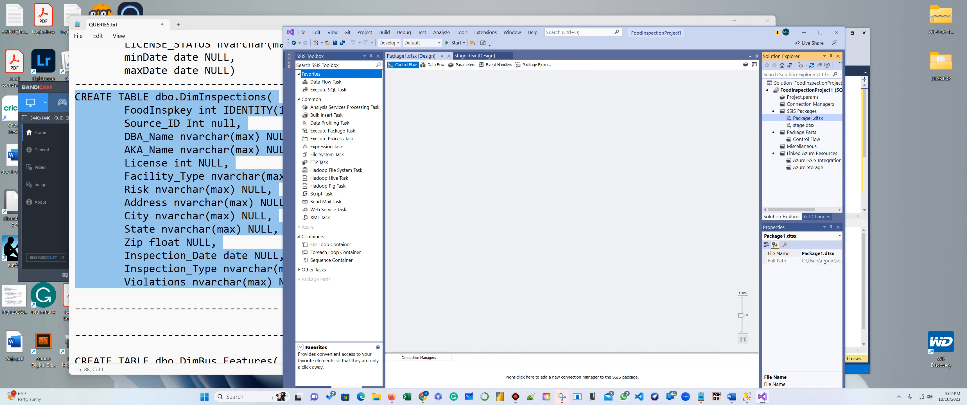
{"action": "type", "text": "Dim"}
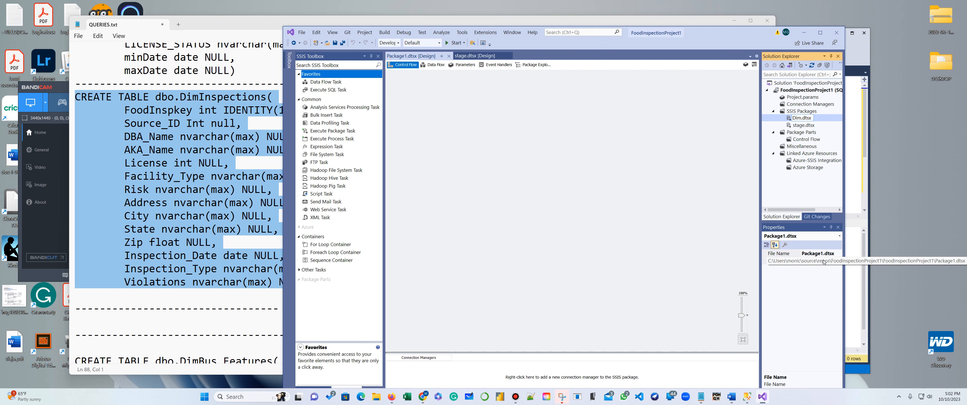
{"action": "type", "text": "Inspections"}
{"action": "key", "text": "Return"}
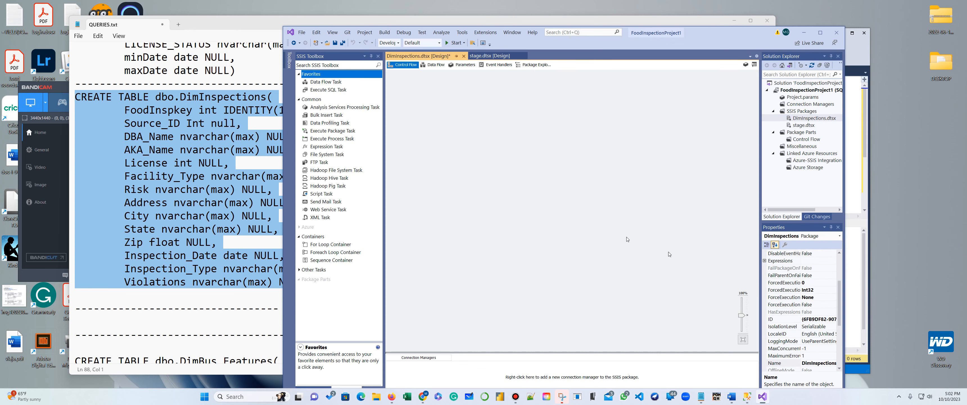
{"action": "left_click", "coordinate": [522, 252]}
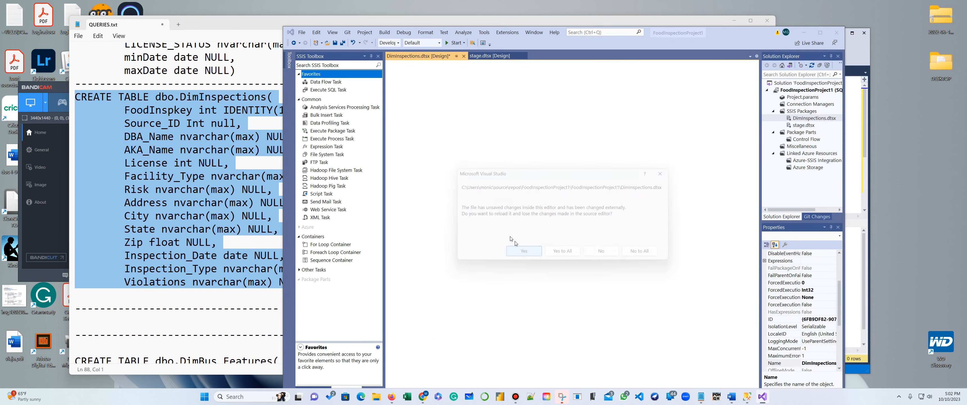
Step: Add a Data Flow Task to the DimInspections package and, inside it, start a SQL Server source with a new connection
{"action": "left_click_drag", "start_coordinate": [326, 81], "coordinate": [467, 116]}
{"action": "double_click", "coordinate": [468, 119]}
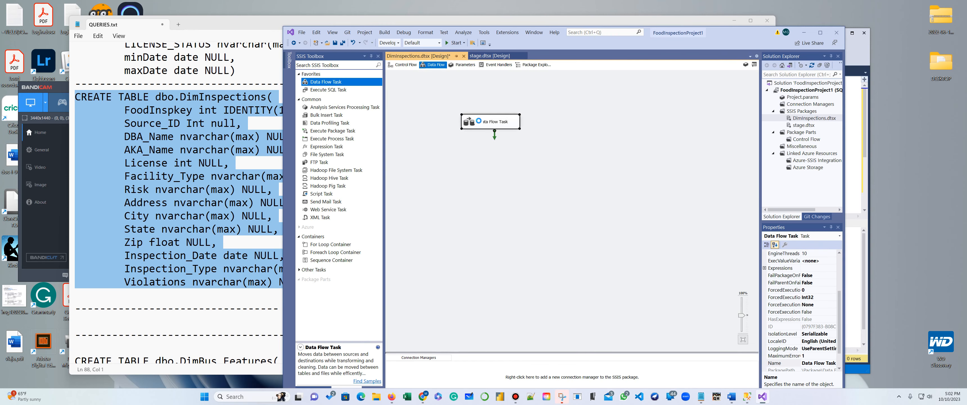
{"action": "left_click_drag", "start_coordinate": [337, 90], "coordinate": [450, 112]}
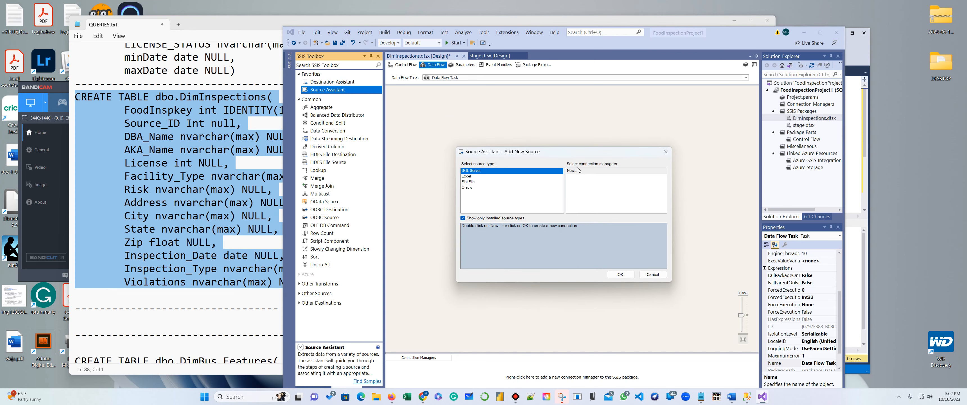
{"action": "left_click", "coordinate": [579, 170]}
{"action": "left_click", "coordinate": [621, 275]}
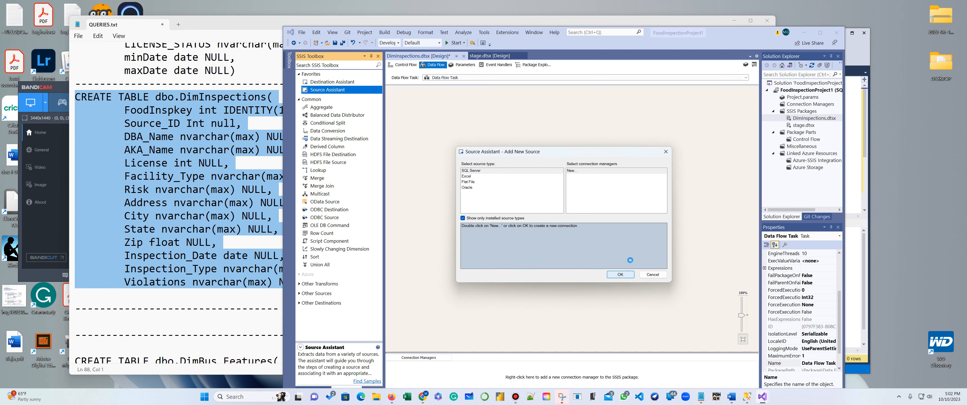
Step: Set the provider of the new source connection to SQL Server Native Client 11.0
{"action": "left_click", "coordinate": [525, 118]}
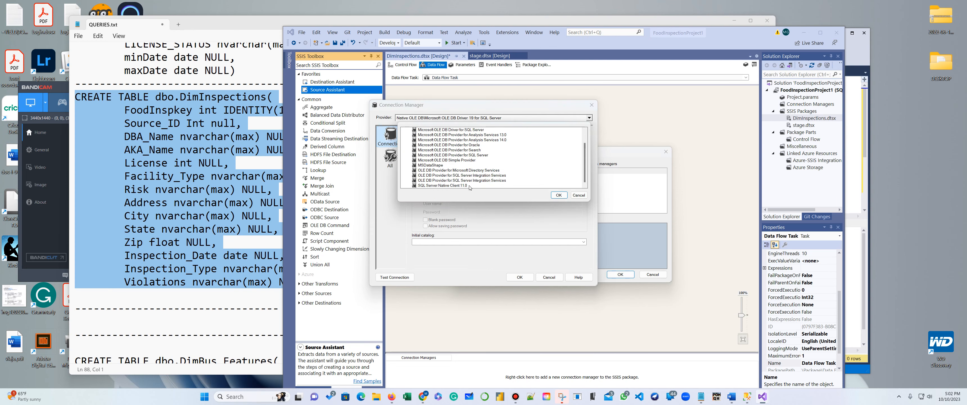
{"action": "left_click", "coordinate": [449, 185]}
{"action": "left_click", "coordinate": [561, 195]}
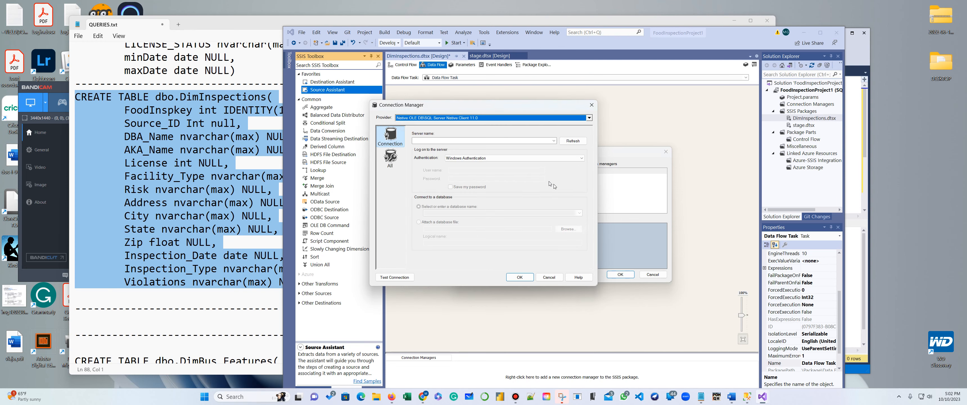
{"action": "type", "text": "CREATE TABLE dbo.DimInspections("}
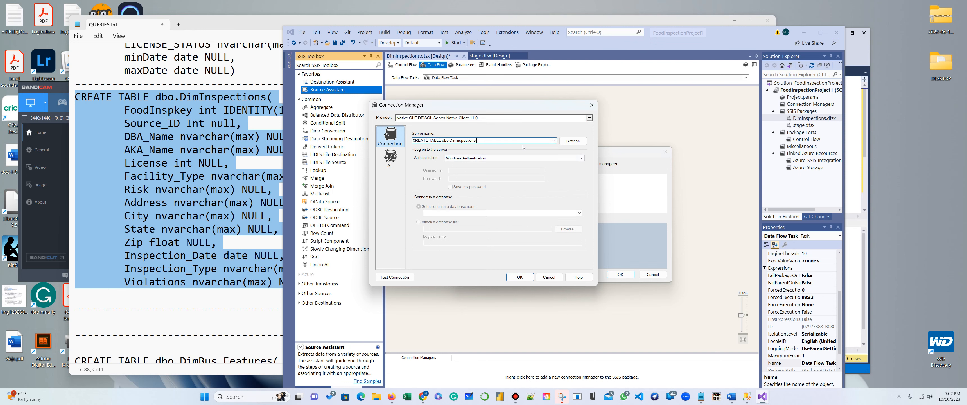
{"action": "left_click", "coordinate": [579, 212]}
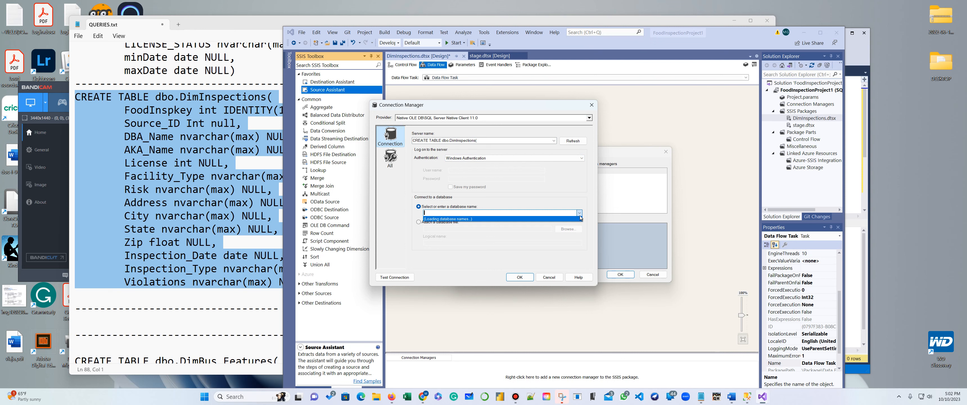
{"action": "left_click", "coordinate": [580, 213]}
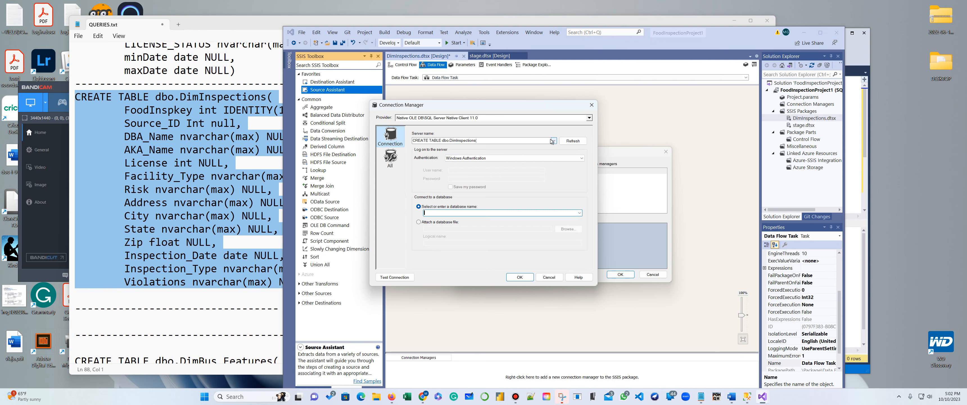
Step: Copy the server name DESKTOP-K0F0RMJ\MSSQLSERVER2019 from QUERIES.txt and use it as the server name of the source connection
{"action": "left_click", "coordinate": [246, 83]}
{"action": "scroll", "coordinate": [246, 83], "scroll_direction": "up", "scroll_amount": 15}
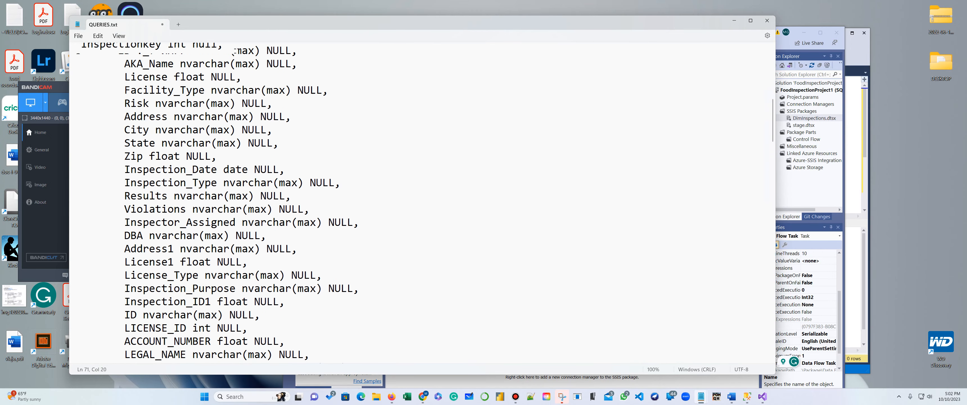
{"action": "triple_click", "coordinate": [298, 54]}
{"action": "key", "text": "ctrl+c"}
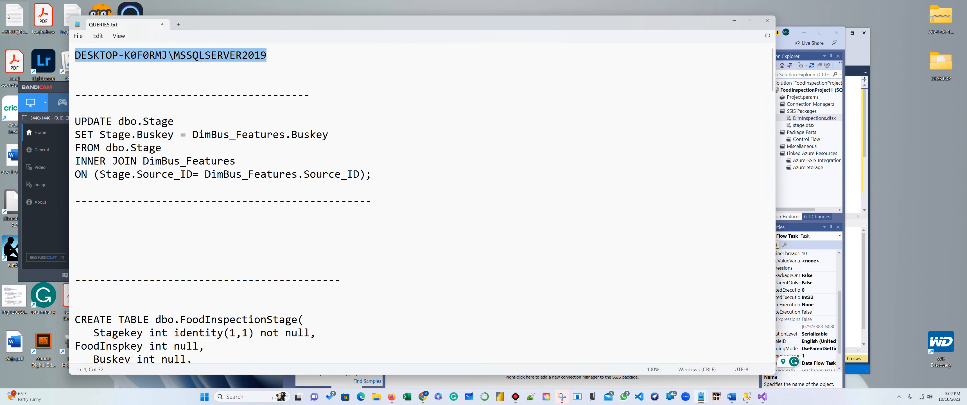
{"action": "left_click", "coordinate": [818, 246]}
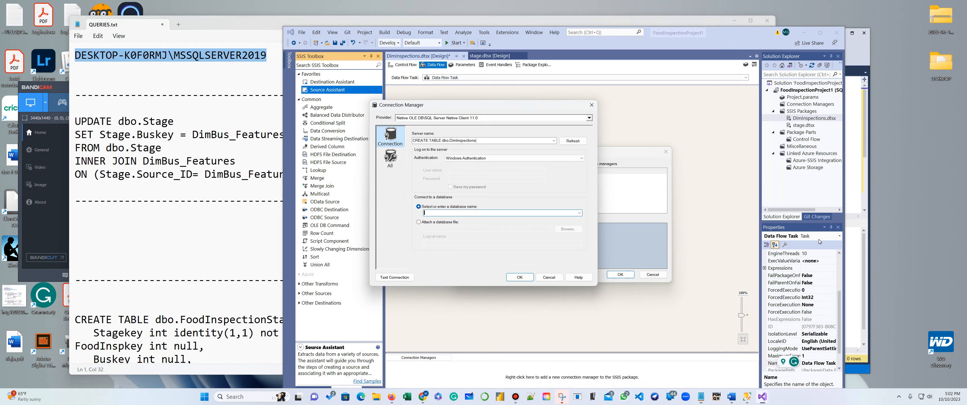
{"action": "left_click_drag", "start_coordinate": [484, 141], "coordinate": [400, 131]}
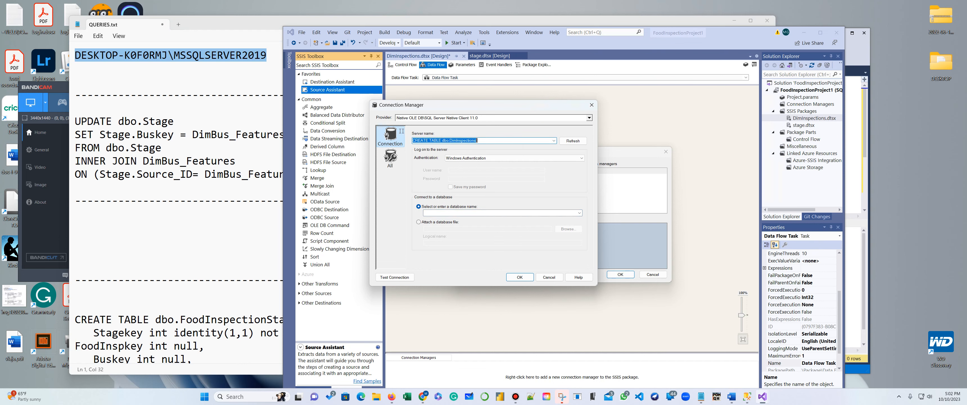
{"action": "key", "text": "ctrl+v"}
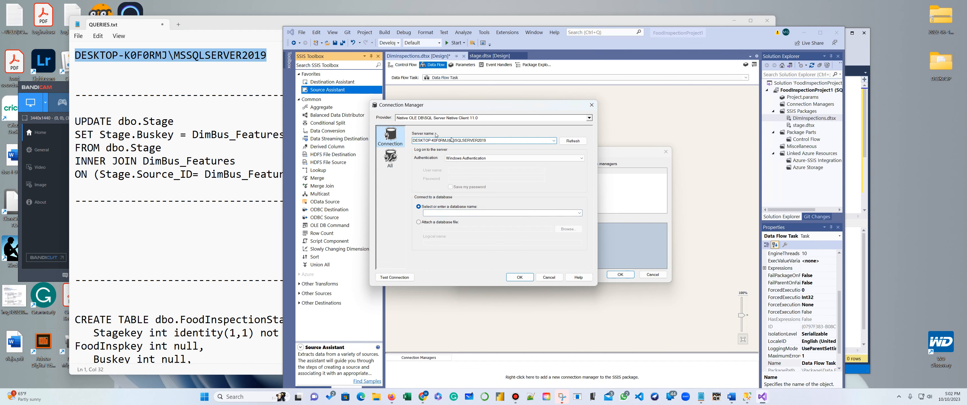
Step: Select TestFoodInspection_DW1 as the source connection's database and confirm the connection
{"action": "left_click", "coordinate": [579, 213]}
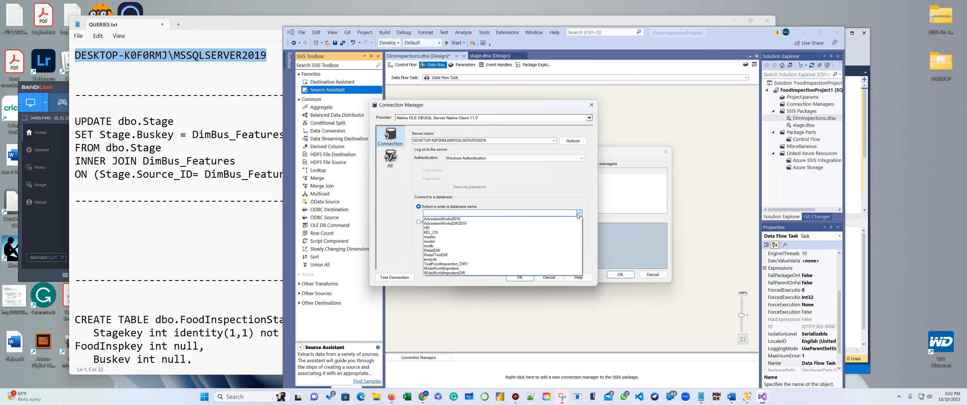
{"action": "left_click", "coordinate": [503, 265]}
{"action": "left_click", "coordinate": [519, 277]}
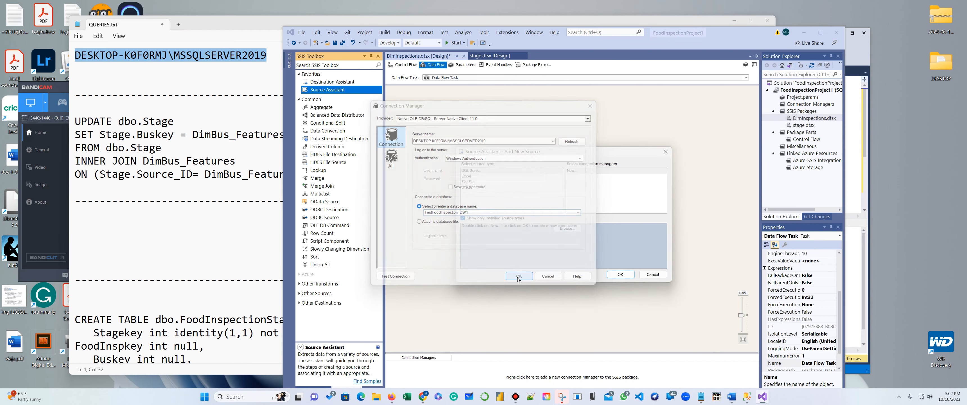
Step: Add a SQL Server destination below the OLE DB Source with a new connection using the SQL Server Native Client 11.0 provider
{"action": "left_click_drag", "start_coordinate": [326, 81], "coordinate": [475, 195]}
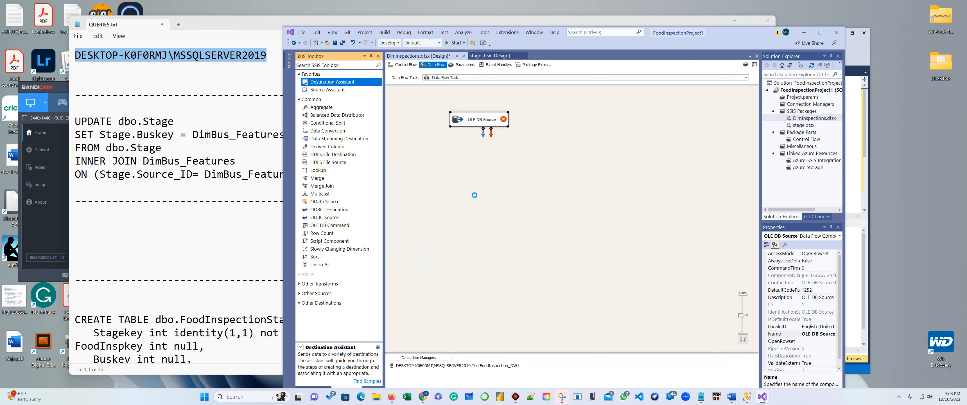
{"action": "left_click", "coordinate": [578, 171]}
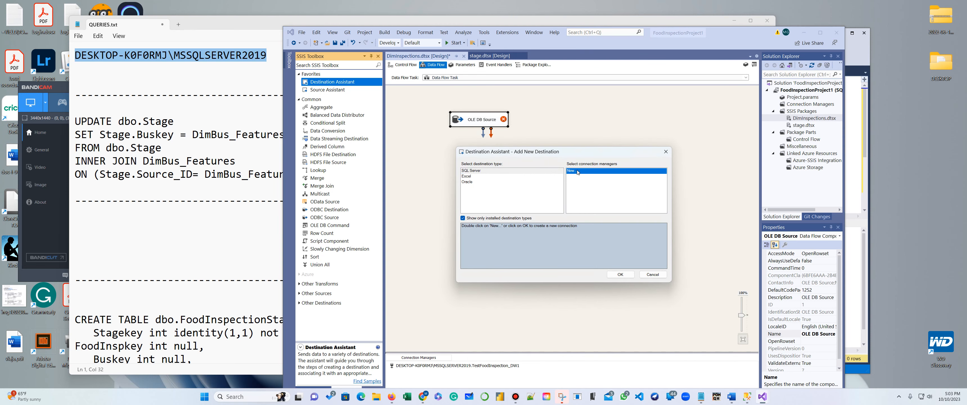
{"action": "left_click", "coordinate": [615, 275]}
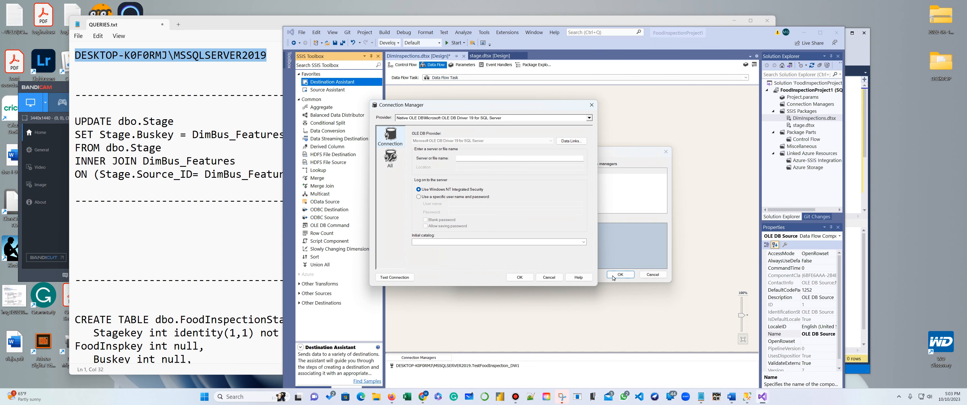
{"action": "left_click", "coordinate": [522, 118]}
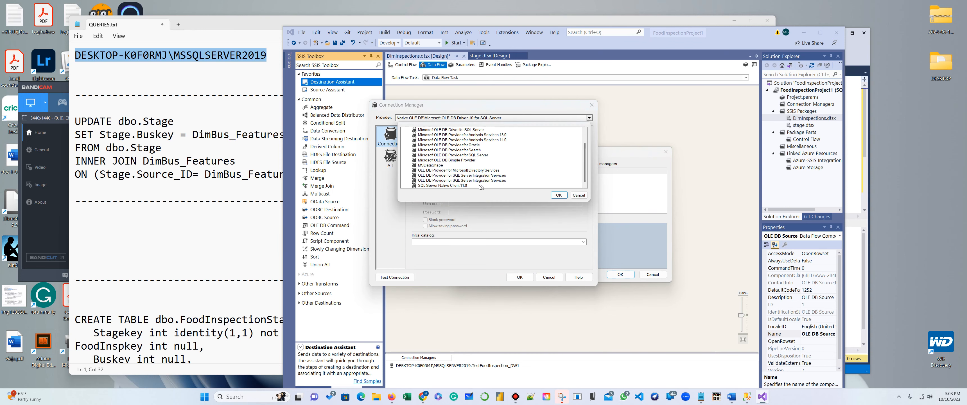
{"action": "left_click", "coordinate": [467, 185]}
{"action": "left_click", "coordinate": [559, 195]}
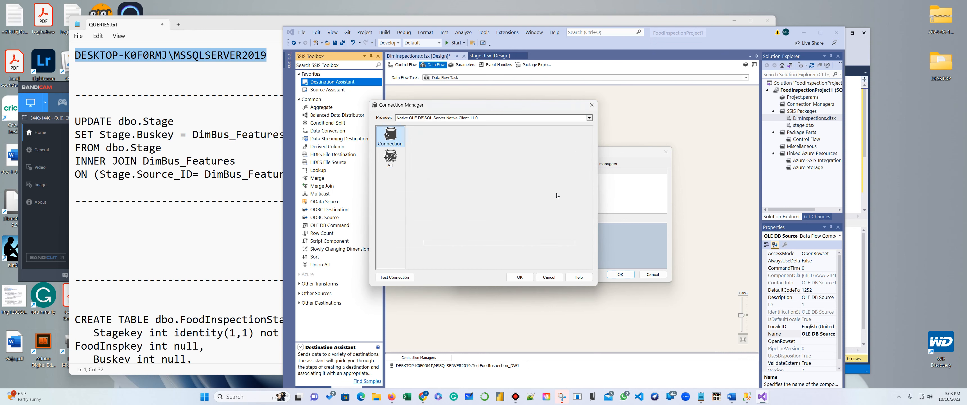
Step: Point the destination connection to server DESKTOP-K0F0RMJ\MSSQLSERVER2019 and database TestFoodInspection_DW1, and confirm it
{"action": "key", "text": "ctrl+v"}
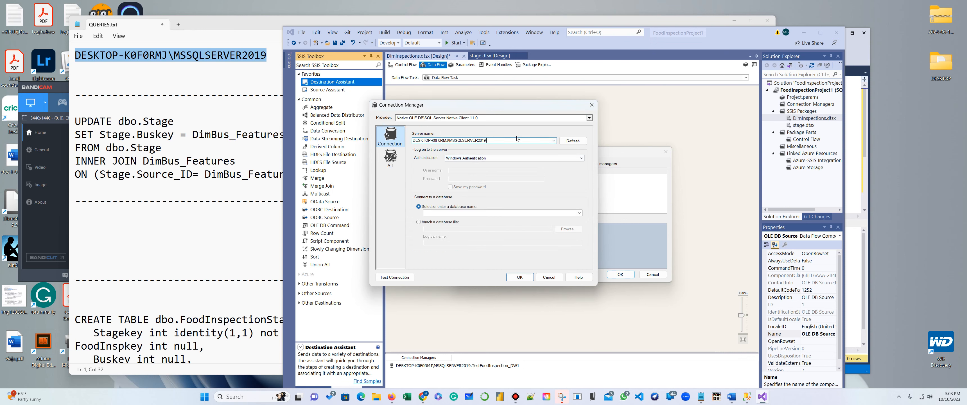
{"action": "left_click", "coordinate": [580, 212]}
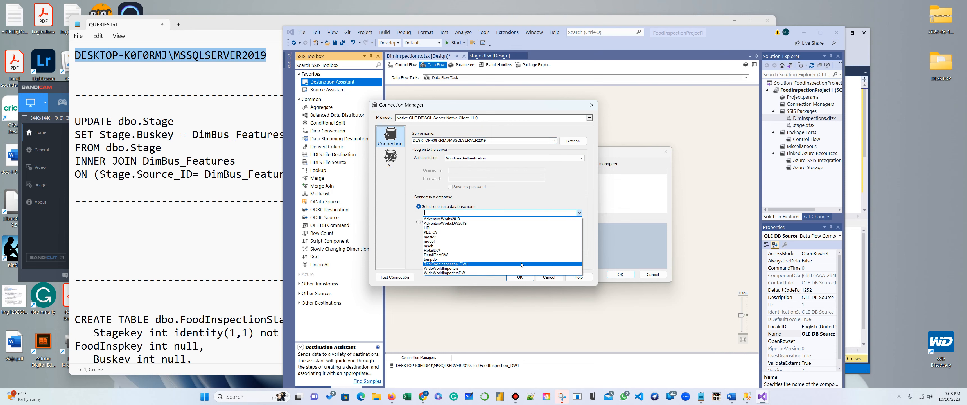
{"action": "left_click", "coordinate": [521, 264]}
{"action": "left_click", "coordinate": [520, 277]}
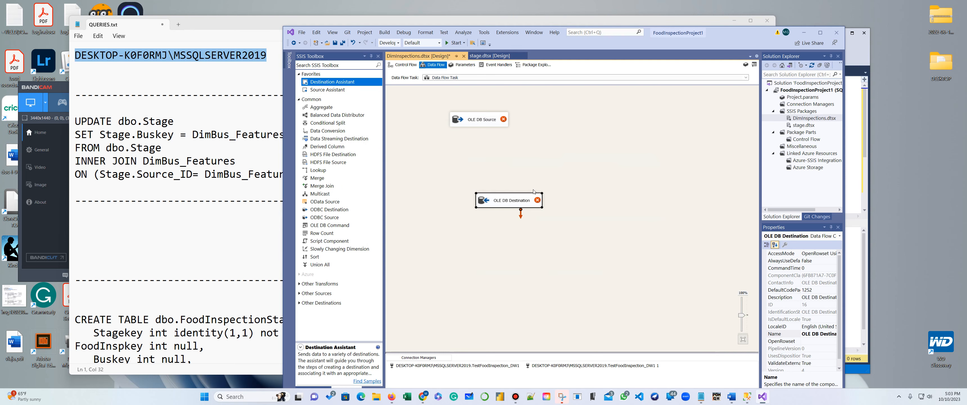
Step: Connect the OLE DB Source to the OLE DB Destination and set the source table to [dbo].[FoodInspectionStage]
{"action": "left_click", "coordinate": [483, 122]}
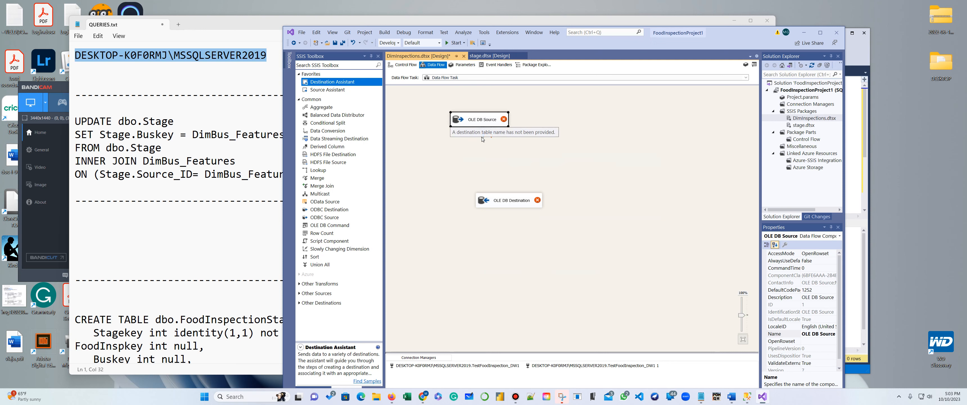
{"action": "left_click_drag", "start_coordinate": [484, 136], "coordinate": [481, 200]}
{"action": "double_click", "coordinate": [494, 123]}
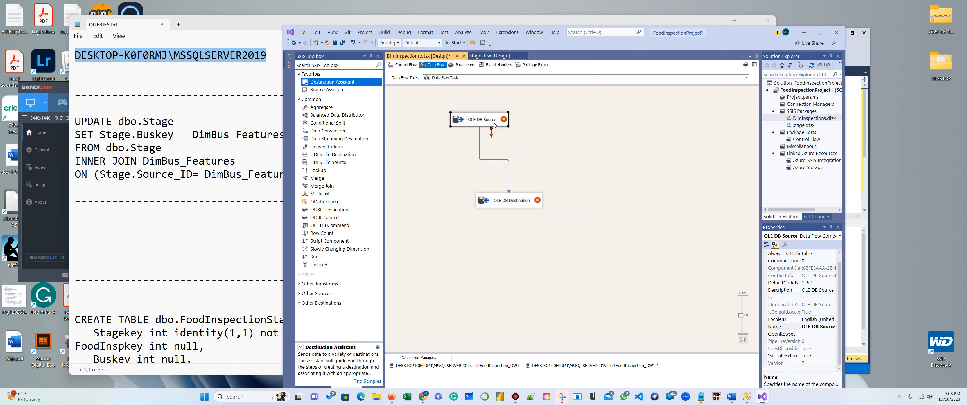
{"action": "left_click", "coordinate": [643, 216]}
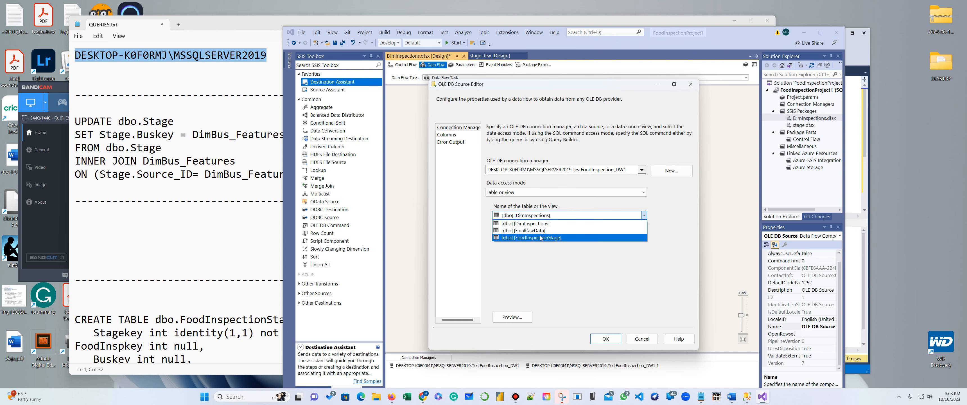
{"action": "left_click", "coordinate": [541, 238]}
{"action": "left_click", "coordinate": [606, 339]}
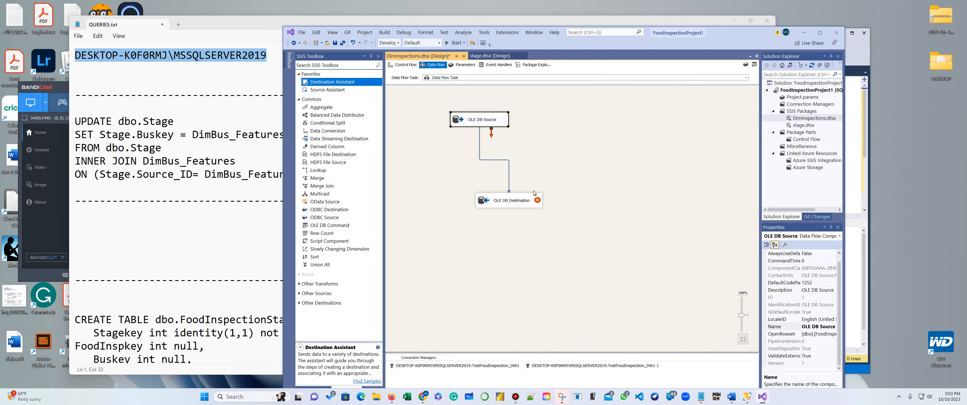
Step: Set the OLE DB Destination's table to [dbo].[DimInspections]
{"action": "double_click", "coordinate": [522, 200]}
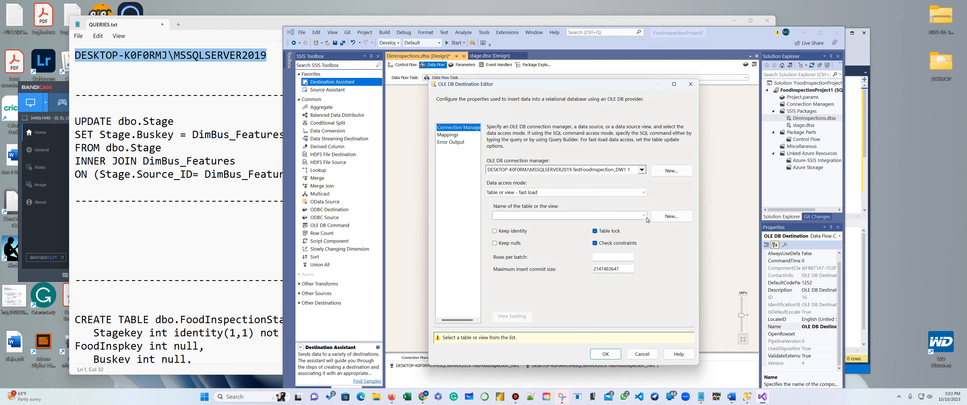
{"action": "left_click", "coordinate": [645, 216]}
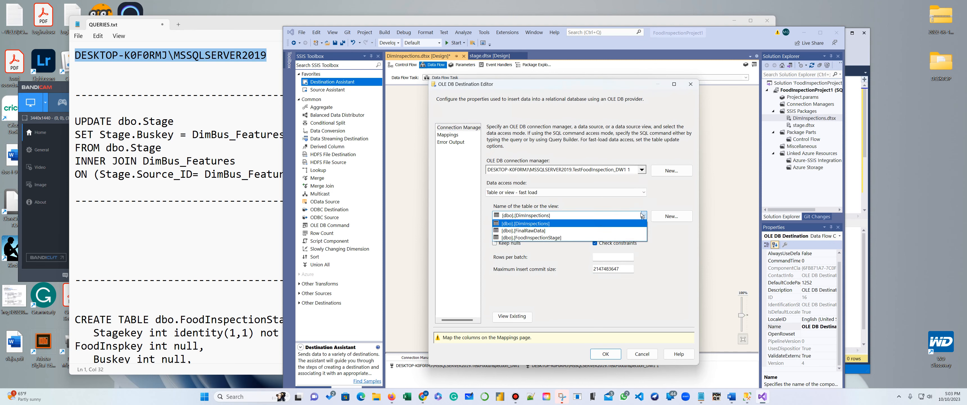
{"action": "left_click", "coordinate": [576, 221]}
Step: In the destination's column mappings, set the input column for FoodInspkey to <ignore> and confirm the mappings
{"action": "left_click", "coordinate": [443, 135]}
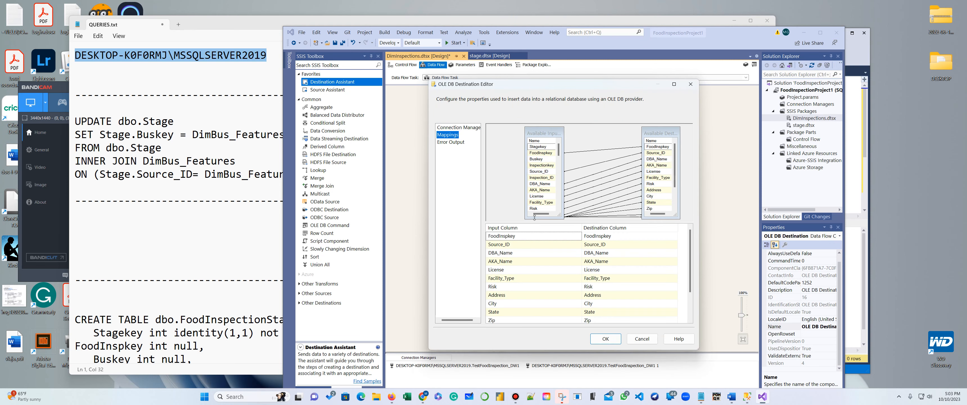
{"action": "left_click", "coordinate": [555, 236]}
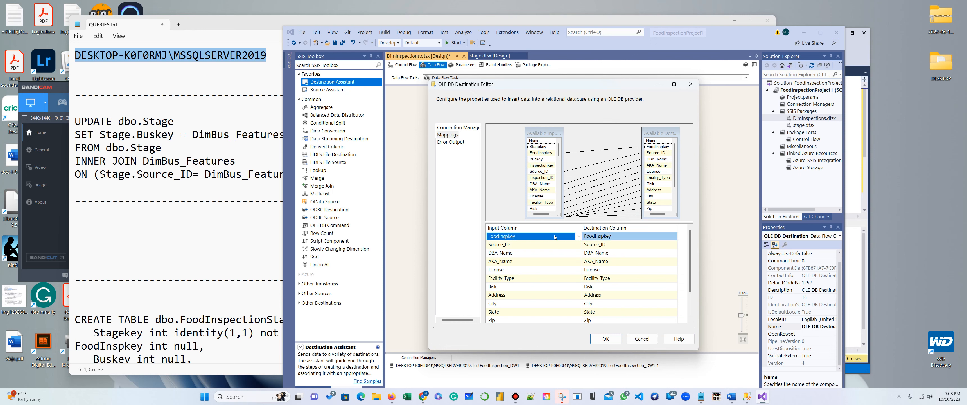
{"action": "left_click", "coordinate": [579, 236]}
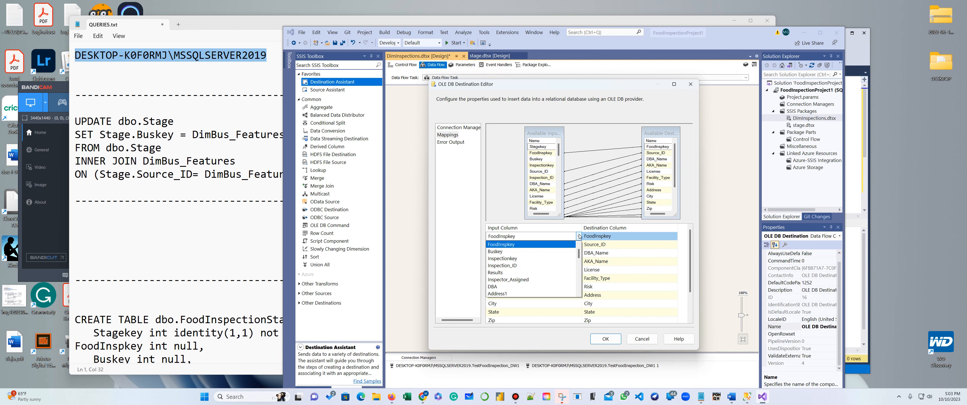
{"action": "left_click", "coordinate": [541, 244]}
{"action": "scroll", "coordinate": [540, 253], "scroll_direction": "down", "scroll_amount": 2}
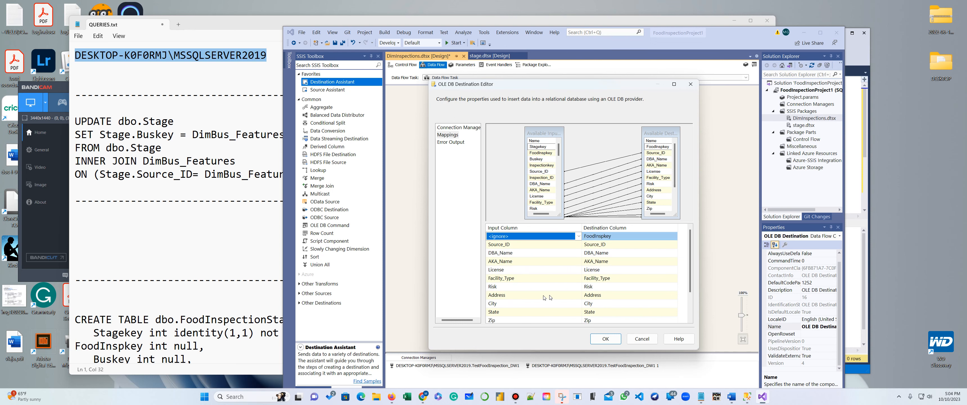
{"action": "left_click", "coordinate": [601, 339]}
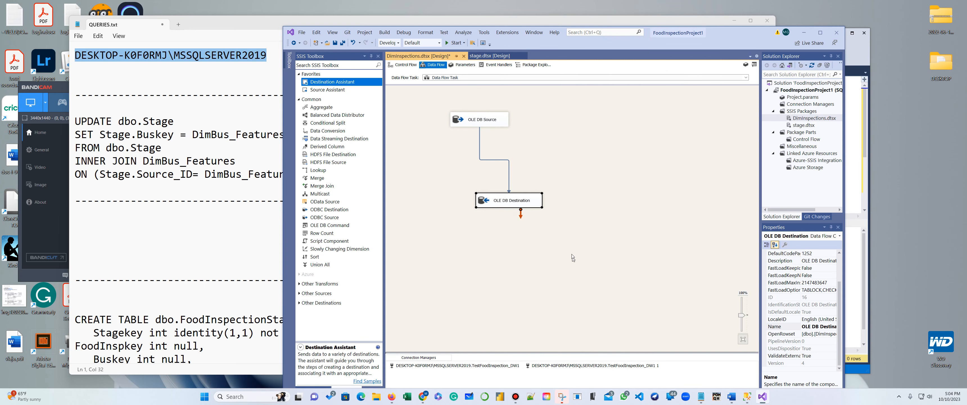
Step: Execute the DimInspections data flow task, then switch to SQL Server Management Studio and refresh the object list
{"action": "right_click", "coordinate": [571, 128]}
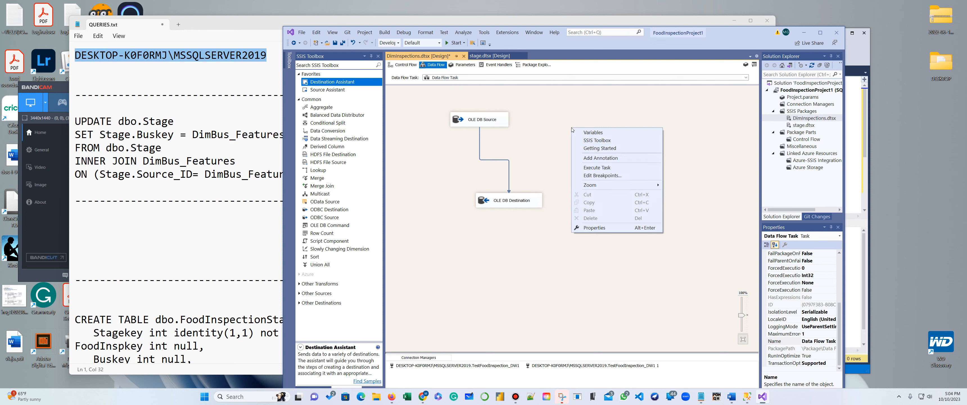
{"action": "left_click", "coordinate": [601, 167]}
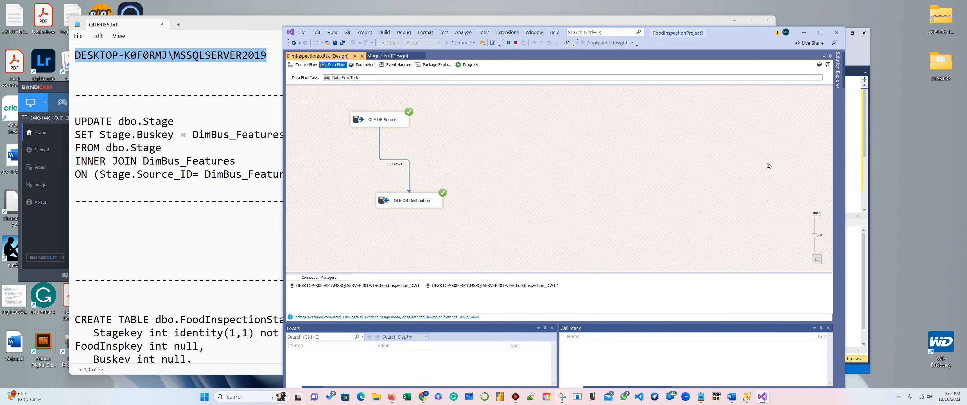
{"action": "left_click", "coordinate": [851, 201]}
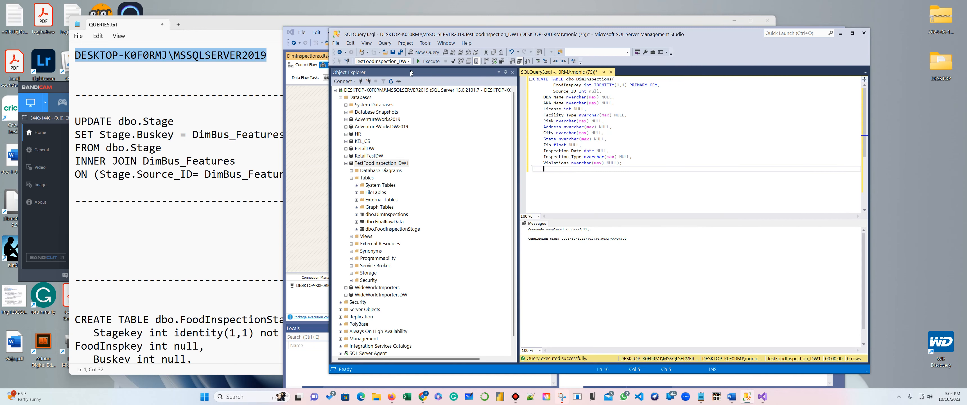
{"action": "left_click", "coordinate": [391, 82]}
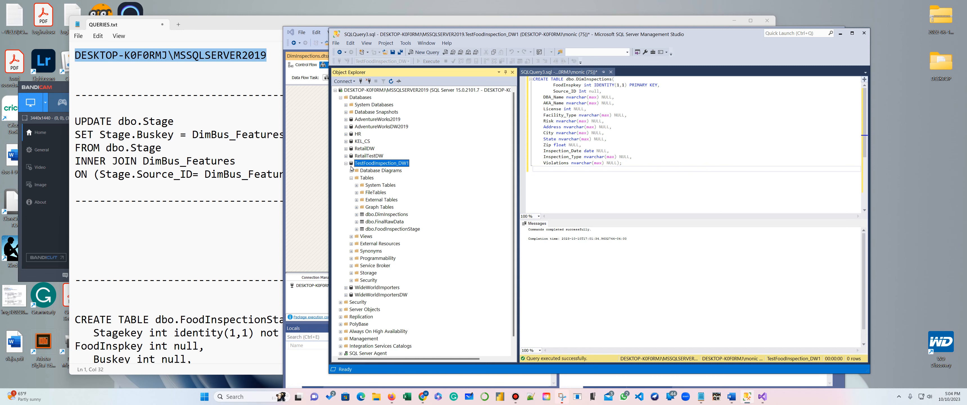
Step: Expand the tables of the TestFoodInspection_DW1 database and select the top 1000 rows of dbo.DimInspections
{"action": "left_click", "coordinate": [341, 98]}
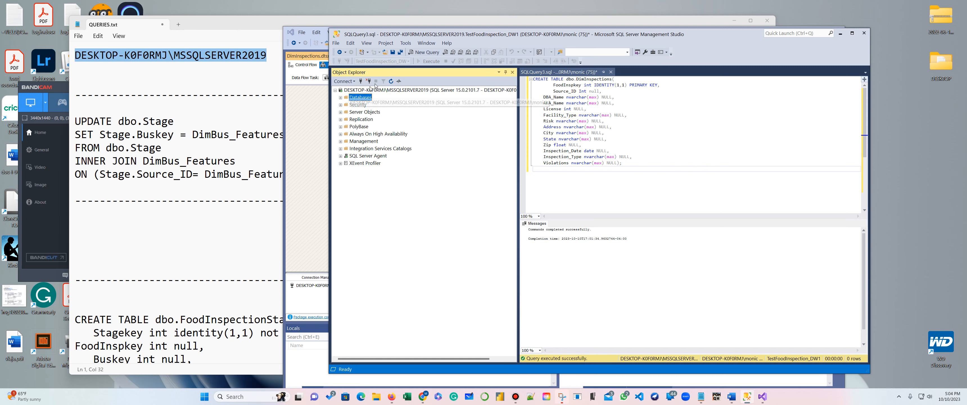
{"action": "left_click", "coordinate": [340, 99]}
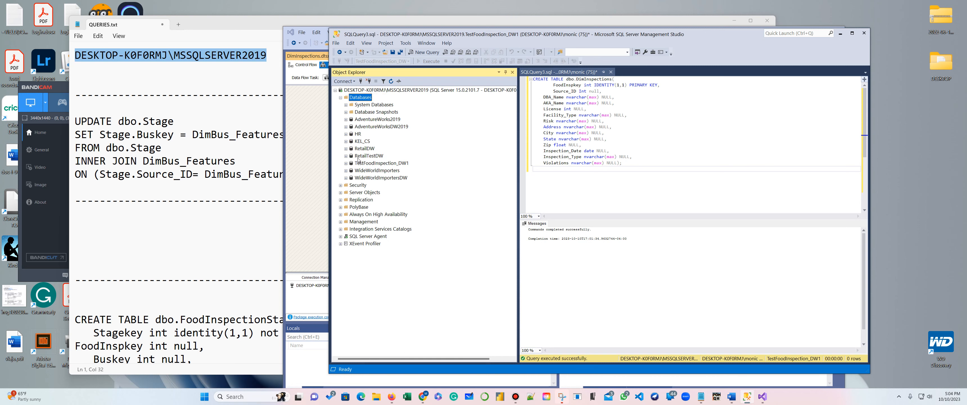
{"action": "left_click", "coordinate": [346, 164]}
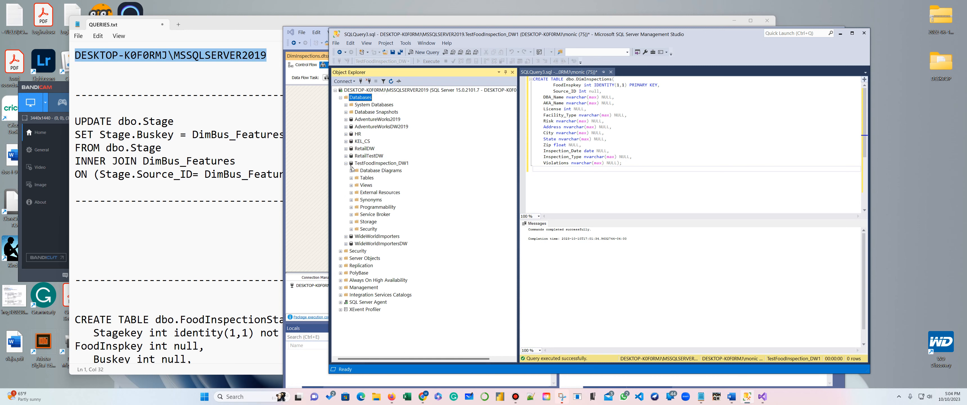
{"action": "left_click", "coordinate": [352, 178]}
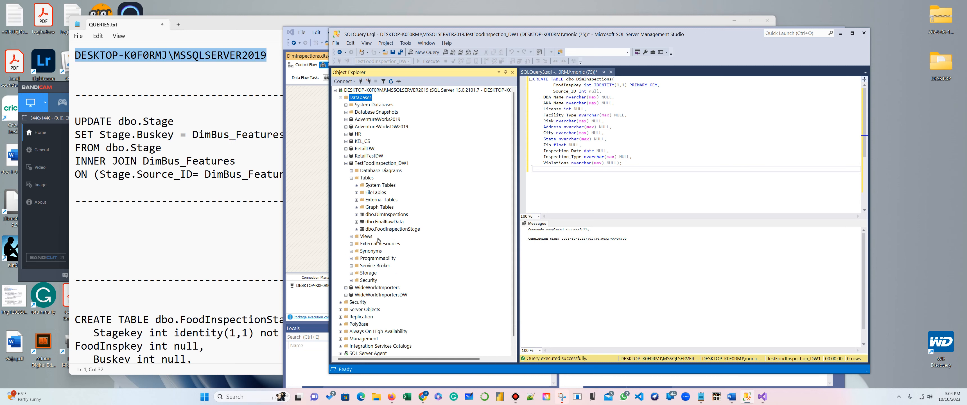
{"action": "right_click", "coordinate": [393, 215]}
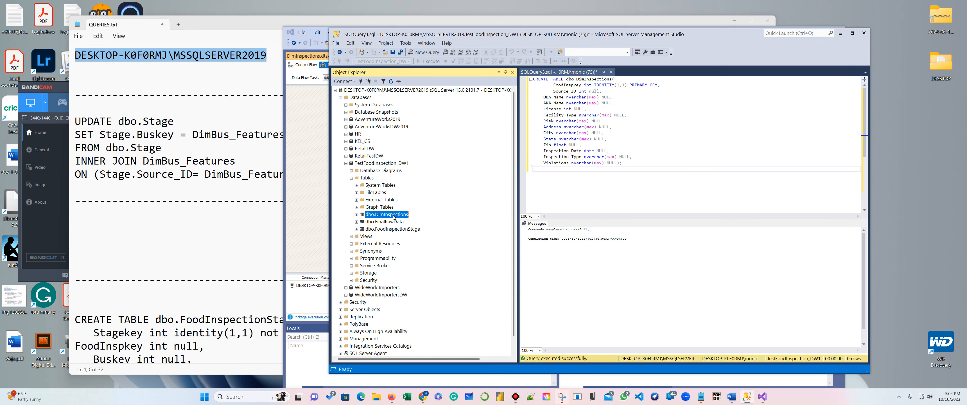
{"action": "left_click", "coordinate": [474, 234]}
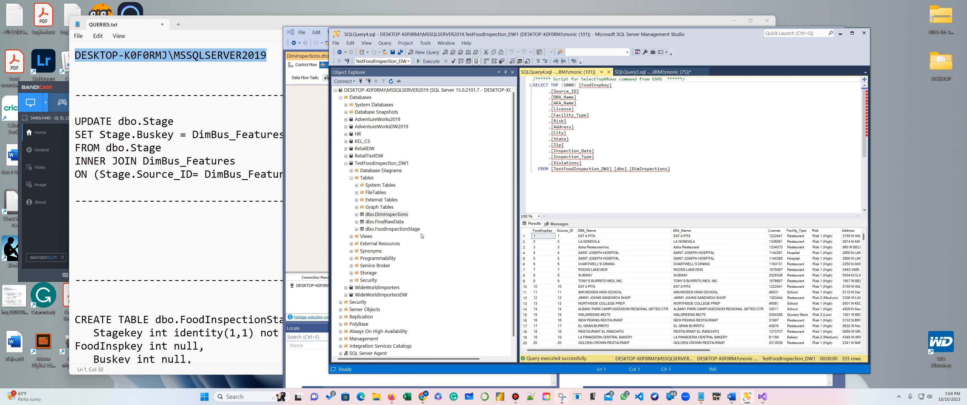
Step: Close the query containing the CREATE TABLE dbo.DimInspections statement without saving it
{"action": "left_click", "coordinate": [656, 72]}
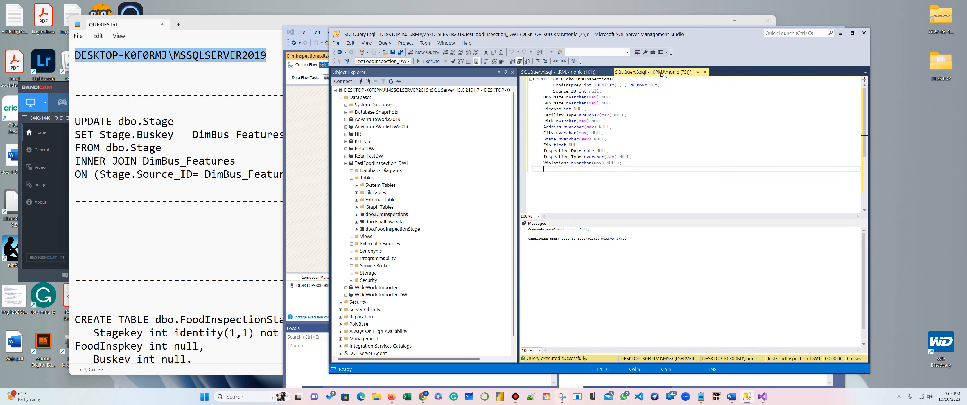
{"action": "left_click", "coordinate": [705, 72]}
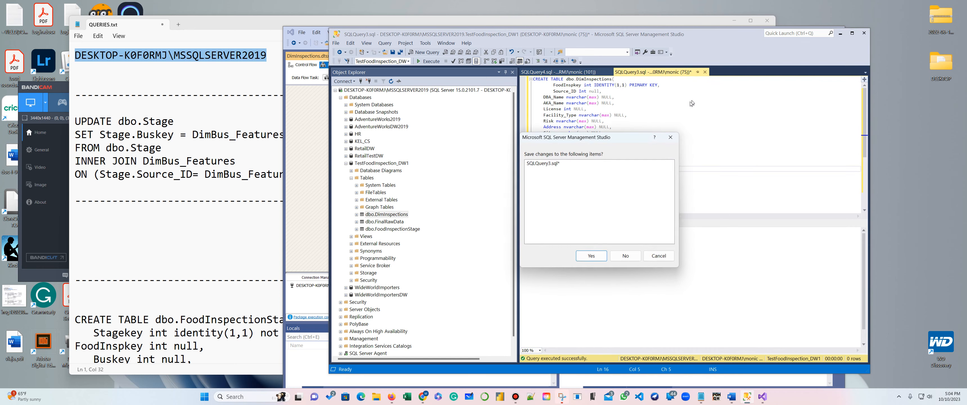
{"action": "left_click", "coordinate": [626, 256]}
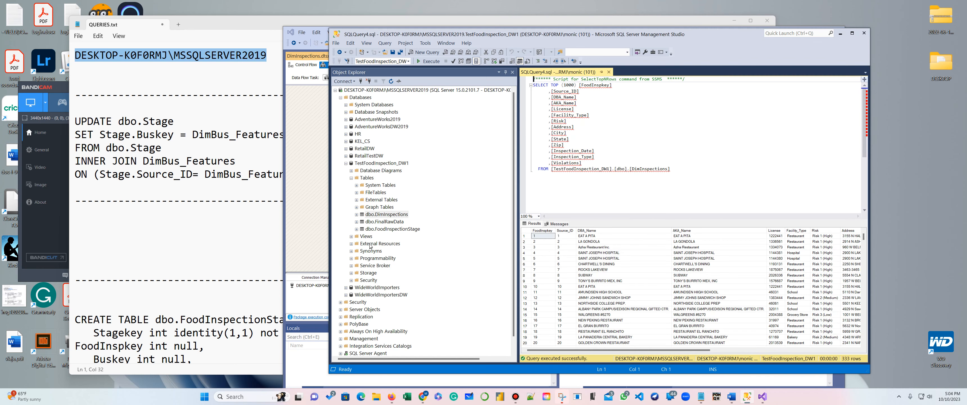
Step: Select the top 1000 rows of dbo.FoodInspectionStage to examine its key columns, and close that query
{"action": "left_click", "coordinate": [384, 229]}
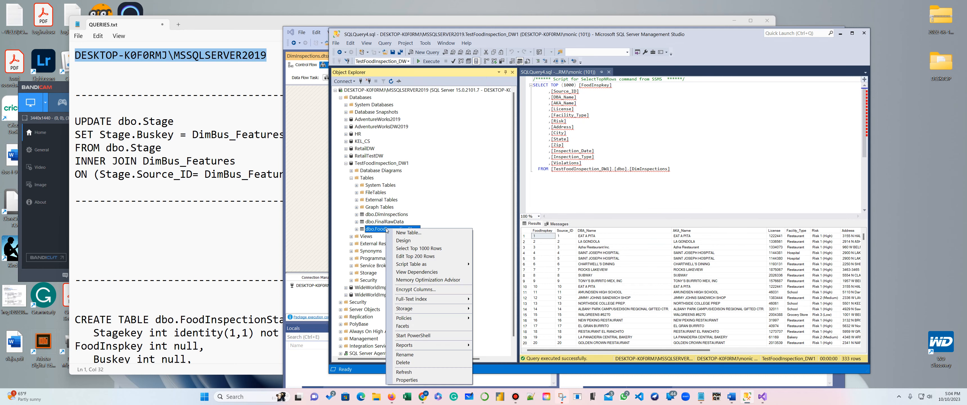
{"action": "right_click", "coordinate": [385, 229]}
{"action": "left_click", "coordinate": [422, 249]}
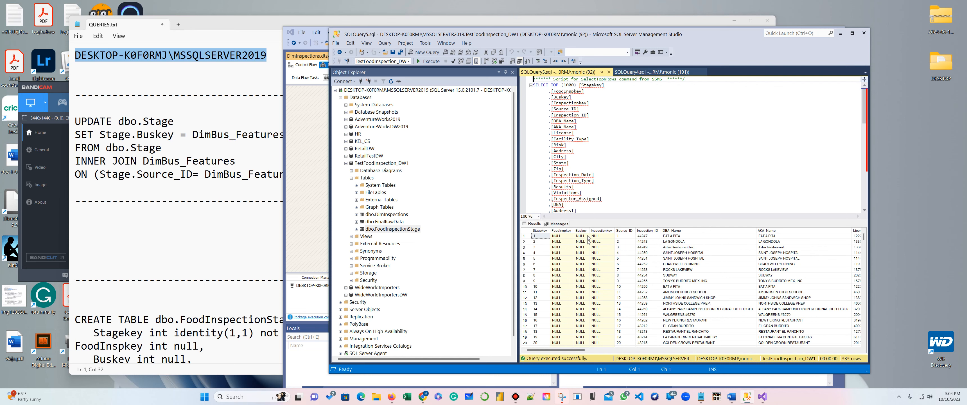
{"action": "left_click", "coordinate": [609, 72]}
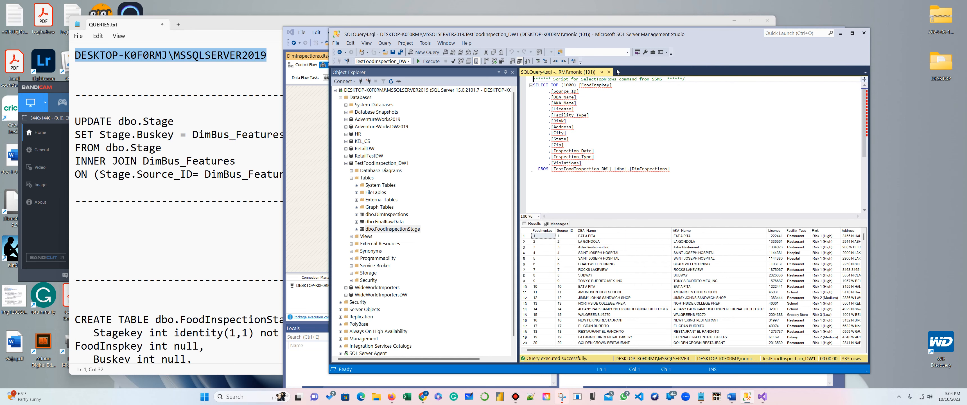
Step: Open a new query, close the DimInspections results query, and paste in the UPDATE dbo.Stage statement copied from QUERIES.txt
{"action": "left_click", "coordinate": [431, 52]}
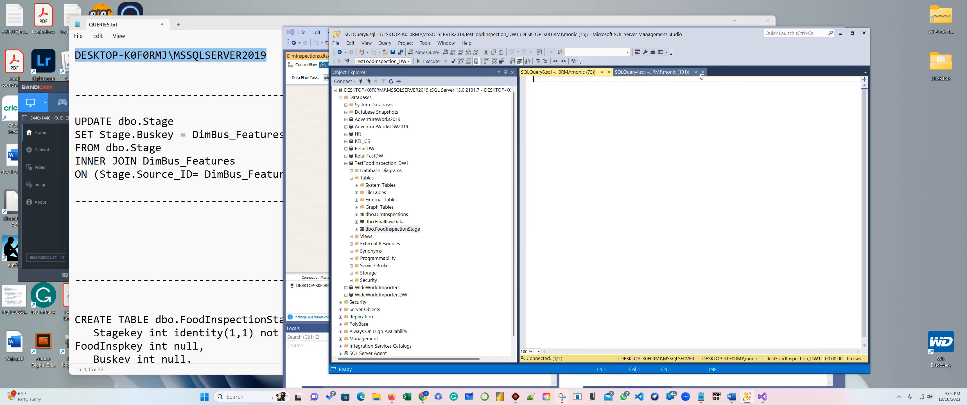
{"action": "left_click", "coordinate": [703, 72]}
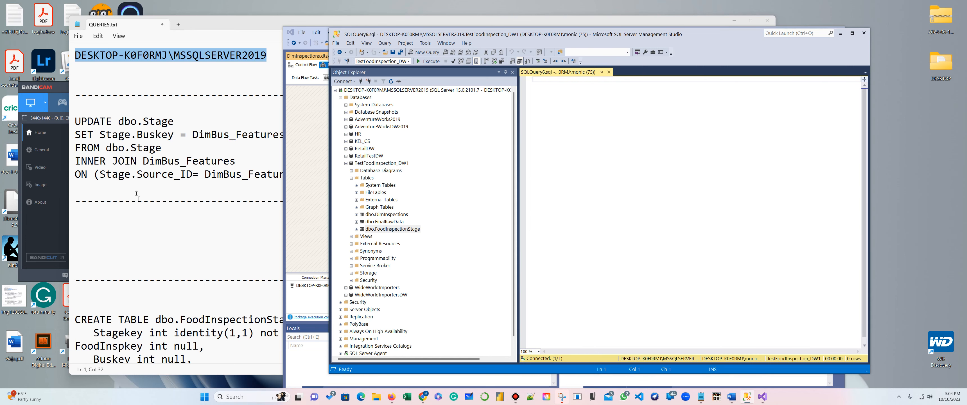
{"action": "left_click", "coordinate": [134, 185]}
{"action": "left_click_drag", "start_coordinate": [372, 175], "coordinate": [75, 121]}
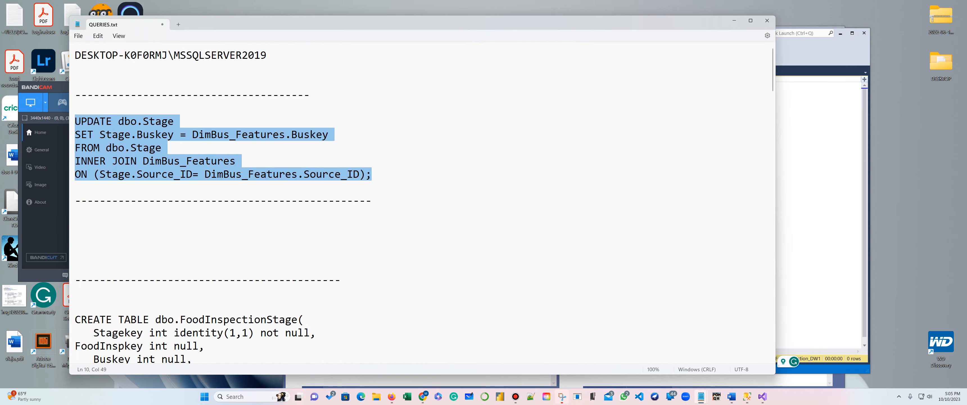
{"action": "right_click", "coordinate": [91, 124]}
{"action": "left_click", "coordinate": [109, 160]}
{"action": "left_click", "coordinate": [819, 231]}
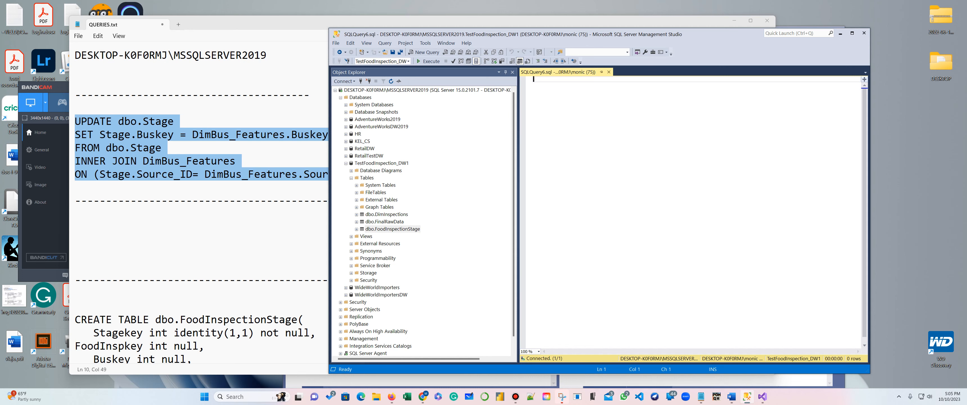
{"action": "key", "text": "ctrl+v"}
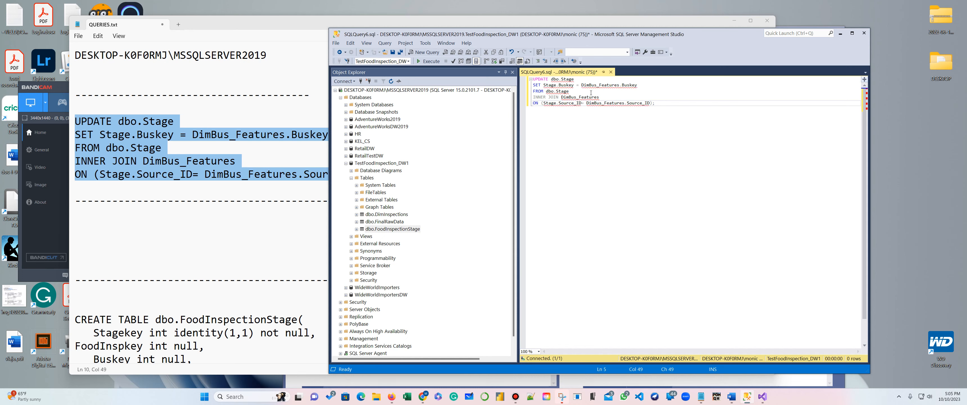
Step: Change the target table on the UPDATE line to dbo.FoodInspectionStage
{"action": "left_click", "coordinate": [561, 80]}
{"action": "type", "text": "Food"}
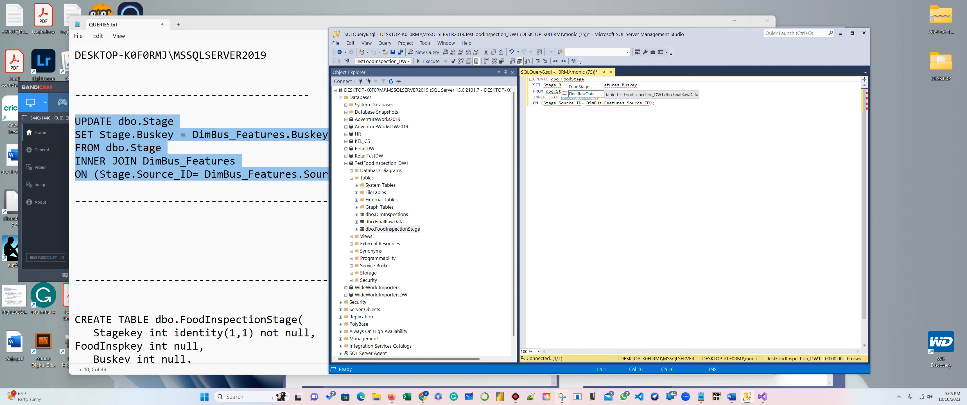
{"action": "type", "text": "Inspecti"}
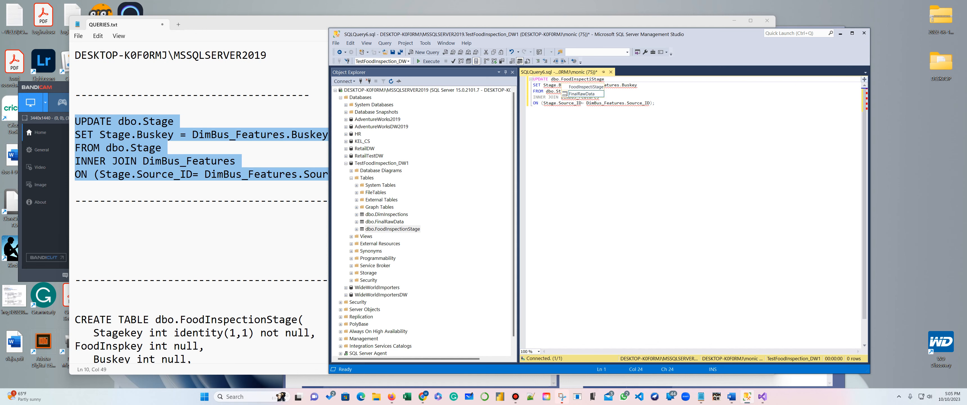
{"action": "type", "text": "on"}
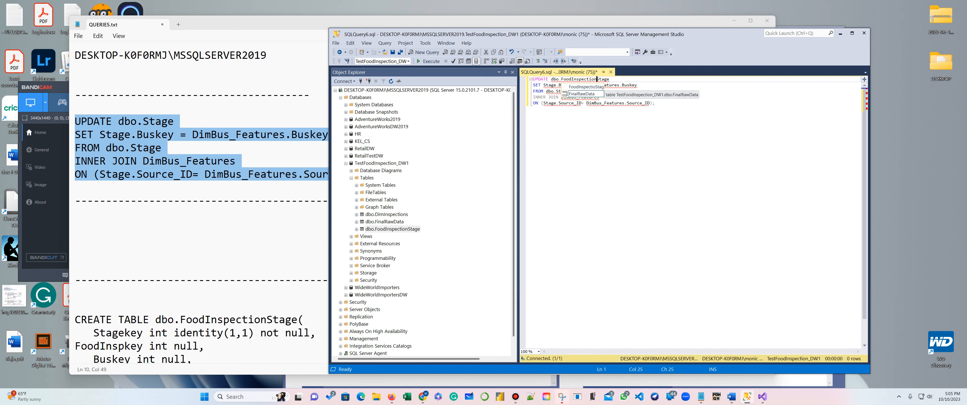
{"action": "left_click", "coordinate": [635, 103]}
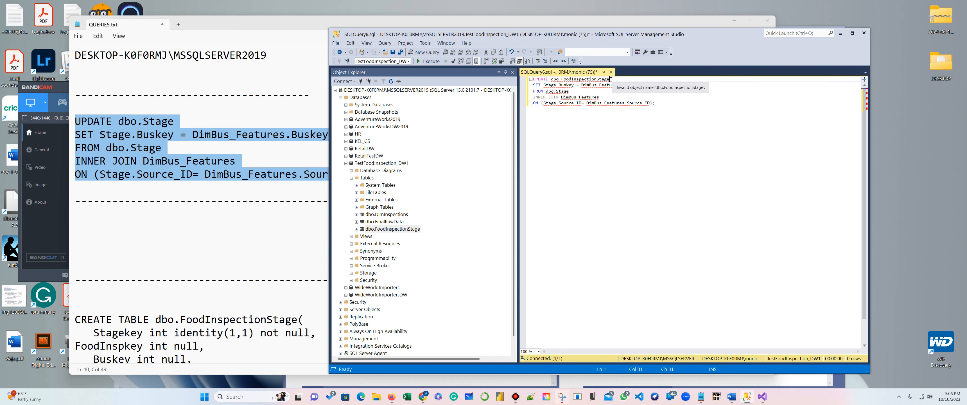
Step: Reposition the SQL Server Management Studio window and set the query editor's zoom to 200 %
{"action": "left_click_drag", "start_coordinate": [609, 79], "coordinate": [564, 79]}
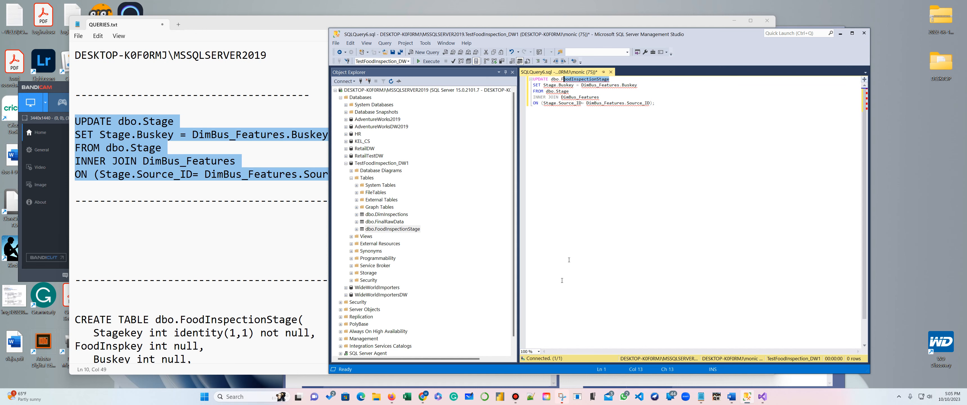
{"action": "left_click", "coordinate": [540, 352]}
{"action": "left_click", "coordinate": [528, 377]}
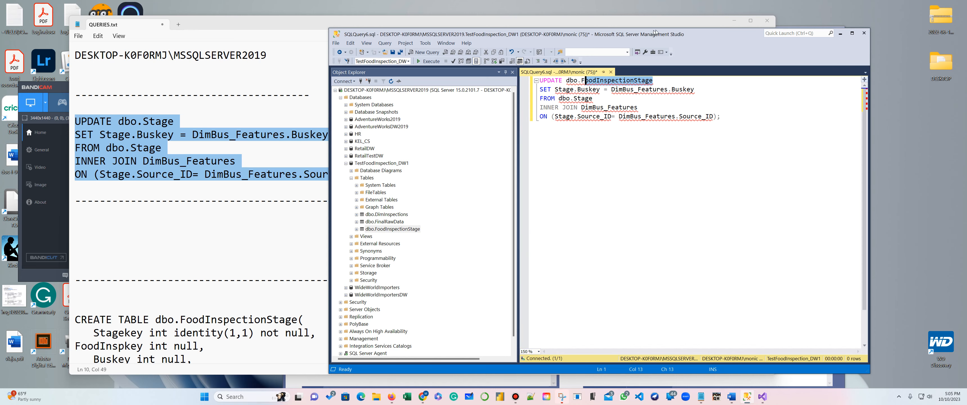
{"action": "left_click_drag", "start_coordinate": [755, 35], "coordinate": [645, 17]}
{"action": "left_click", "coordinate": [429, 332]}
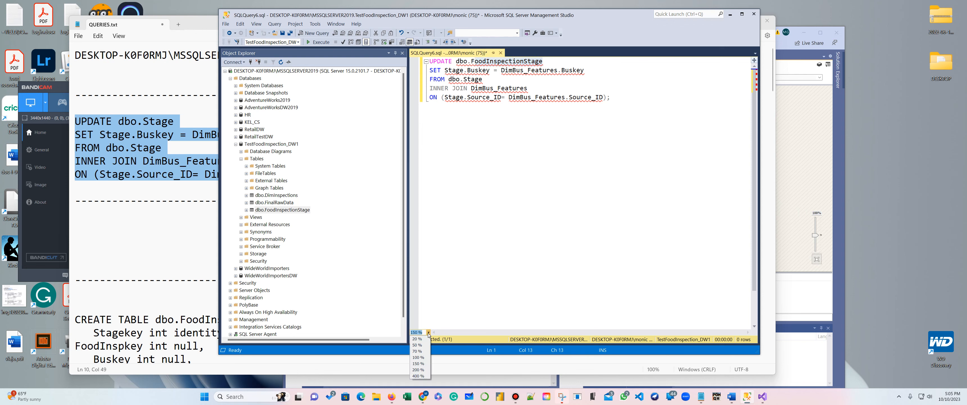
{"action": "left_click", "coordinate": [418, 370]}
{"action": "left_click", "coordinate": [544, 156]}
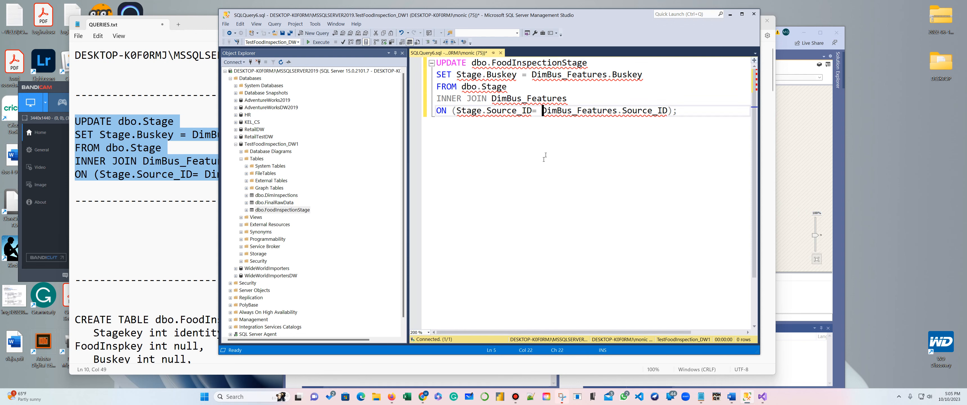
Step: Copy FoodInspectionStage from the UPDATE line and replace Stage with it before .Buskey in the SET clause
{"action": "left_click_drag", "start_coordinate": [595, 63], "coordinate": [493, 66]}
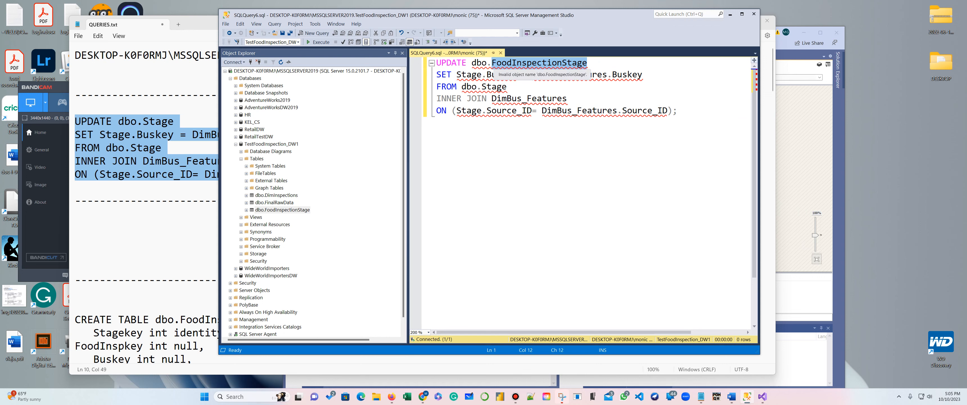
{"action": "left_click", "coordinate": [529, 160]}
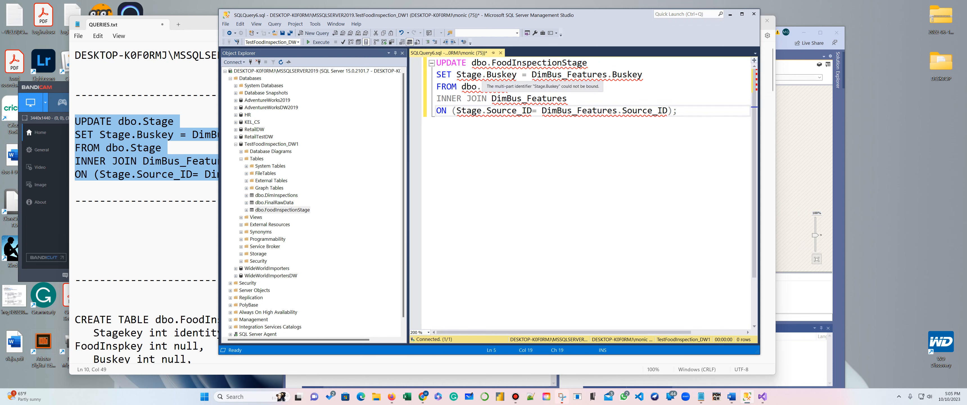
{"action": "left_click_drag", "start_coordinate": [482, 74], "coordinate": [475, 73]}
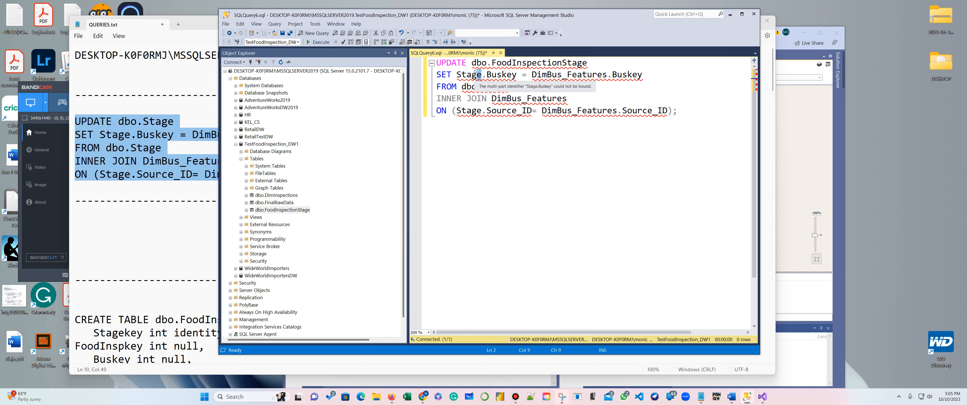
{"action": "key", "text": "BackSpace"}
{"action": "key", "text": "BackSpace"}
{"action": "key", "text": "BackSpace"}
{"action": "key", "text": "BackSpace"}
{"action": "key", "text": "BackSpace"}
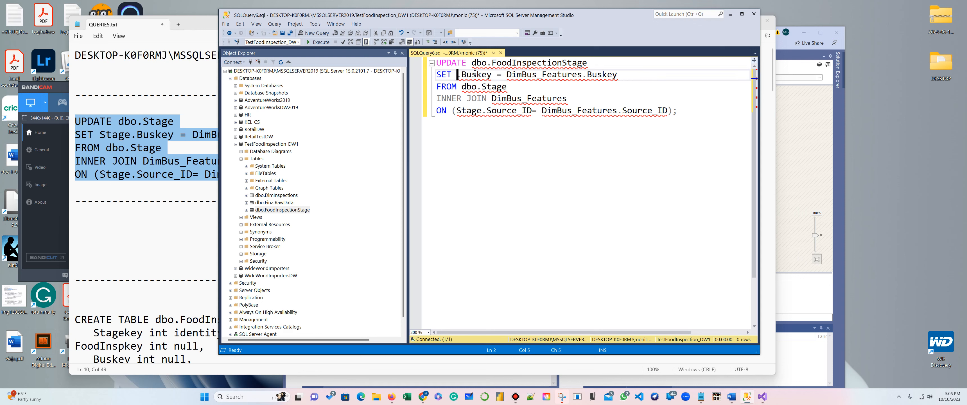
{"action": "key", "text": "ctrl+v"}
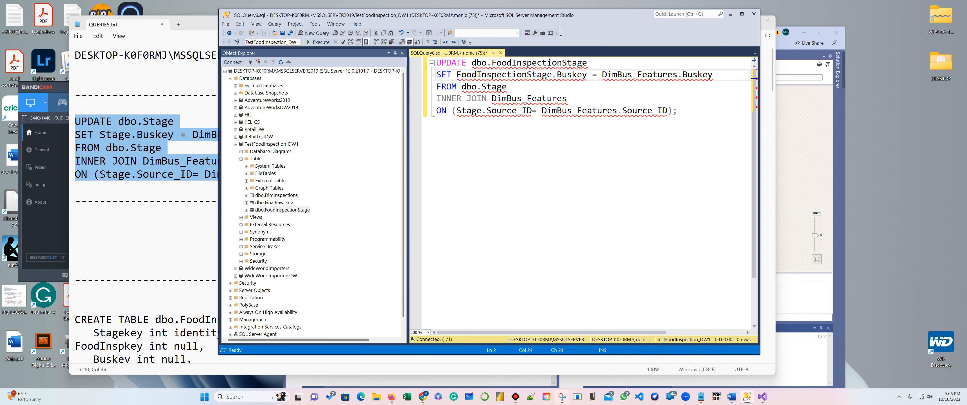
Step: Bring up the CREATE TABLE dbo.DimInspections script in QUERIES.txt, minimize Visual Studio, and arrange the text file behind the query window
{"action": "scroll", "coordinate": [109, 285], "scroll_direction": "down", "scroll_amount": 3}
{"action": "left_click", "coordinate": [181, 313]}
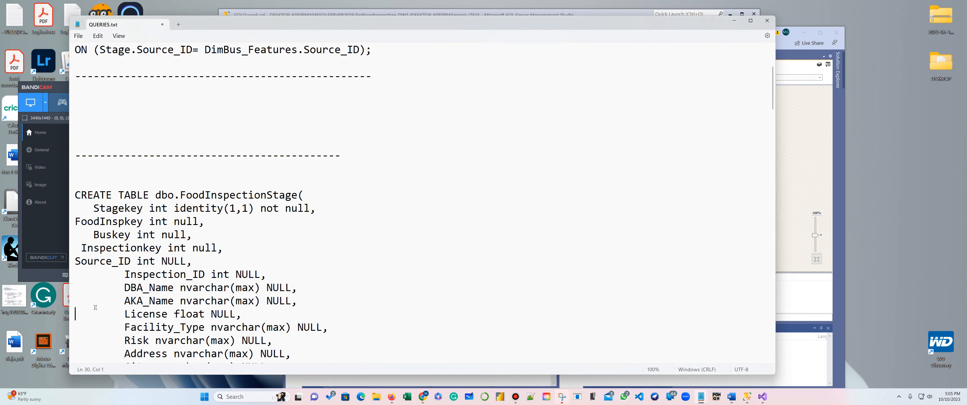
{"action": "scroll", "coordinate": [181, 313], "scroll_direction": "down", "scroll_amount": 10}
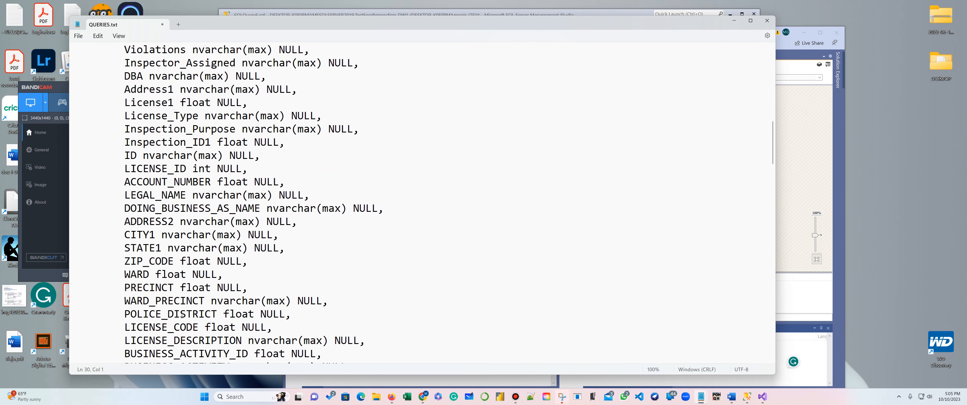
{"action": "scroll", "coordinate": [181, 314], "scroll_direction": "down", "scroll_amount": 9}
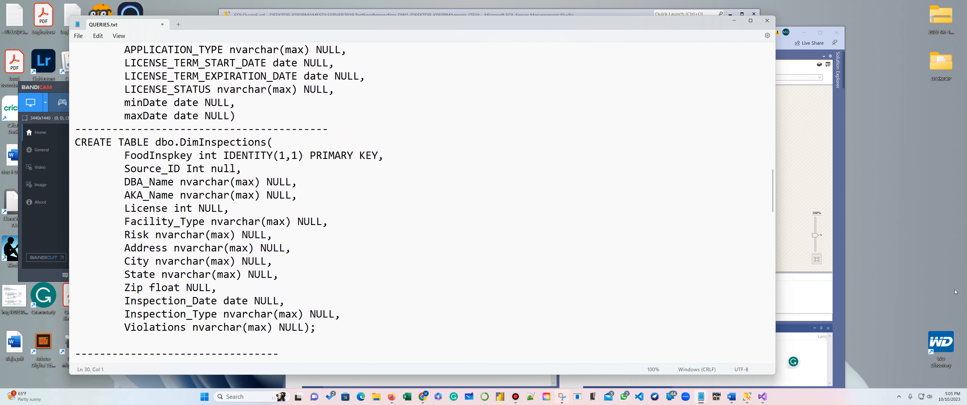
{"action": "left_click", "coordinate": [800, 201]}
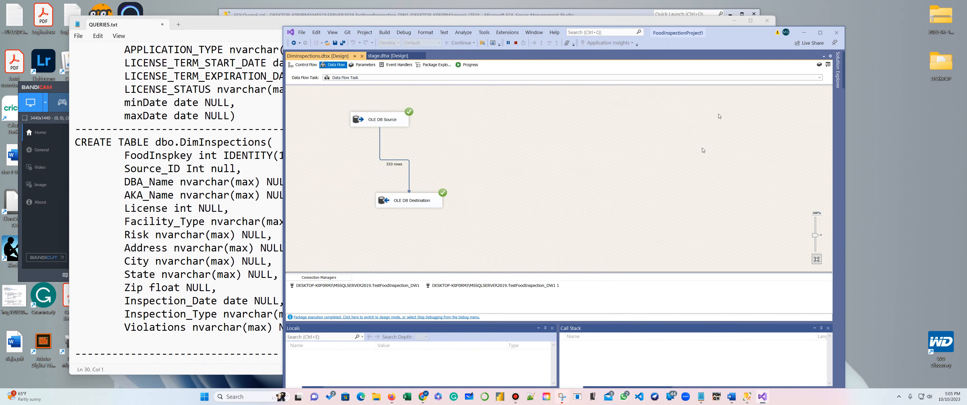
{"action": "left_click", "coordinate": [804, 32]}
{"action": "left_click_drag", "start_coordinate": [579, 17], "coordinate": [566, 49]}
{"action": "left_click", "coordinate": [578, 30]}
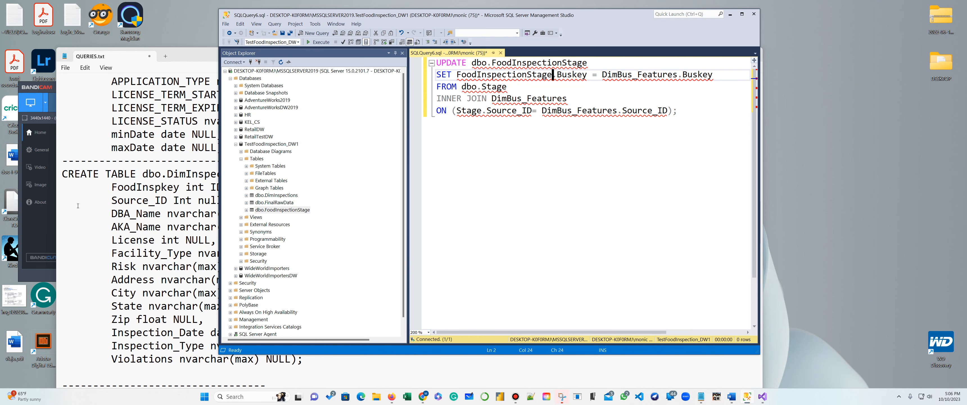
Step: Copy FoodInspkey from the DimInspections script in QUERIES.txt and replace Buskey with it after FoodInspectionStage. in the SET clause
{"action": "left_click", "coordinate": [178, 183]}
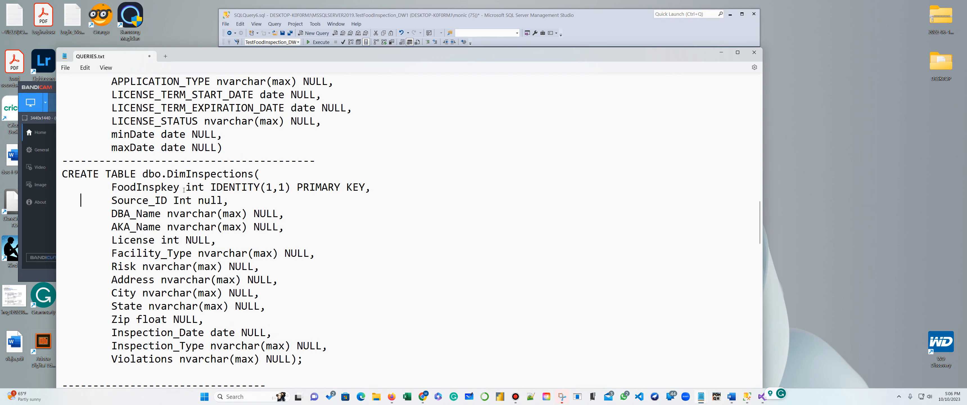
{"action": "left_click_drag", "start_coordinate": [183, 189], "coordinate": [114, 186]}
{"action": "key", "text": "ctrl+c"}
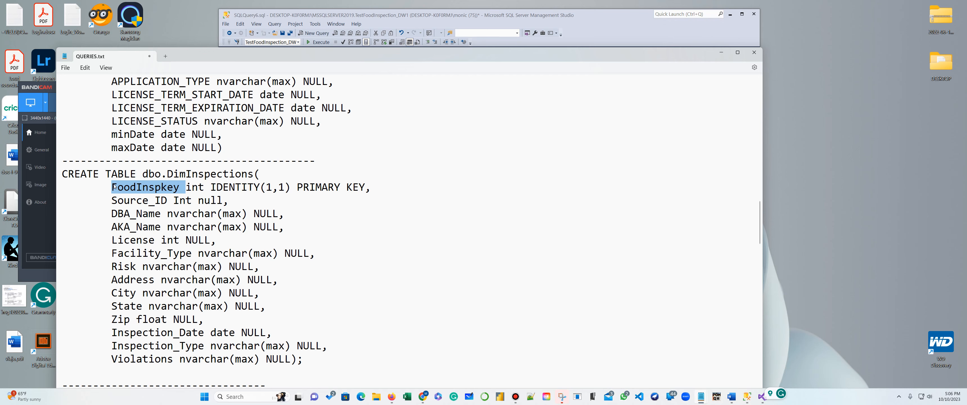
{"action": "left_click", "coordinate": [613, 42]}
{"action": "left_click", "coordinate": [588, 74]}
{"action": "key", "text": "BackSpace"}
{"action": "key", "text": "BackSpace"}
{"action": "key", "text": "BackSpace"}
{"action": "key", "text": "BackSpace"}
{"action": "key", "text": "BackSpace"}
{"action": "key", "text": "BackSpace"}
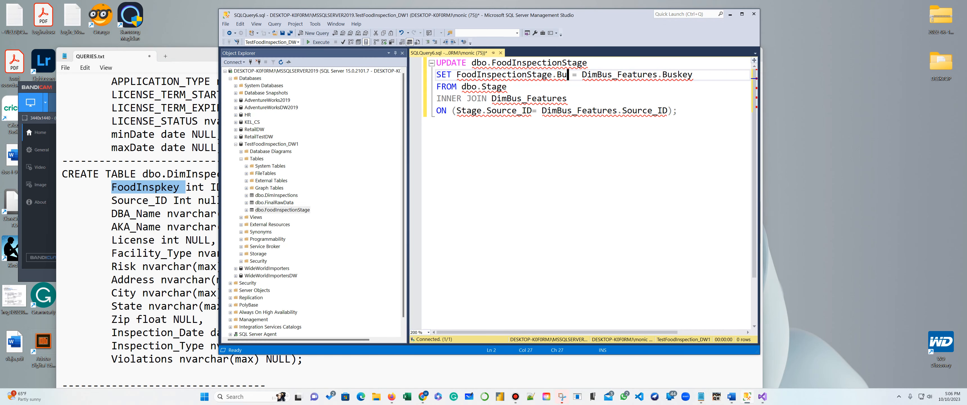
{"action": "key", "text": "ctrl+v"}
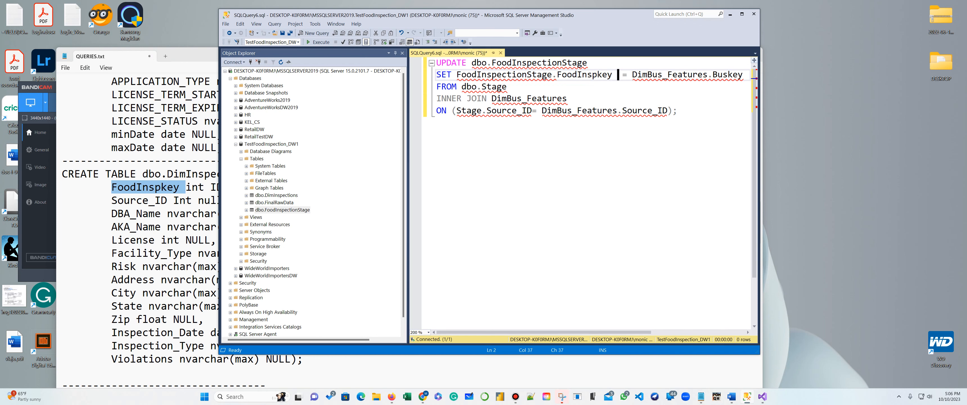
Step: Replace Buskey with FoodInspkey after DimBus_Features. at the end of the SET clause
{"action": "left_click", "coordinate": [743, 75]}
{"action": "key", "text": "BackSpace"}
{"action": "key", "text": "BackSpace"}
{"action": "key", "text": "BackSpace"}
{"action": "key", "text": "BackSpace"}
{"action": "key", "text": "BackSpace"}
{"action": "key", "text": "BackSpace"}
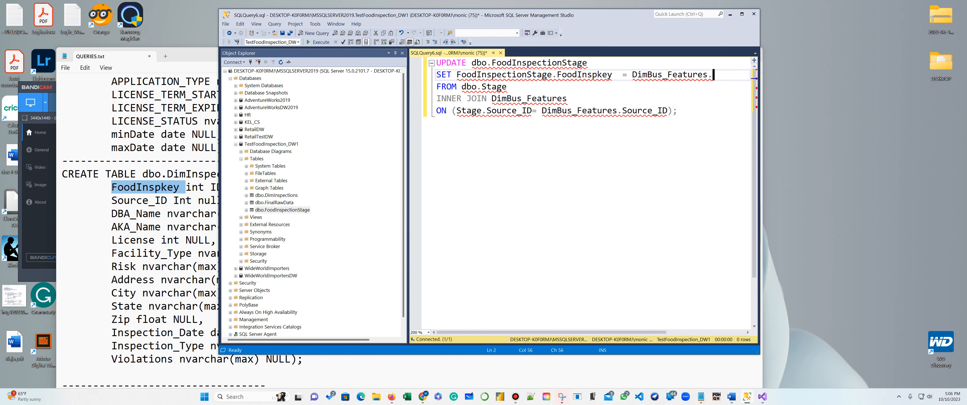
{"action": "key", "text": "ctrl+v"}
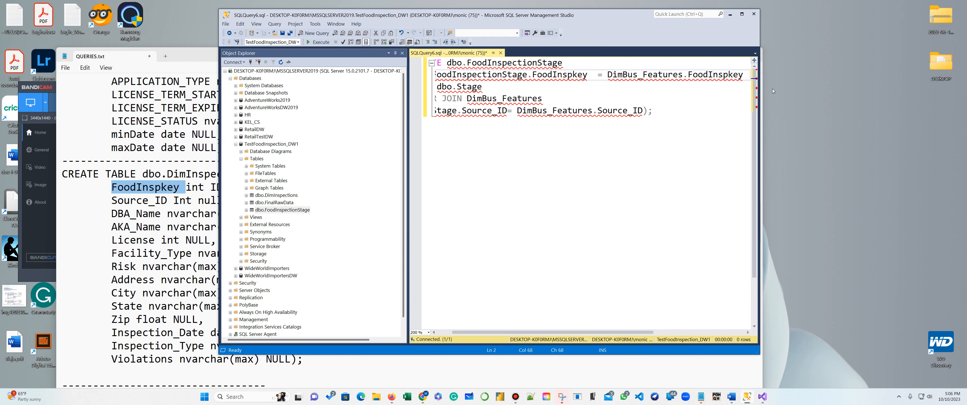
Step: Widen the SQL Server Management Studio window and move it aside to uncover the CREATE TABLE script in QUERIES.txt
{"action": "left_click_drag", "start_coordinate": [762, 109], "coordinate": [910, 135]}
{"action": "left_click", "coordinate": [599, 21]}
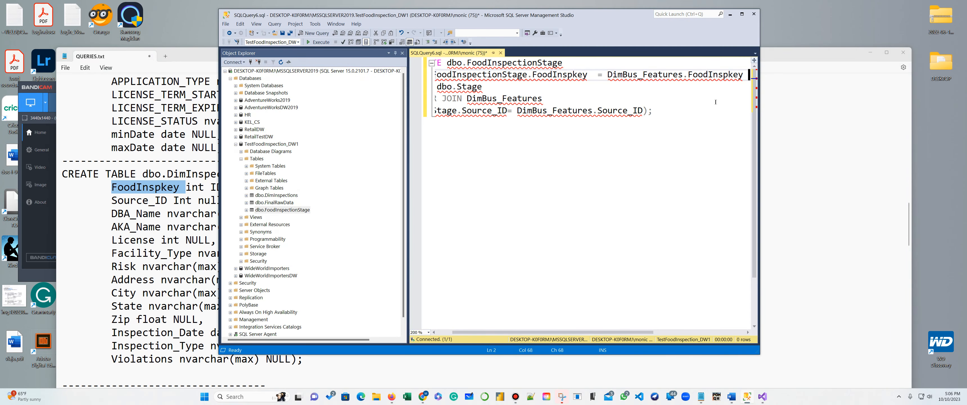
{"action": "left_click_drag", "start_coordinate": [763, 116], "coordinate": [895, 130]}
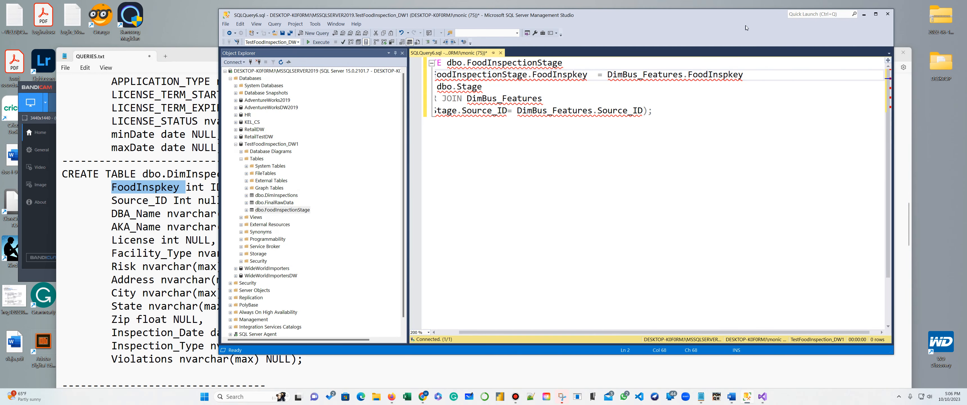
{"action": "left_click_drag", "start_coordinate": [667, 19], "coordinate": [767, 35]}
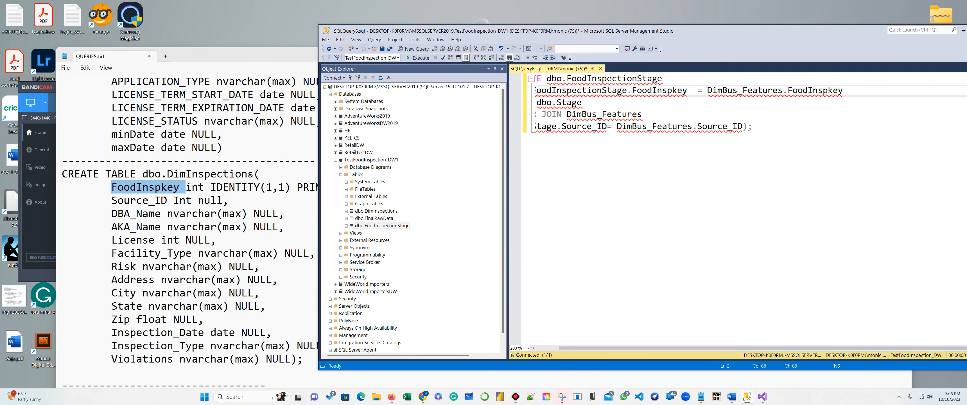
Step: Copy the table name DimInspections from the CREATE TABLE script and replace DimBus_Features with it in the SET clause
{"action": "left_click_drag", "start_coordinate": [254, 174], "coordinate": [167, 174]}
{"action": "key", "text": "ctrl+c"}
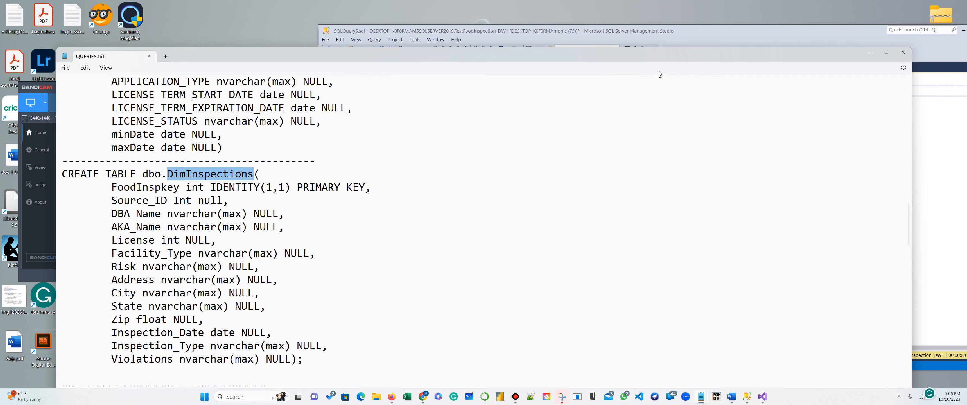
{"action": "left_click", "coordinate": [742, 28]}
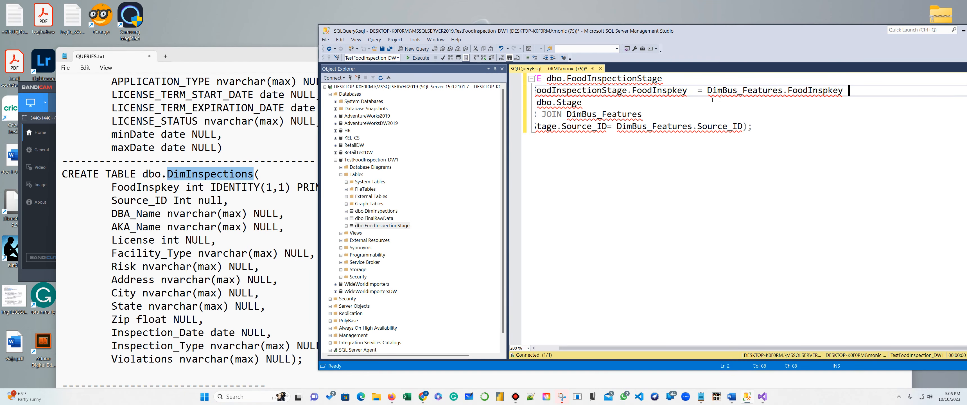
{"action": "left_click_drag", "start_coordinate": [783, 92], "coordinate": [706, 93]}
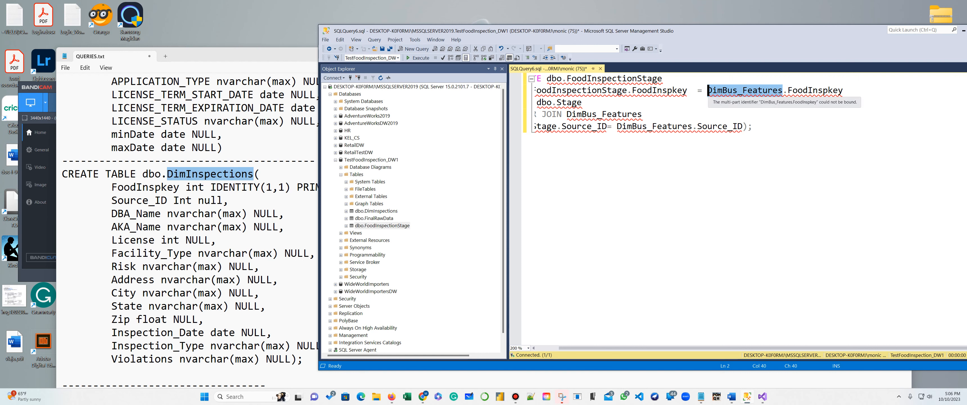
{"action": "key", "text": "ctrl+v"}
Step: Replace DimBus_Features with DimInspections in the INNER JOIN line and in the ON condition
{"action": "left_click_drag", "start_coordinate": [642, 114], "coordinate": [562, 114]}
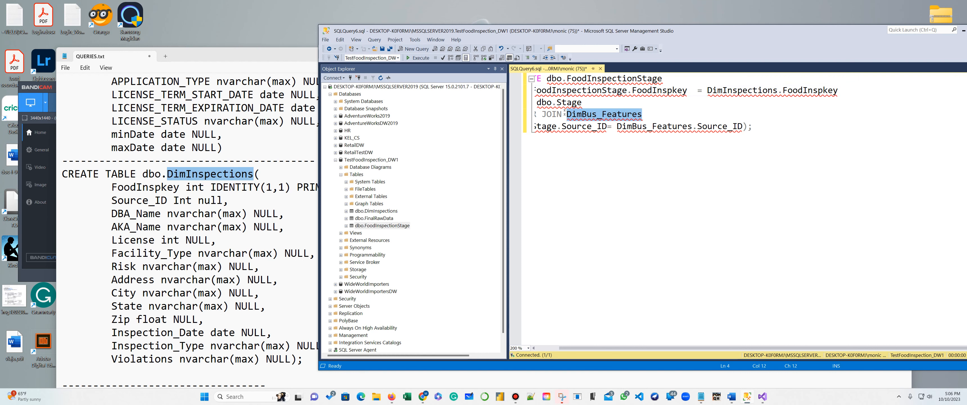
{"action": "key", "text": "ctrl+v"}
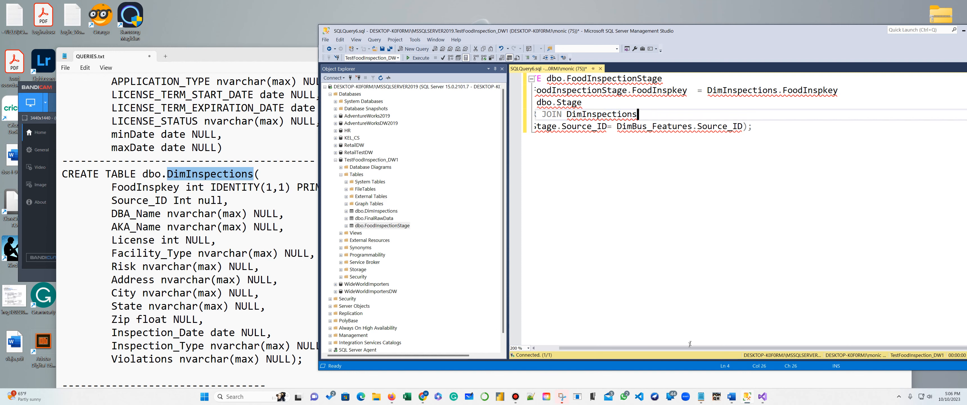
{"action": "left_click_drag", "start_coordinate": [691, 348], "coordinate": [664, 348]}
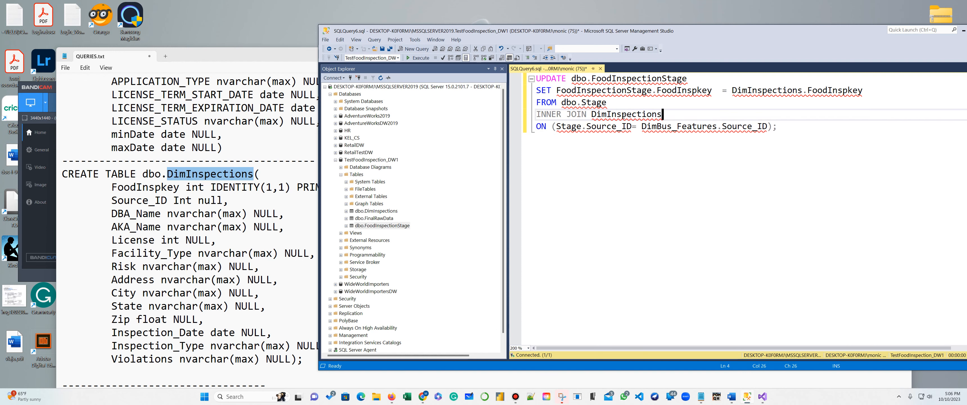
{"action": "left_click", "coordinate": [718, 126]}
{"action": "left_click_drag", "start_coordinate": [648, 128], "coordinate": [642, 127]}
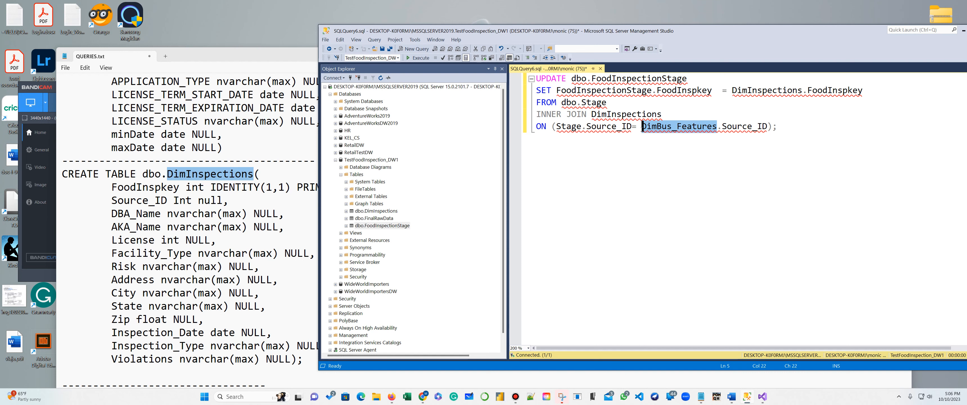
{"action": "key", "text": "ctrl+v"}
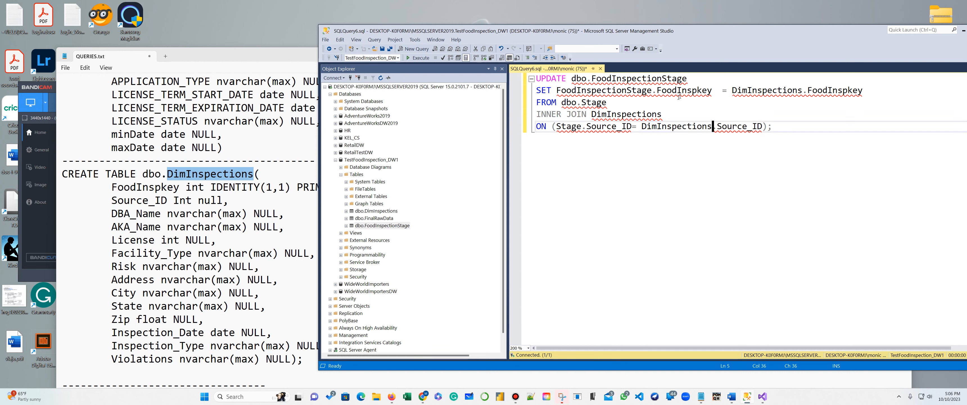
Step: Copy .FoodInspectionStage from the UPDATE line and paste it over (Stage in the ON condition and Stage in the FROM clause
{"action": "left_click_drag", "start_coordinate": [687, 79], "coordinate": [584, 72]}
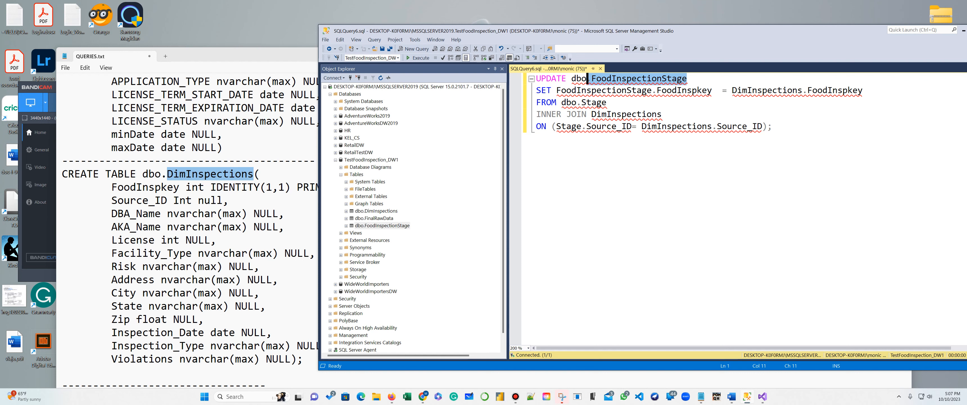
{"action": "mouse_move", "coordinate": [630, 124]}
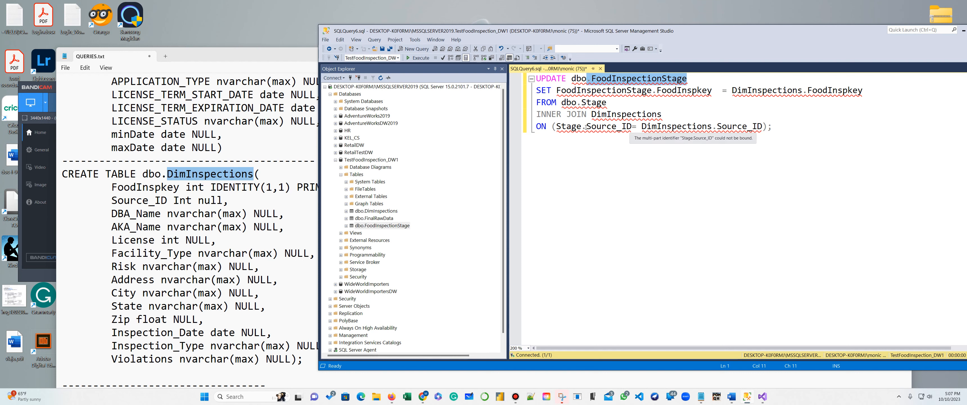
{"action": "key", "text": "ctrl+c"}
{"action": "left_click_drag", "start_coordinate": [581, 126], "coordinate": [551, 126]}
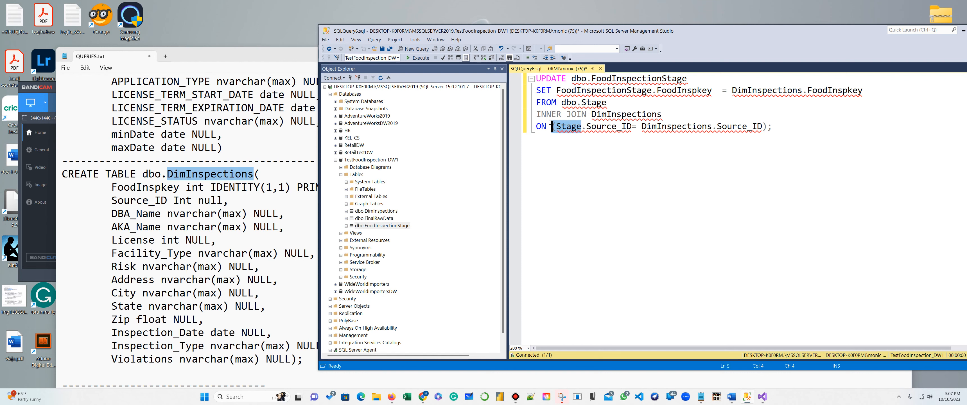
{"action": "key", "text": "ctrl+v"}
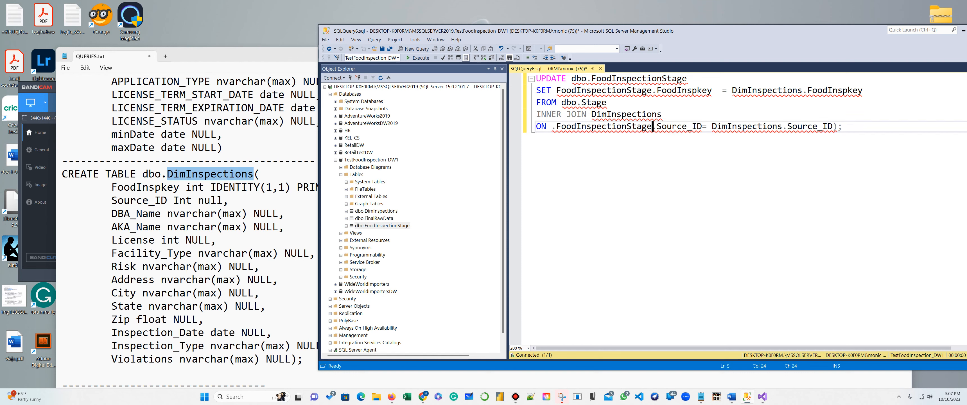
{"action": "left_click_drag", "start_coordinate": [607, 102], "coordinate": [582, 102]}
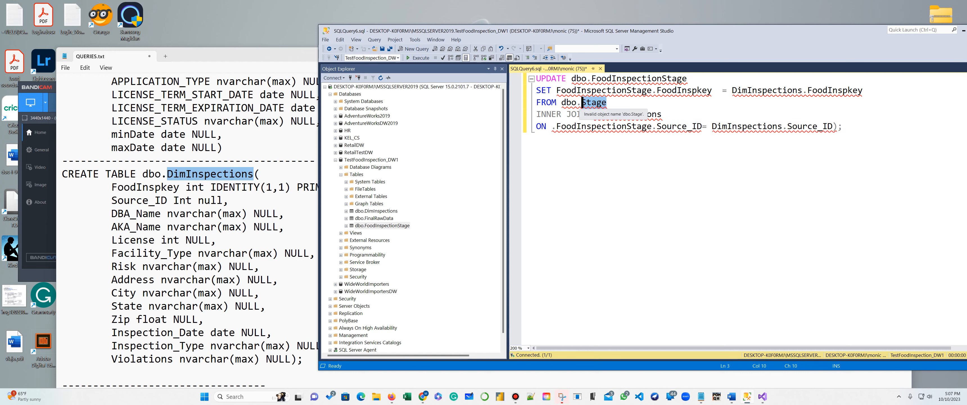
{"action": "key", "text": "ctrl+v"}
{"action": "left_click", "coordinate": [661, 127]}
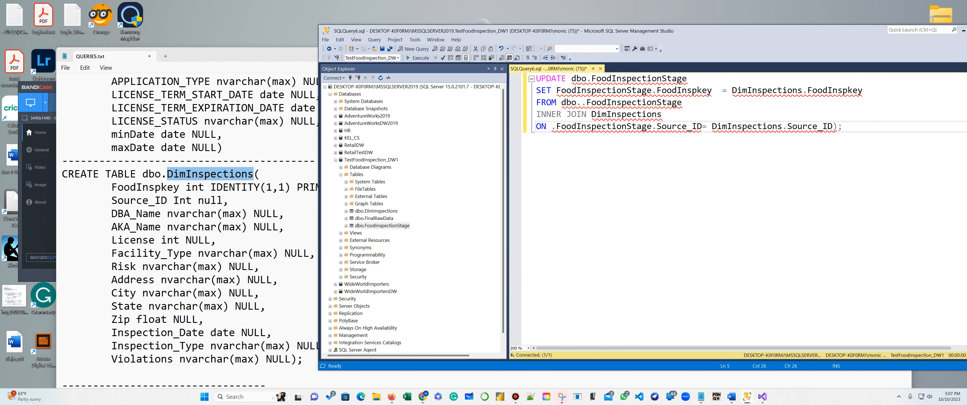
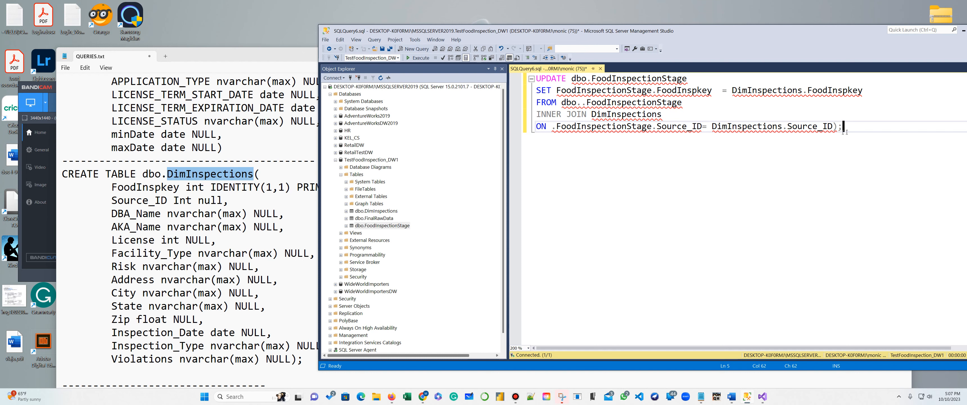
Step: Compare the FoodInspkey and Source_ID references in the query with the columns of dbo.DimInspections in the database tree
{"action": "left_click_drag", "start_coordinate": [845, 127], "coordinate": [808, 127]}
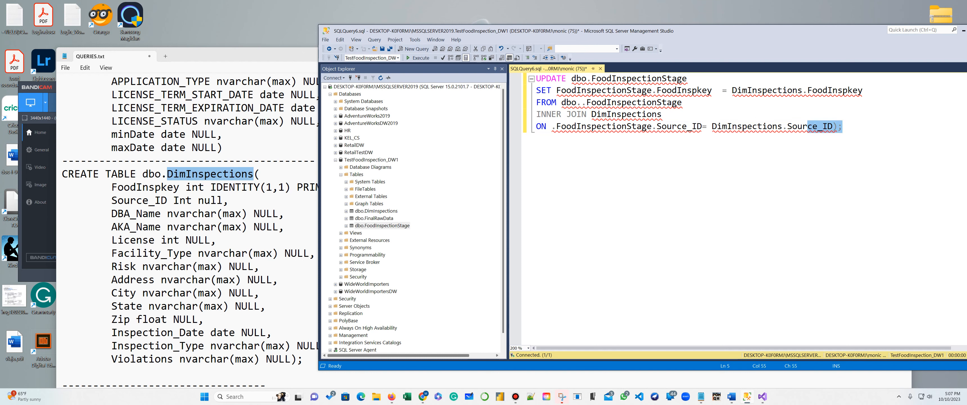
{"action": "left_click_drag", "start_coordinate": [872, 90], "coordinate": [809, 92]}
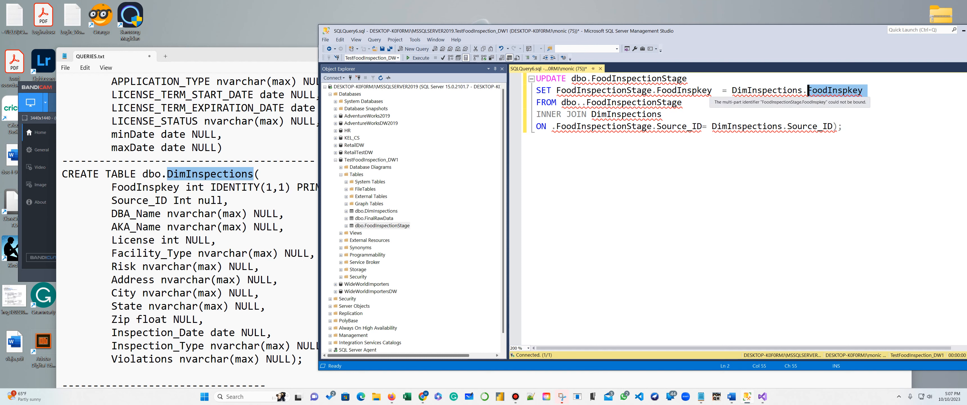
{"action": "left_click_drag", "start_coordinate": [712, 91], "coordinate": [658, 91]}
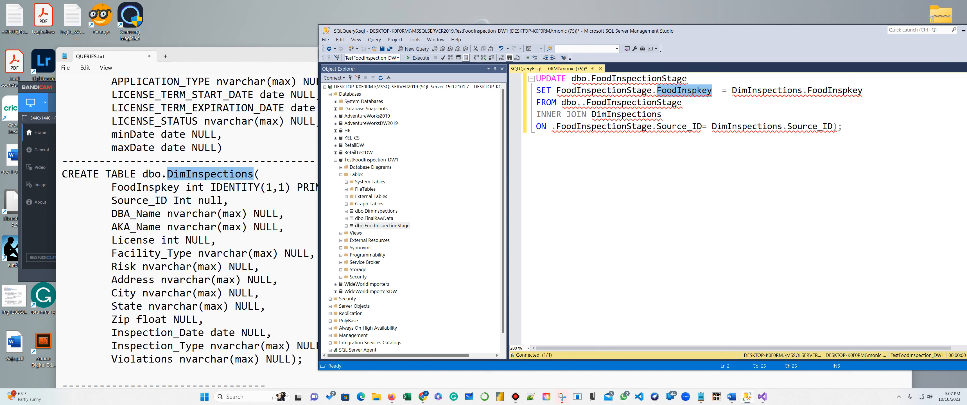
{"action": "left_click_drag", "start_coordinate": [657, 126], "coordinate": [703, 126]}
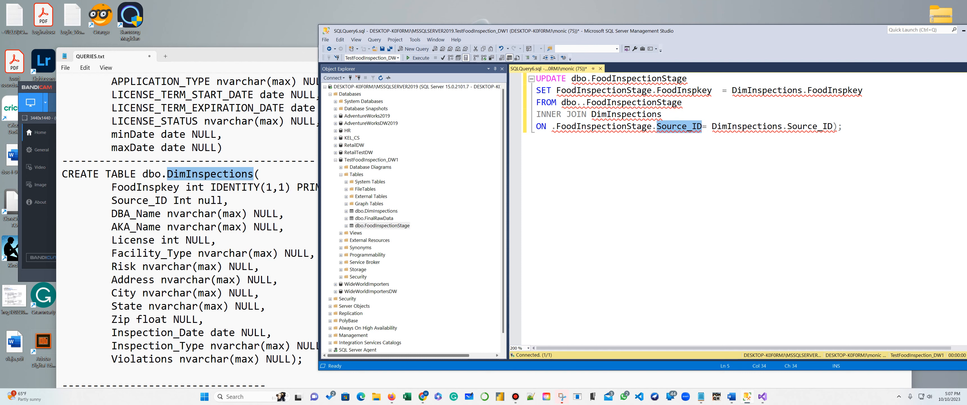
{"action": "mouse_move", "coordinate": [835, 128]}
{"action": "left_click_drag", "start_coordinate": [833, 128], "coordinate": [787, 133]}
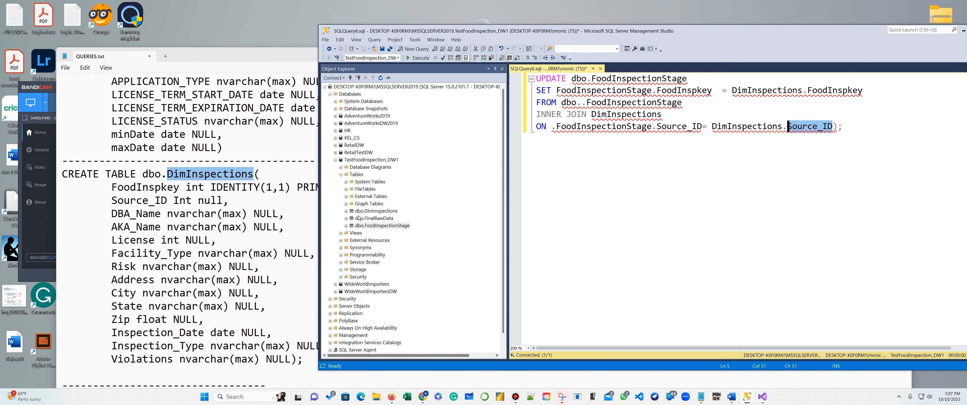
{"action": "left_click", "coordinate": [346, 212]}
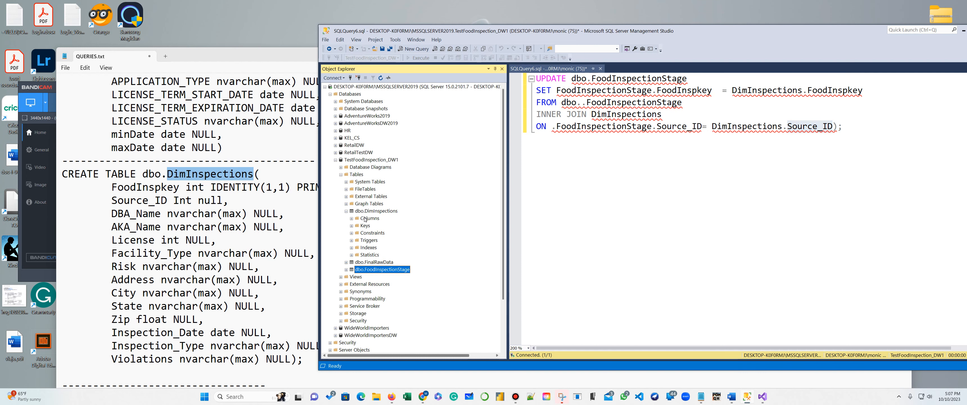
{"action": "left_click", "coordinate": [351, 219]}
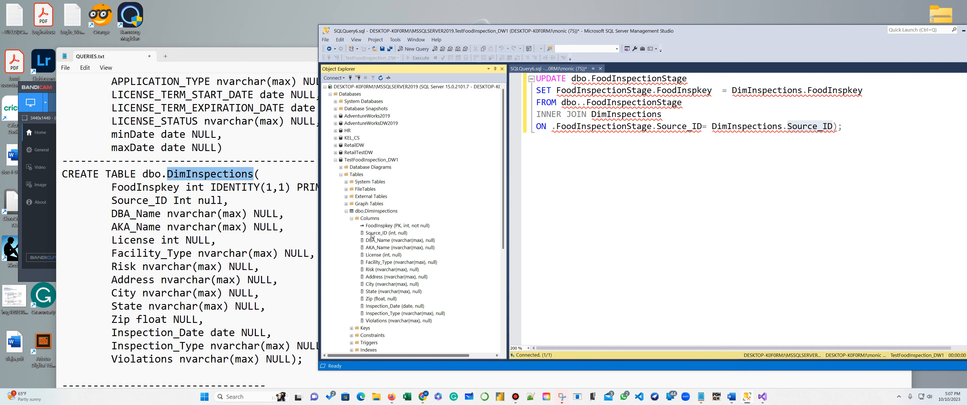
Step: Execute the complete UPDATE statement
{"action": "left_click_drag", "start_coordinate": [842, 127], "coordinate": [420, 63]}
{"action": "left_click", "coordinate": [415, 60]}
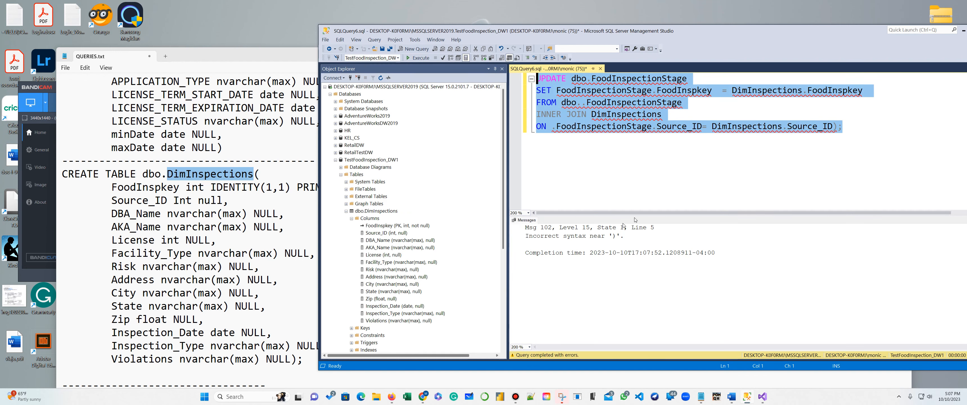
Step: Collapse the TestFoodInspection_DW1 database and expand it again down to its list of tables
{"action": "left_click", "coordinate": [334, 160]}
{"action": "left_click", "coordinate": [335, 160]}
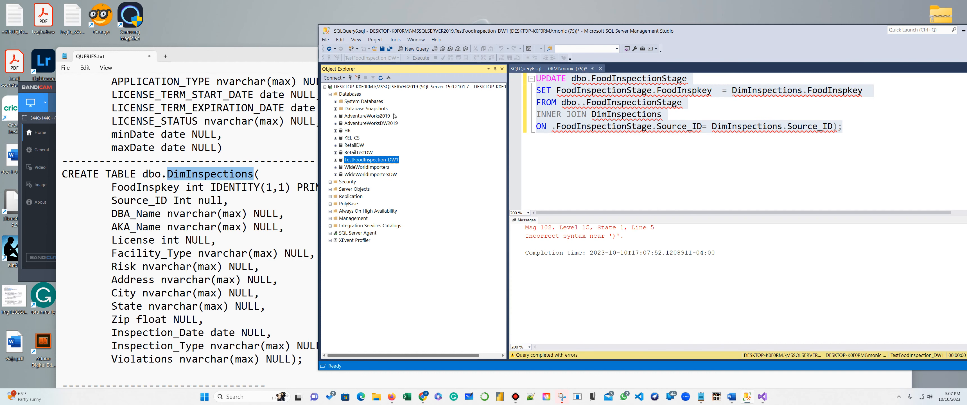
{"action": "left_click", "coordinate": [336, 160]}
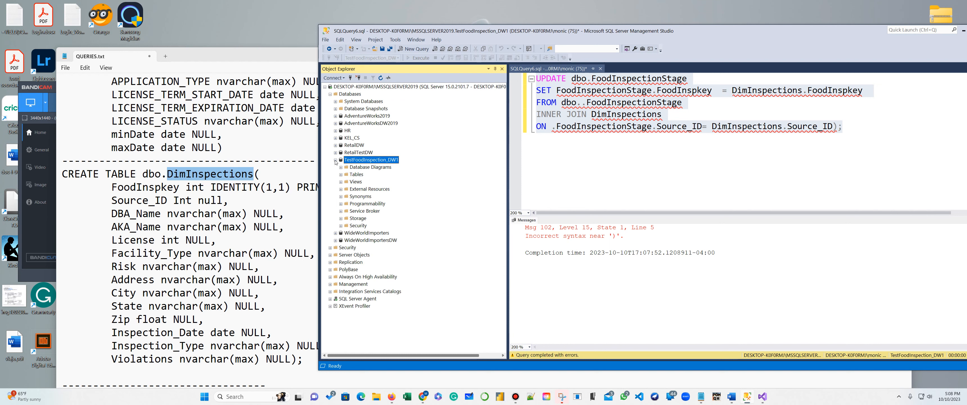
{"action": "left_click", "coordinate": [340, 174]}
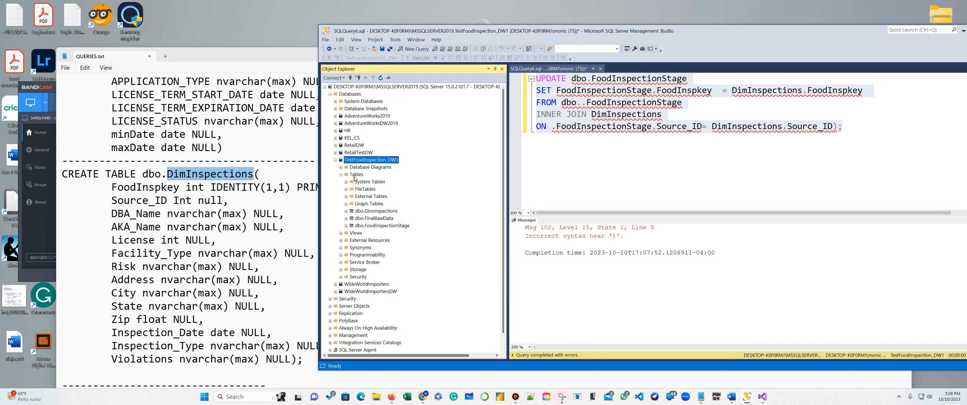
Step: List the top 1000 rows of the dbo.FoodInspectionStage table
{"action": "left_click", "coordinate": [381, 226]}
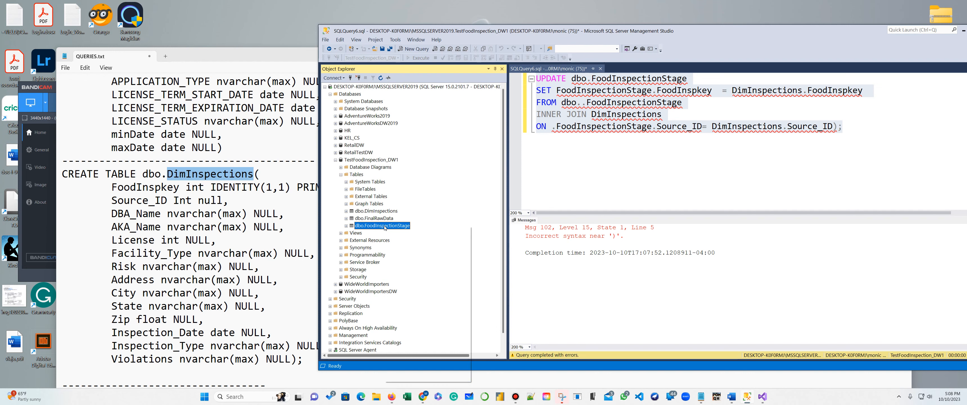
{"action": "right_click", "coordinate": [385, 227]}
{"action": "left_click", "coordinate": [415, 246]}
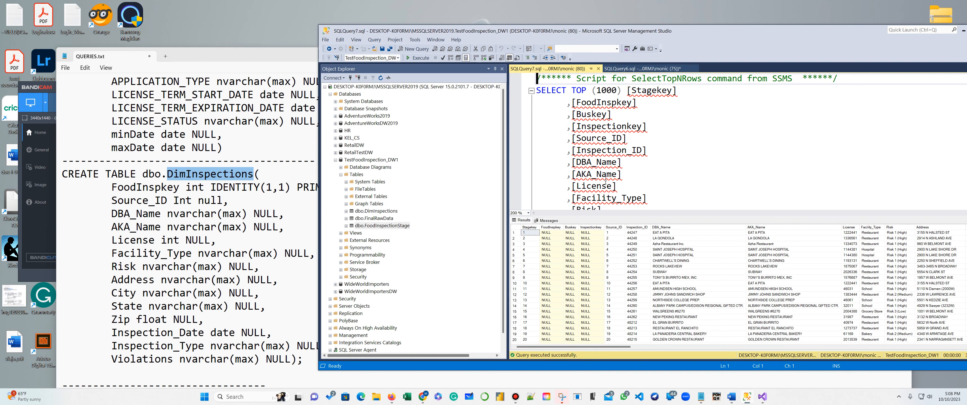
Step: Replace the stray period before FoodInspectionStage.Source_ID in the ON condition with an opening parenthesis and execute the whole UPDATE statement
{"action": "left_click", "coordinate": [641, 69]}
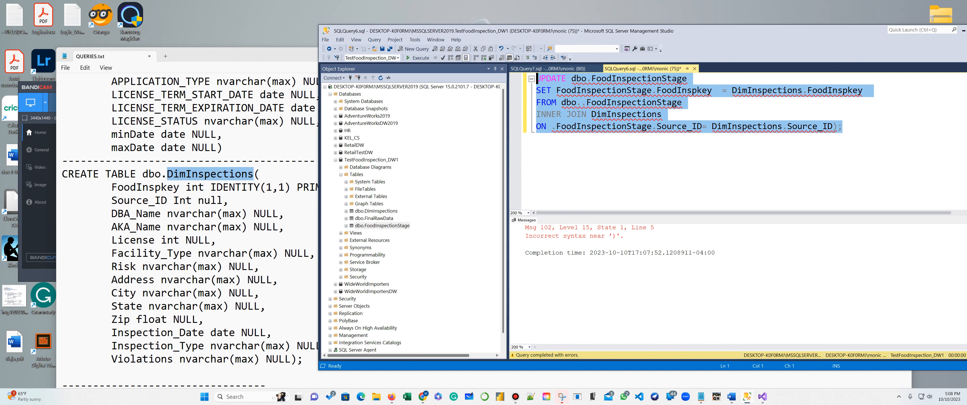
{"action": "left_click", "coordinate": [672, 126]}
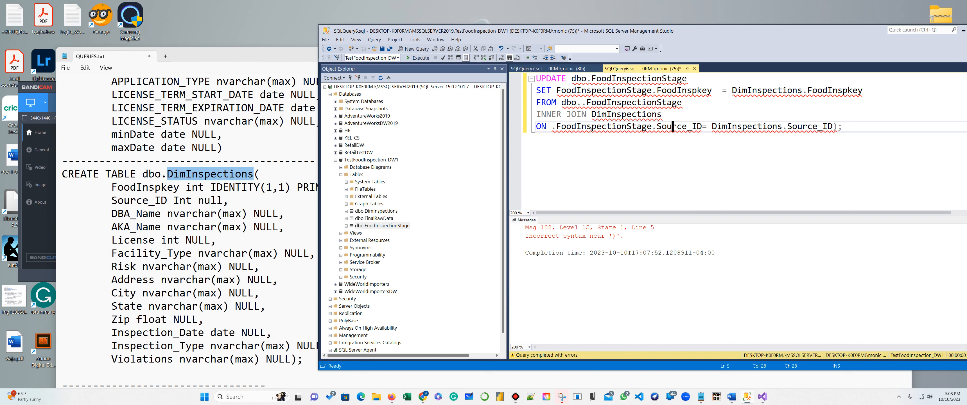
{"action": "mouse_move", "coordinate": [552, 131]}
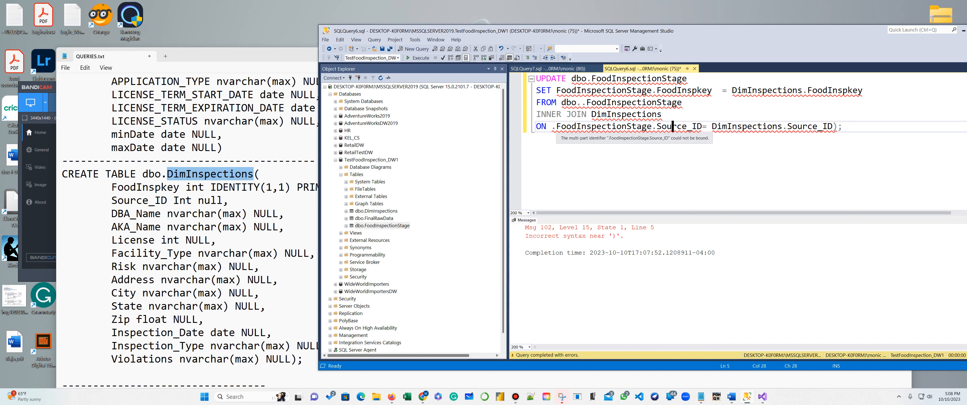
{"action": "scroll", "coordinate": [260, 175], "scroll_direction": "up", "scroll_amount": 6}
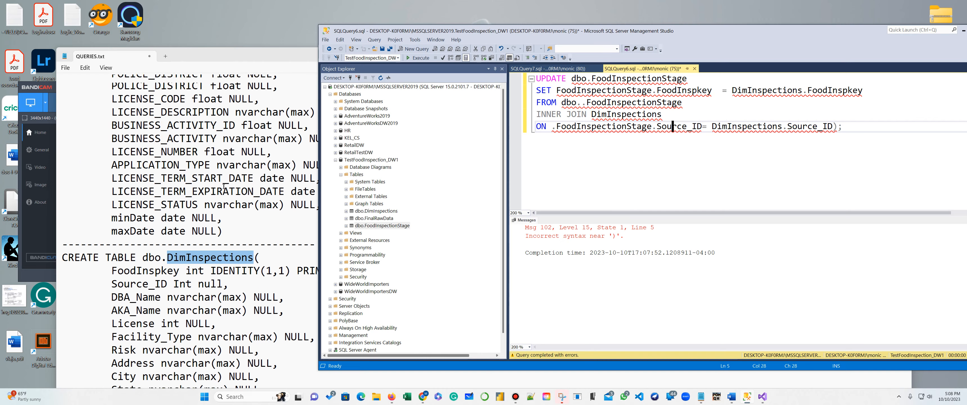
{"action": "scroll", "coordinate": [188, 226], "scroll_direction": "up", "scroll_amount": 10}
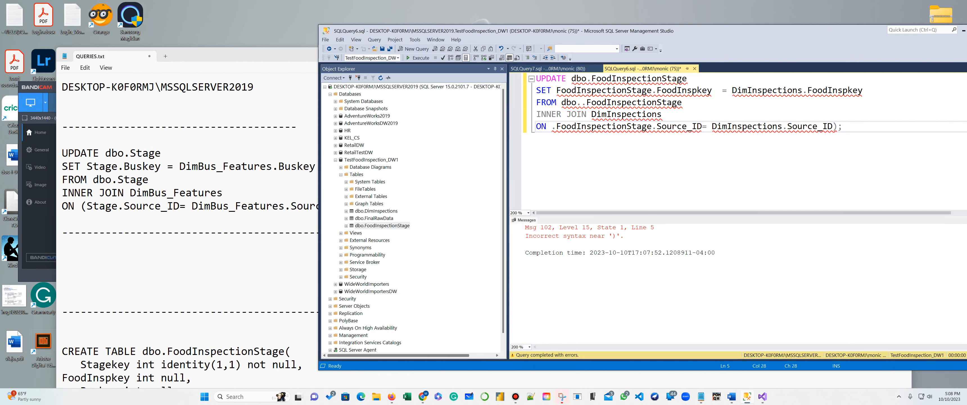
{"action": "left_click", "coordinate": [557, 127]}
{"action": "left_click_drag", "start_coordinate": [844, 127], "coordinate": [537, 79]}
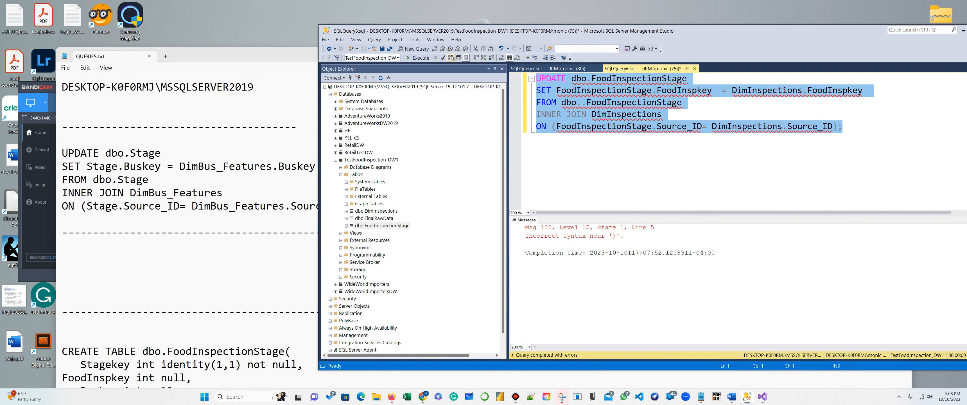
{"action": "left_click", "coordinate": [418, 58]}
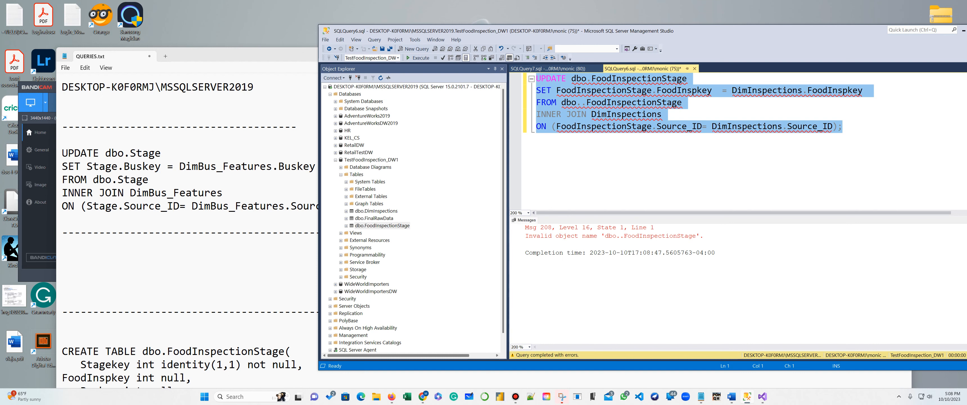
Step: Remove the extra period in the FROM clause so it reads dbo.FoodInspectionStage, and execute the whole UPDATE statement
{"action": "left_click", "coordinate": [603, 126]}
{"action": "left_click", "coordinate": [588, 102]}
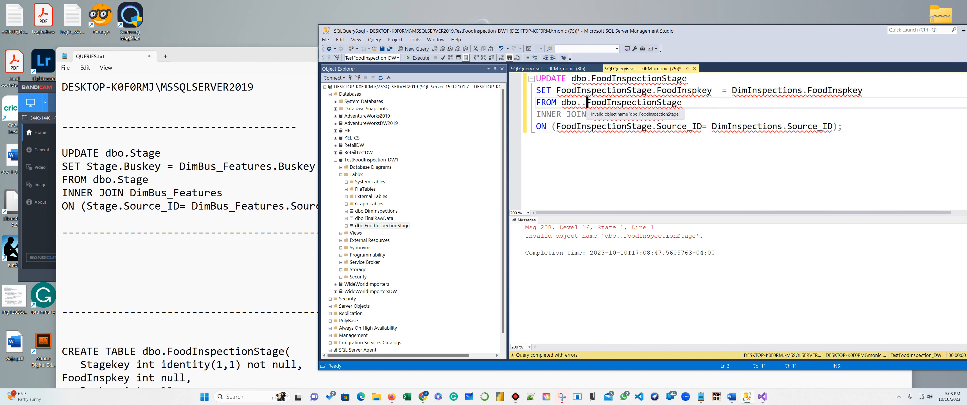
{"action": "key", "text": "BackSpace"}
{"action": "left_click", "coordinate": [718, 126]}
{"action": "left_click_drag", "start_coordinate": [863, 123], "coordinate": [535, 77]}
{"action": "left_click", "coordinate": [412, 58]}
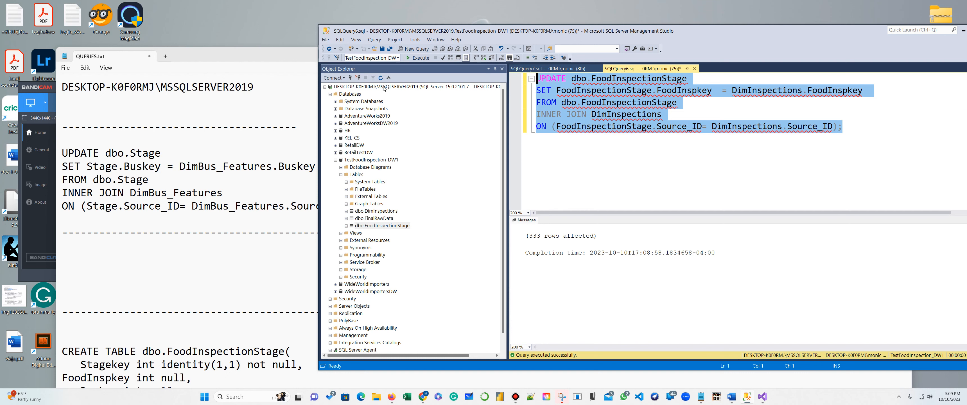
Step: Copy the corrected UPDATE statement into QUERIES.txt in Notepad, in the empty section below the dbo.Stage update
{"action": "left_click", "coordinate": [382, 226]}
{"action": "left_click", "coordinate": [710, 171]}
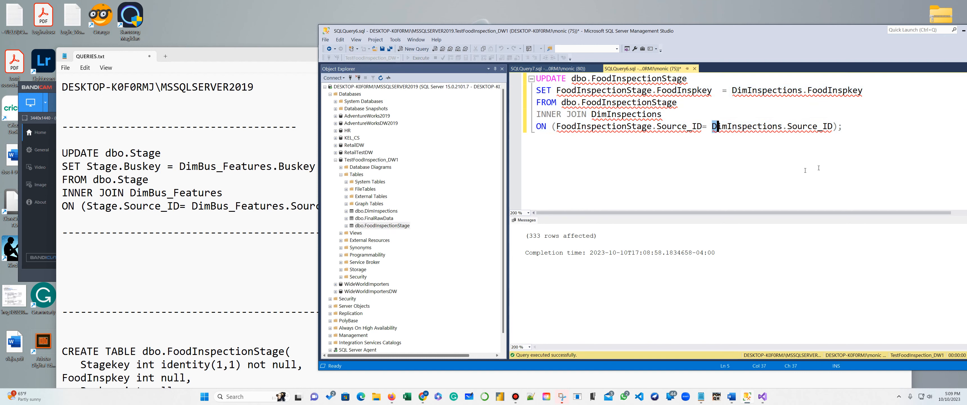
{"action": "left_click_drag", "start_coordinate": [858, 125], "coordinate": [536, 79]}
{"action": "key", "text": "ctrl+c"}
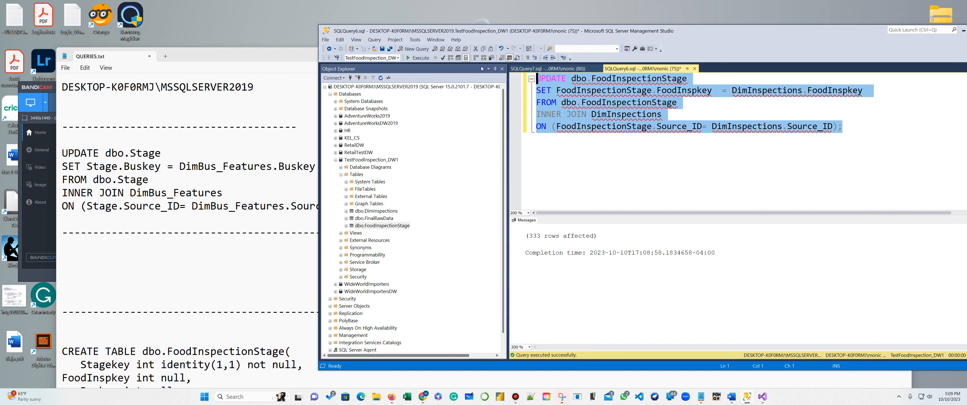
{"action": "left_click", "coordinate": [197, 278]}
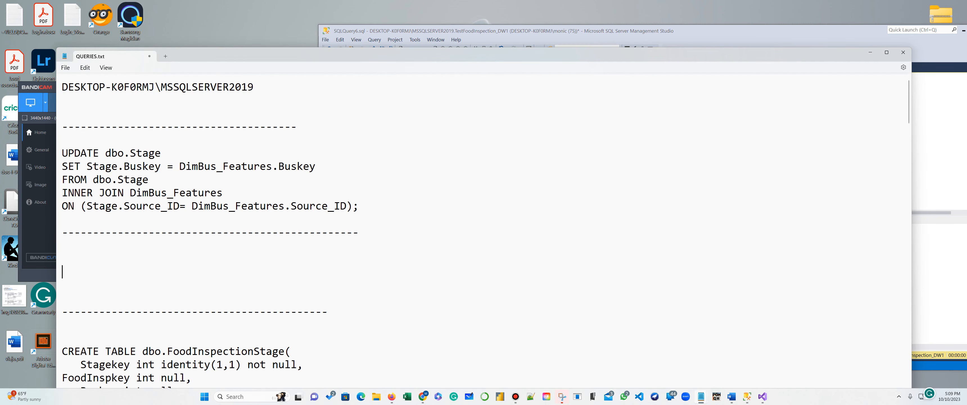
{"action": "key", "text": "ctrl+v"}
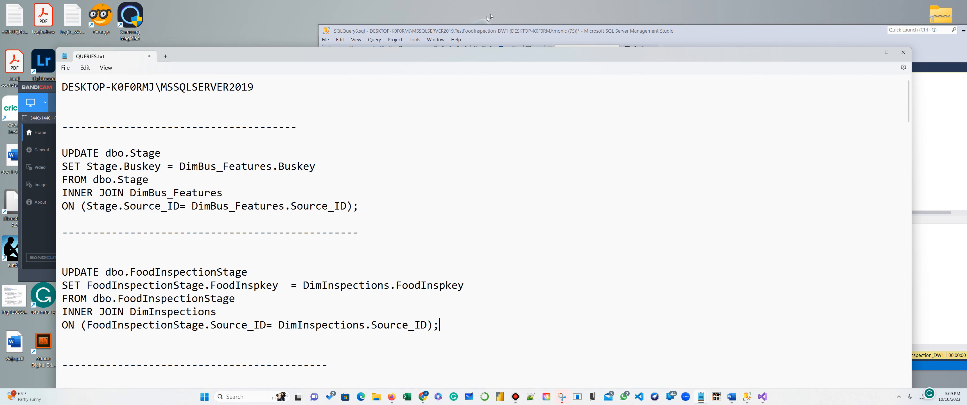
Step: Switch back to SQL Server Management Studio, refresh the database tree and list the top 1000 rows of dbo.FoodInspectionStage again
{"action": "left_click", "coordinate": [721, 32]}
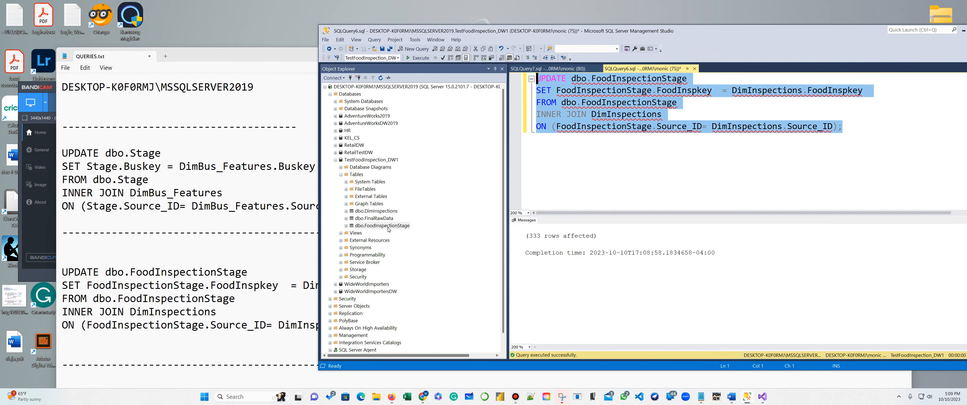
{"action": "left_click", "coordinate": [380, 79]}
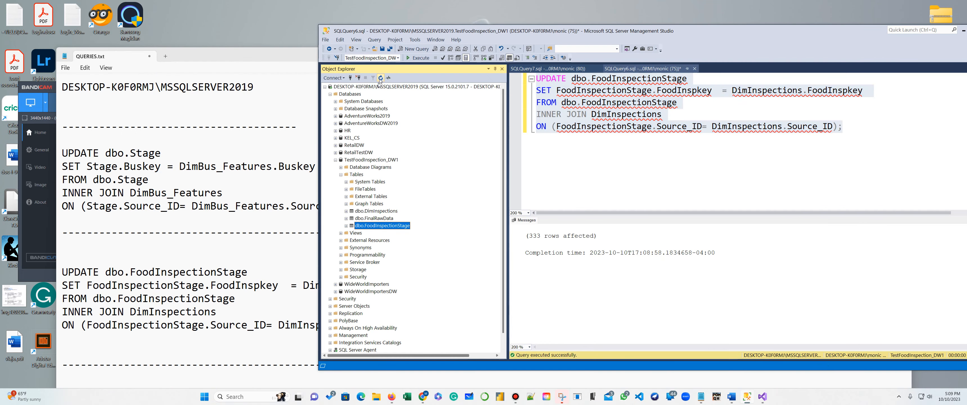
{"action": "left_click", "coordinate": [336, 160]}
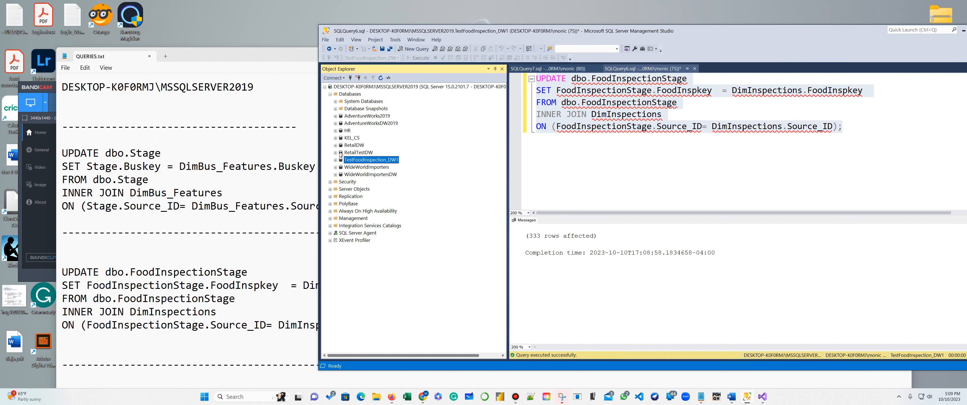
{"action": "left_click", "coordinate": [335, 160]}
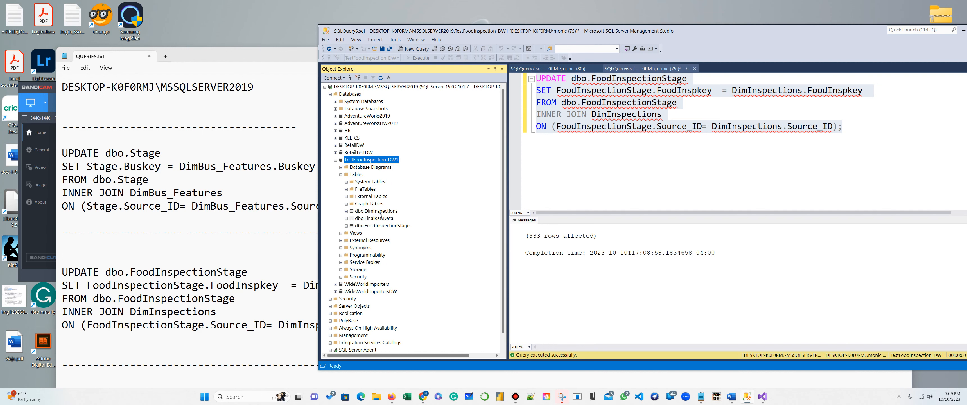
{"action": "right_click", "coordinate": [380, 226]}
{"action": "left_click", "coordinate": [414, 247]}
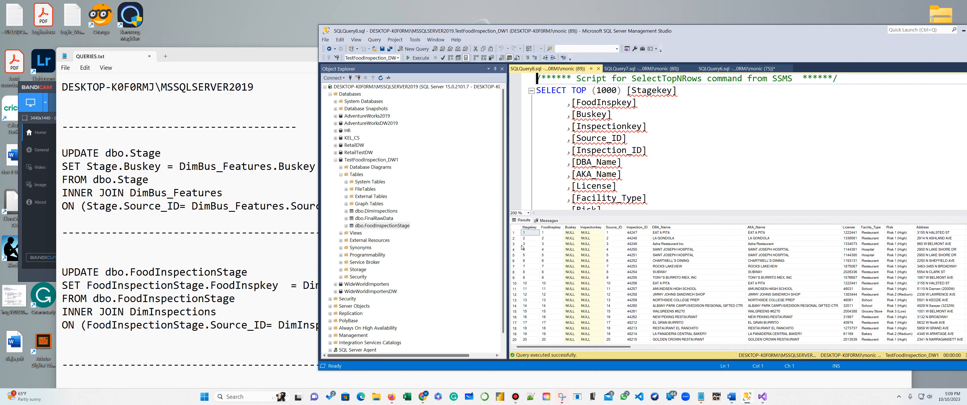
Step: Open a new query and, in QUERIES.txt in Notepad, select the scripts from CREATE TABLE dbo.DimBus_Features through CREATE TABLE dbo.FactInspections
{"action": "left_click", "coordinate": [411, 50]}
{"action": "left_click", "coordinate": [161, 286]}
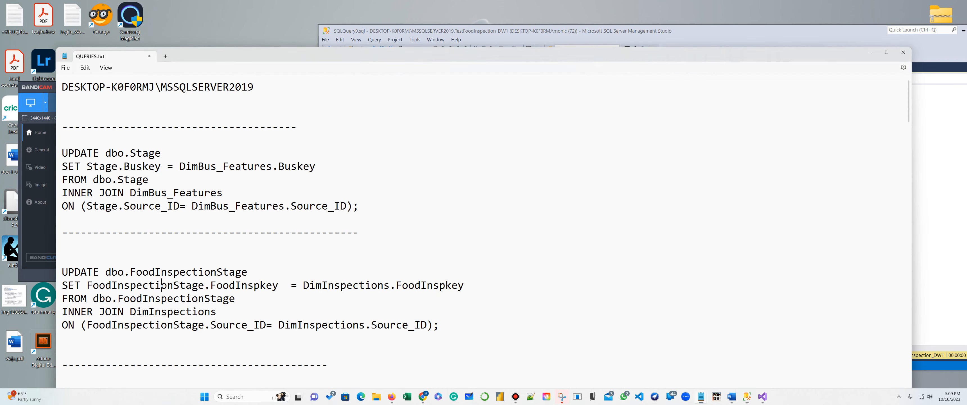
{"action": "scroll", "coordinate": [182, 219], "scroll_direction": "down", "scroll_amount": 5}
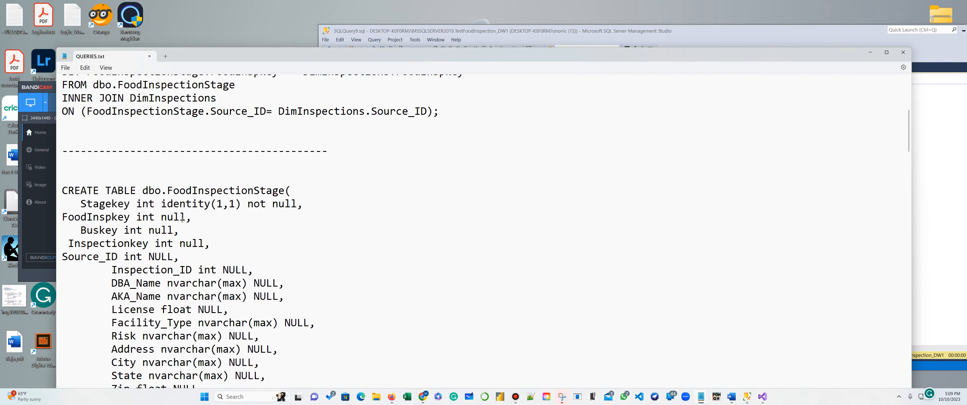
{"action": "scroll", "coordinate": [182, 219], "scroll_direction": "down", "scroll_amount": 15}
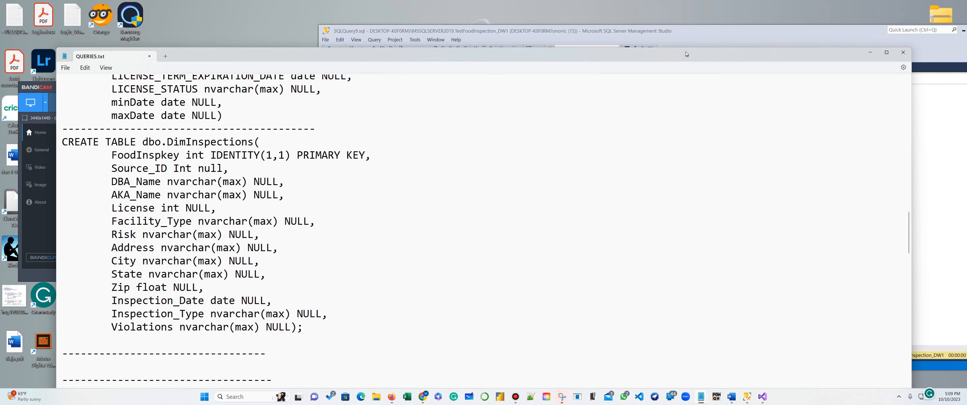
{"action": "left_click_drag", "start_coordinate": [686, 52], "coordinate": [647, 46]}
{"action": "scroll", "coordinate": [401, 172], "scroll_direction": "down", "scroll_amount": 8}
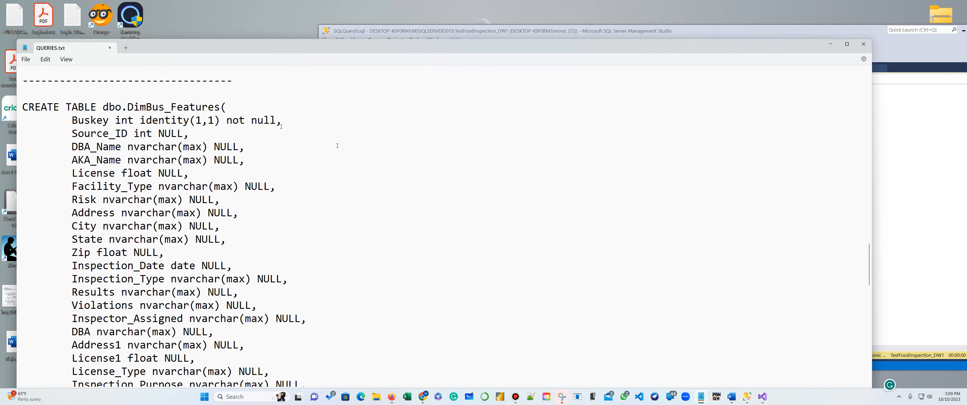
{"action": "left_click_drag", "start_coordinate": [22, 107], "coordinate": [175, 219]}
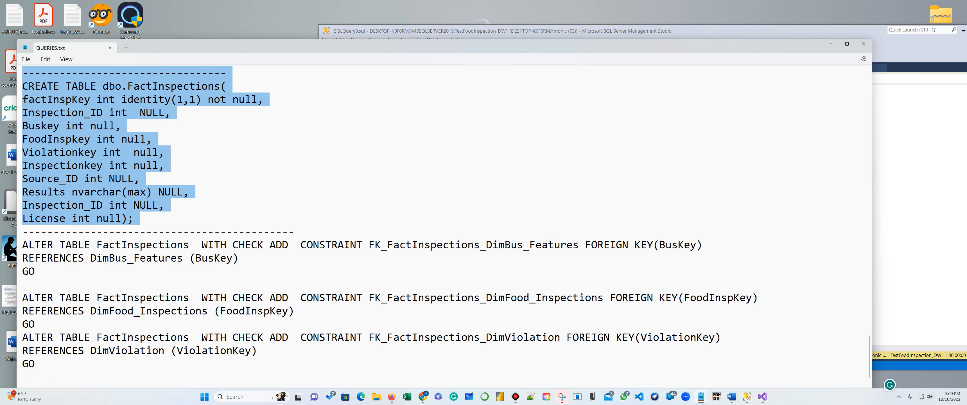
Step: Copy the CREATE TABLE dbo.DimBus_Features script from QUERIES.txt and paste it into the empty SQLQuery9 window in SQL Server Management Studio
{"action": "scroll", "coordinate": [176, 199], "scroll_direction": "up", "scroll_amount": 6}
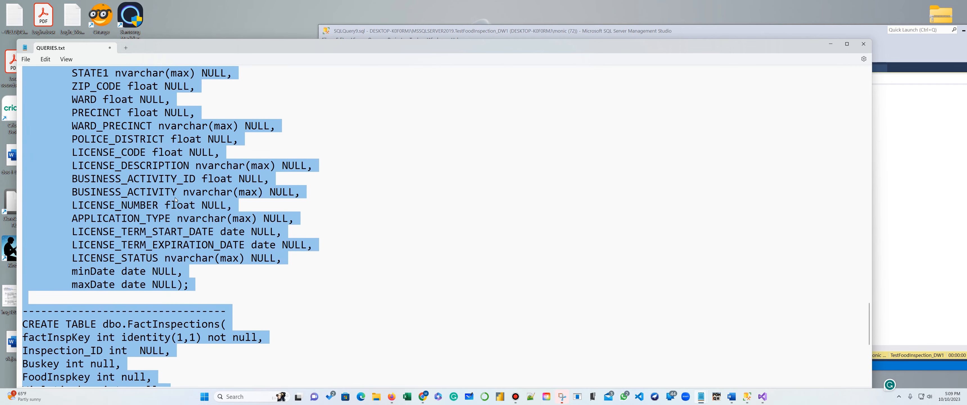
{"action": "left_click_drag", "start_coordinate": [211, 293], "coordinate": [38, 93]}
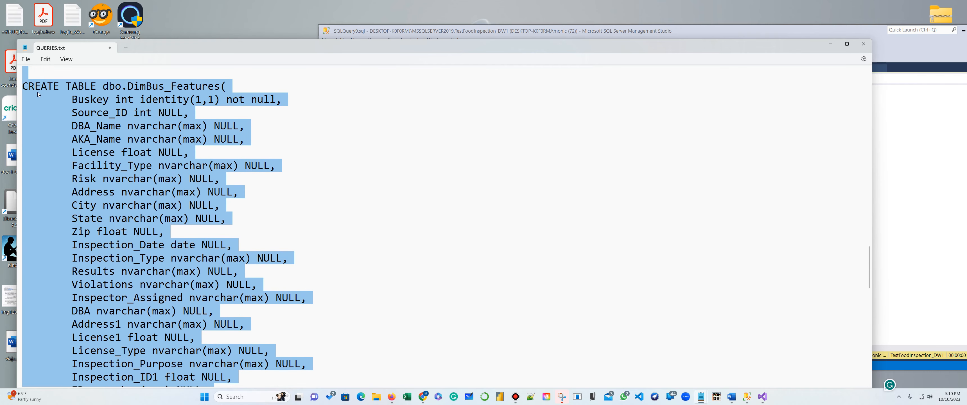
{"action": "right_click", "coordinate": [98, 96]}
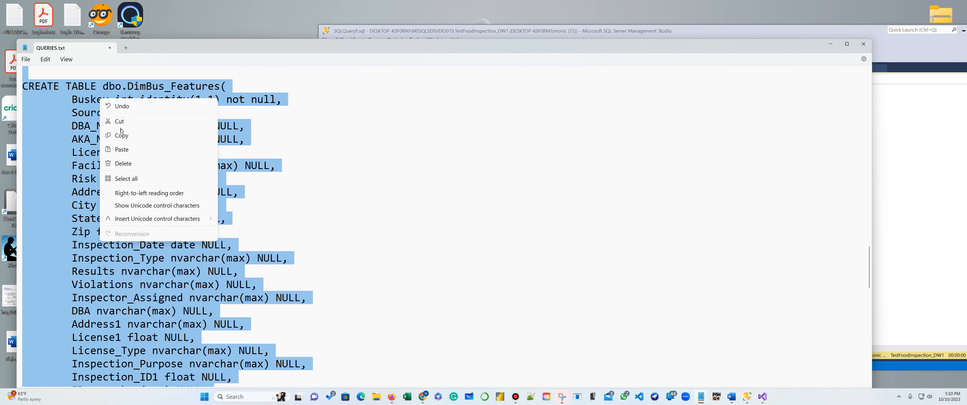
{"action": "left_click", "coordinate": [121, 135]}
{"action": "left_click", "coordinate": [712, 32]}
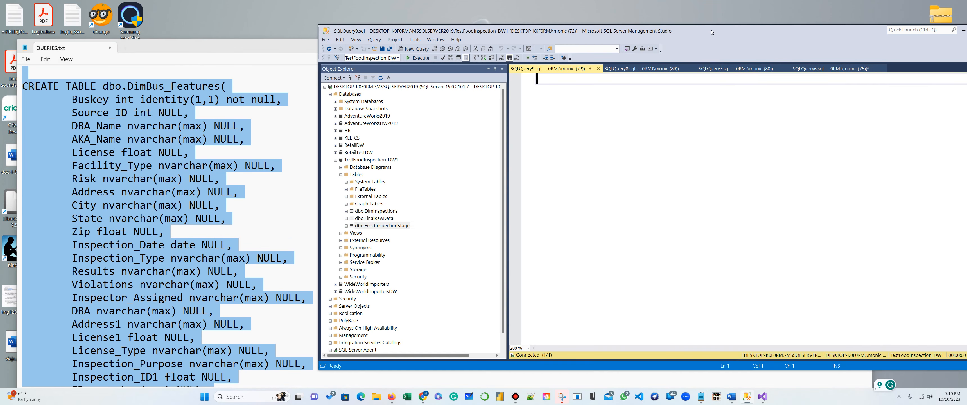
{"action": "key", "text": "ctrl+v"}
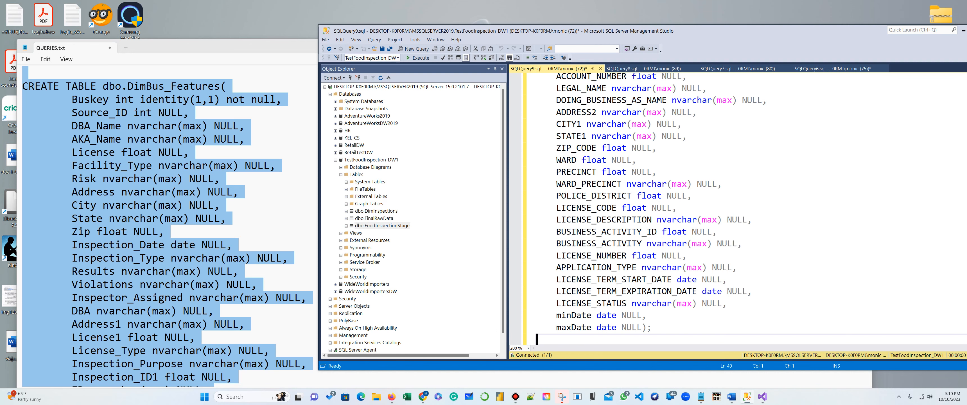
Step: Select the whole dbo.DimBus_Features script and execute it against TestFoodInspection_DW1
{"action": "scroll", "coordinate": [736, 206], "scroll_direction": "up", "scroll_amount": 8}
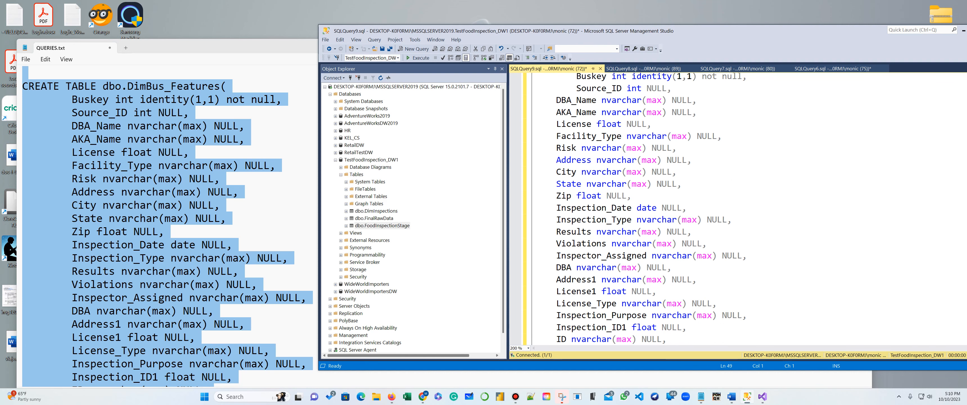
{"action": "scroll", "coordinate": [637, 209], "scroll_direction": "up", "scroll_amount": 1}
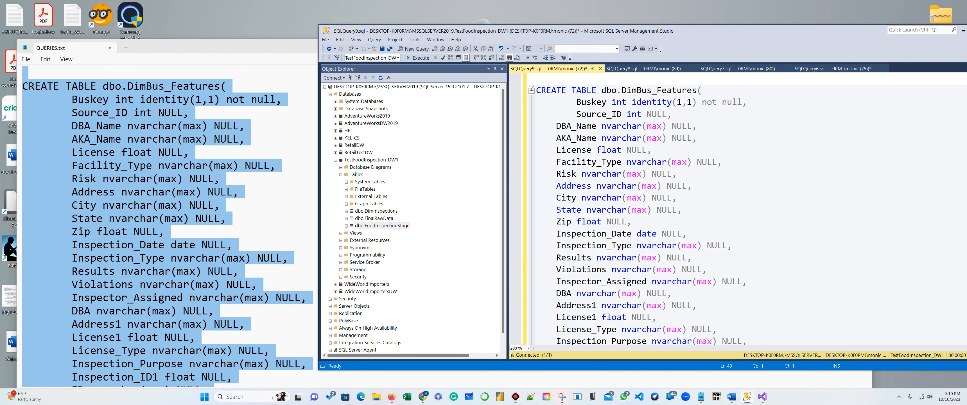
{"action": "left_click_drag", "start_coordinate": [537, 90], "coordinate": [694, 353]}
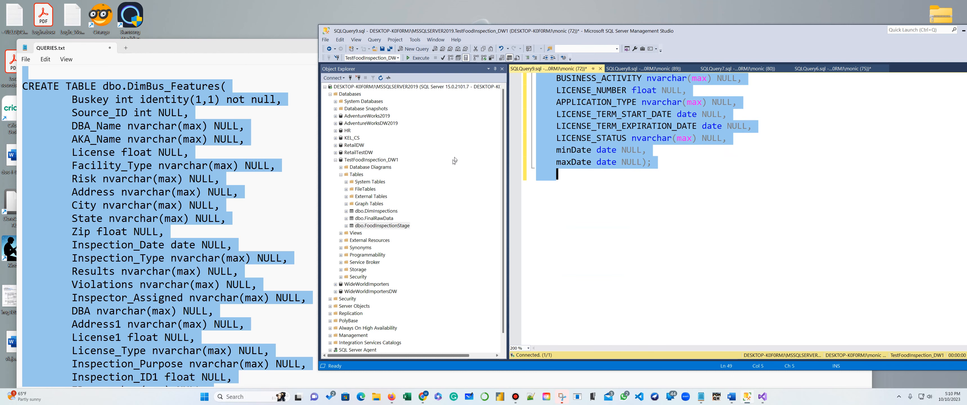
{"action": "left_click", "coordinate": [416, 61]}
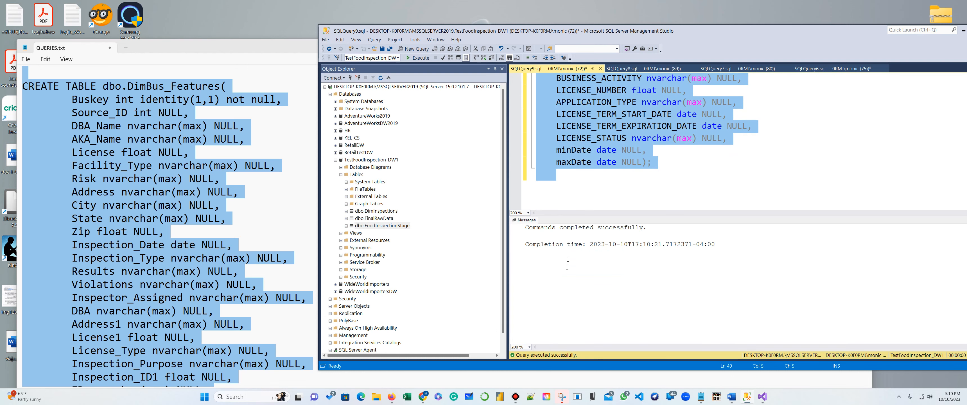
Step: Refresh the Object Explorer and expand the Tables folder of TestFoodInspection_DW1 to check for the new table
{"action": "left_click", "coordinate": [381, 77]}
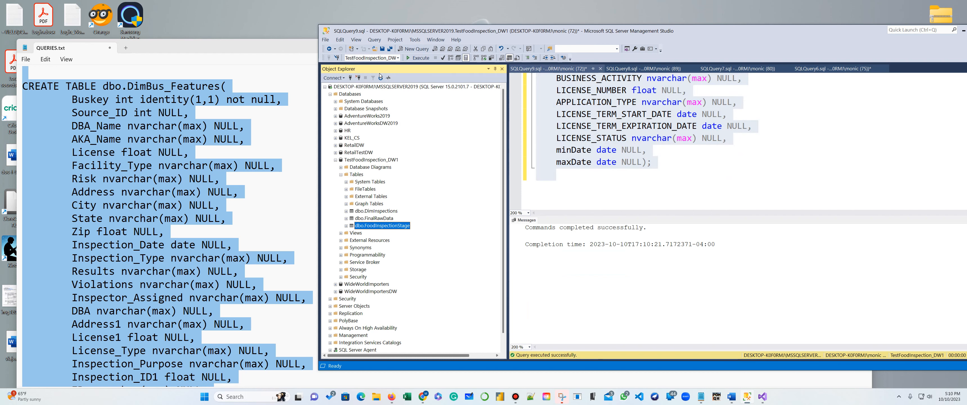
{"action": "left_click", "coordinate": [335, 160]}
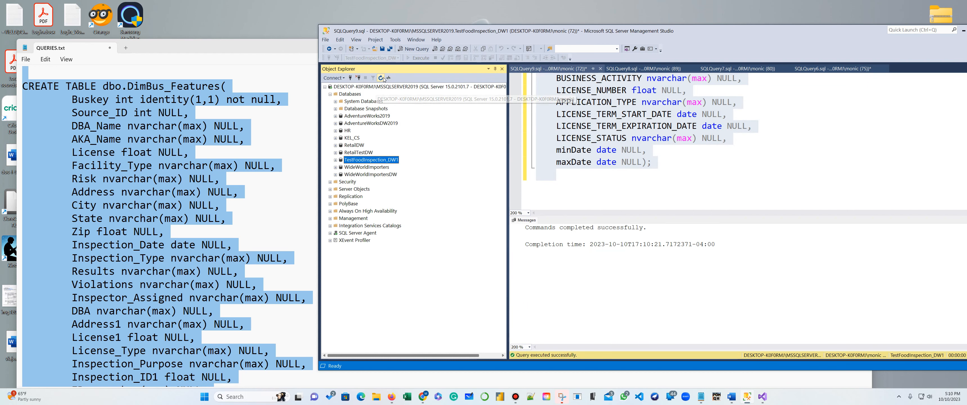
{"action": "left_click", "coordinate": [335, 160]}
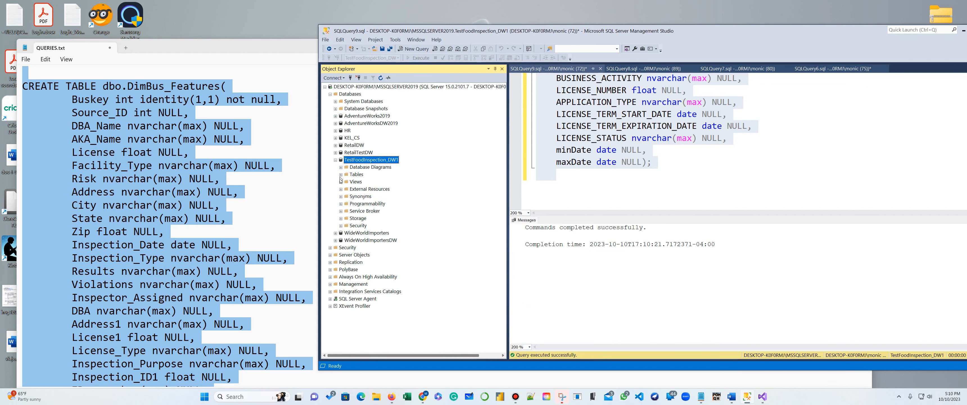
{"action": "left_click", "coordinate": [341, 175]}
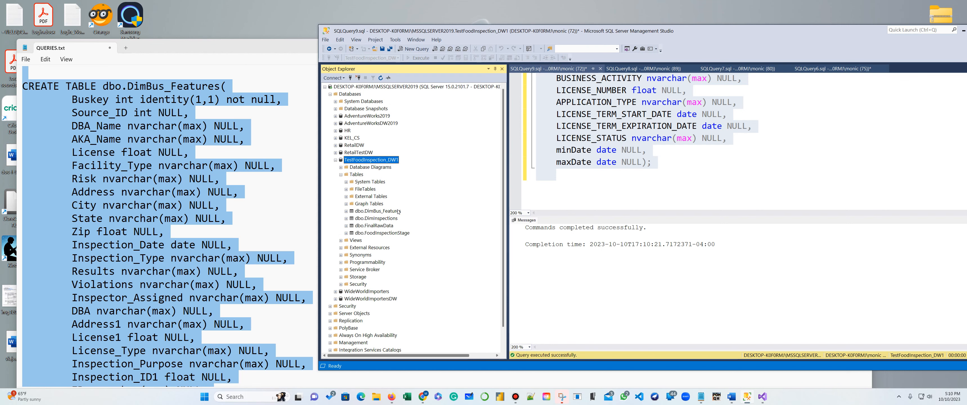
Step: Switch to FoodInspectionProject1 in Visual Studio and stop debugging the DimInspections package
{"action": "left_click", "coordinate": [763, 398]}
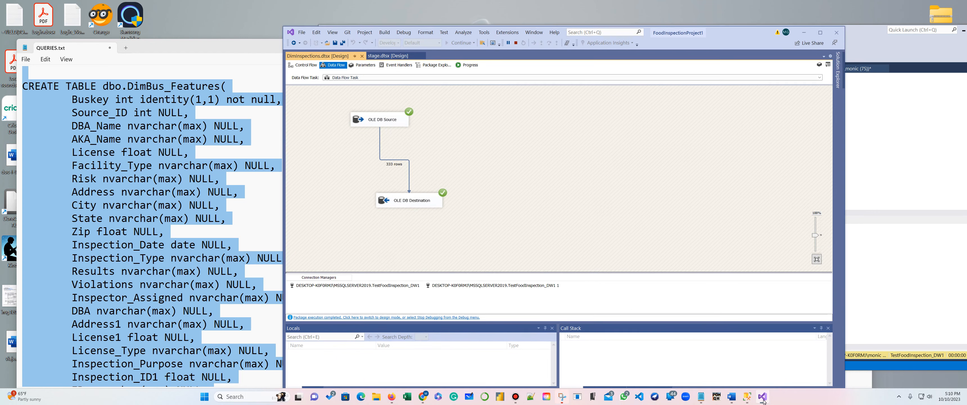
{"action": "left_click", "coordinate": [518, 42]}
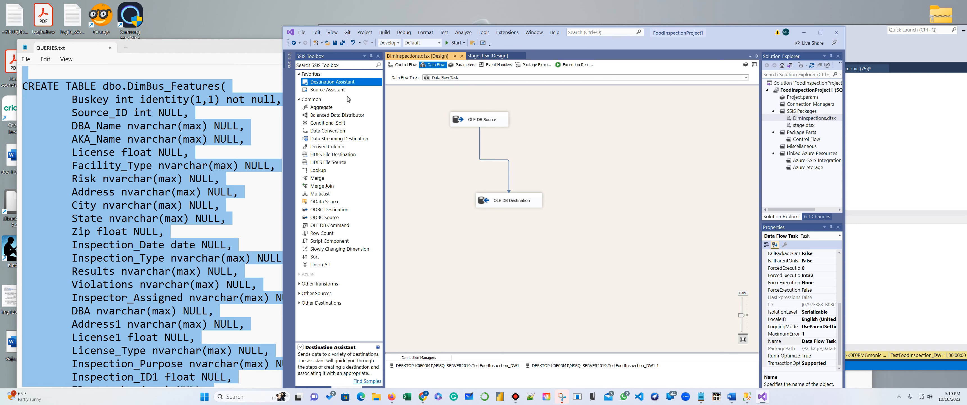
{"action": "left_click_drag", "start_coordinate": [323, 90], "coordinate": [608, 119]}
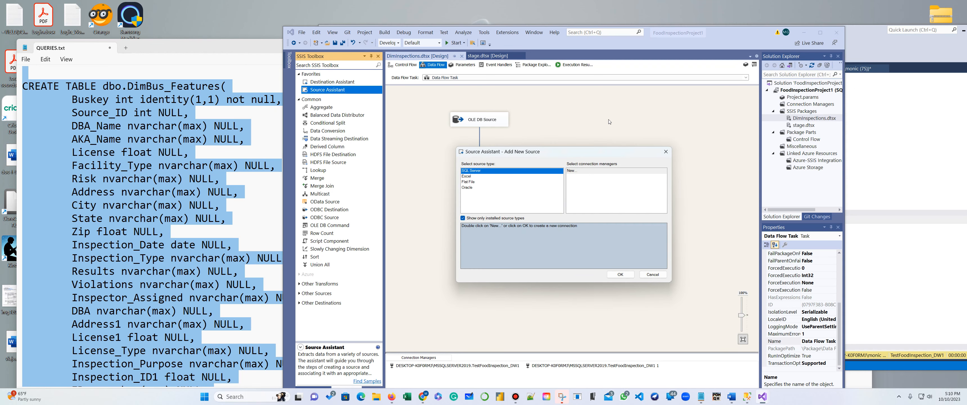
{"action": "left_click", "coordinate": [666, 152]}
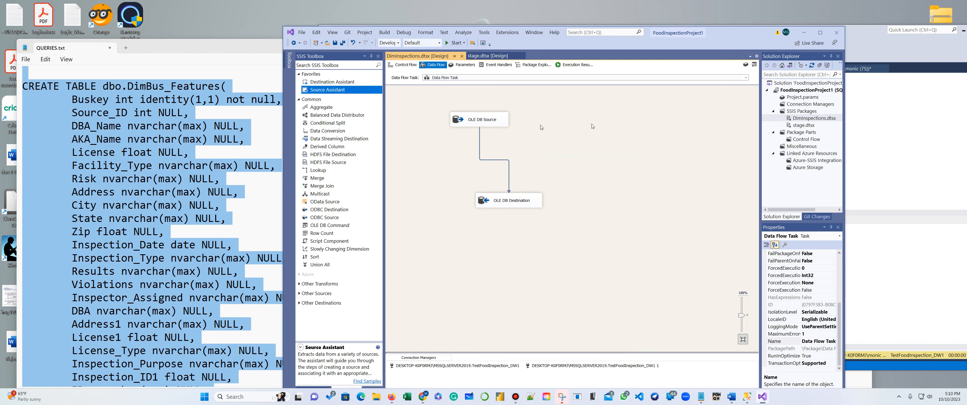
Step: Add a new SSIS package to the project and rename it DimBus_Features.dtsx, accepting the file reload
{"action": "right_click", "coordinate": [803, 111]}
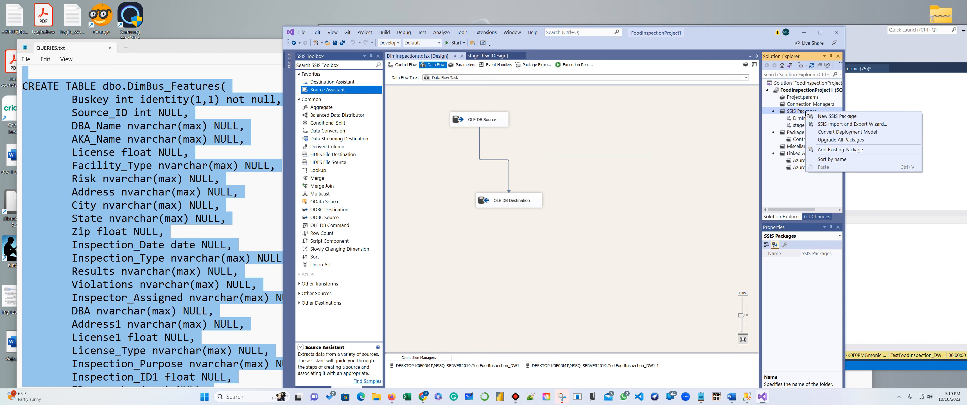
{"action": "left_click", "coordinate": [830, 117]}
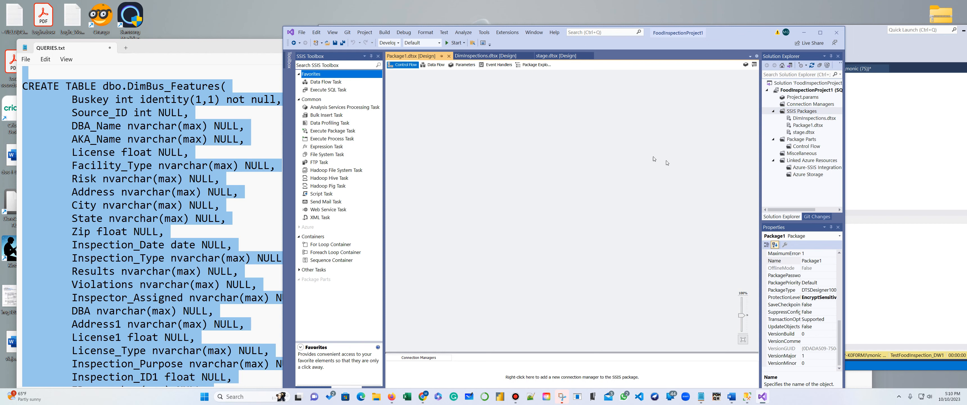
{"action": "right_click", "coordinate": [803, 127]}
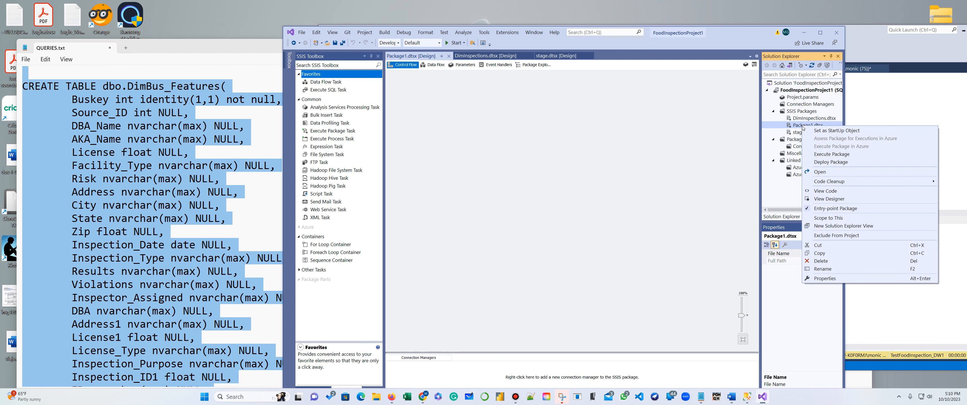
{"action": "left_click", "coordinate": [823, 268]}
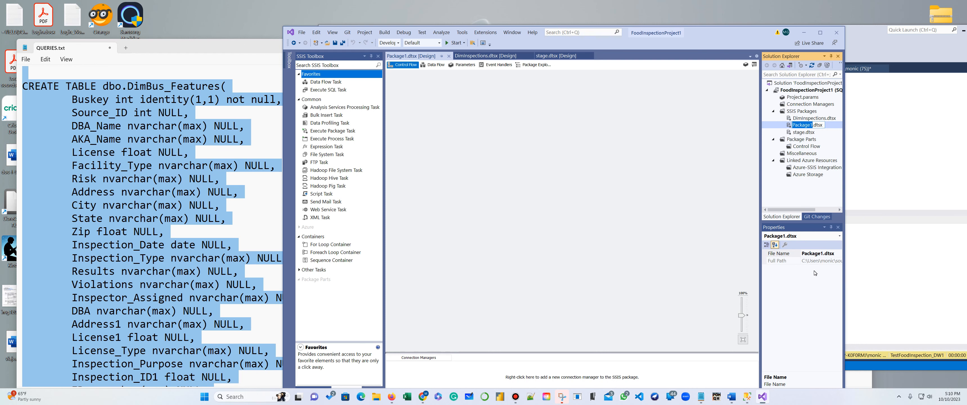
{"action": "type", "text": "DimBus_Featuires"}
{"action": "key", "text": "BackSpace"}
{"action": "key", "text": "BackSpace"}
{"action": "key", "text": "BackSpace"}
{"action": "key", "text": "BackSpace"}
{"action": "type", "text": "res"}
{"action": "left_click", "coordinate": [515, 239]}
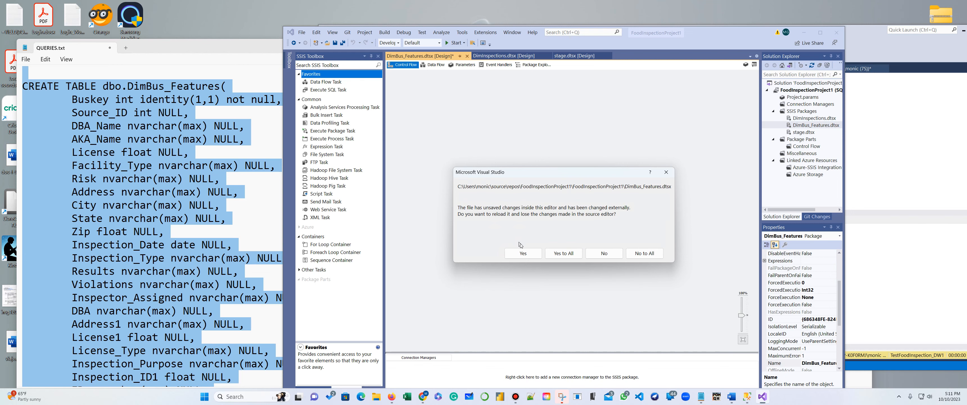
{"action": "left_click", "coordinate": [523, 253]}
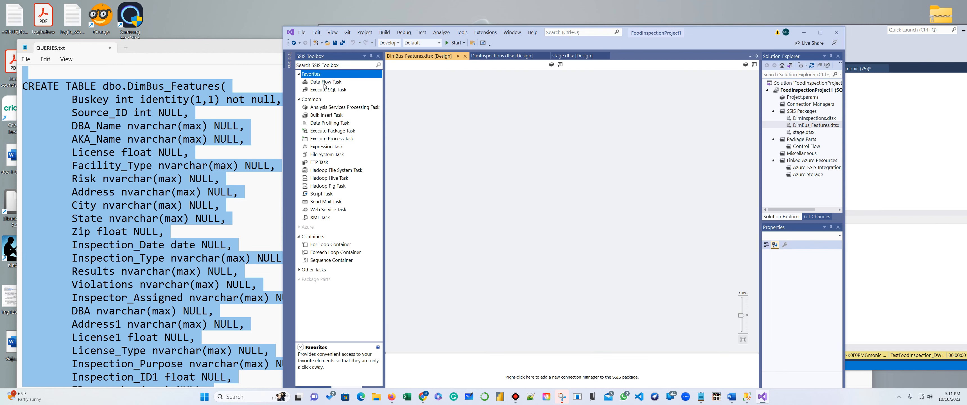
Step: Add a Data Flow Task to the DimBus_Features control flow, open it and place a Source Assistant in the data flow
{"action": "left_click", "coordinate": [325, 84]}
{"action": "left_click_drag", "start_coordinate": [324, 86], "coordinate": [455, 114]}
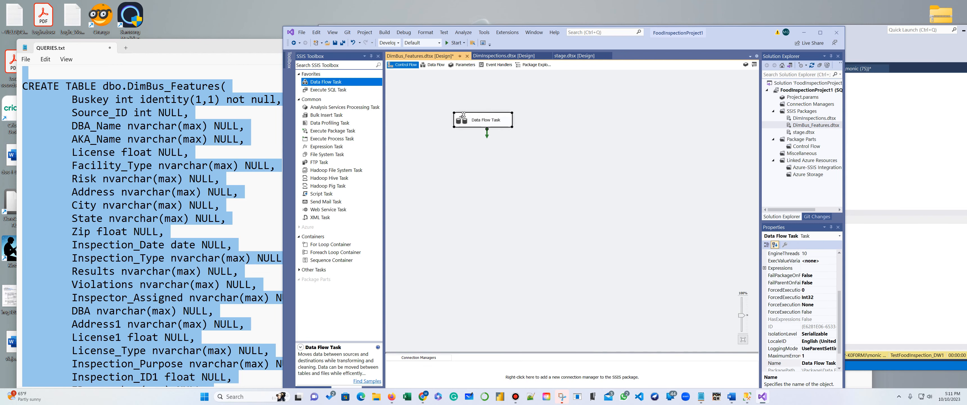
{"action": "double_click", "coordinate": [464, 115]}
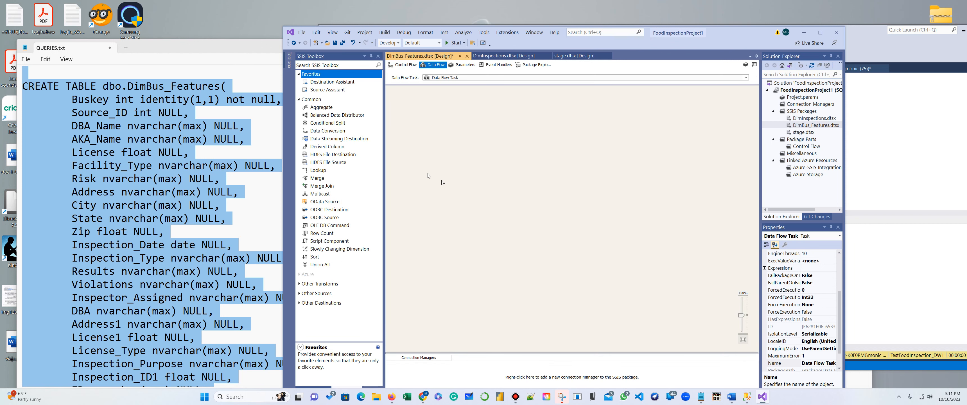
{"action": "left_click_drag", "start_coordinate": [316, 89], "coordinate": [481, 143]}
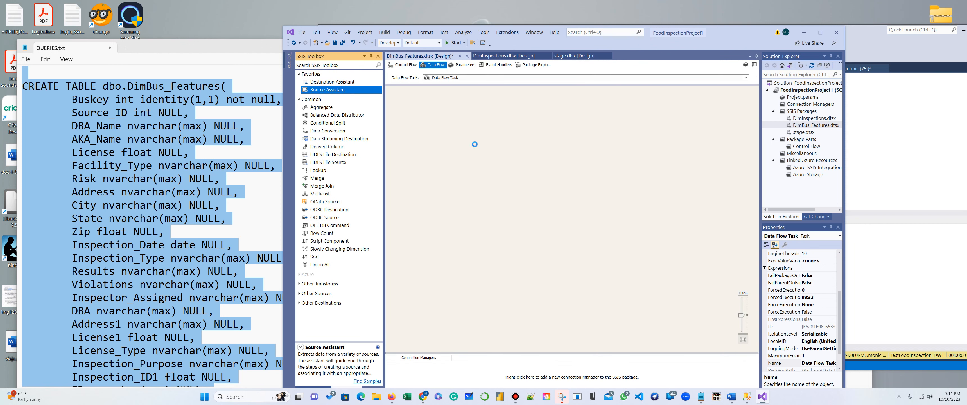
Step: Copy the server name DESKTOP-K0F0RMJ\MSSQLSERVER2019 from the start of QUERIES.txt and return to Visual Studio
{"action": "left_click", "coordinate": [207, 48]}
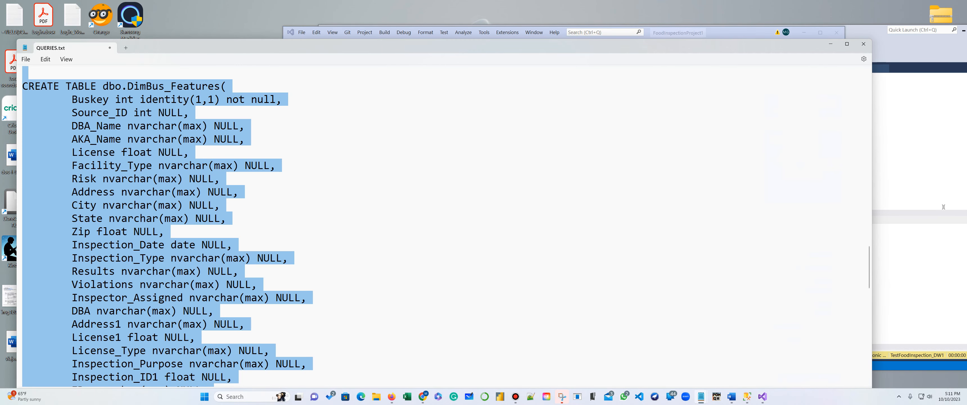
{"action": "left_click_drag", "start_coordinate": [870, 280], "coordinate": [850, 2]}
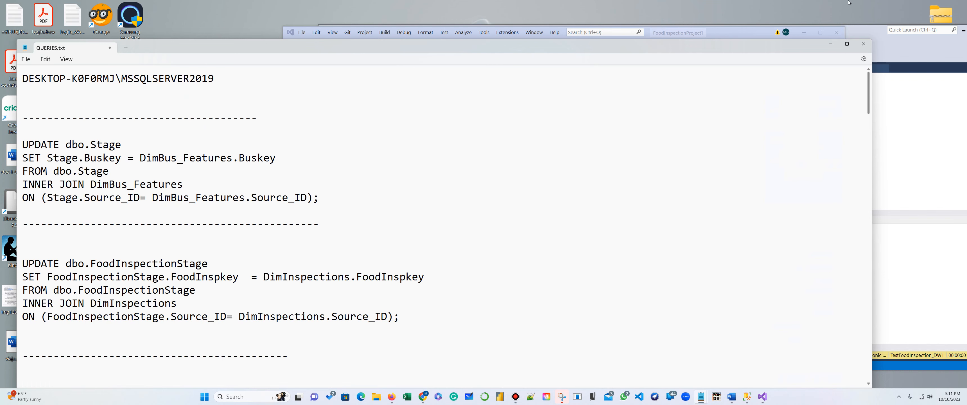
{"action": "left_click_drag", "start_coordinate": [216, 79], "coordinate": [2, 83]}
{"action": "key", "text": "ctrl+c"}
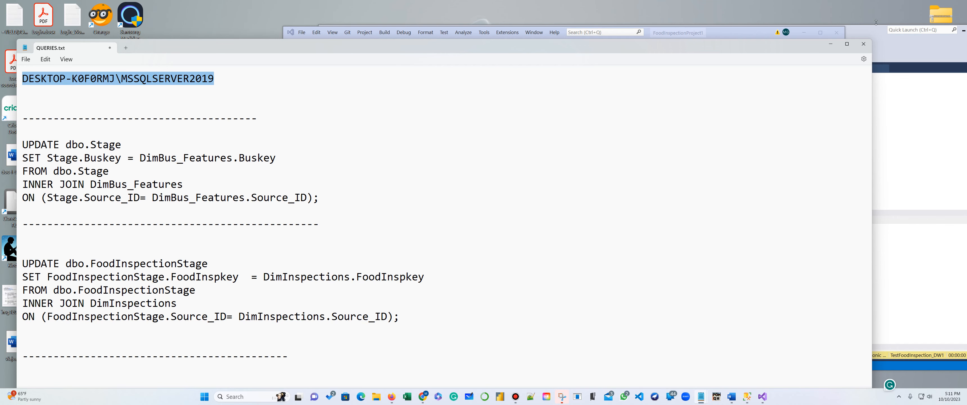
{"action": "left_click", "coordinate": [903, 46]}
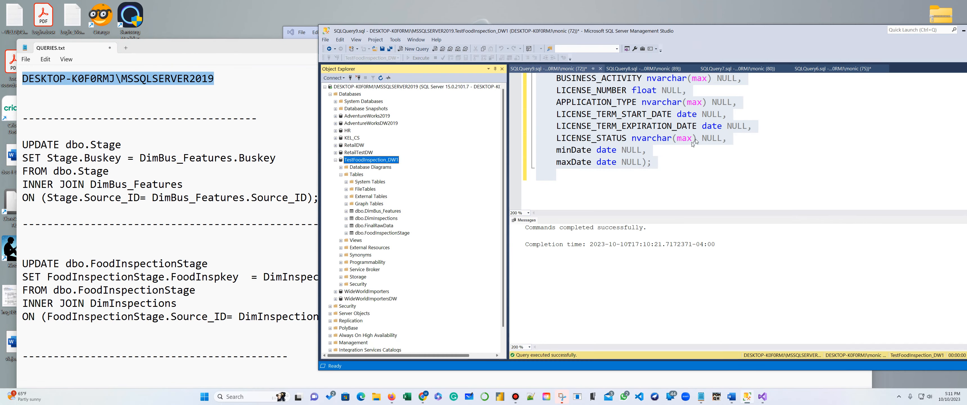
{"action": "double_click", "coordinate": [734, 33]}
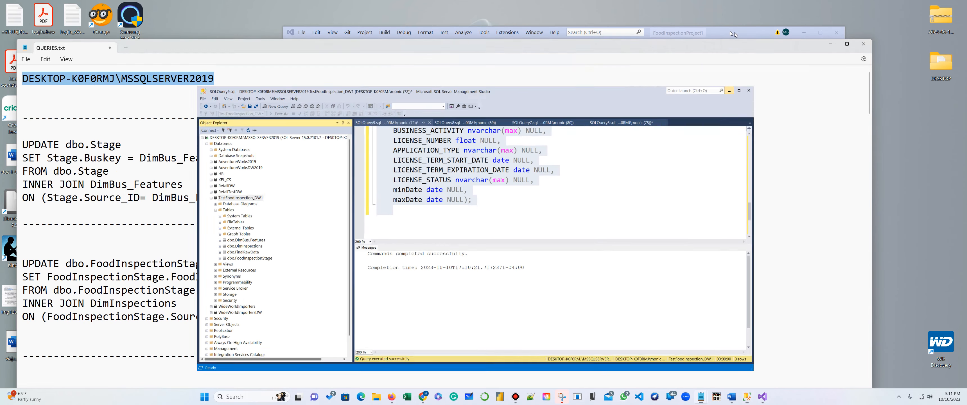
{"action": "left_click", "coordinate": [747, 44]}
{"action": "left_click", "coordinate": [745, 35]}
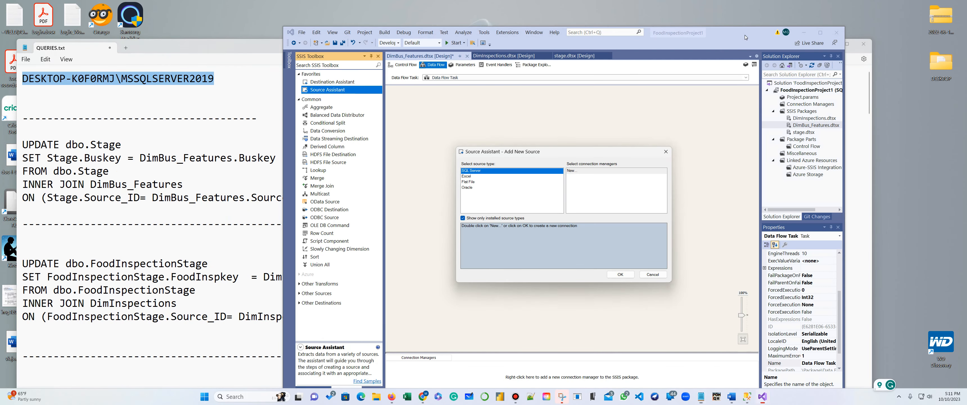
Step: Start a new SQL Server connection for the source and set its provider to SQL Server Native Client 11.0
{"action": "left_click", "coordinate": [581, 182]}
{"action": "left_click", "coordinate": [618, 275]}
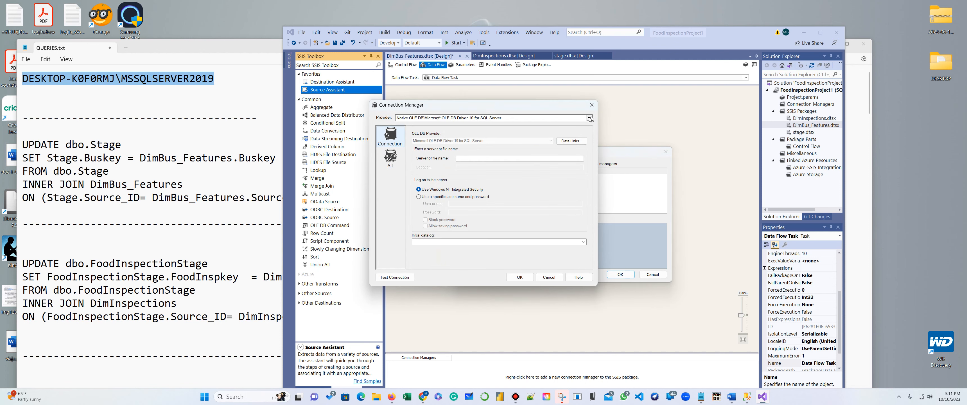
{"action": "left_click", "coordinate": [589, 118]}
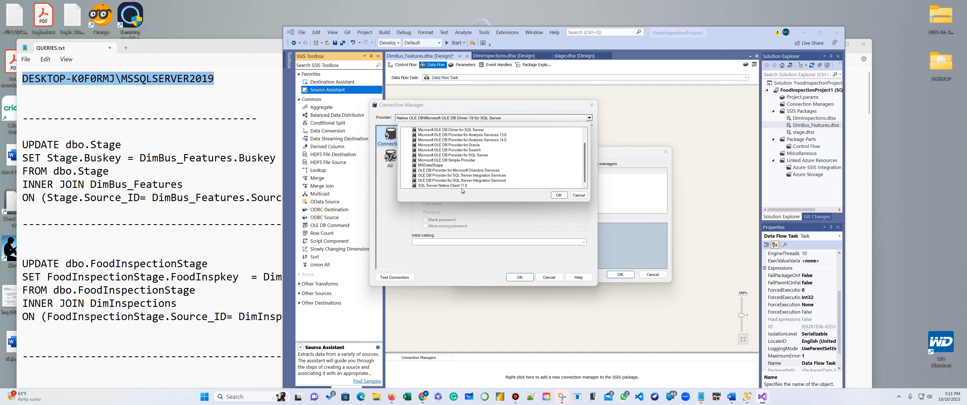
{"action": "left_click", "coordinate": [461, 185]}
{"action": "left_click", "coordinate": [560, 195]}
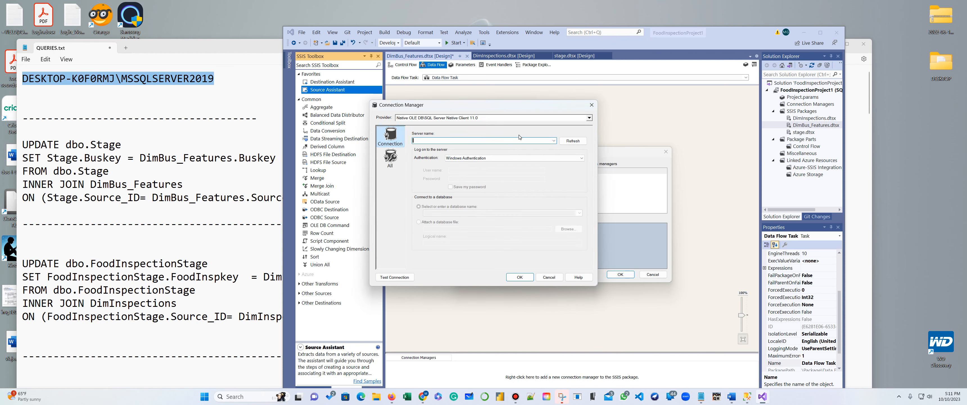
Step: Point the source connection to server DESKTOP-K0F0RMJ\MSSQLSERVER2019 and database TestFoodInspection_DW1, and accept it
{"action": "key", "text": "ctrl+v"}
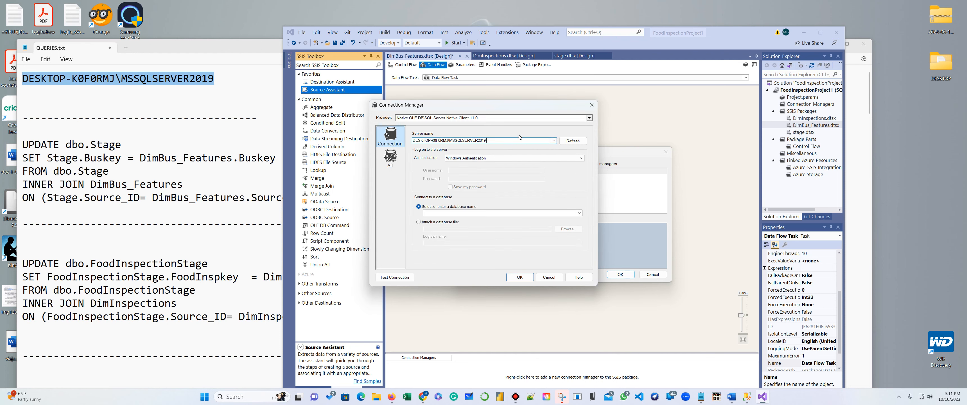
{"action": "left_click", "coordinate": [580, 213]}
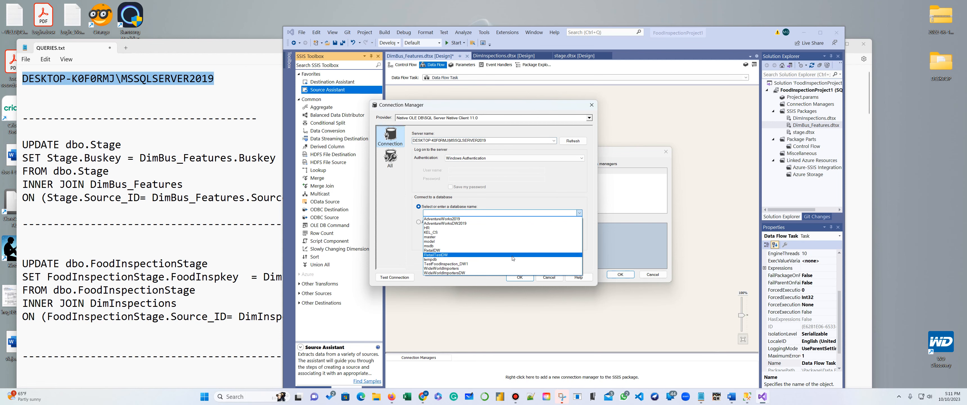
{"action": "left_click", "coordinate": [516, 263]}
{"action": "left_click", "coordinate": [520, 277]}
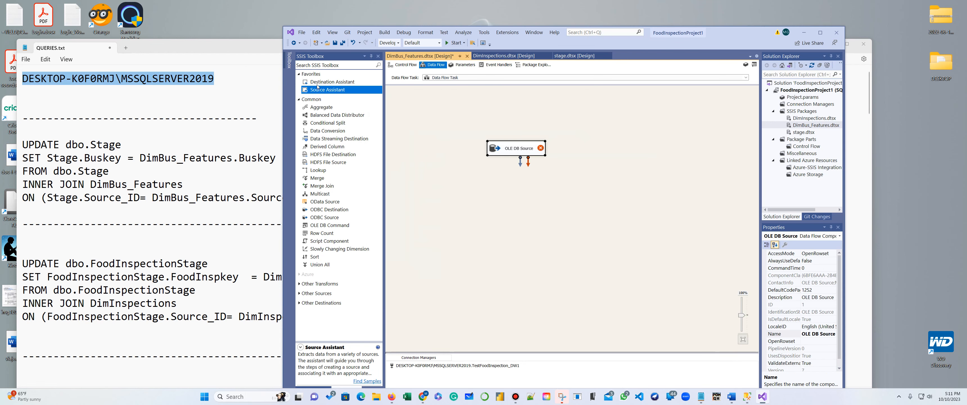
Step: Place a Destination Assistant in the data flow and start a new SQL Server connection using provider SQL Server Native Client 11.0
{"action": "left_click_drag", "start_coordinate": [318, 86], "coordinate": [322, 84]}
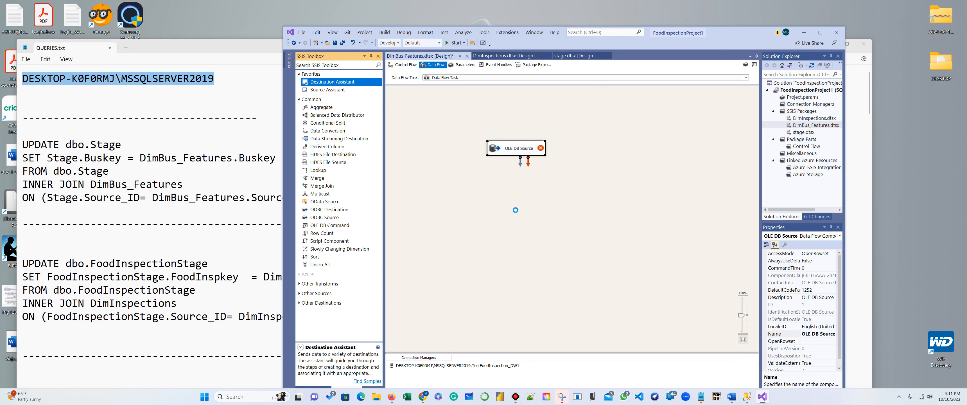
{"action": "left_click", "coordinate": [574, 172]}
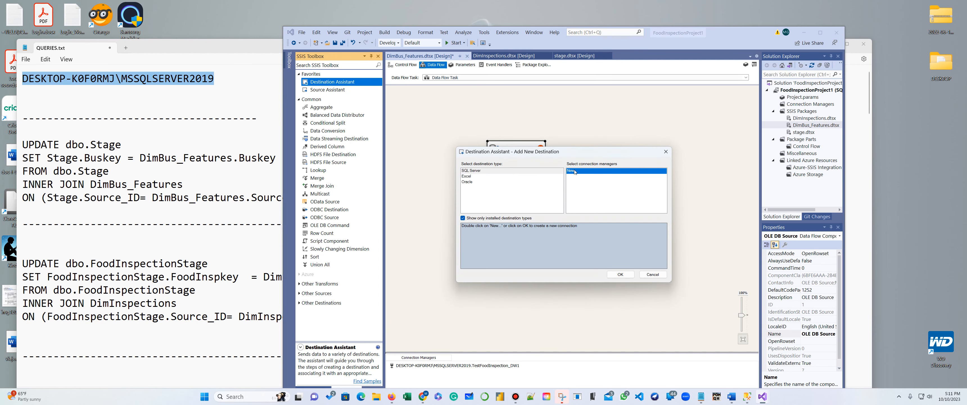
{"action": "left_click", "coordinate": [621, 274]}
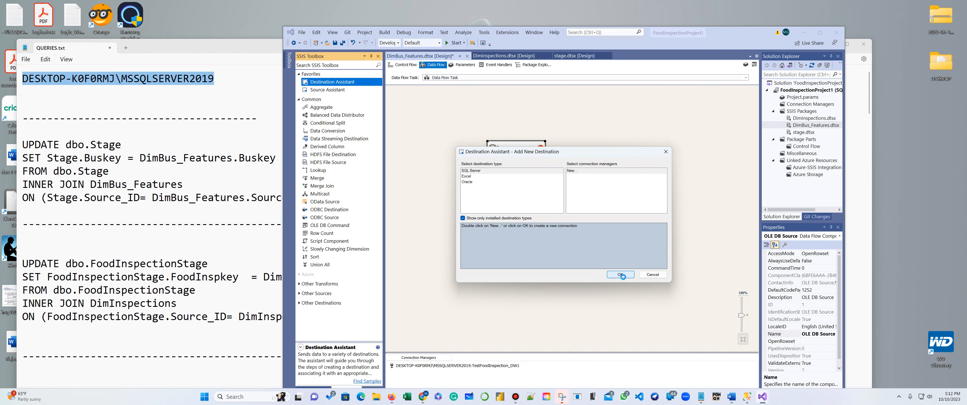
{"action": "left_click", "coordinate": [522, 118]}
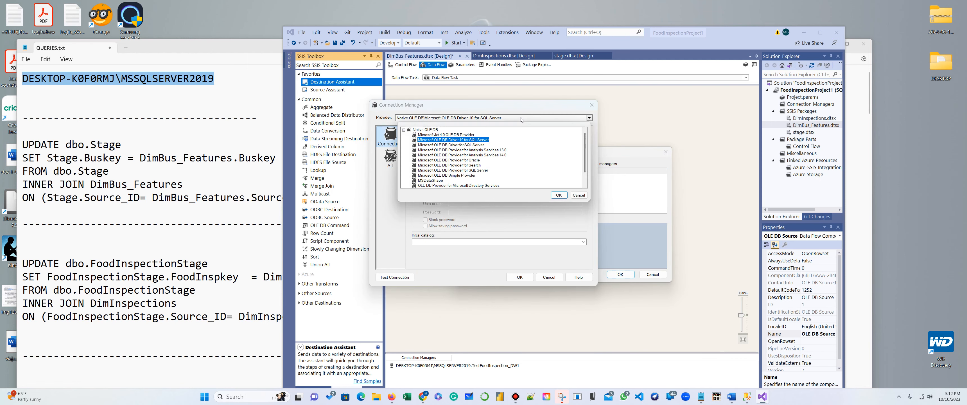
{"action": "left_click", "coordinate": [443, 186]}
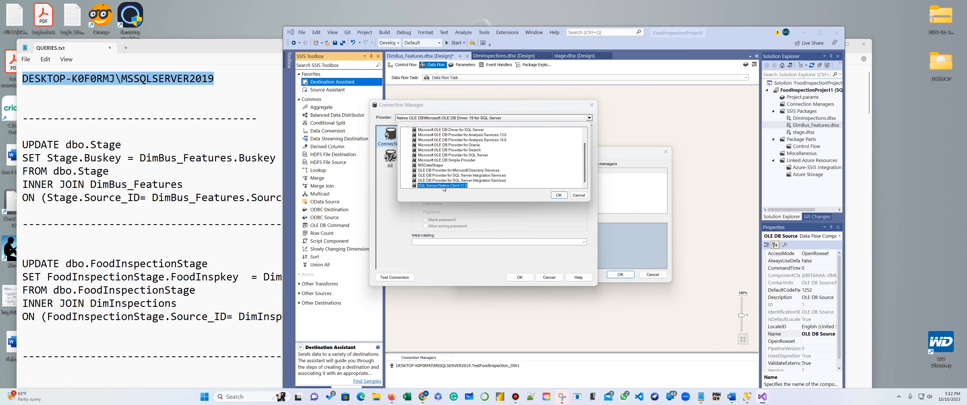
{"action": "left_click", "coordinate": [556, 196]}
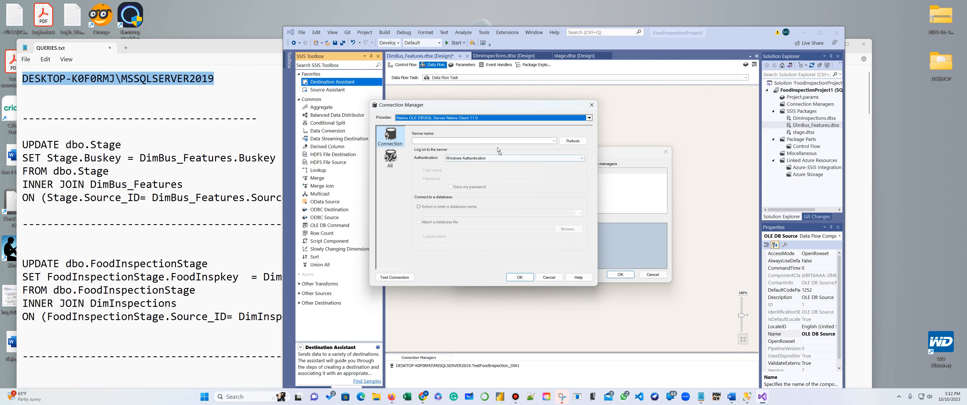
Step: Point the destination connection to server DESKTOP-K0F0RMJ\MSSQLSERVER2019 and database TestFoodInspection_DW1, and accept it
{"action": "key", "text": "ctrl+v"}
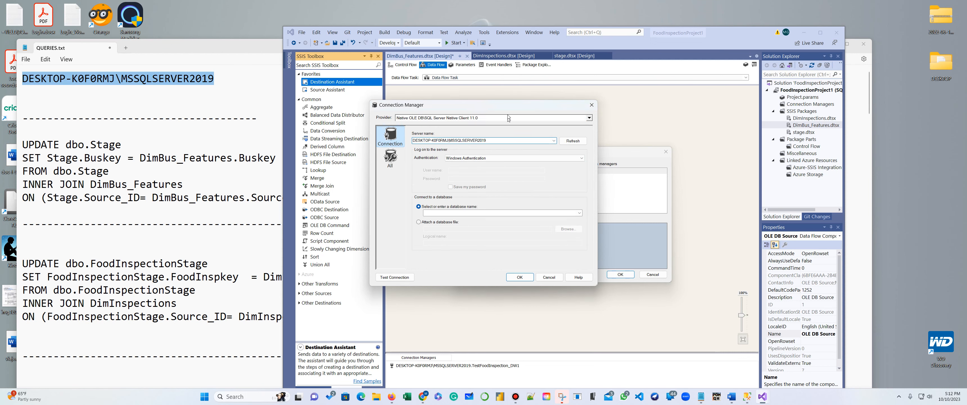
{"action": "left_click", "coordinate": [579, 213]}
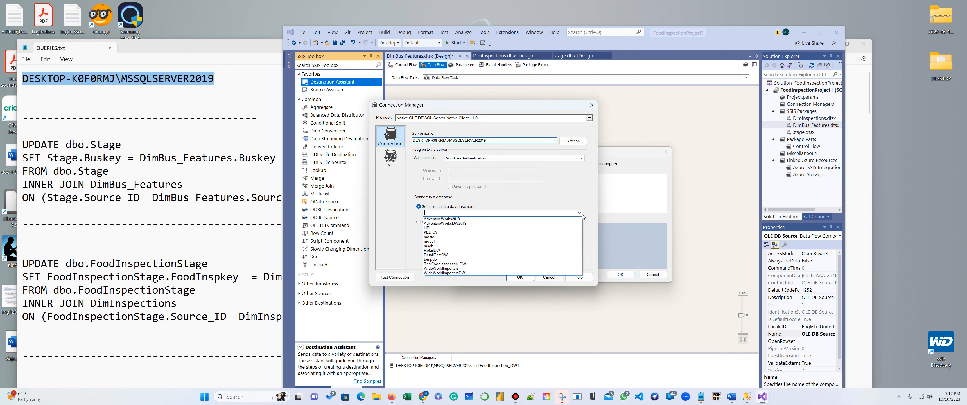
{"action": "left_click", "coordinate": [515, 263]}
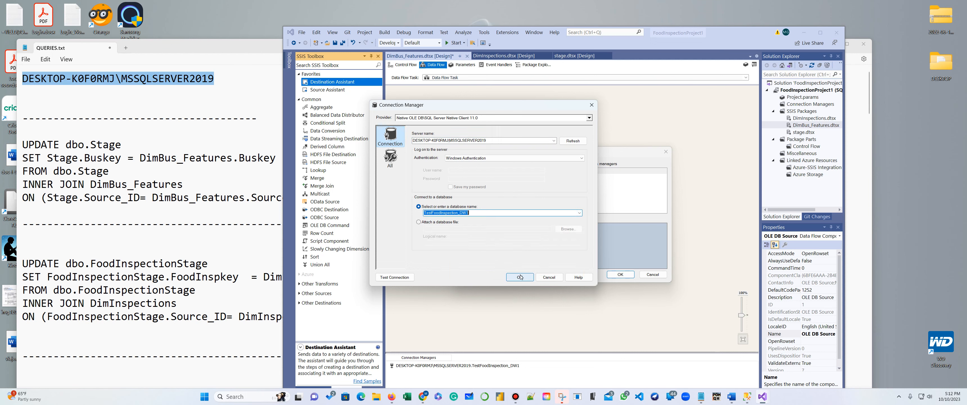
{"action": "left_click", "coordinate": [520, 277]}
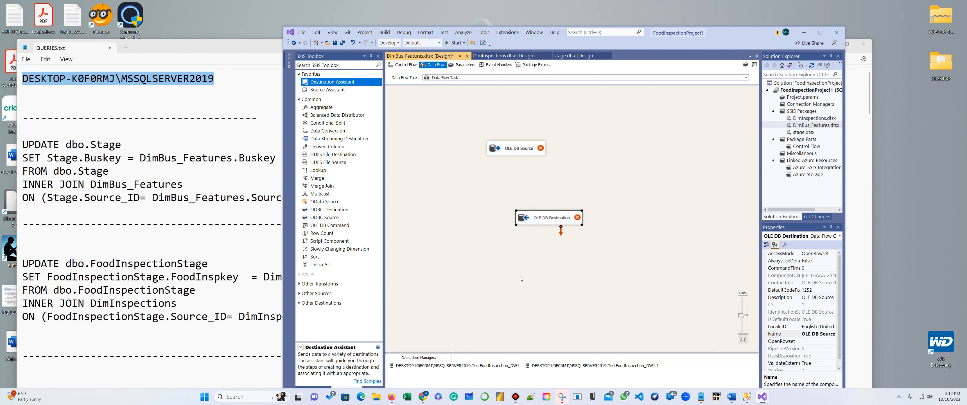
Step: Connect the OLE DB Source to the OLE DB Destination and set the source table to [dbo].[FoodInspectionStage]
{"action": "left_click", "coordinate": [520, 150]}
{"action": "left_click_drag", "start_coordinate": [521, 164], "coordinate": [533, 206]}
{"action": "double_click", "coordinate": [514, 147]}
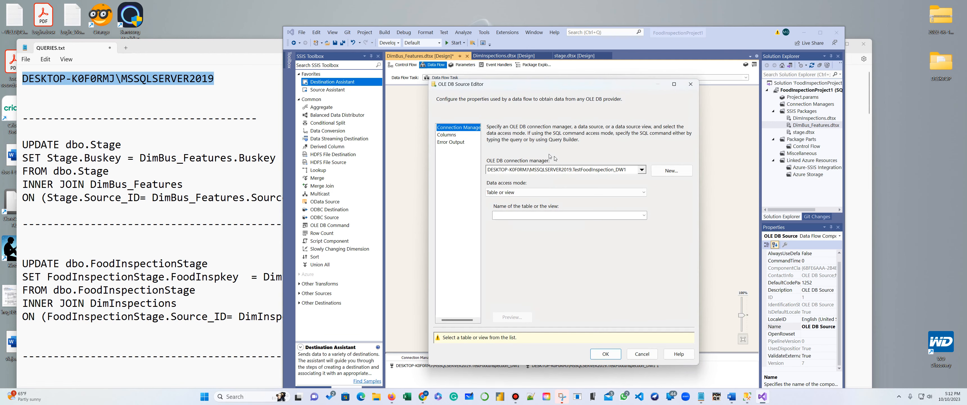
{"action": "left_click", "coordinate": [645, 217]}
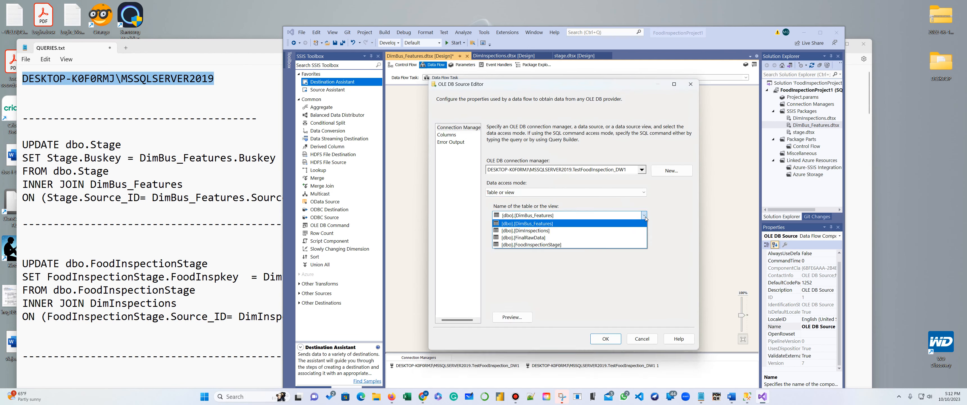
{"action": "left_click", "coordinate": [627, 244]}
{"action": "left_click", "coordinate": [605, 338]}
Step: Set the OLE DB Destination's table to [dbo].[DimBus_Features] and show its column mappings
{"action": "double_click", "coordinate": [553, 220]}
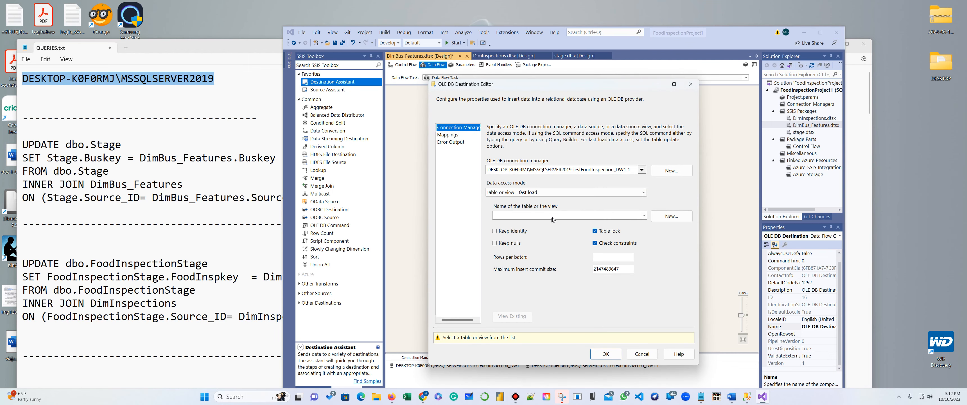
{"action": "left_click", "coordinate": [645, 216]}
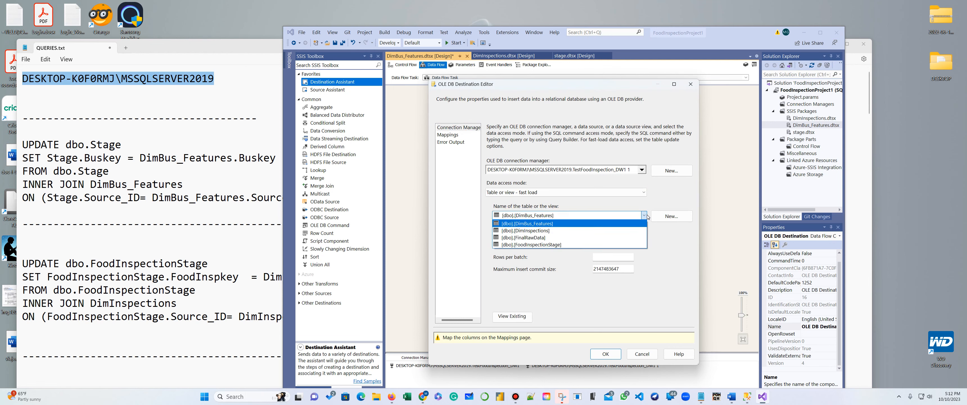
{"action": "left_click", "coordinate": [573, 223]}
{"action": "left_click", "coordinate": [450, 135]}
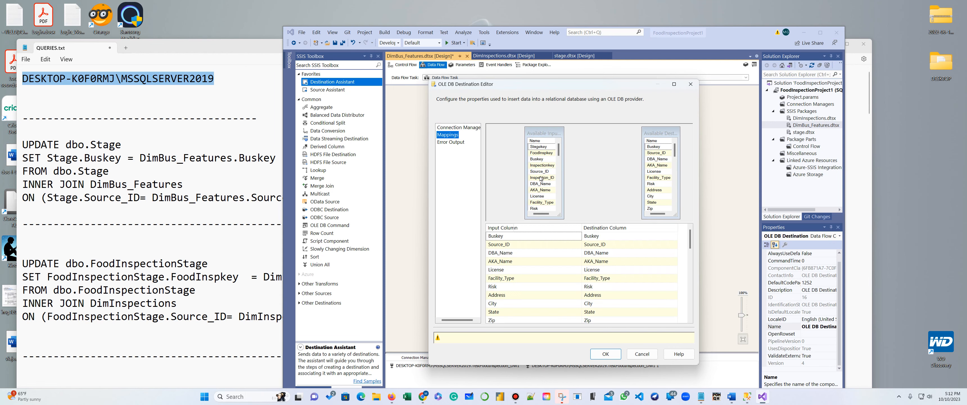
Step: Set the input for the Buskey destination column to <ignore>, accept the mappings and execute the data flow task
{"action": "left_click", "coordinate": [532, 237]}
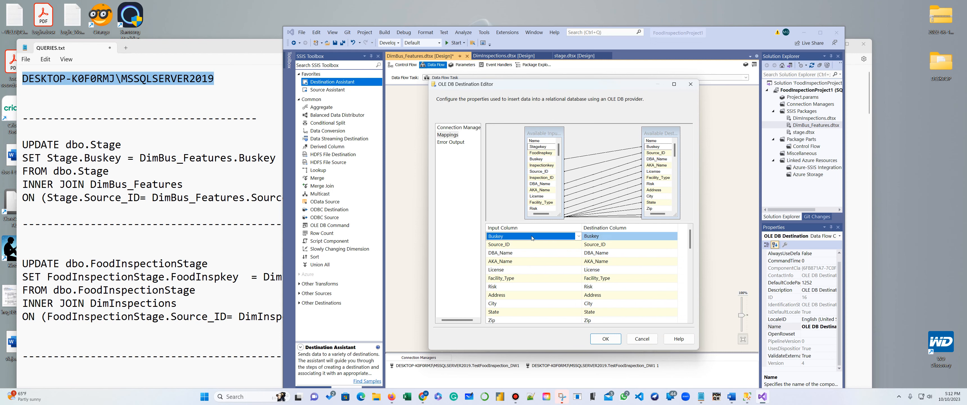
{"action": "left_click", "coordinate": [579, 236]}
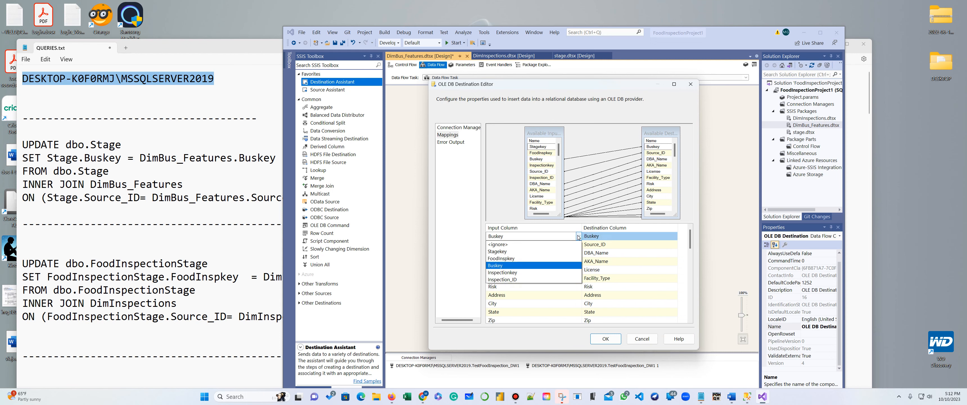
{"action": "left_click", "coordinate": [530, 244]}
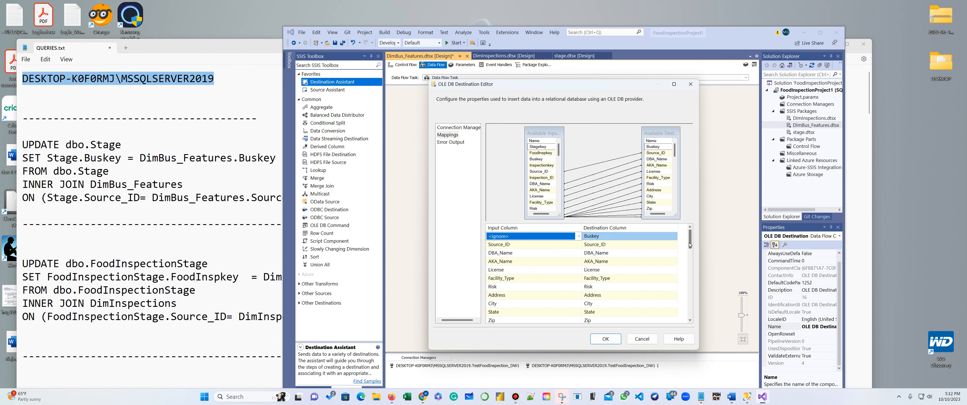
{"action": "left_click_drag", "start_coordinate": [690, 244], "coordinate": [687, 325]}
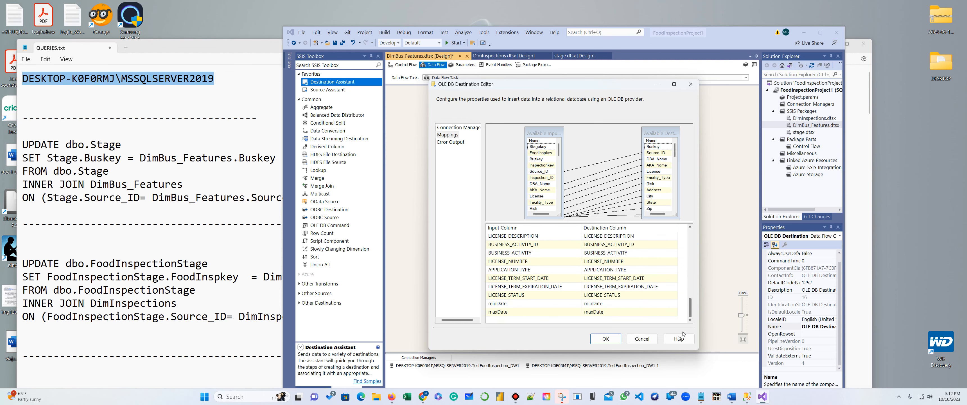
{"action": "left_click", "coordinate": [606, 339]}
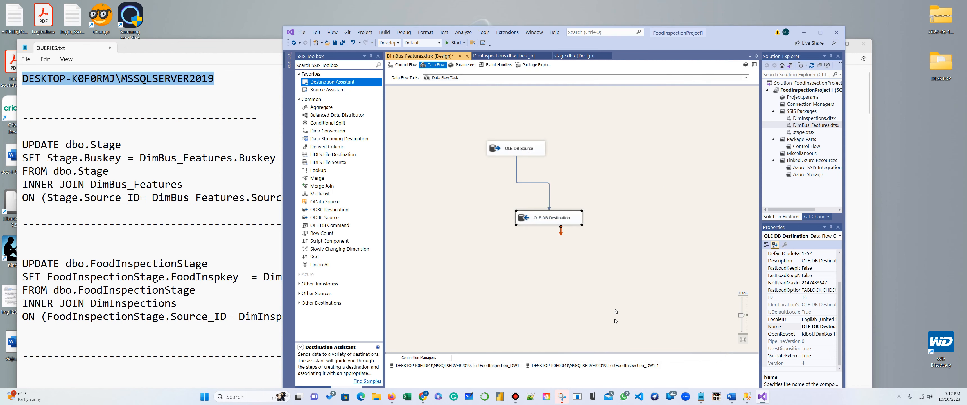
{"action": "right_click", "coordinate": [608, 189]}
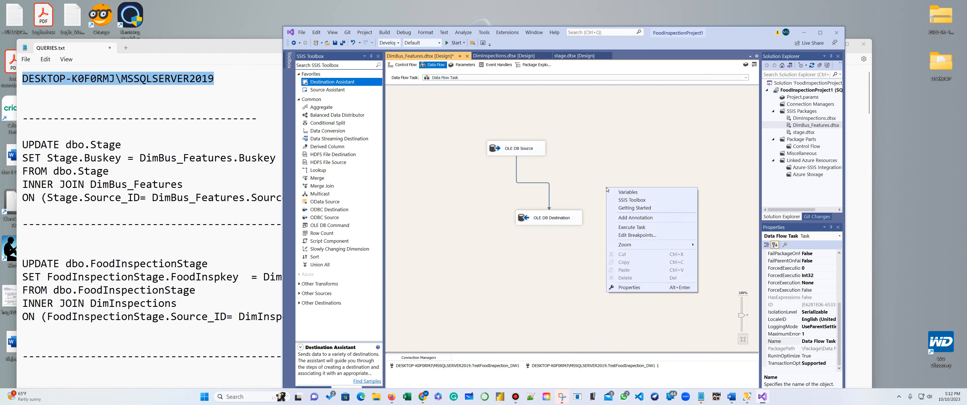
{"action": "left_click", "coordinate": [632, 228]}
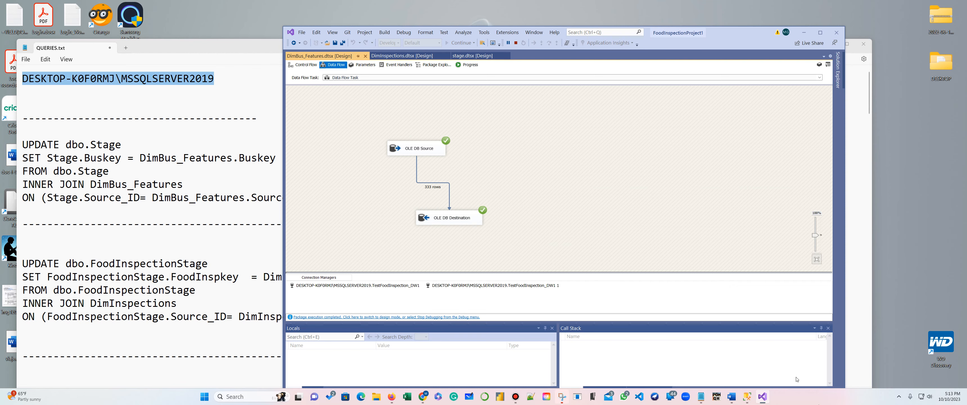
Step: Switch to SQL Server Management Studio, refresh the database objects and select the top 1000 rows of dbo.DimBus_Features
{"action": "left_click", "coordinate": [745, 396]}
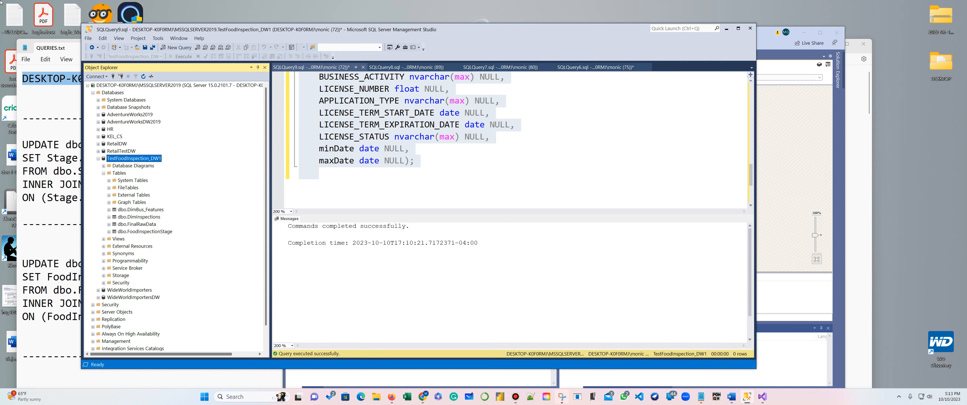
{"action": "left_click", "coordinate": [143, 76]}
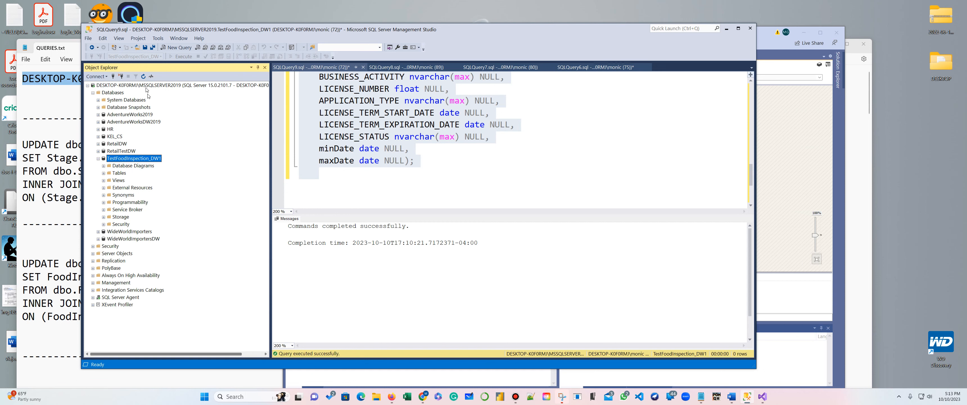
{"action": "left_click", "coordinate": [104, 172]}
{"action": "left_click", "coordinate": [137, 210]}
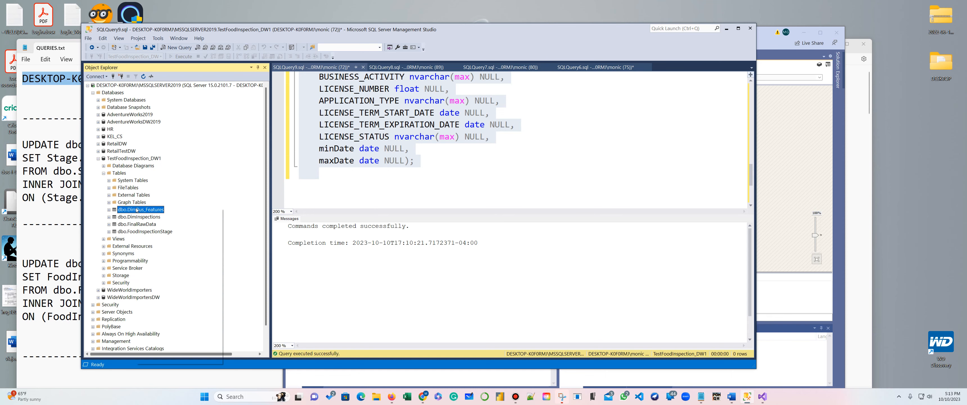
{"action": "right_click", "coordinate": [137, 211]}
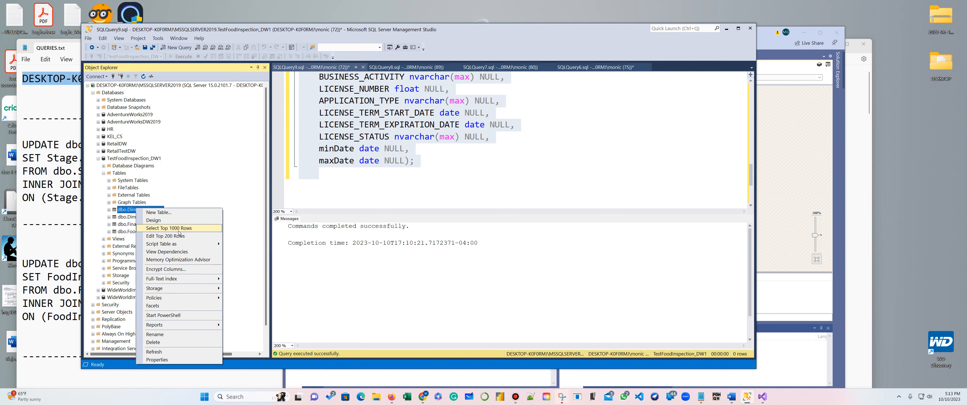
{"action": "left_click", "coordinate": [179, 228]}
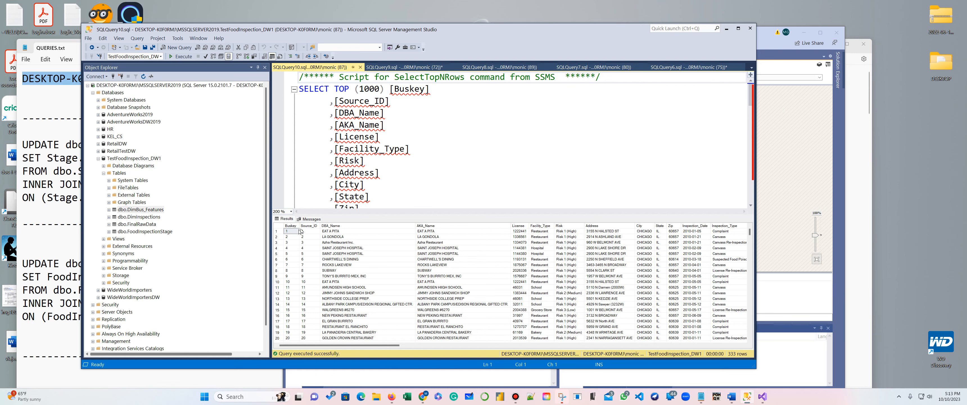
Step: Close the queries SQLQuery10, SQLQuery9 and SQLQuery8, discarding the unsaved changes
{"action": "left_click", "coordinate": [361, 67]}
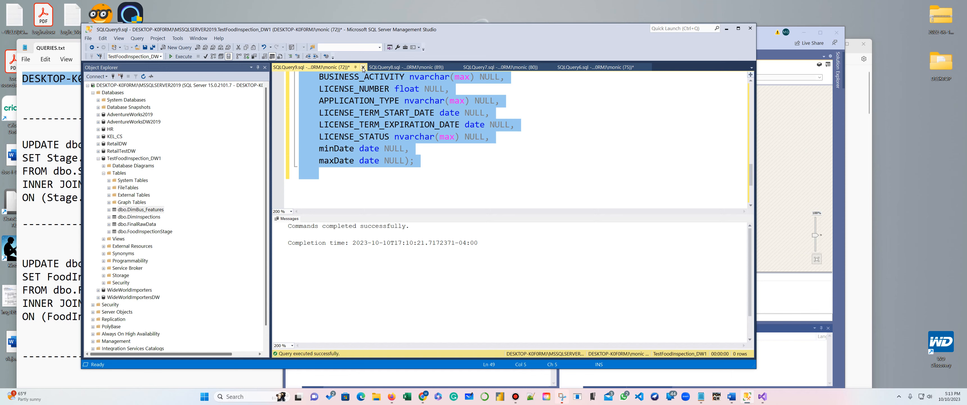
{"action": "left_click", "coordinate": [363, 68]}
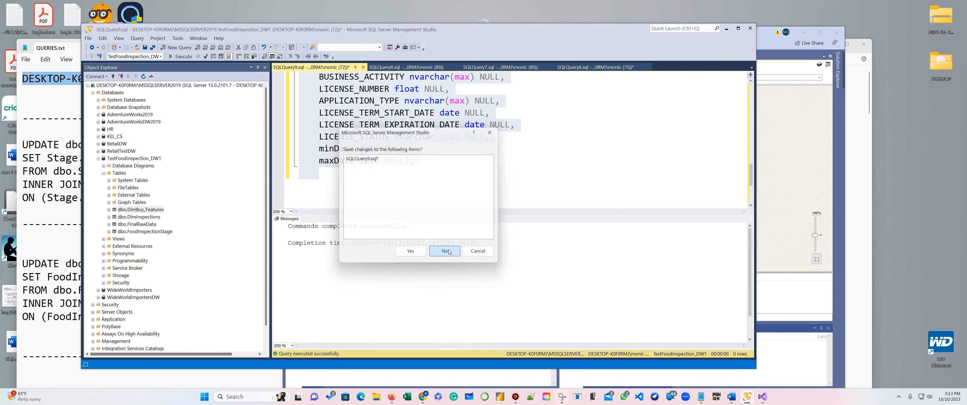
{"action": "left_click", "coordinate": [446, 251]}
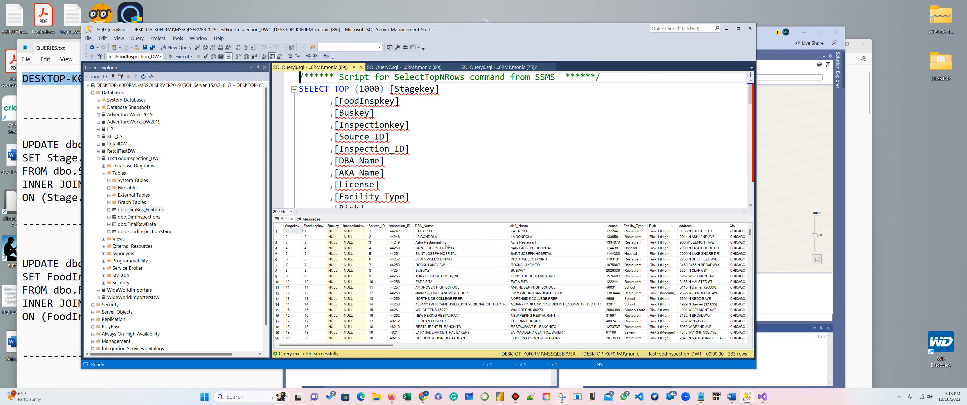
{"action": "left_click", "coordinate": [358, 67]}
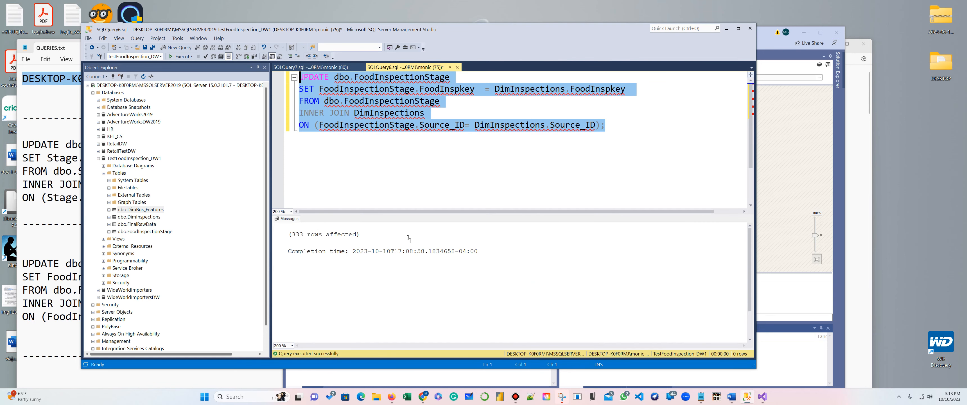
Step: Copy the whole UPDATE dbo.FoodInspectionStage statement from SQLQuery6
{"action": "left_click", "coordinate": [424, 125]}
{"action": "left_click_drag", "start_coordinate": [669, 137], "coordinate": [296, 77]}
{"action": "key", "text": "ctrl+c"}
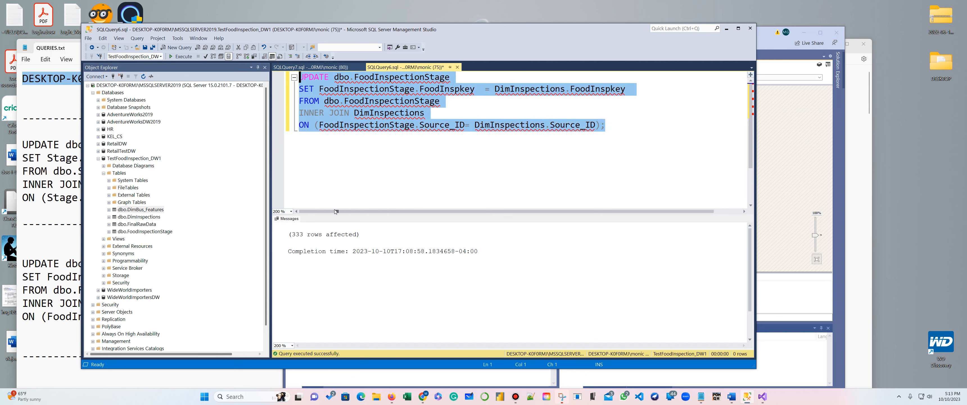
Step: Paste a second copy of the UPDATE dbo.FoodInspectionStage statement below the first one, separated by a blank line
{"action": "left_click", "coordinate": [331, 125]}
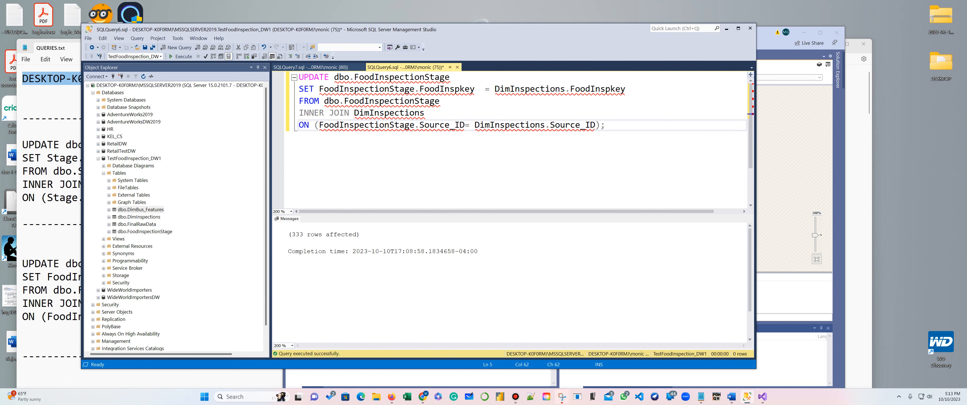
{"action": "key", "text": "Return"}
{"action": "key", "text": "Return"}
{"action": "key", "text": "ctrl+v"}
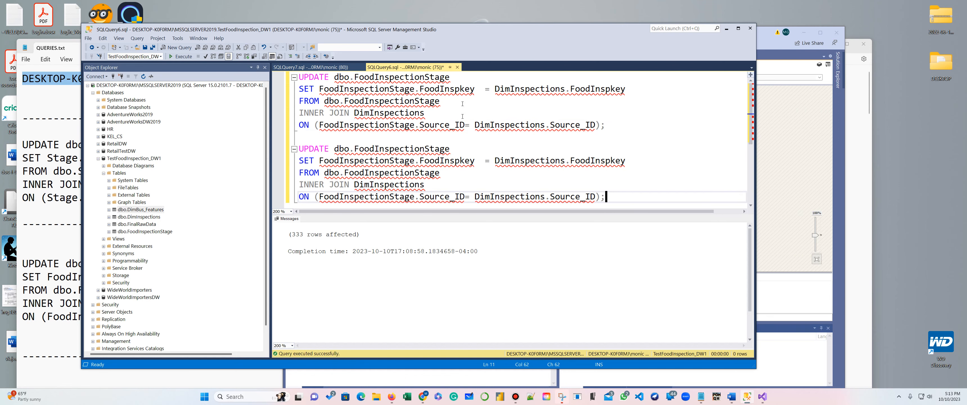
Step: In the second statement's SET line, replace the FoodInspkey column with Buskey on both sides of the equals sign
{"action": "left_click_drag", "start_coordinate": [462, 29], "coordinate": [616, 21]}
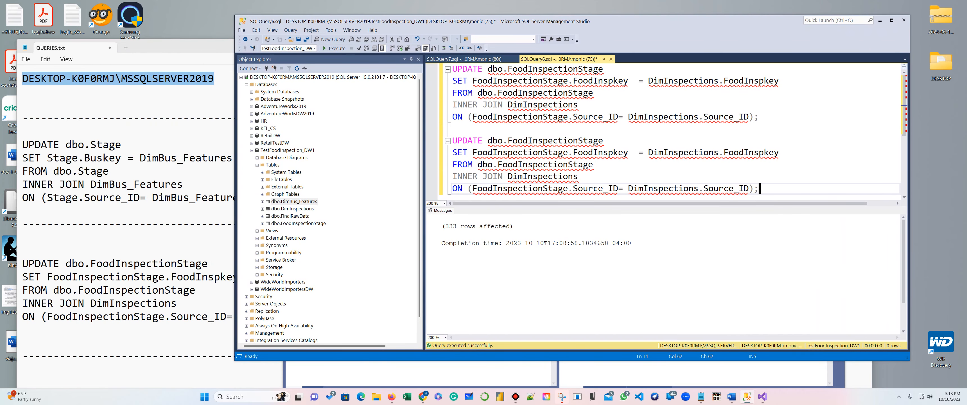
{"action": "mouse_move", "coordinate": [600, 154]}
{"action": "left_click_drag", "start_coordinate": [616, 154], "coordinate": [573, 154]}
{"action": "type", "text": "Bus"}
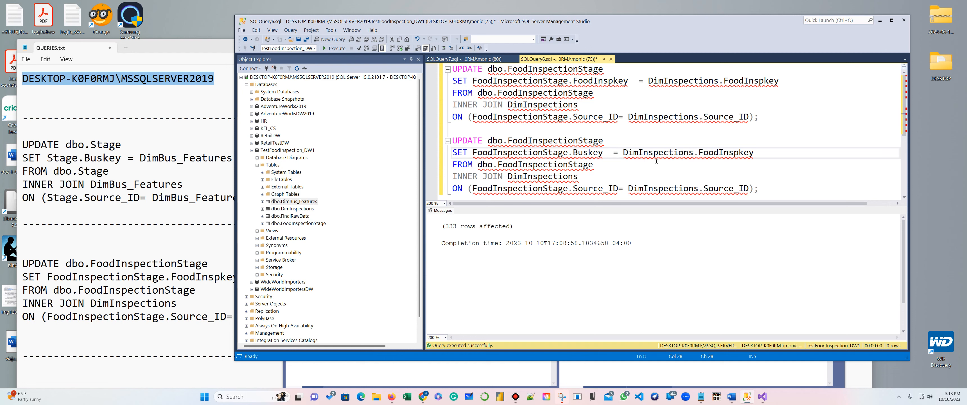
{"action": "left_click_drag", "start_coordinate": [604, 154], "coordinate": [574, 154]}
{"action": "key", "text": "ctrl+c"}
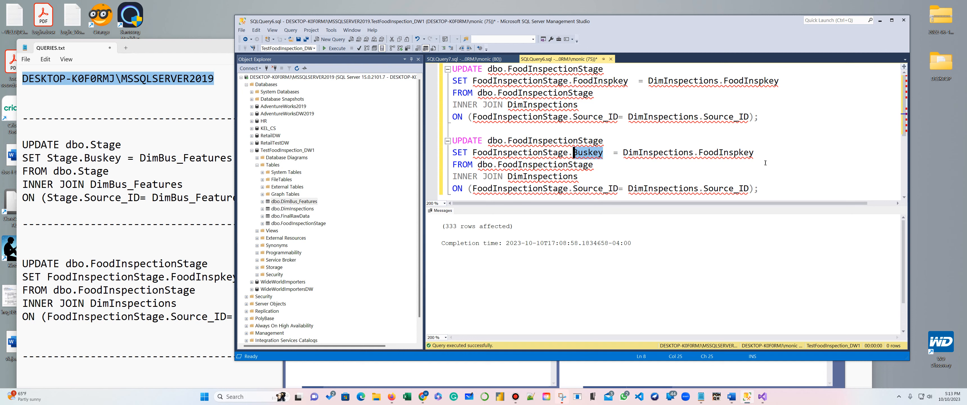
{"action": "left_click_drag", "start_coordinate": [760, 153], "coordinate": [699, 153]}
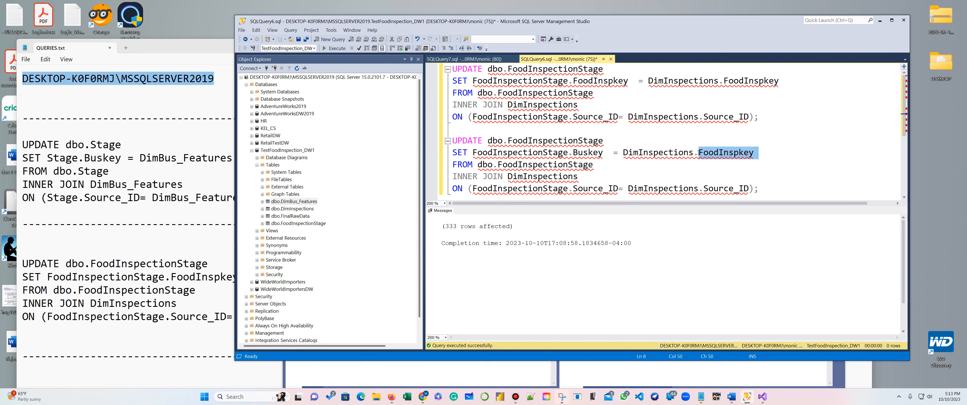
{"action": "key", "text": "ctrl+v"}
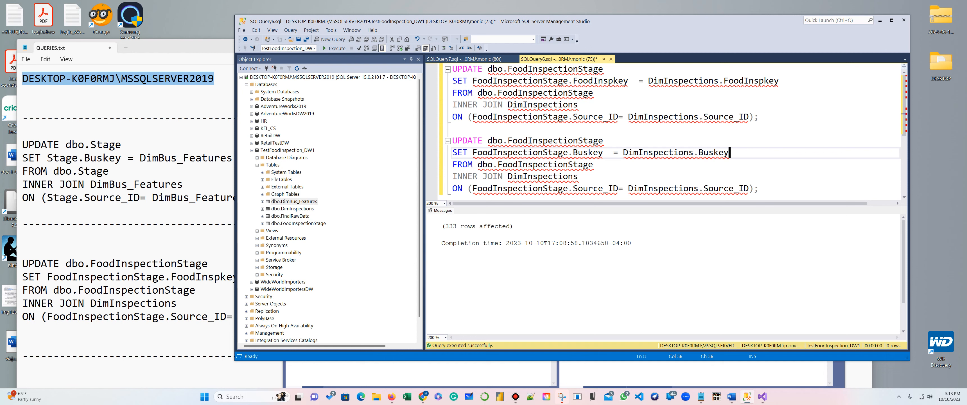
Step: Change the source table in the second statement's SET line from DimInspections to DimBus_Features
{"action": "left_click", "coordinate": [695, 153]}
{"action": "left_click_drag", "start_coordinate": [695, 153], "coordinate": [640, 153]}
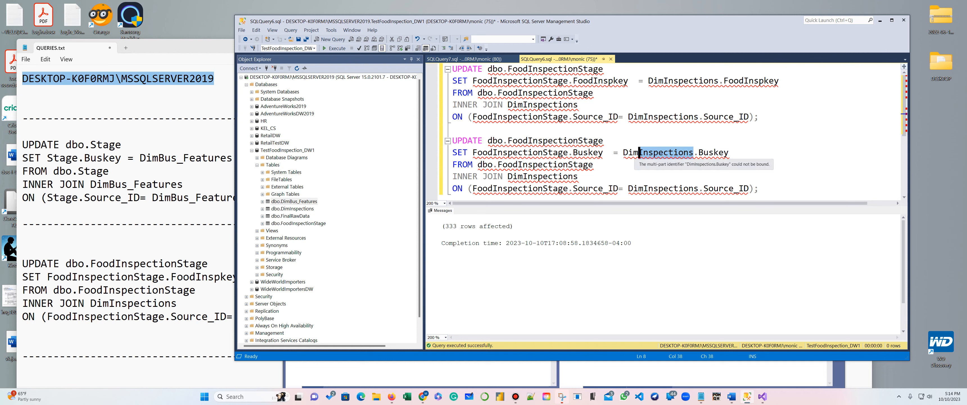
{"action": "type", "text": "Bus"}
{"action": "type", "text": "_Feat"}
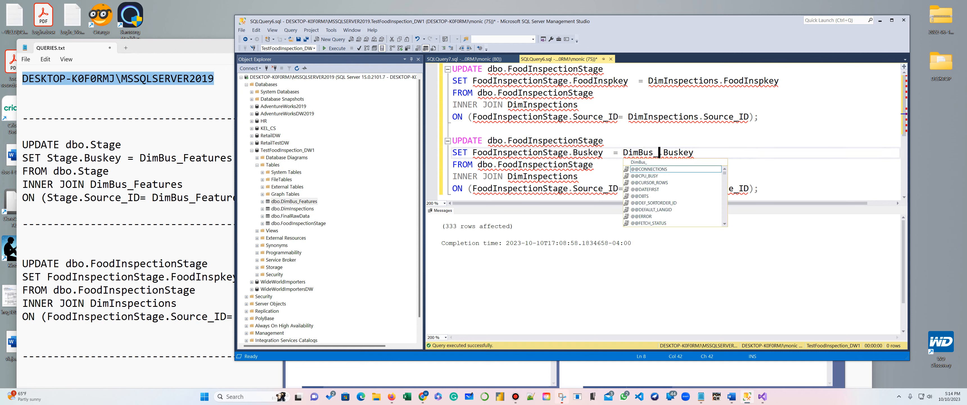
{"action": "type", "text": "ures"}
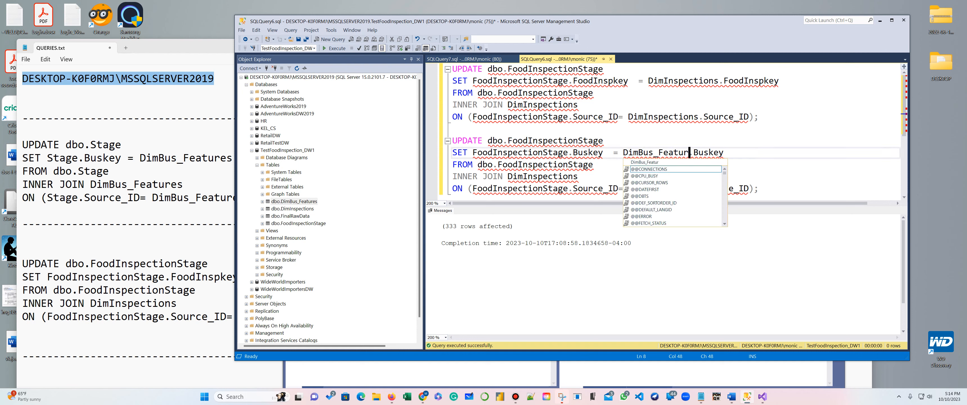
{"action": "left_click", "coordinate": [826, 172]}
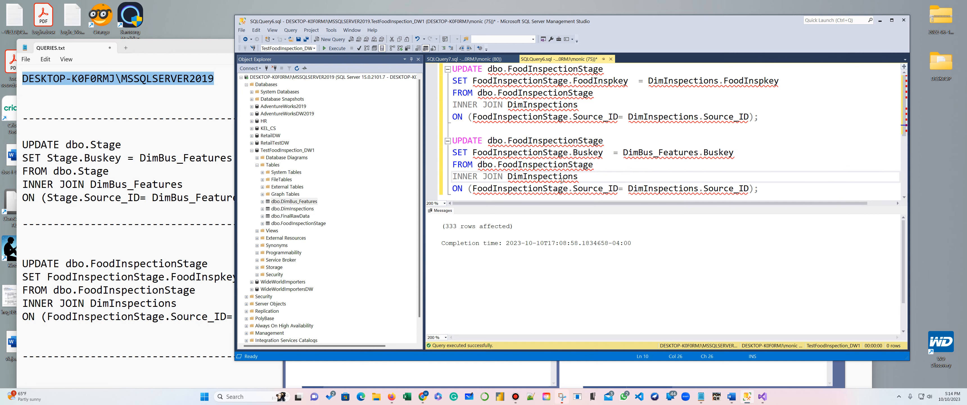
Step: Replace DimInspections with DimBus_Features in the second statement's INNER JOIN and ON lines, and execute only that statement
{"action": "left_click_drag", "start_coordinate": [698, 156], "coordinate": [619, 154]}
{"action": "key", "text": "ctrl+c"}
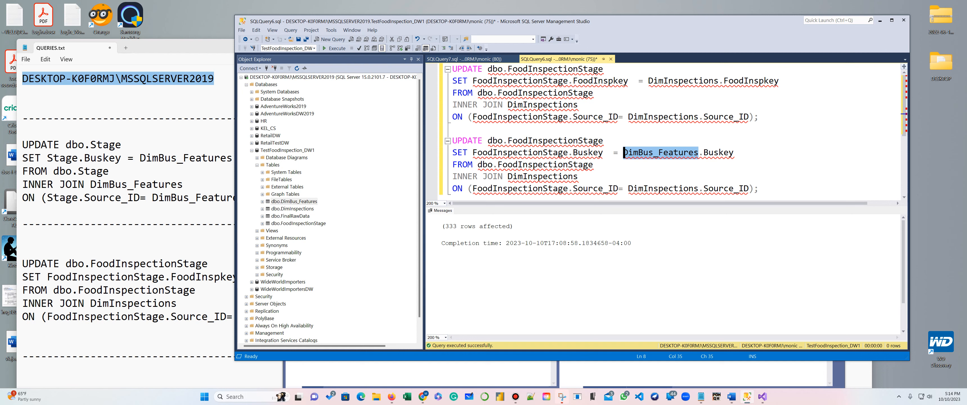
{"action": "left_click_drag", "start_coordinate": [578, 176], "coordinate": [508, 177]}
{"action": "key", "text": "ctrl+v"}
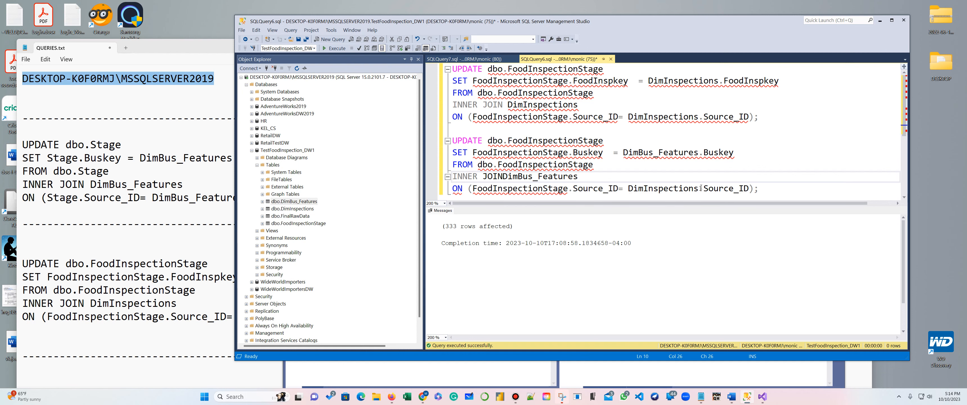
{"action": "left_click_drag", "start_coordinate": [699, 188], "coordinate": [628, 188]}
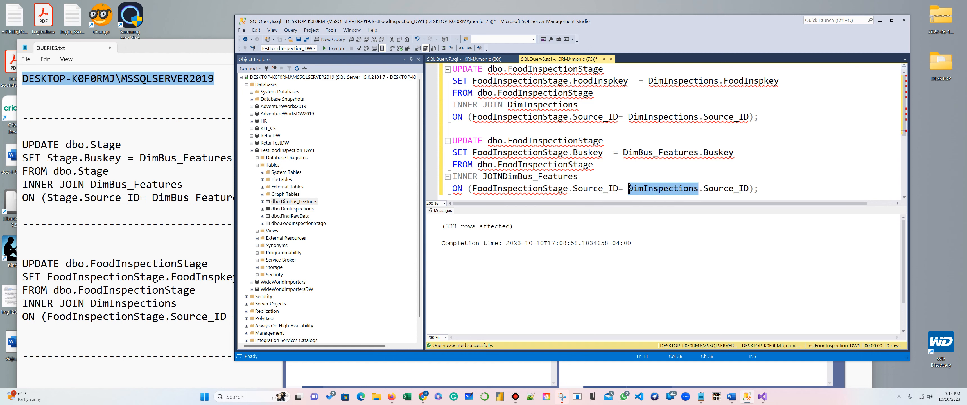
{"action": "key", "text": "ctrl+v"}
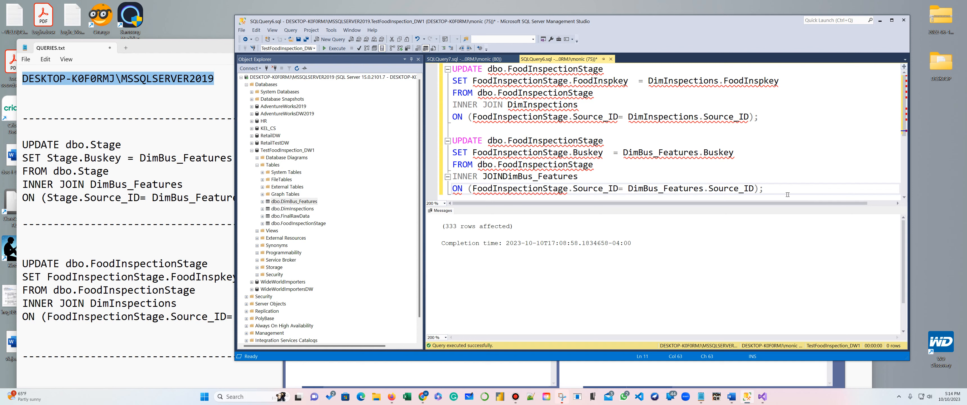
{"action": "left_click_drag", "start_coordinate": [787, 195], "coordinate": [452, 141]}
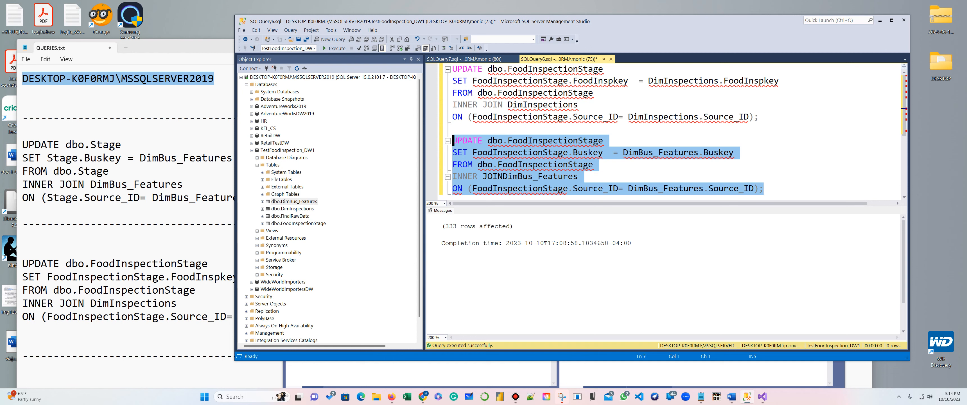
{"action": "left_click", "coordinate": [334, 48]}
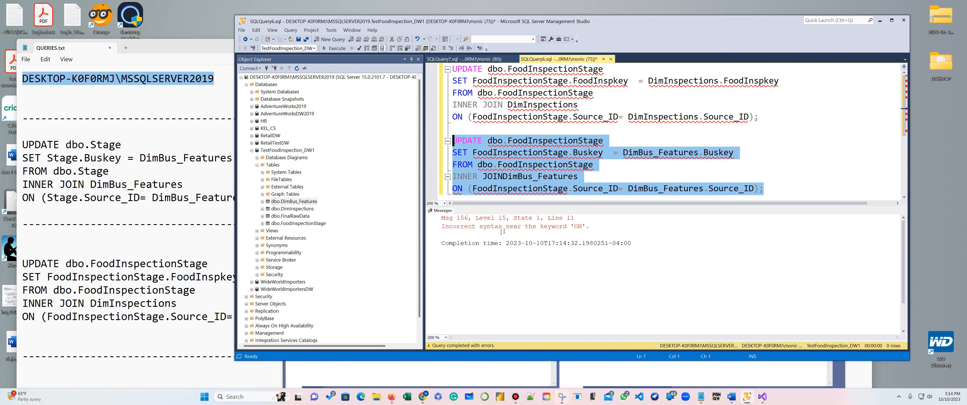
Step: Insert the missing space between JOIN and DimBus_Features, and execute the second UPDATE statement again
{"action": "left_click", "coordinate": [463, 188]}
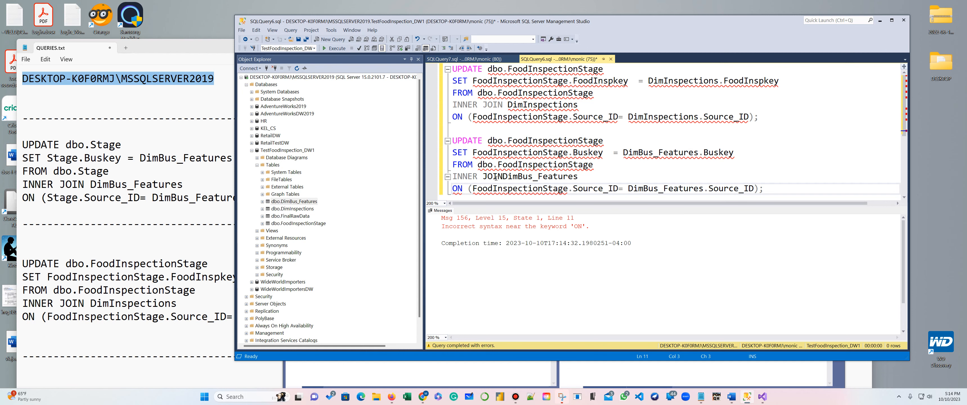
{"action": "left_click", "coordinate": [505, 176]}
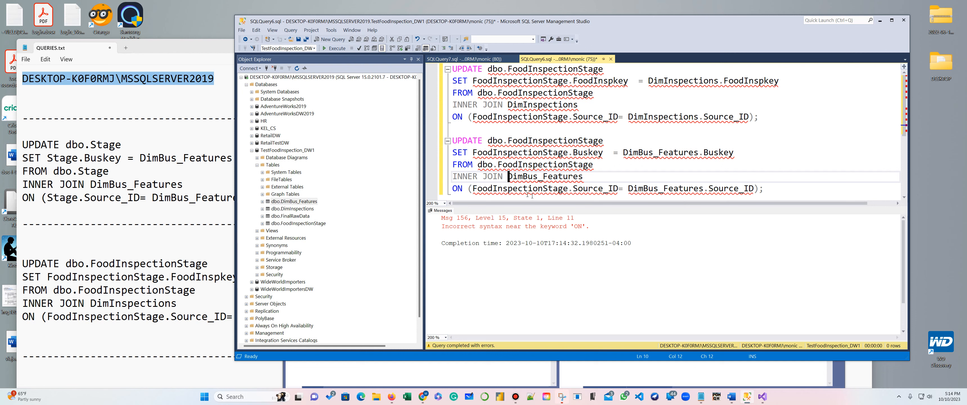
{"action": "left_click", "coordinate": [785, 192]}
{"action": "left_click_drag", "start_coordinate": [785, 192], "coordinate": [451, 137]}
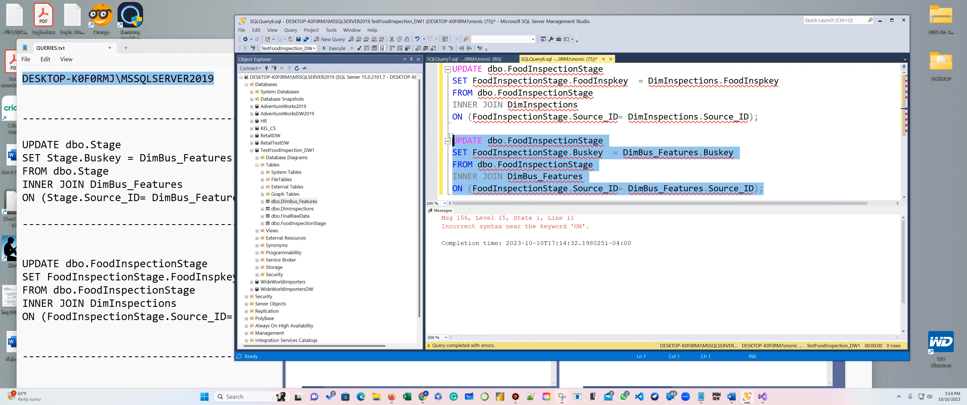
{"action": "left_click", "coordinate": [334, 49]}
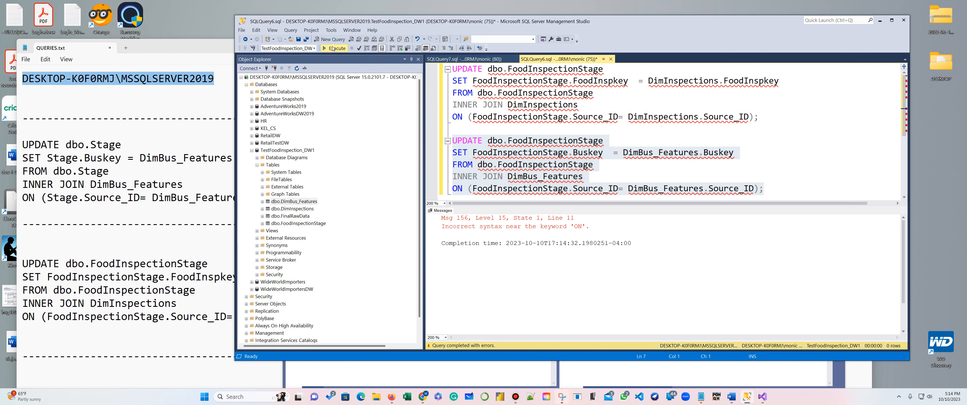
Step: Copy the Buskey UPDATE statement, replace the UPDATE dbo.Stage statement in QUERIES.txt with it, and save the file
{"action": "right_click", "coordinate": [547, 157]}
{"action": "left_click", "coordinate": [580, 171]}
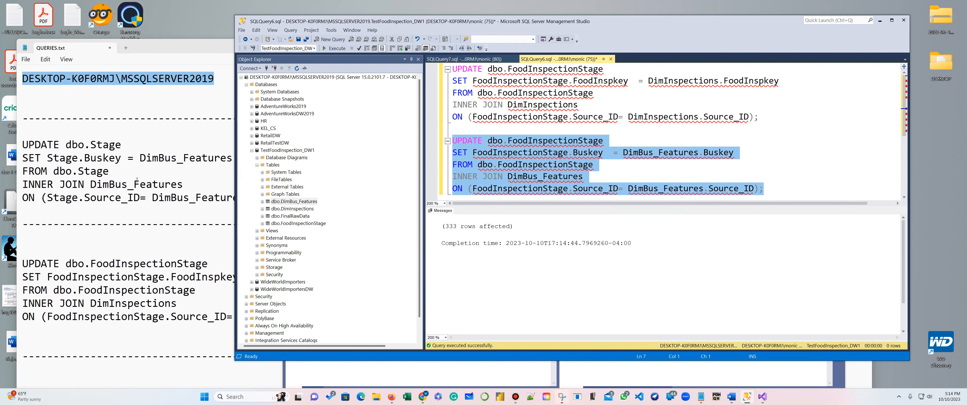
{"action": "left_click", "coordinate": [134, 183]}
{"action": "left_click_drag", "start_coordinate": [319, 198], "coordinate": [23, 145]}
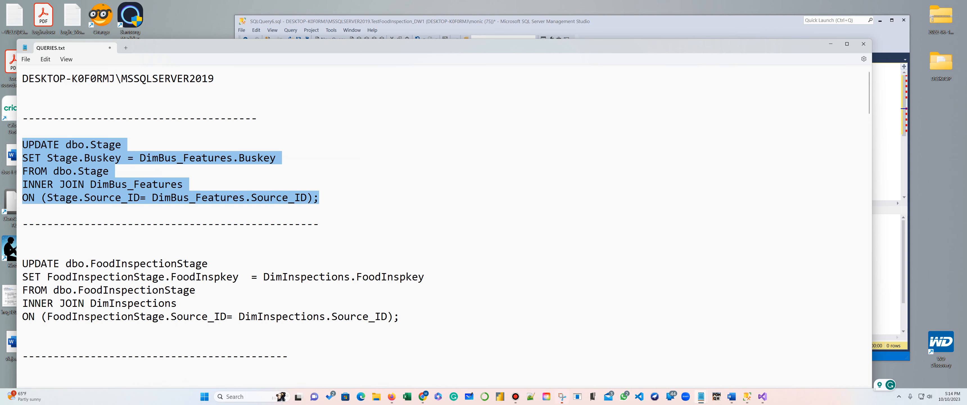
{"action": "key", "text": "ctrl+v"}
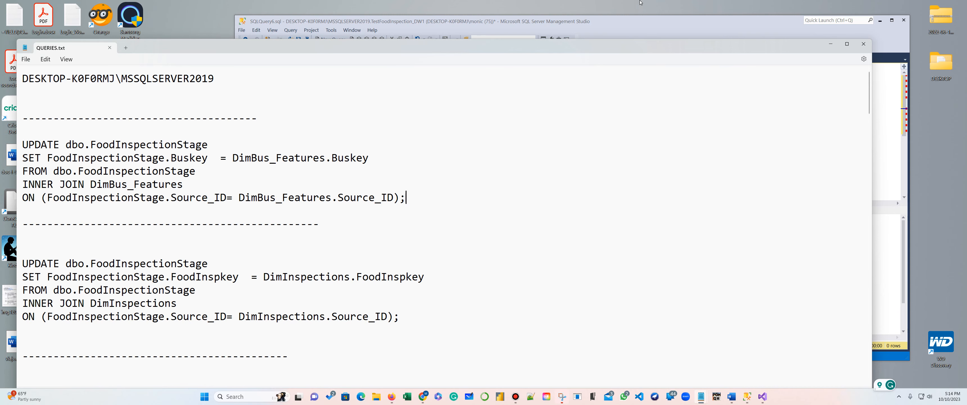
Step: Return to SQL Server Management Studio, refresh the database objects and select the top 1000 rows of dbo.FoodInspectionStage
{"action": "left_click_drag", "start_coordinate": [651, 22], "coordinate": [650, 25]}
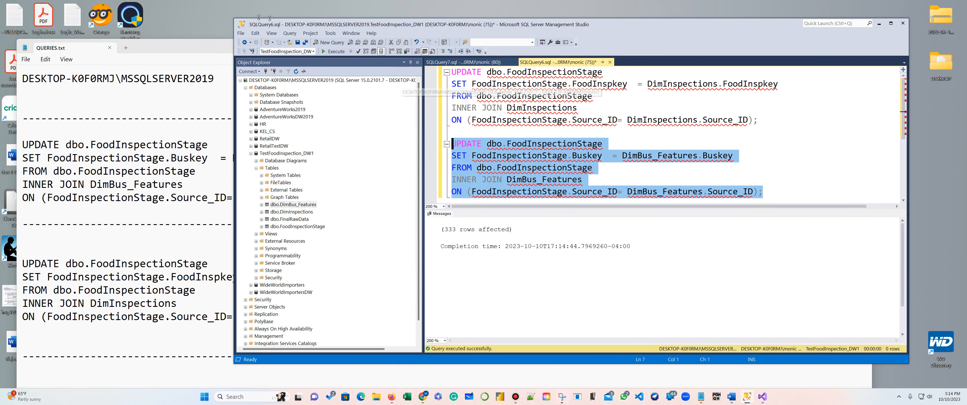
{"action": "left_click", "coordinate": [295, 71]}
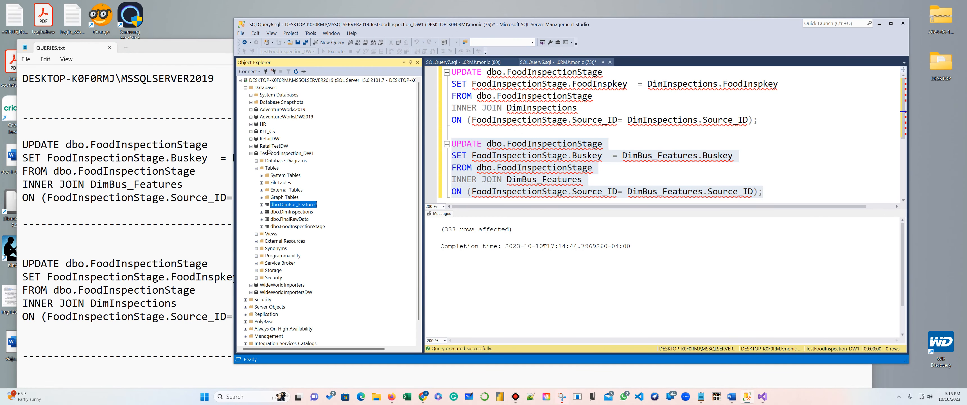
{"action": "left_click", "coordinate": [251, 153]}
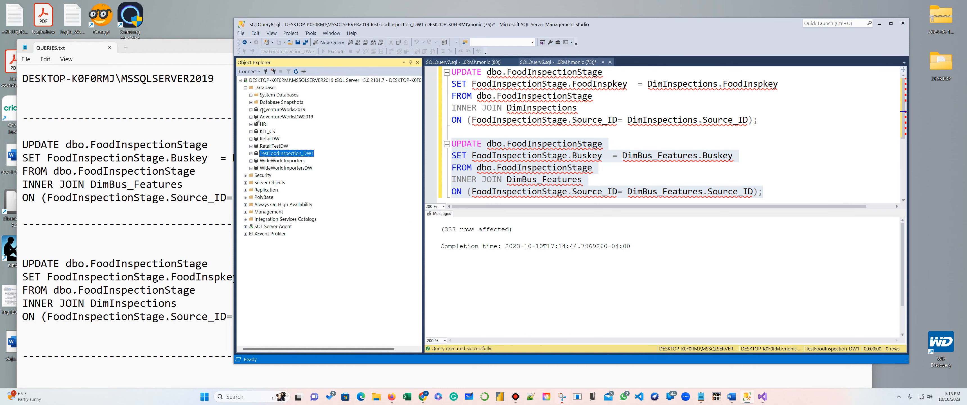
{"action": "left_click", "coordinate": [251, 154]}
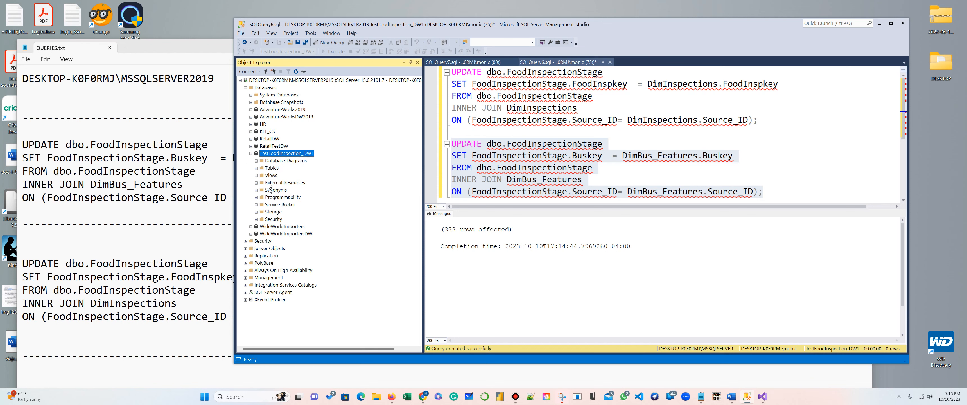
{"action": "left_click", "coordinate": [256, 168]}
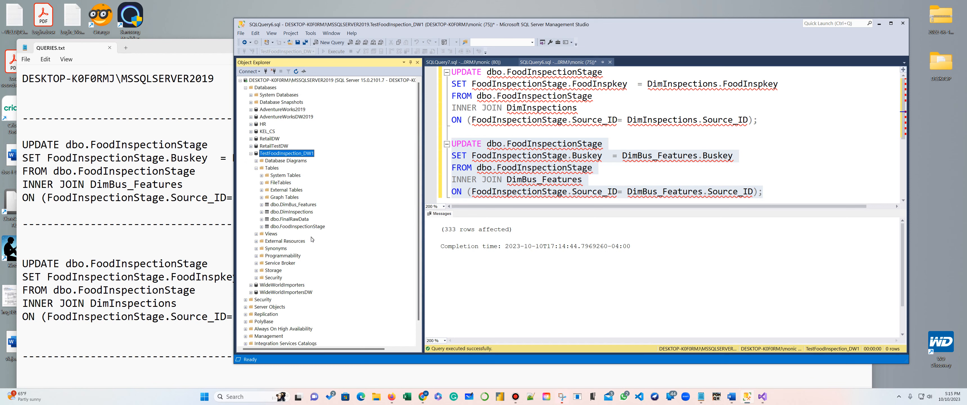
{"action": "right_click", "coordinate": [290, 226]}
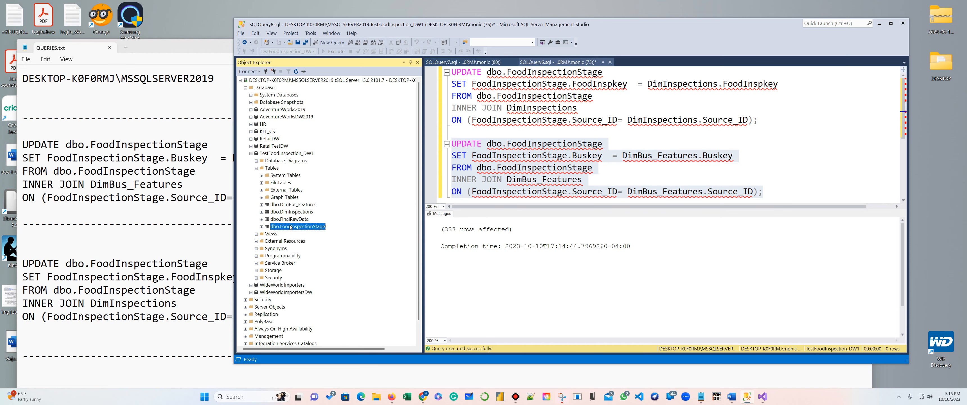
{"action": "left_click", "coordinate": [315, 245]}
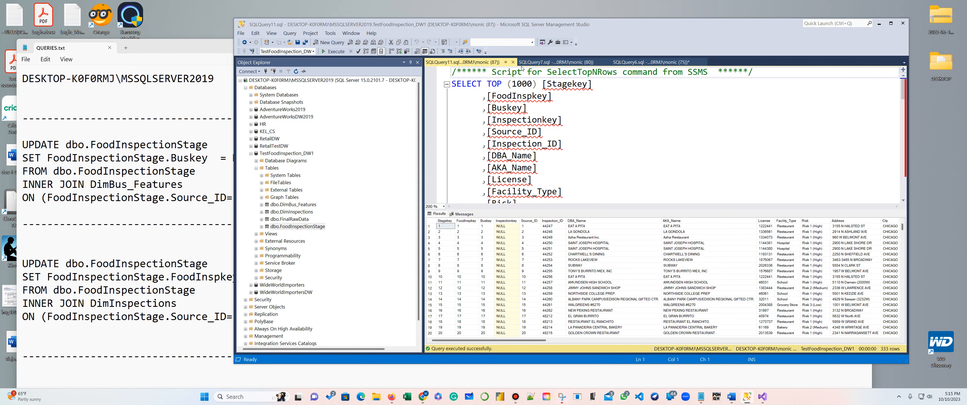
Step: Close the queries SQLQuery11 and SQLQuery7, leaving only SQLQuery6 open
{"action": "left_click", "coordinate": [513, 63]}
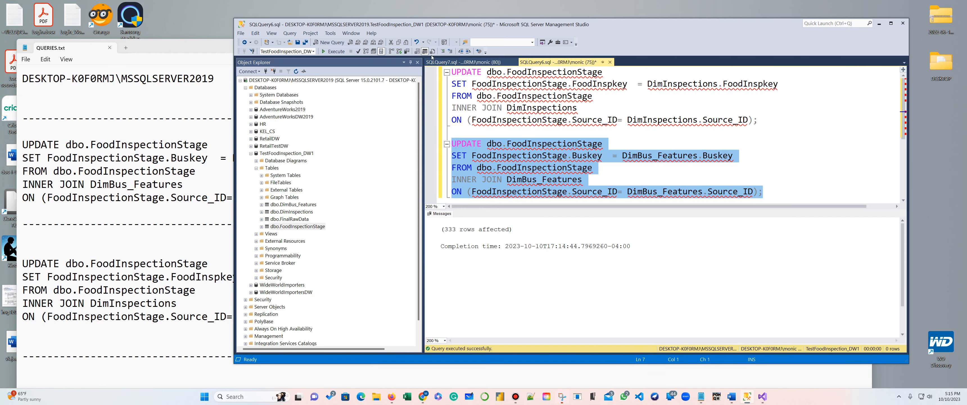
{"action": "left_click", "coordinate": [488, 62]}
{"action": "left_click", "coordinate": [514, 62]}
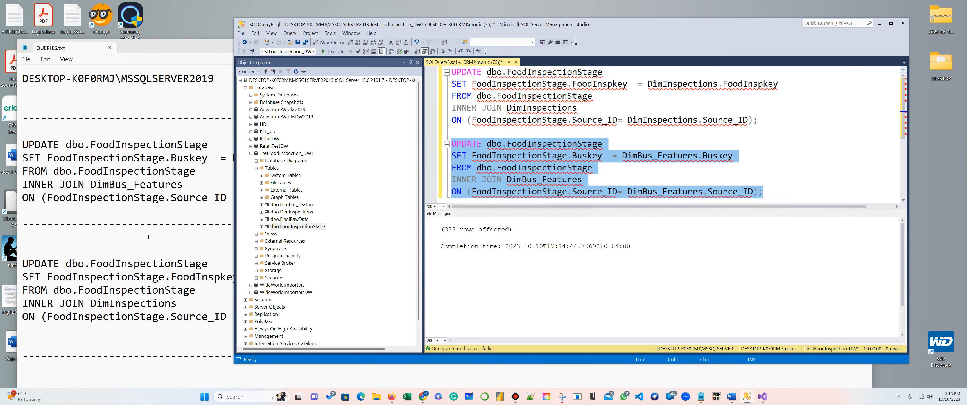
Step: In QUERIES.txt, find the CREATE TABLE dbo.FactInspections statement and copy it completely
{"action": "left_click", "coordinate": [173, 231]}
{"action": "scroll", "coordinate": [174, 230], "scroll_direction": "down", "scroll_amount": 10}
{"action": "scroll", "coordinate": [173, 231], "scroll_direction": "up", "scroll_amount": 5}
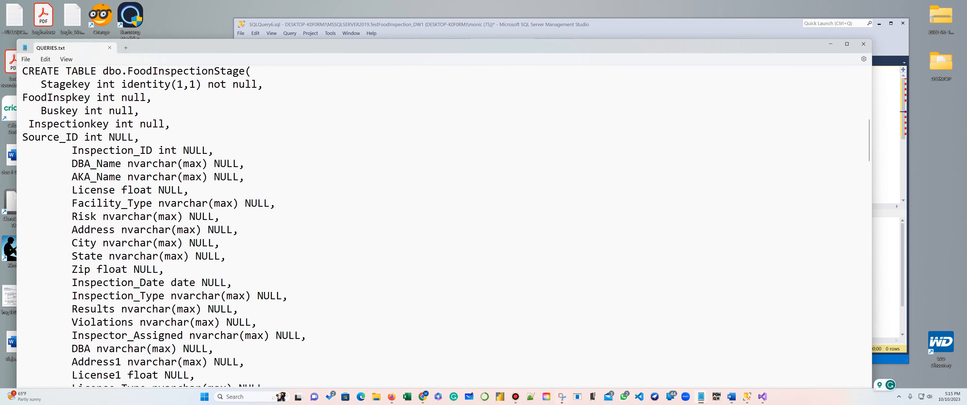
{"action": "scroll", "coordinate": [168, 178], "scroll_direction": "down", "scroll_amount": 6}
{"action": "scroll", "coordinate": [167, 178], "scroll_direction": "down", "scroll_amount": 13}
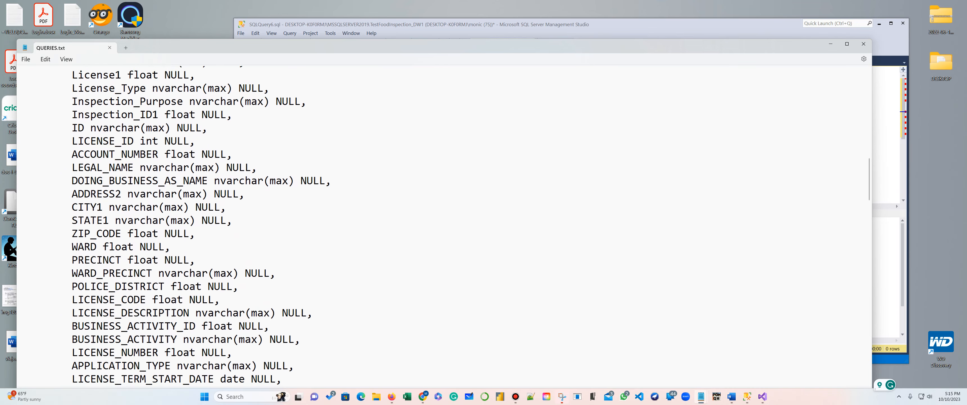
{"action": "scroll", "coordinate": [168, 178], "scroll_direction": "down", "scroll_amount": 15}
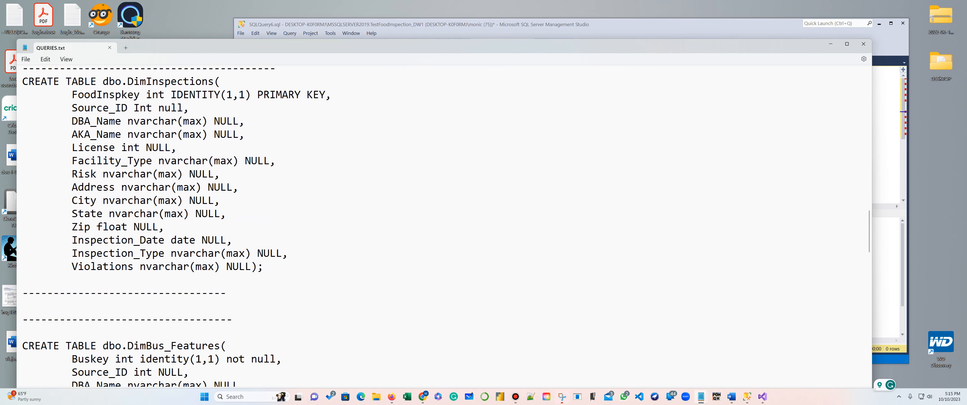
{"action": "scroll", "coordinate": [168, 178], "scroll_direction": "down", "scroll_amount": 8}
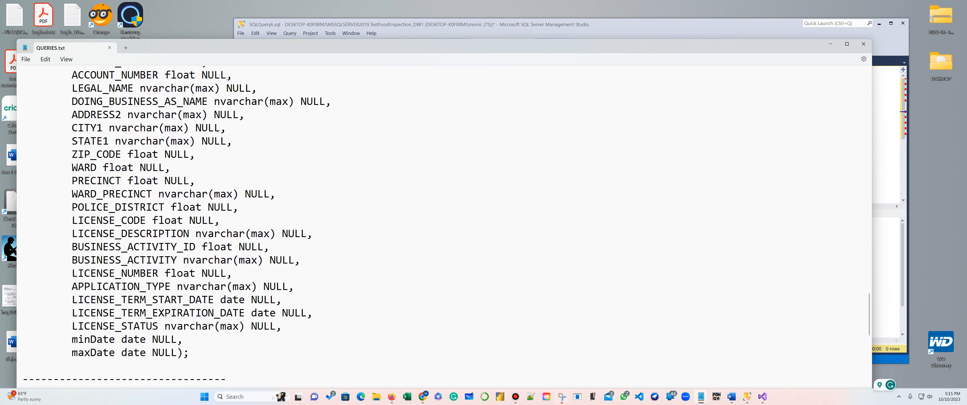
{"action": "left_click_drag", "start_coordinate": [145, 291], "coordinate": [5, 155]}
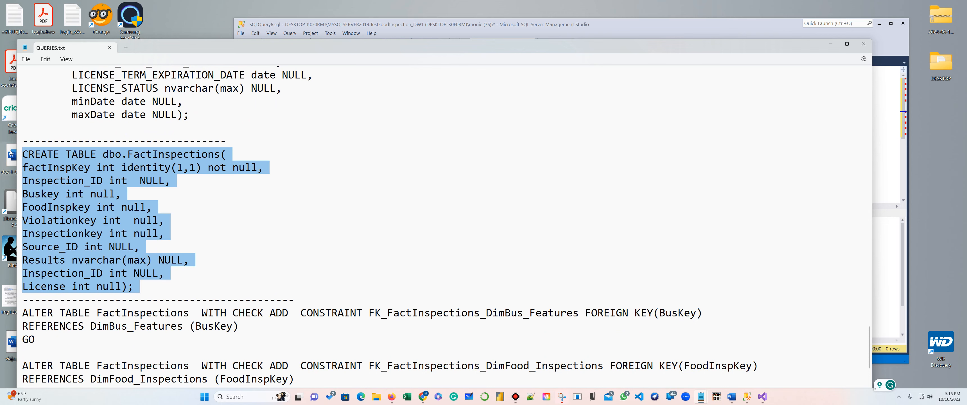
{"action": "right_click", "coordinate": [59, 166]}
{"action": "left_click", "coordinate": [75, 202]}
Step: Switch to SQL Server Management Studio and paste the copied CREATE TABLE dbo.FactInspections statement into a new query
{"action": "scroll", "coordinate": [312, 223], "scroll_direction": "up", "scroll_amount": 15}
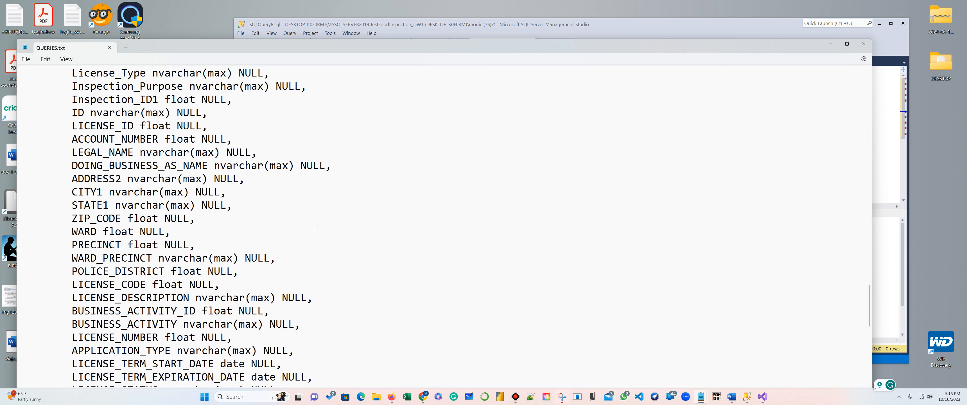
{"action": "scroll", "coordinate": [312, 223], "scroll_direction": "up", "scroll_amount": 12}
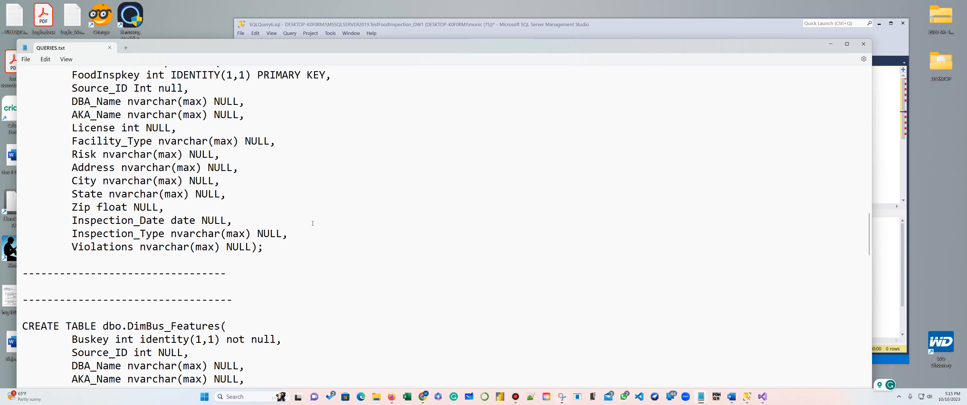
{"action": "scroll", "coordinate": [312, 223], "scroll_direction": "up", "scroll_amount": 12}
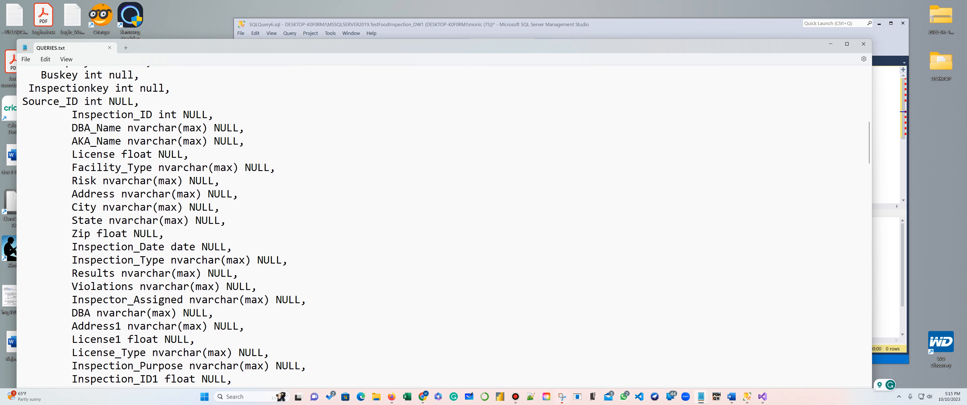
{"action": "scroll", "coordinate": [311, 219], "scroll_direction": "up", "scroll_amount": 3}
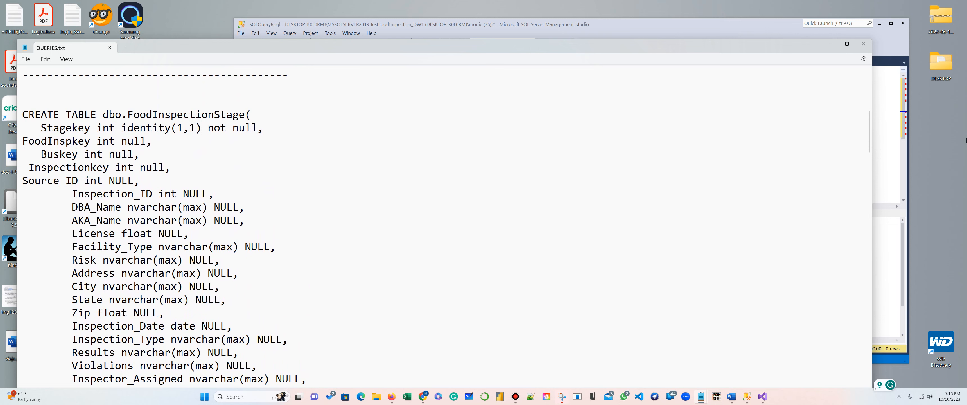
{"action": "left_click", "coordinate": [734, 29]}
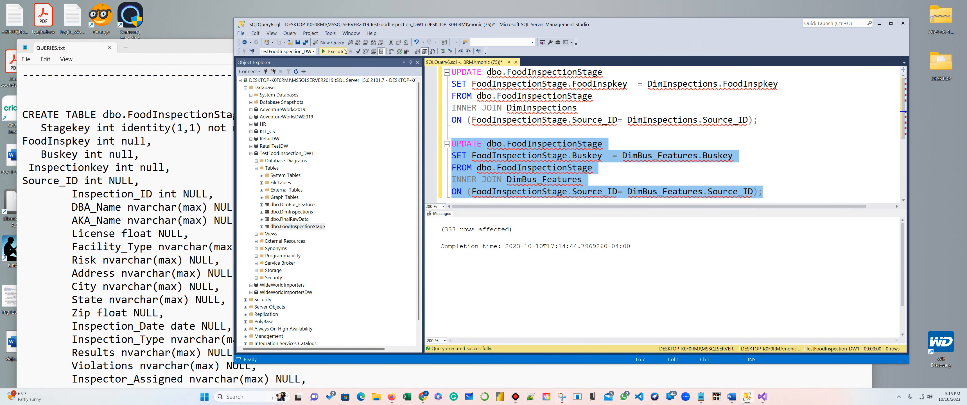
{"action": "left_click", "coordinate": [327, 41]}
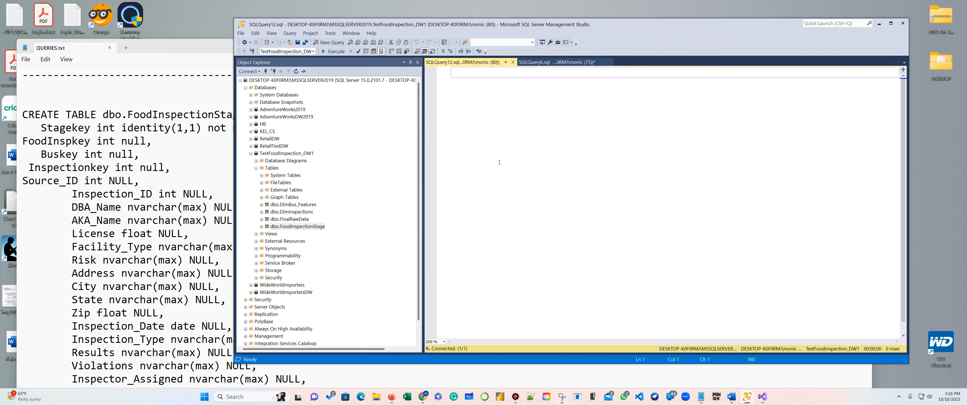
{"action": "key", "text": "ctrl+v"}
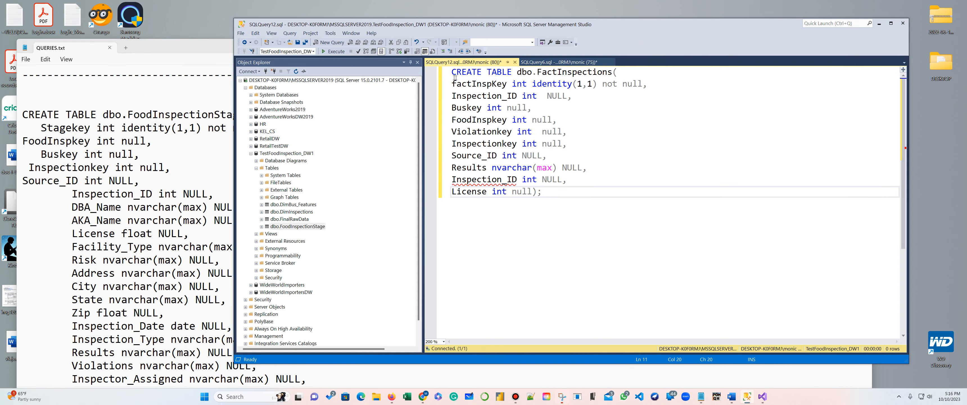
Step: Rename the factInspKey column to FactInspKey and delete the duplicate Inspection_ID line above License in the CREATE TABLE statement
{"action": "left_click", "coordinate": [452, 84]}
{"action": "key", "text": "Delete"}
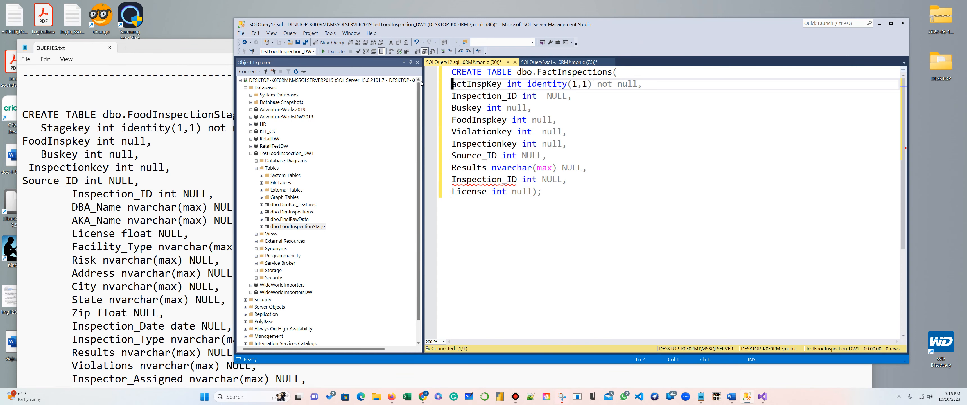
{"action": "type", "text": "F"}
{"action": "left_click", "coordinate": [498, 179]}
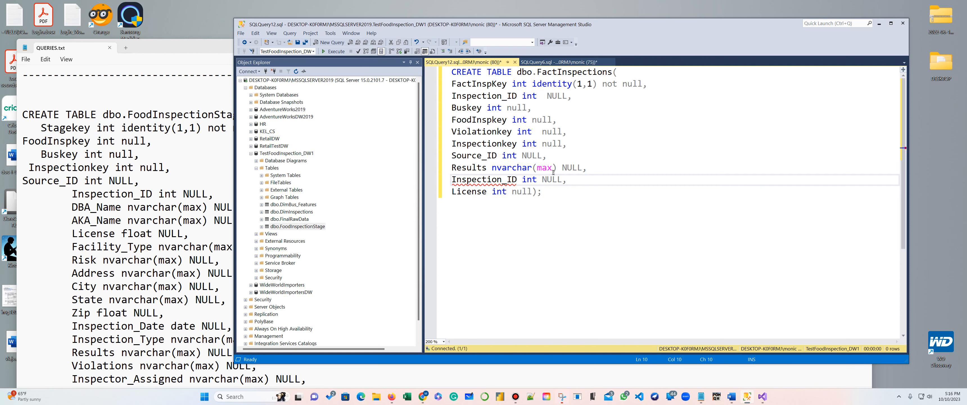
{"action": "mouse_move", "coordinate": [463, 179]}
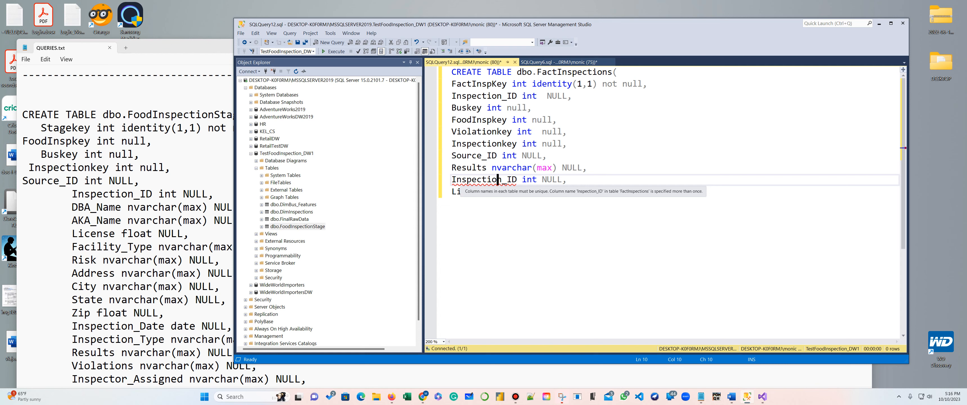
{"action": "mouse_move", "coordinate": [500, 180]}
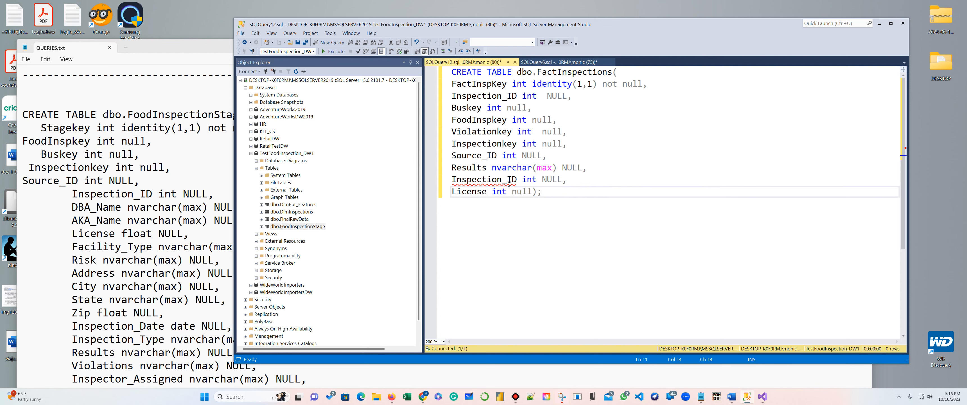
{"action": "key", "text": "End"}
{"action": "left_click_drag", "start_coordinate": [568, 179], "coordinate": [452, 180]}
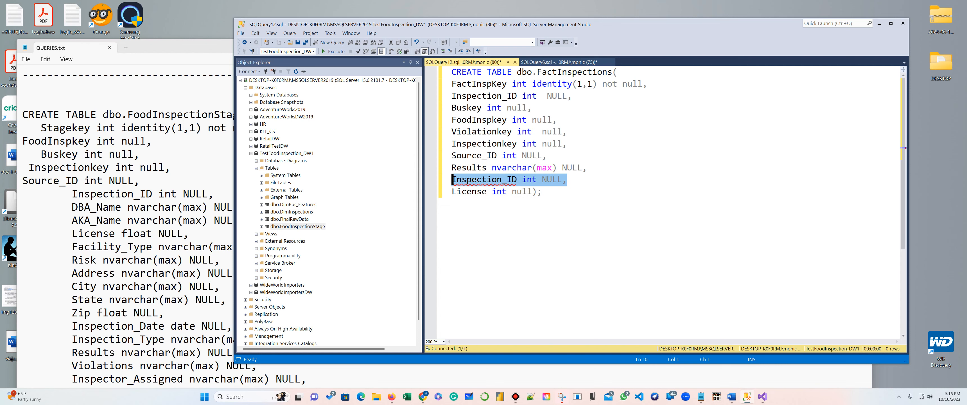
{"action": "key", "text": "Delete"}
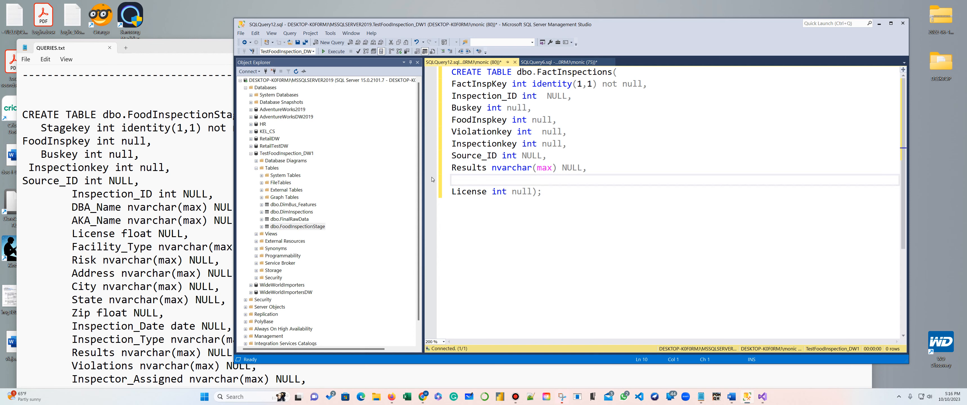
{"action": "key", "text": "Delete"}
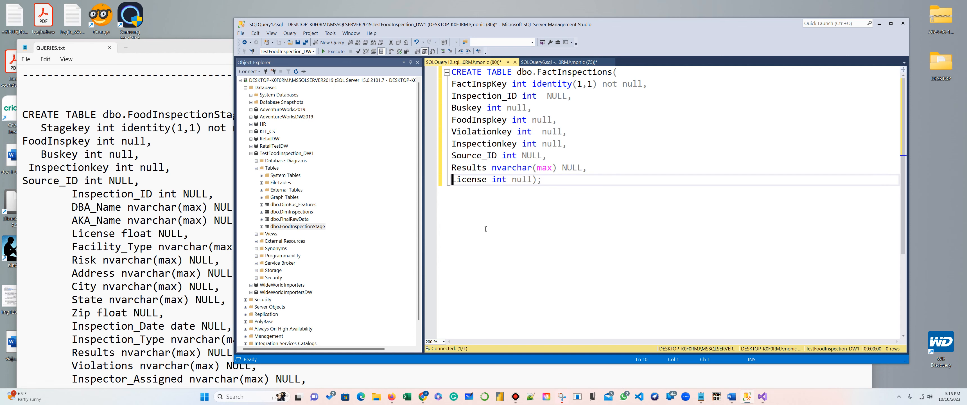
Step: Select the whole CREATE TABLE dbo.FactInspections statement and execute it
{"action": "left_click", "coordinate": [527, 180]}
{"action": "left_click_drag", "start_coordinate": [546, 179], "coordinate": [451, 72]}
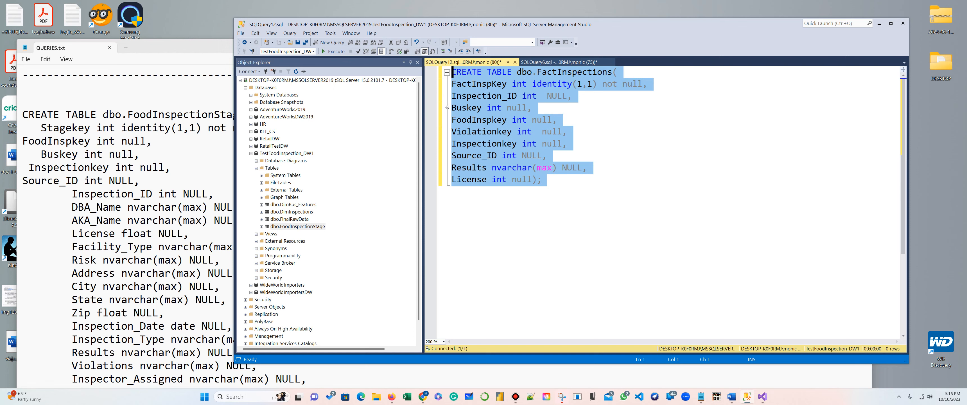
{"action": "left_click", "coordinate": [331, 51]}
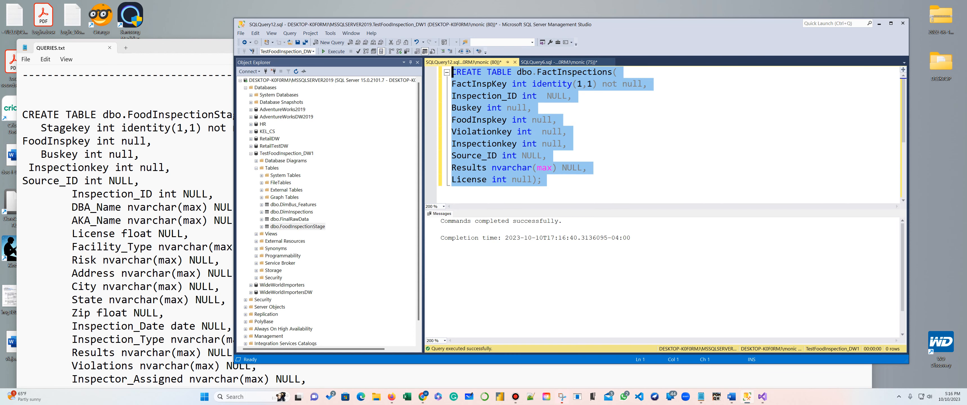
Step: Select the top 1000 rows of dbo.FoodInspectionStage, and delete "Inspectionkey int null," from that table's CREATE TABLE statement in QUERIES.txt
{"action": "right_click", "coordinate": [309, 226]}
{"action": "left_click", "coordinate": [331, 248]}
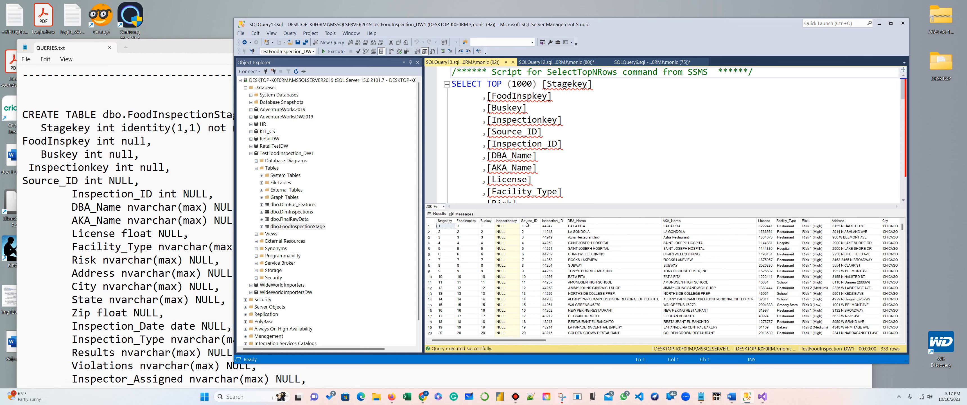
{"action": "left_click", "coordinate": [167, 180]}
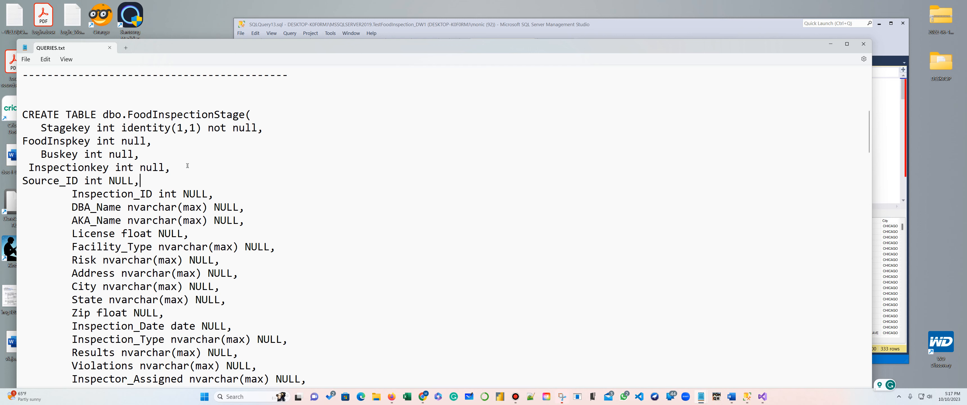
{"action": "left_click_drag", "start_coordinate": [171, 167], "coordinate": [20, 163]}
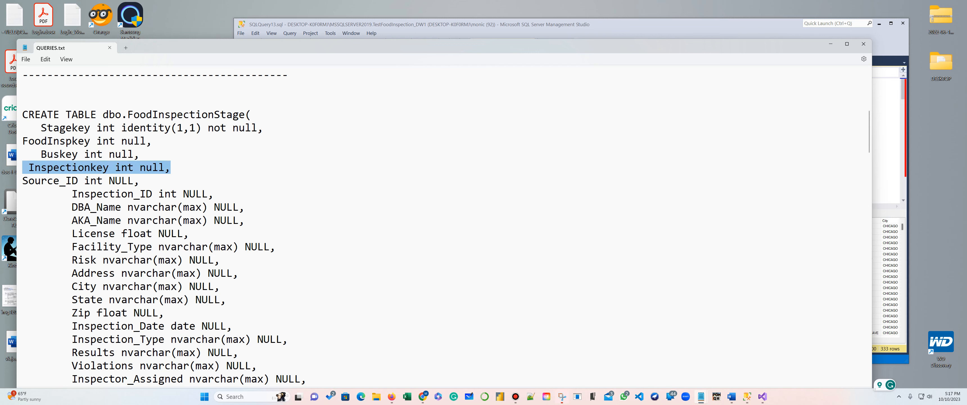
{"action": "scroll", "coordinate": [288, 334], "scroll_direction": "down", "scroll_amount": 16}
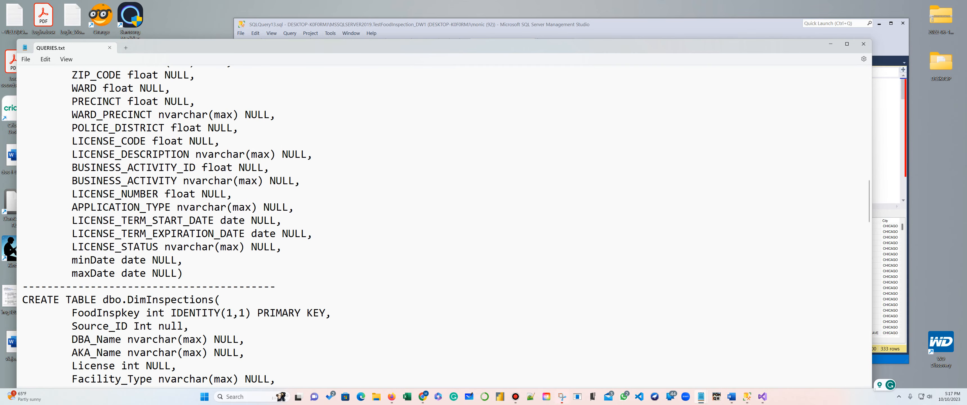
{"action": "scroll", "coordinate": [239, 225], "scroll_direction": "up", "scroll_amount": 16}
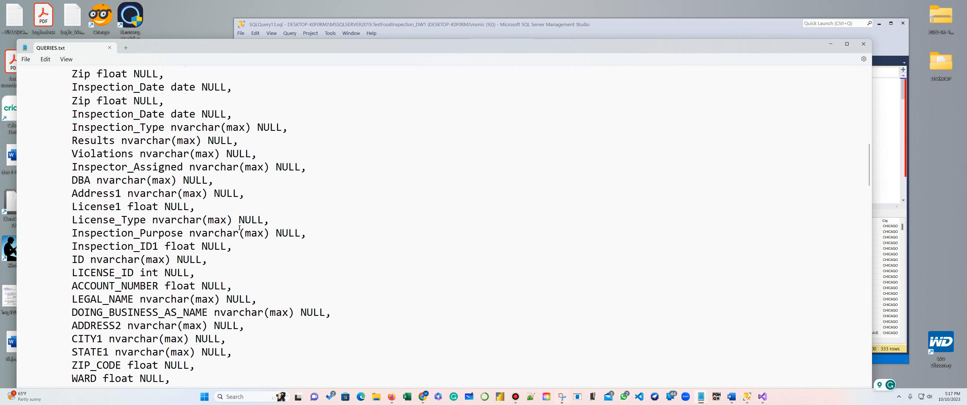
{"action": "scroll", "coordinate": [239, 226], "scroll_direction": "down", "scroll_amount": 5}
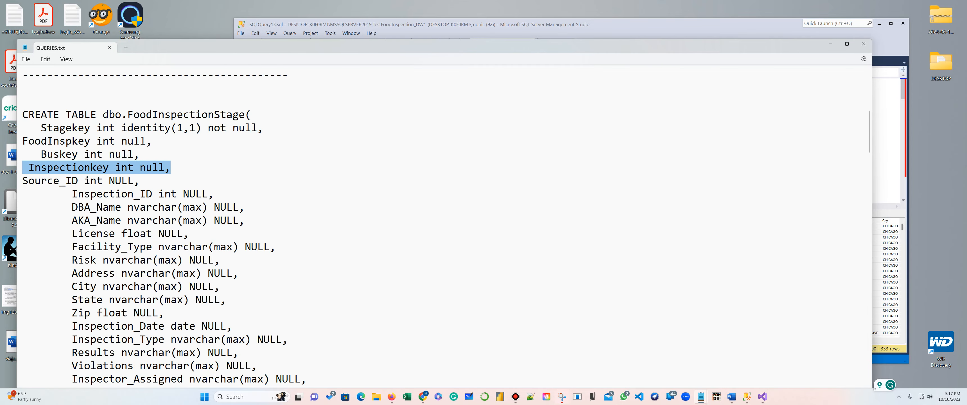
{"action": "key", "text": "Delete"}
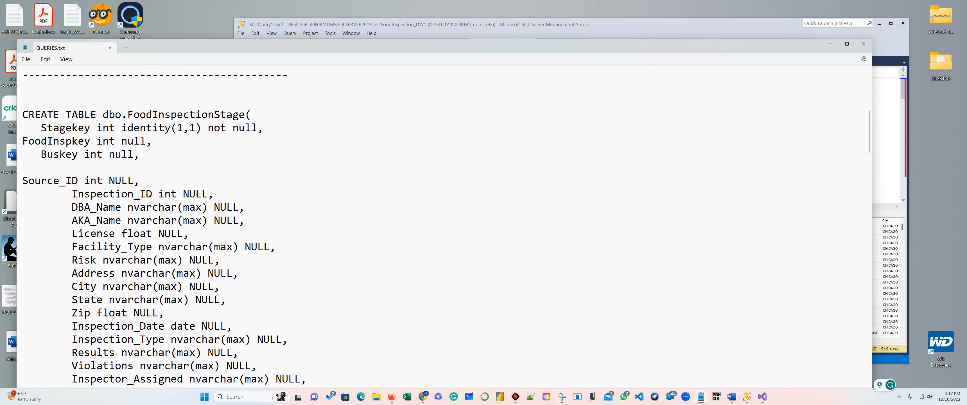
Step: Return to SQL Server Management Studio, refresh the database objects and expand the tables of TestFoodInspection_DW1
{"action": "left_click", "coordinate": [726, 27]}
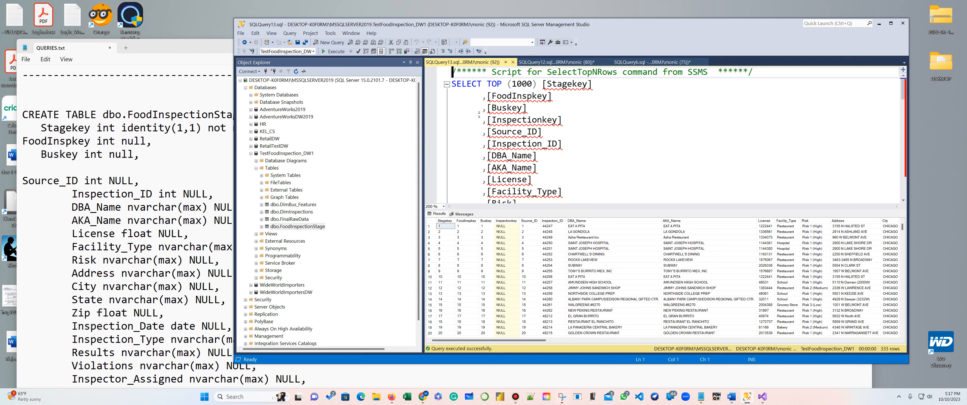
{"action": "left_click", "coordinate": [295, 72]}
{"action": "left_click", "coordinate": [251, 153]}
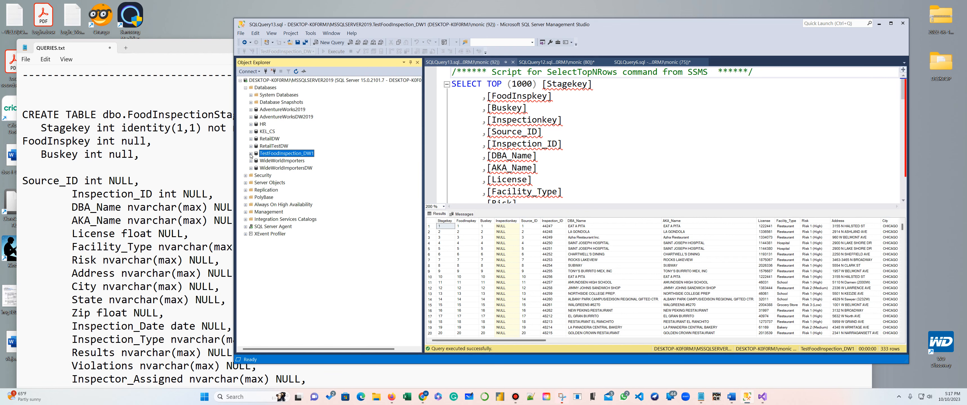
{"action": "left_click", "coordinate": [251, 153]}
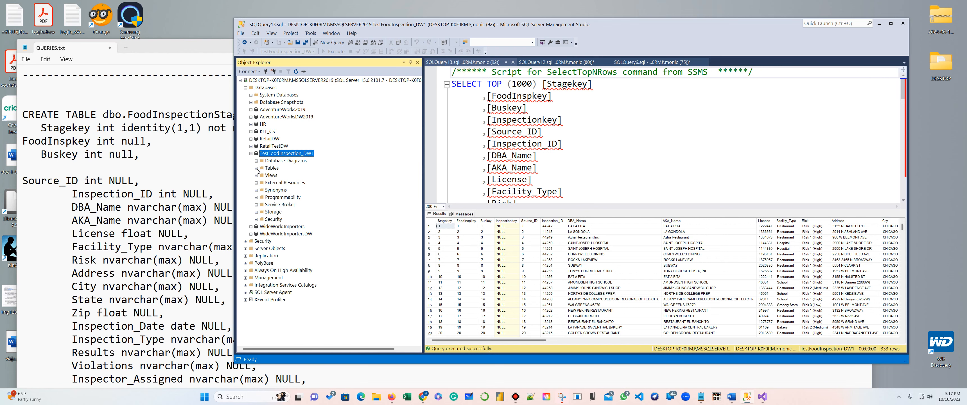
{"action": "left_click", "coordinate": [256, 168]}
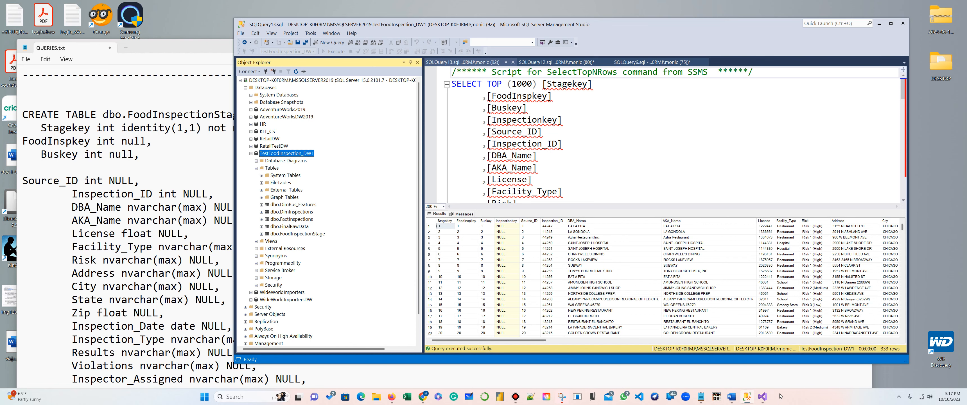
Step: Switch to Visual Studio, stop the finished debugging run, and add a new SSIS package to FoodInspectionProject1
{"action": "left_click", "coordinate": [762, 397]}
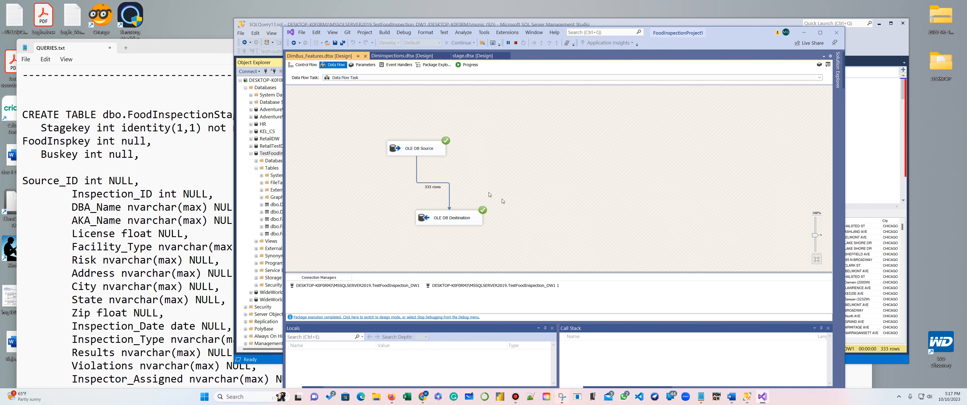
{"action": "left_click", "coordinate": [515, 43]}
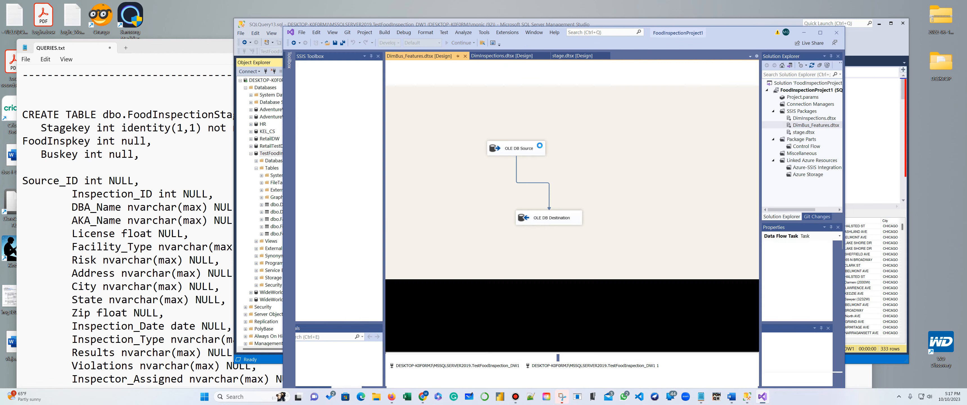
{"action": "left_click", "coordinate": [797, 112]}
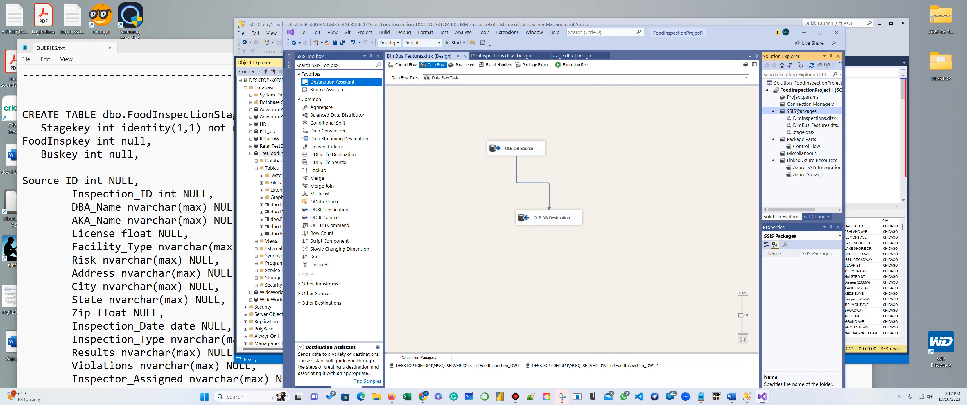
{"action": "right_click", "coordinate": [797, 112]}
{"action": "left_click", "coordinate": [811, 119]}
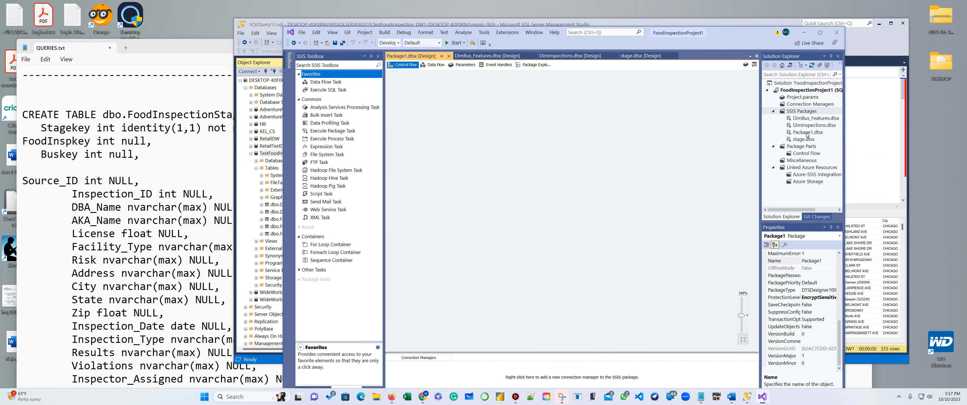
Step: Rename the new SSIS package to factTable.dtsx
{"action": "right_click", "coordinate": [807, 132]}
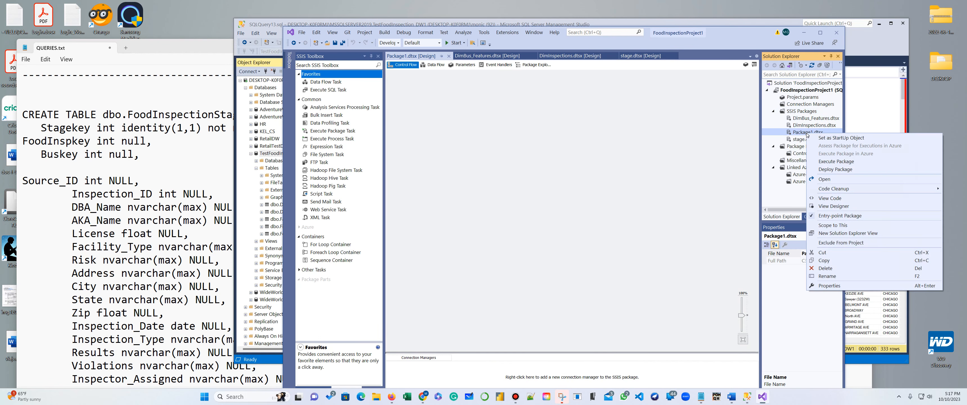
{"action": "left_click", "coordinate": [840, 278]}
{"action": "key", "text": "BackSpace"}
{"action": "type", "text": "factTab"}
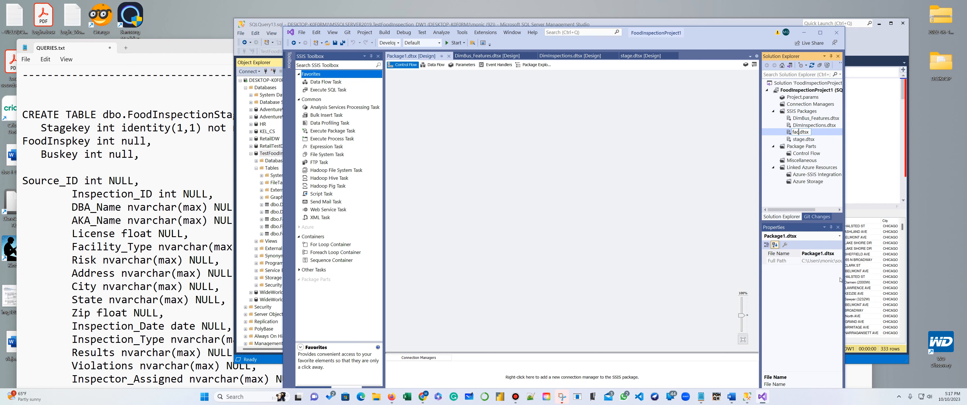
{"action": "type", "text": "le"}
{"action": "key", "text": "Return"}
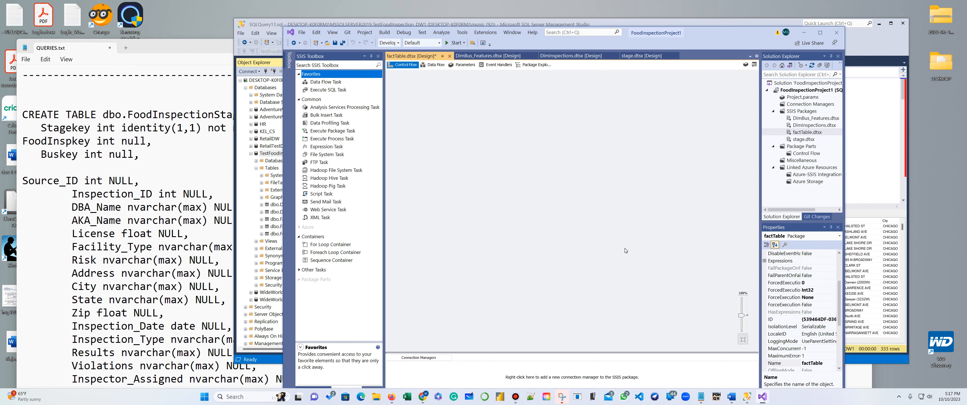
Step: Add a Data Flow Task to the control flow of factTable.dtsx and open its data flow
{"action": "left_click", "coordinate": [523, 258]}
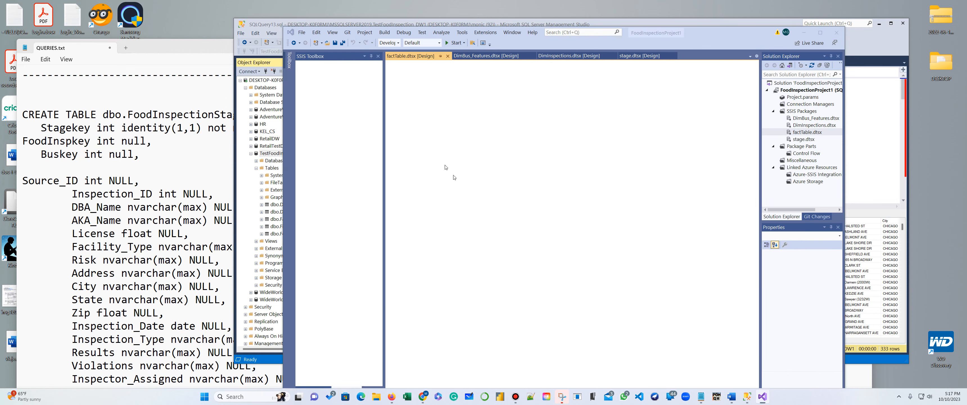
{"action": "left_click_drag", "start_coordinate": [327, 85], "coordinate": [471, 123]}
{"action": "double_click", "coordinate": [488, 131]}
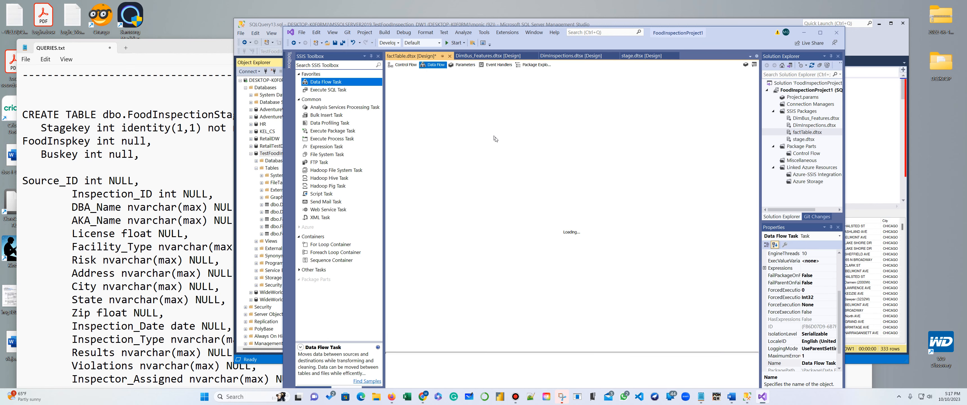
Step: Start the Source Assistant and copy the server name DESKTOP-K0F0RMJ\MSSQLSERVER2019 from the first line of QUERIES.txt
{"action": "left_click", "coordinate": [327, 90]}
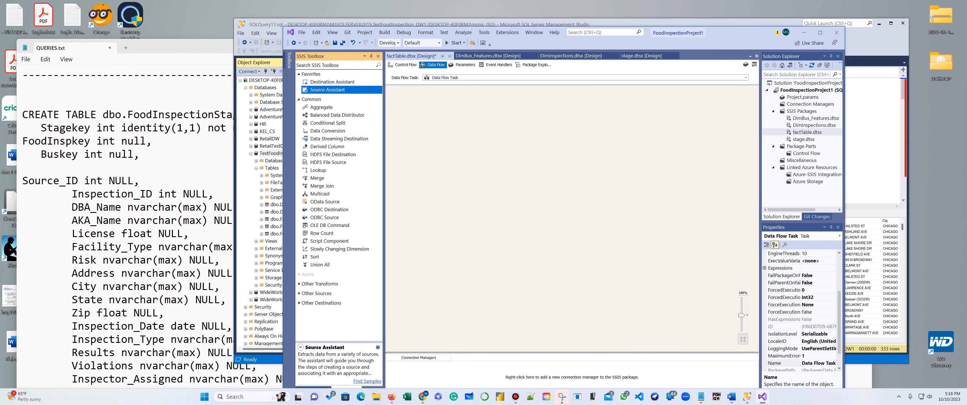
{"action": "scroll", "coordinate": [128, 225], "scroll_direction": "up", "scroll_amount": 7}
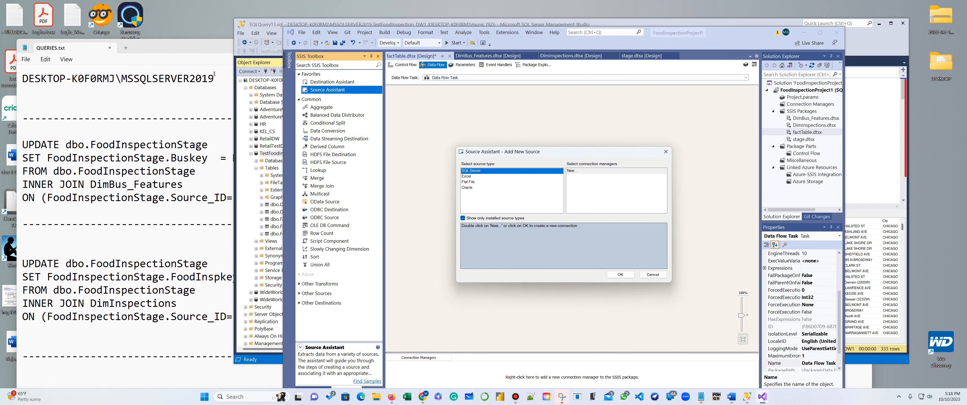
{"action": "left_click", "coordinate": [212, 74]}
{"action": "left_click_drag", "start_coordinate": [213, 78], "coordinate": [15, 75]}
{"action": "key", "text": "ctrl+c"}
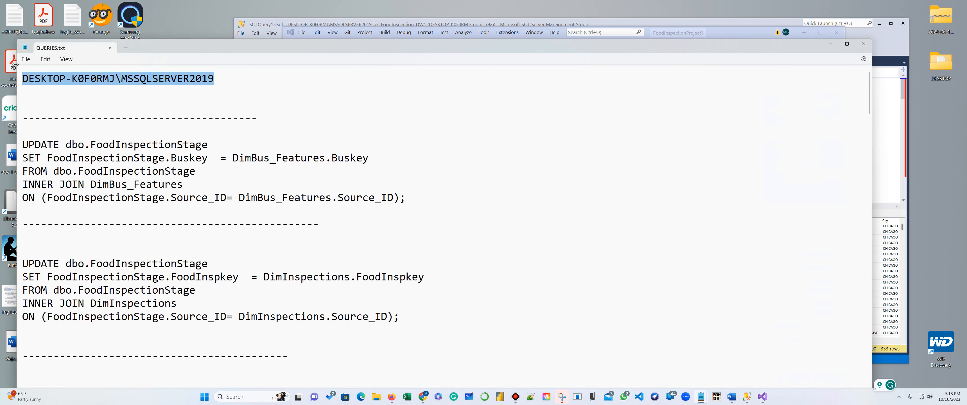
{"action": "left_click", "coordinate": [748, 35]}
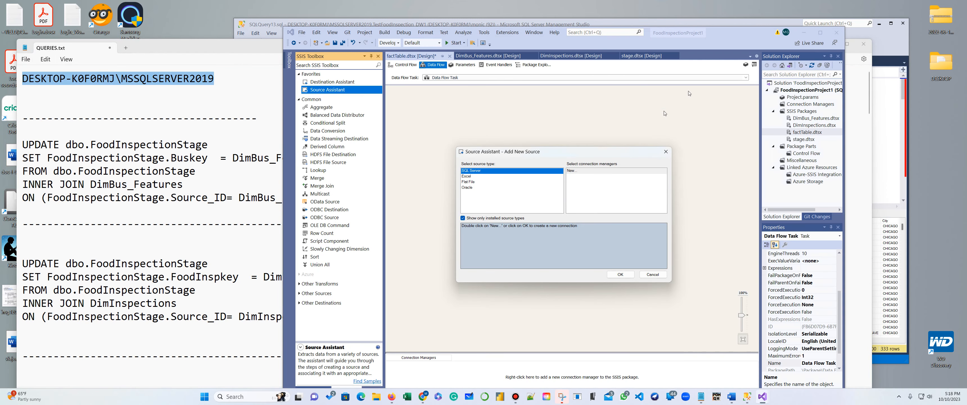
Step: Create the SQL Server source with SQL Server Native Client 11.0, the copied server name and database TestFoodInspection_DW1
{"action": "left_click", "coordinate": [588, 171]}
{"action": "left_click", "coordinate": [616, 275]}
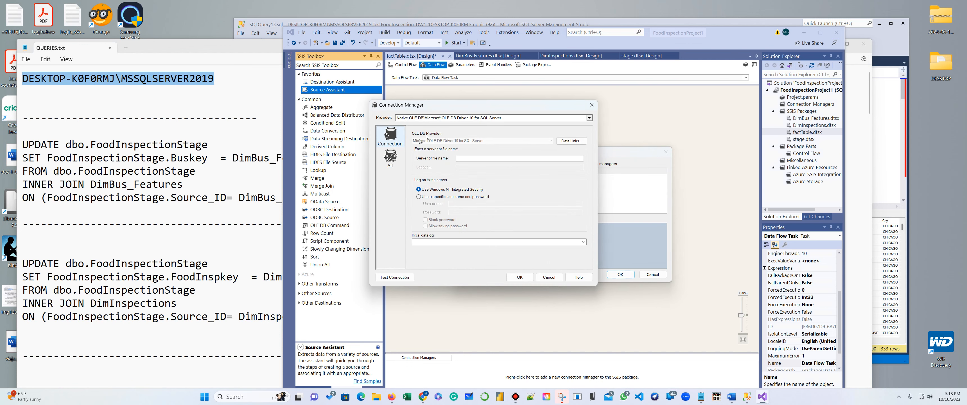
{"action": "left_click", "coordinate": [504, 119]}
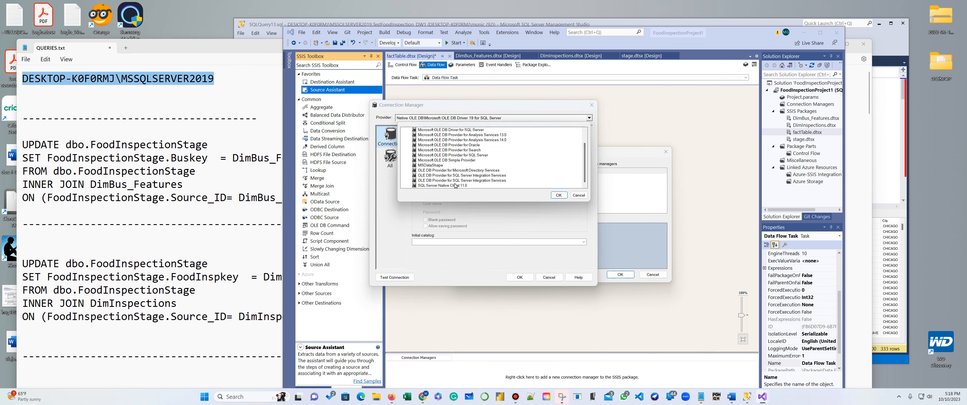
{"action": "left_click", "coordinate": [446, 185]}
{"action": "left_click", "coordinate": [559, 195]}
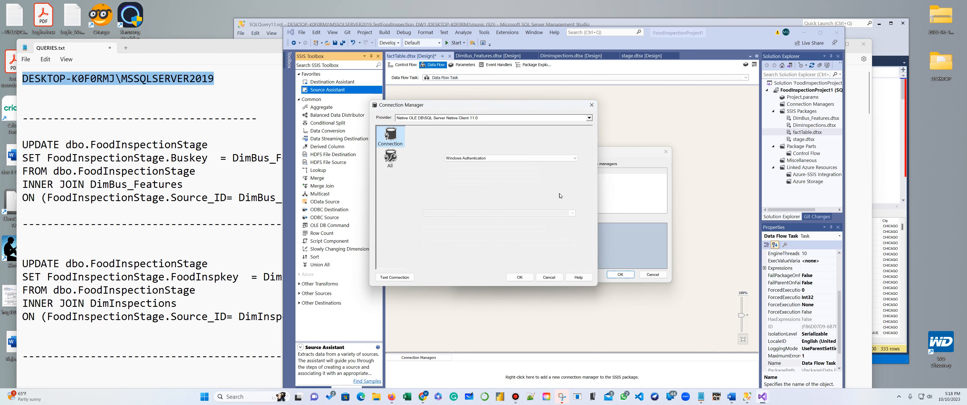
{"action": "key", "text": "Tab"}
{"action": "key", "text": "ctrl+v"}
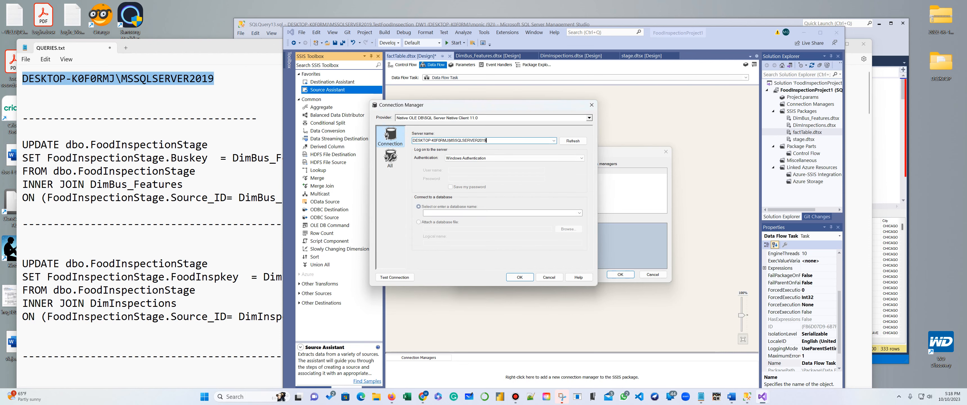
{"action": "left_click", "coordinate": [580, 213]}
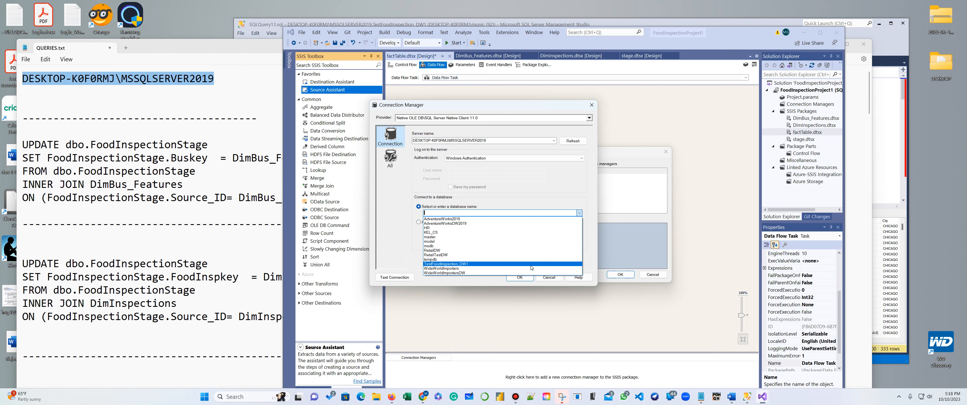
{"action": "left_click", "coordinate": [532, 266]}
{"action": "left_click", "coordinate": [520, 277]}
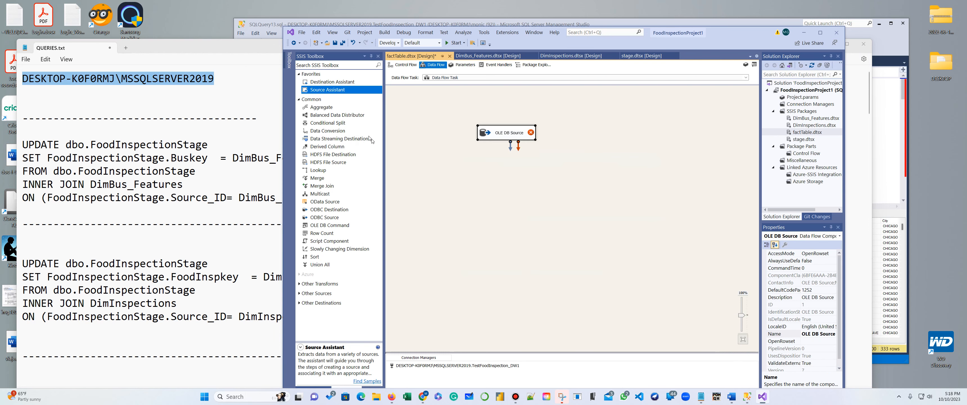
Step: Add a SQL Server destination with SQL Server Native Client 11.0, server DESKTOP-K0F0RMJ\MSSQLSERVER2019 and database TestFoodInspection_DW1
{"action": "left_click", "coordinate": [330, 82]}
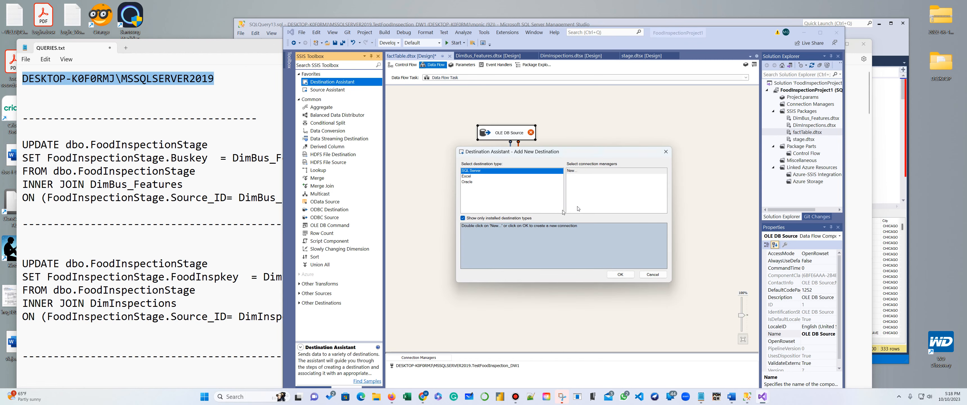
{"action": "left_click", "coordinate": [600, 173]}
{"action": "left_click", "coordinate": [620, 274]}
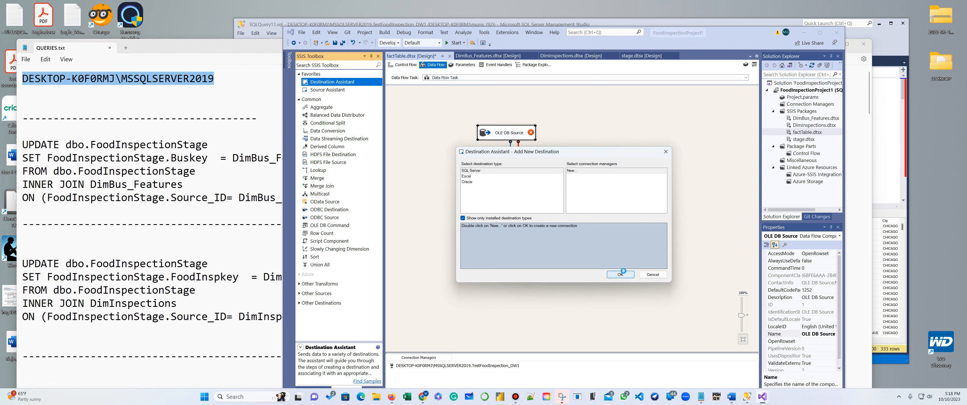
{"action": "left_click", "coordinate": [499, 117]}
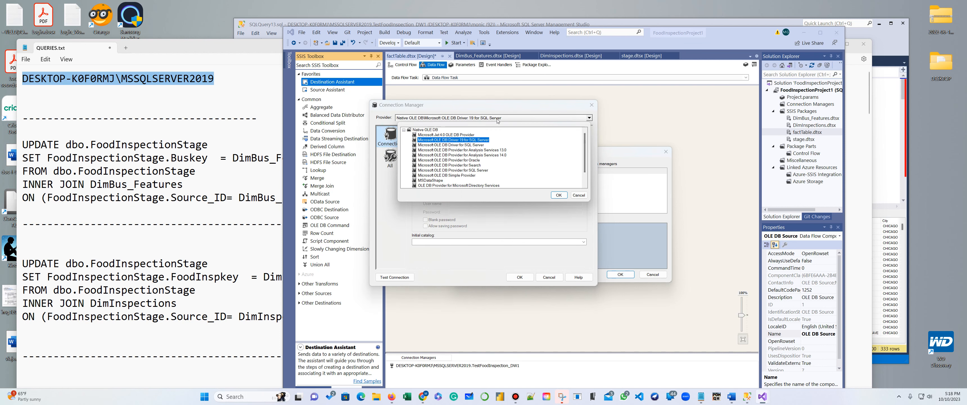
{"action": "left_click", "coordinate": [557, 195]}
{"action": "left_click", "coordinate": [497, 142]}
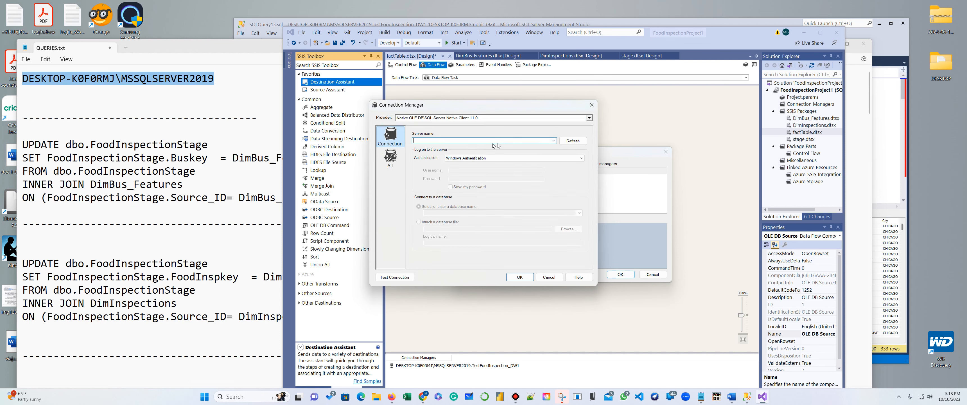
{"action": "key", "text": "ctrl+v"}
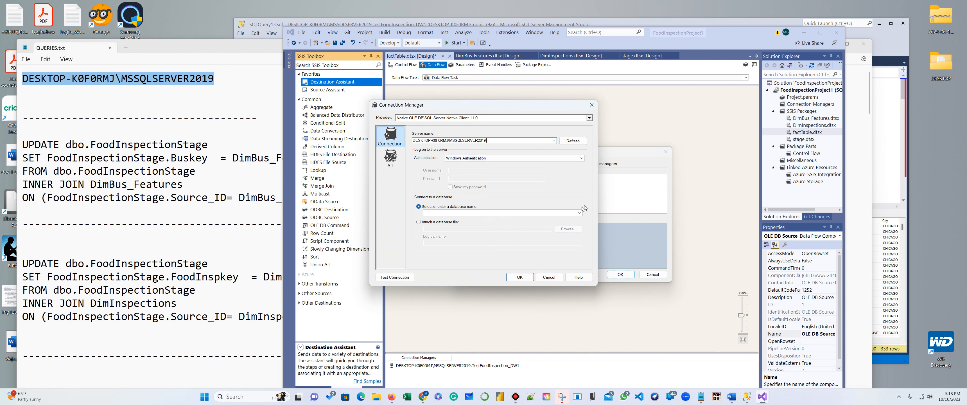
{"action": "left_click", "coordinate": [578, 213]}
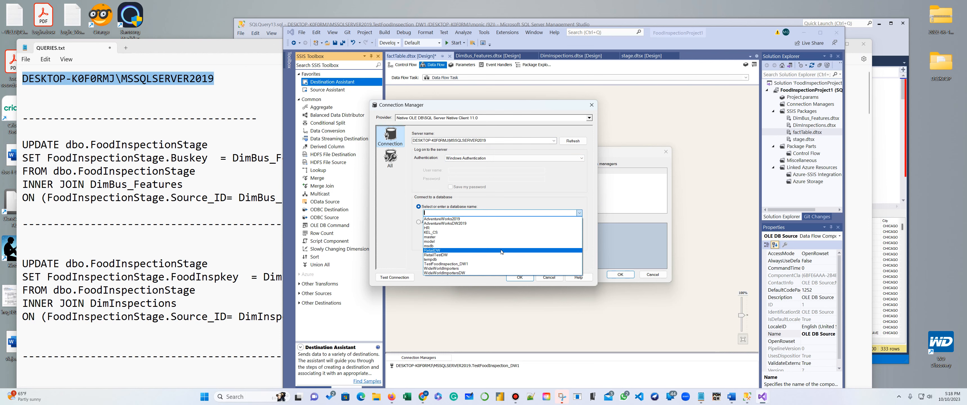
{"action": "left_click", "coordinate": [498, 264]}
{"action": "left_click", "coordinate": [520, 277]}
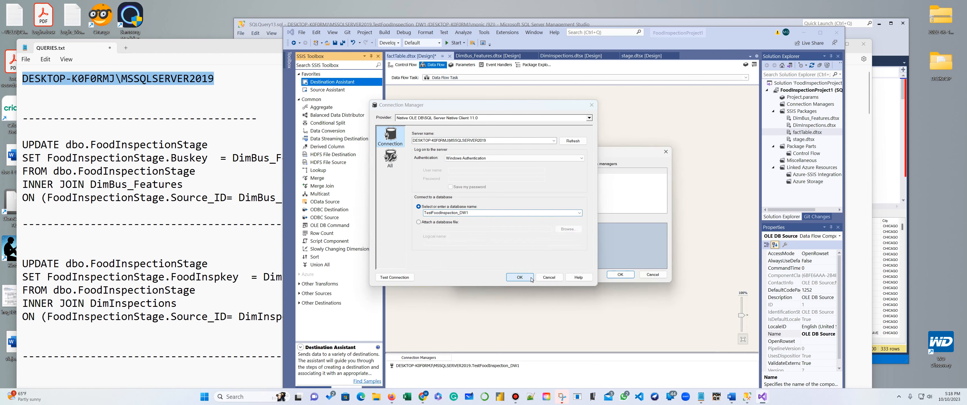
Step: Connect the OLE DB Source to the OLE DB Destination and set the source table to [dbo].[FoodInspectionStage]
{"action": "left_click", "coordinate": [488, 138]}
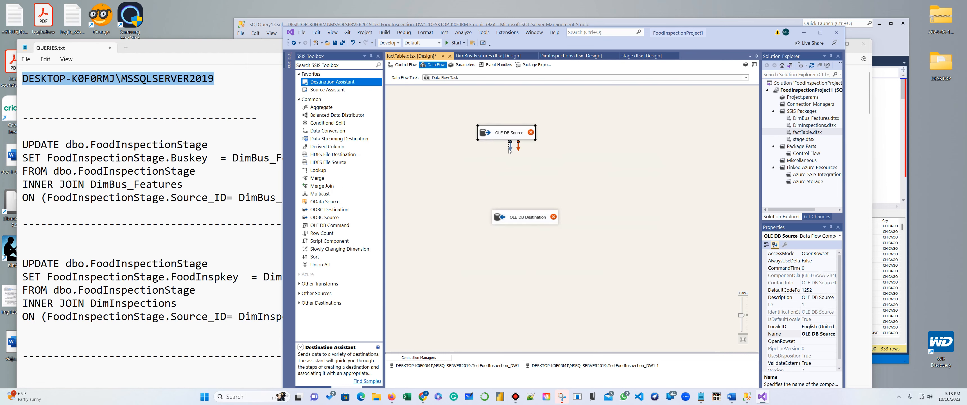
{"action": "left_click_drag", "start_coordinate": [510, 147], "coordinate": [526, 216]}
{"action": "double_click", "coordinate": [501, 134]}
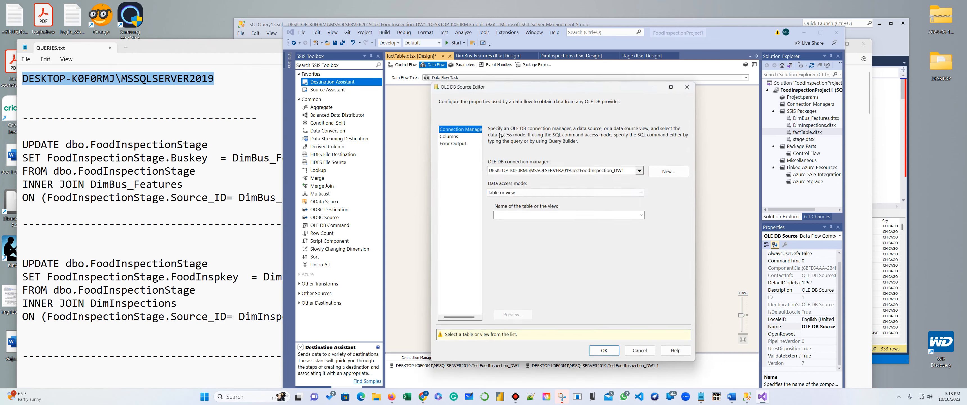
{"action": "left_click", "coordinate": [644, 216]}
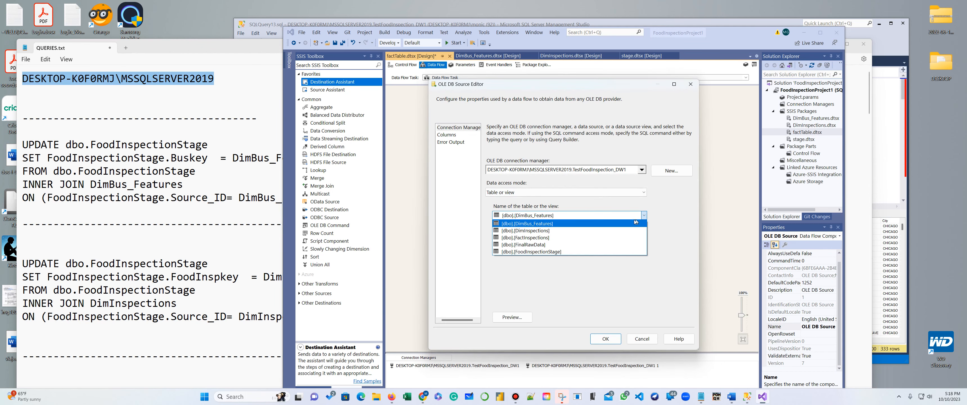
{"action": "left_click", "coordinate": [571, 251]}
{"action": "left_click", "coordinate": [606, 339]}
Step: Set the OLE DB Destination table to [dbo].[FactInspections] and show its column mappings
{"action": "double_click", "coordinate": [522, 223]}
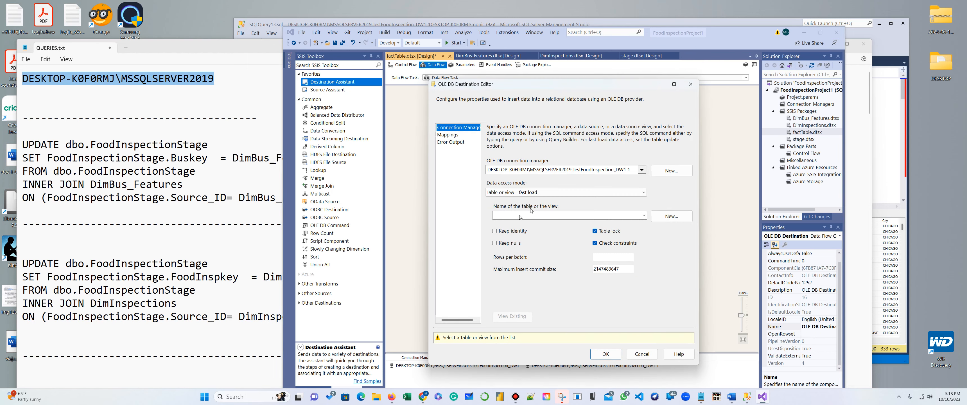
{"action": "left_click", "coordinate": [632, 217]}
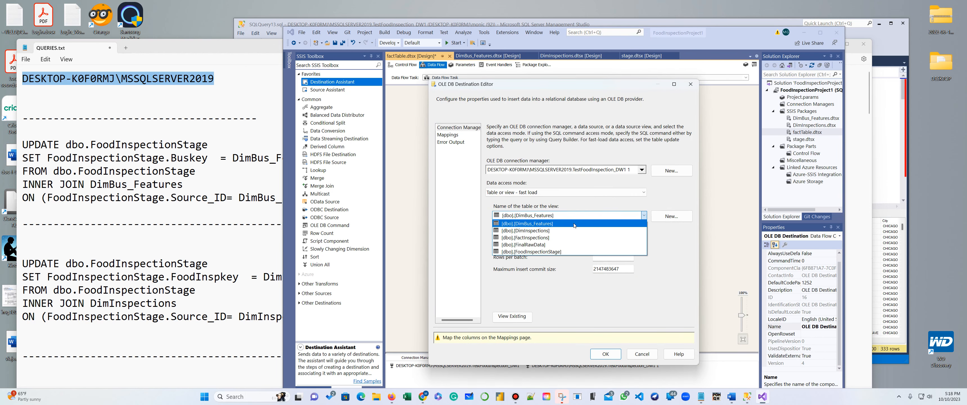
{"action": "left_click", "coordinate": [543, 238]}
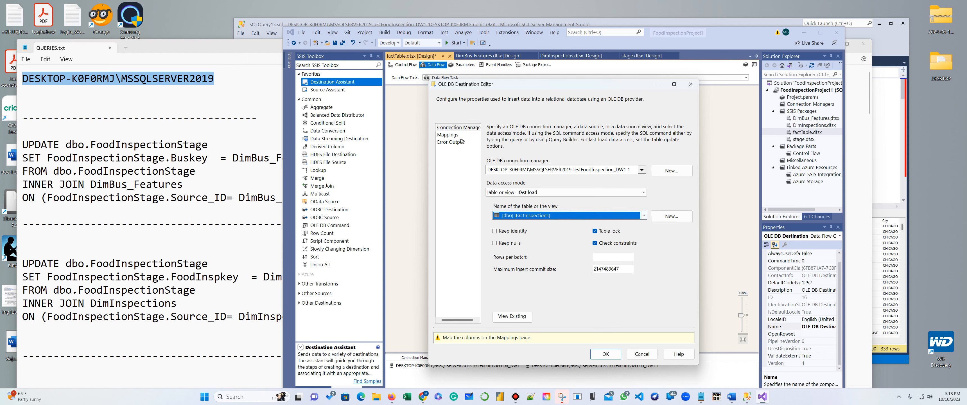
{"action": "left_click", "coordinate": [450, 136]}
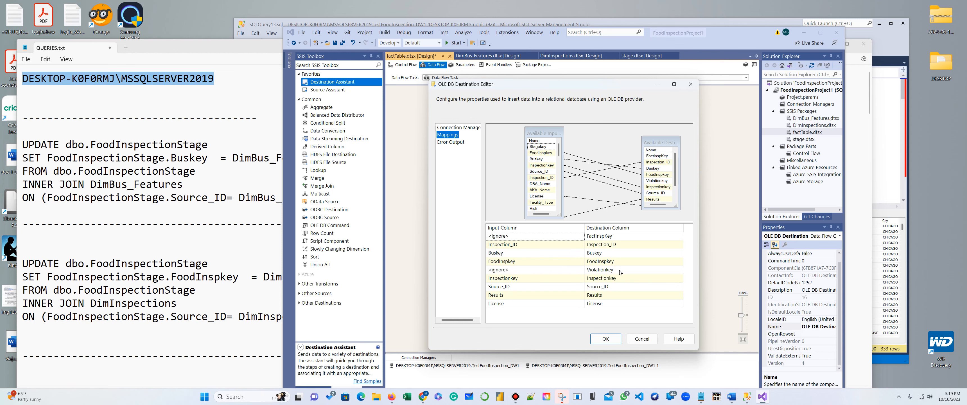
Step: Map the Violations input column to the Violationkey destination column in the OLE DB Destination mappings
{"action": "left_click", "coordinate": [560, 274]}
{"action": "left_click", "coordinate": [582, 270]}
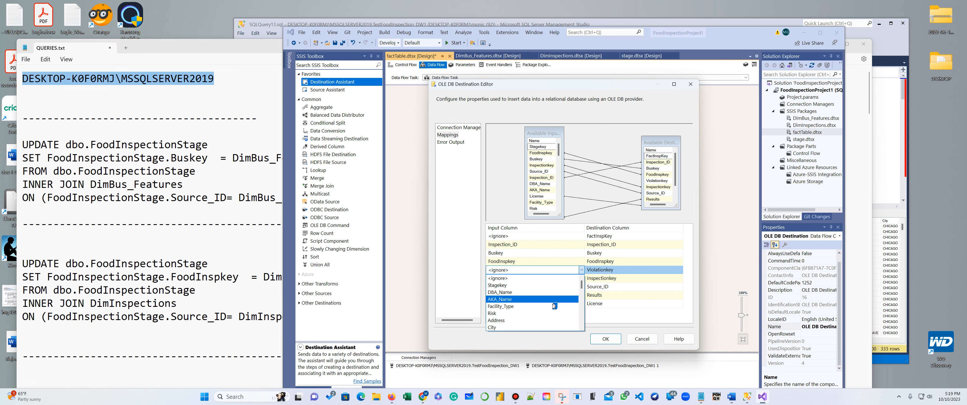
{"action": "scroll", "coordinate": [554, 304], "scroll_direction": "down", "scroll_amount": 4}
{"action": "scroll", "coordinate": [553, 307], "scroll_direction": "up", "scroll_amount": 2}
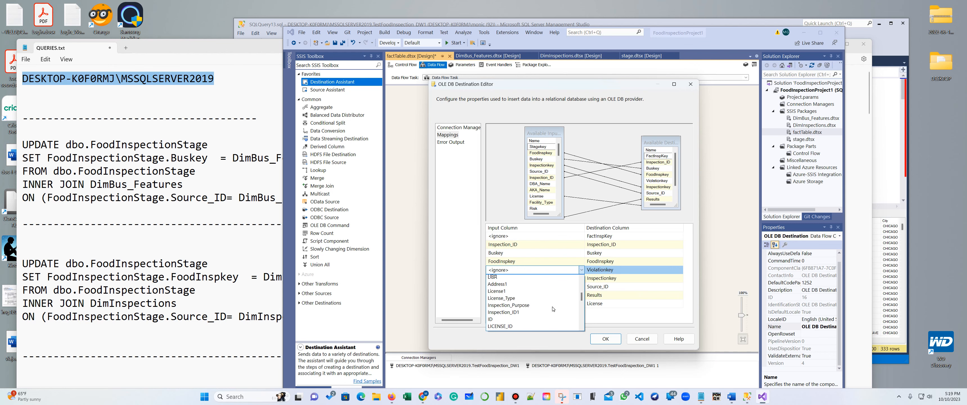
{"action": "scroll", "coordinate": [552, 308], "scroll_direction": "up", "scroll_amount": 2}
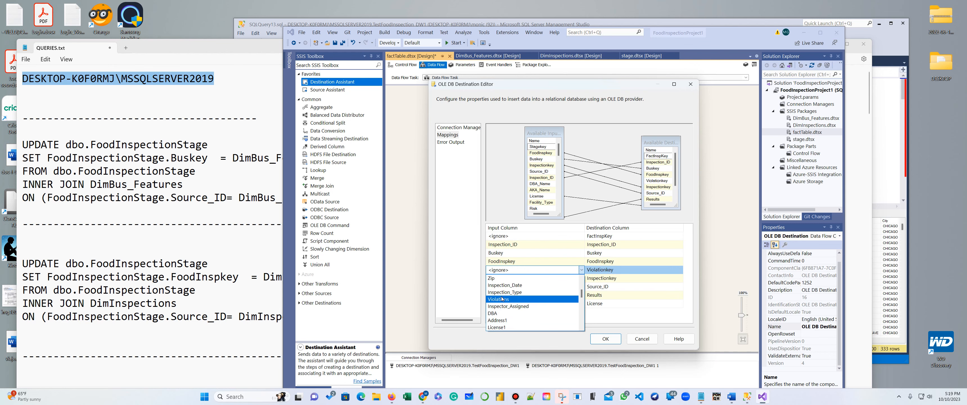
{"action": "scroll", "coordinate": [502, 298], "scroll_direction": "down", "scroll_amount": 3}
{"action": "scroll", "coordinate": [504, 303], "scroll_direction": "down", "scroll_amount": 3}
{"action": "scroll", "coordinate": [503, 303], "scroll_direction": "up", "scroll_amount": 5}
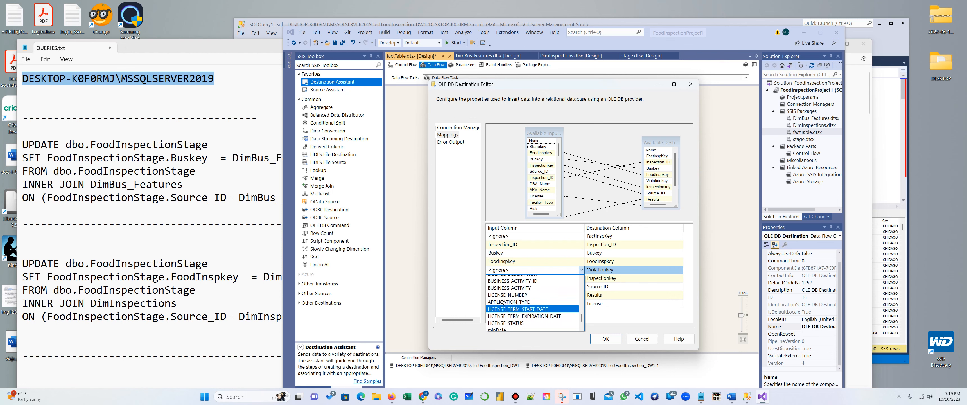
{"action": "scroll", "coordinate": [526, 312], "scroll_direction": "up", "scroll_amount": 5}
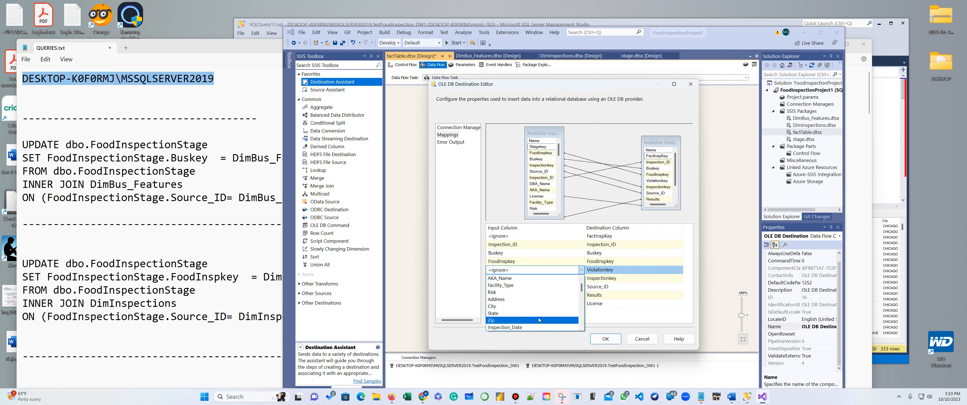
{"action": "scroll", "coordinate": [539, 319], "scroll_direction": "up", "scroll_amount": 1}
{"action": "scroll", "coordinate": [539, 320], "scroll_direction": "down", "scroll_amount": 3}
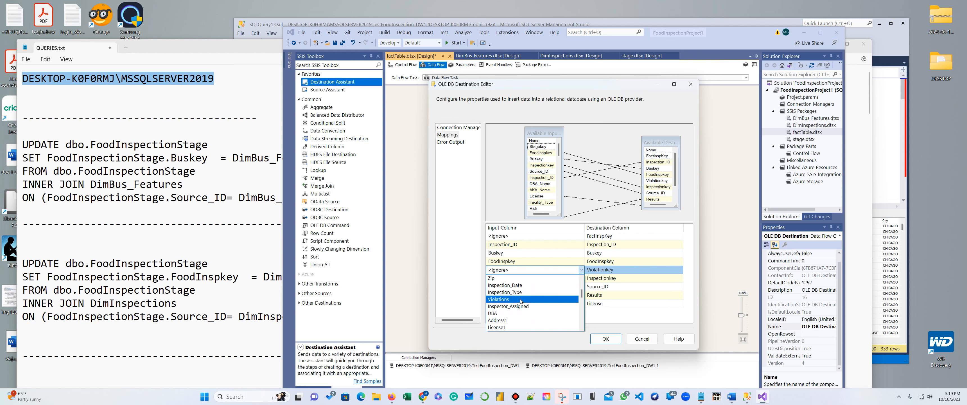
{"action": "left_click", "coordinate": [522, 300]}
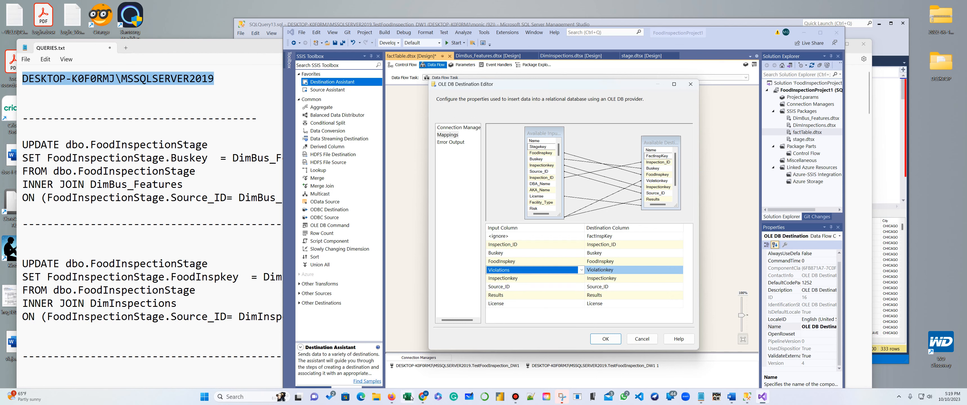
Step: Switch to SQL Server Management Studio and inspect the Violations column in the FoodInspectionStage query results
{"action": "mouse_move", "coordinate": [752, 403]}
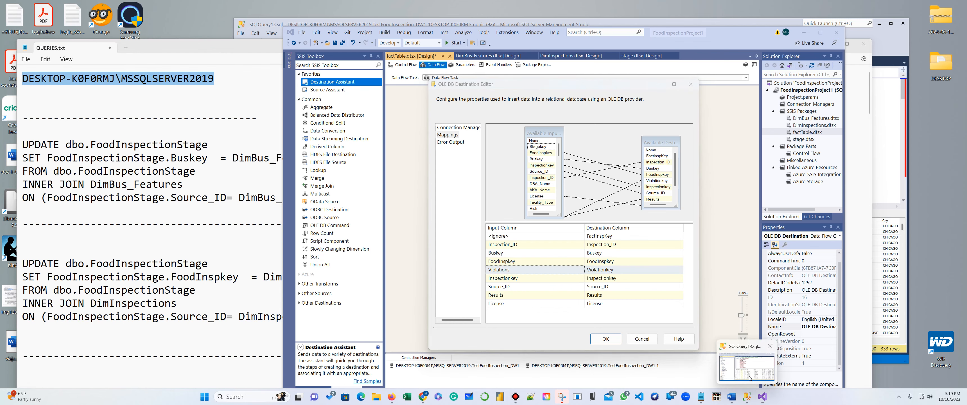
{"action": "left_click", "coordinate": [747, 366]}
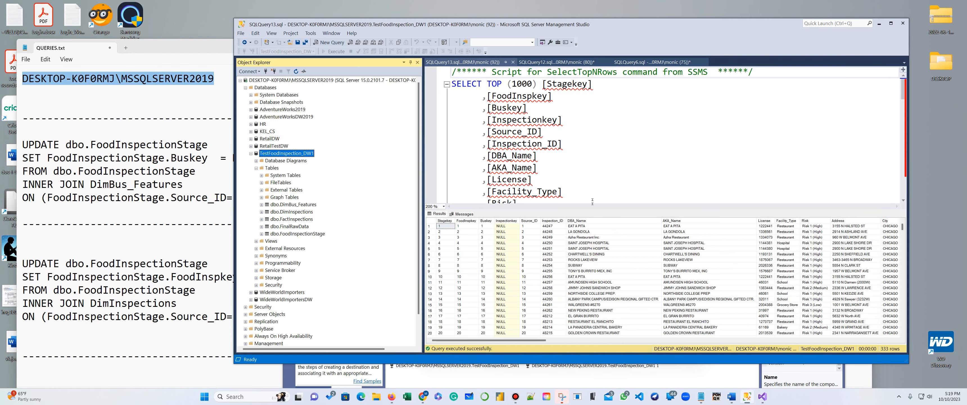
{"action": "left_click_drag", "start_coordinate": [536, 339], "coordinate": [628, 341]}
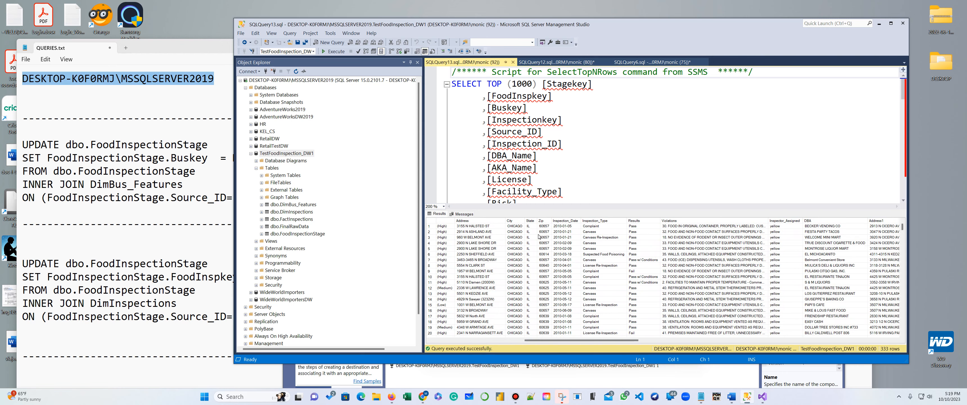
{"action": "left_click", "coordinate": [880, 23]}
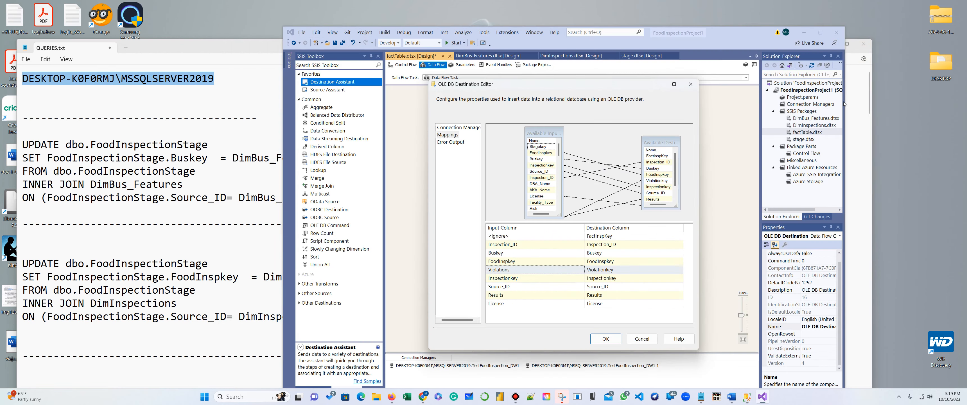
Step: Set the input column for Violationkey to <ignore> and accept the OLE DB Destination settings
{"action": "left_click", "coordinate": [524, 270]}
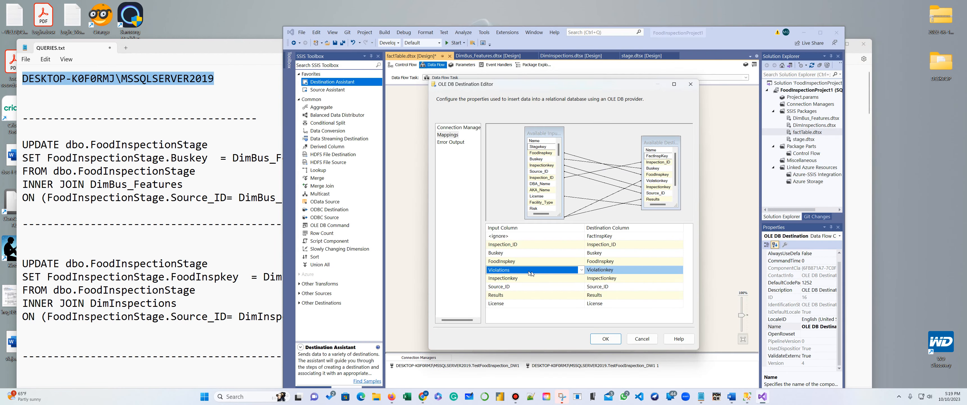
{"action": "left_click", "coordinate": [582, 270]}
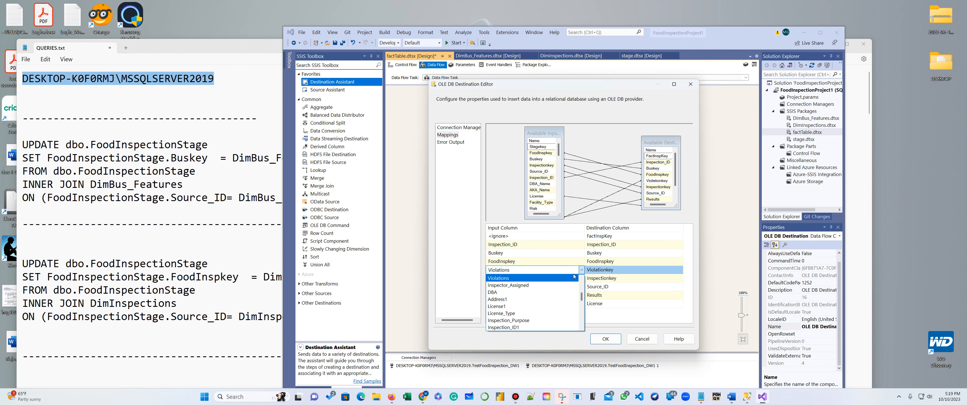
{"action": "scroll", "coordinate": [563, 283], "scroll_direction": "up", "scroll_amount": 5}
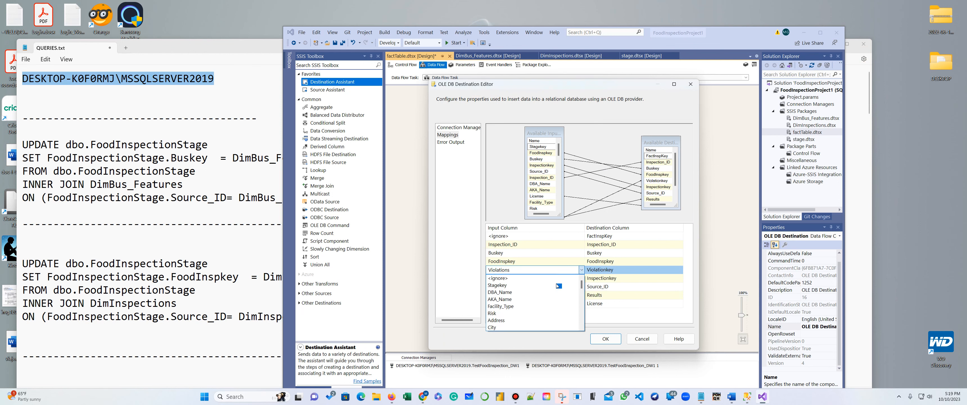
{"action": "left_click", "coordinate": [535, 279]}
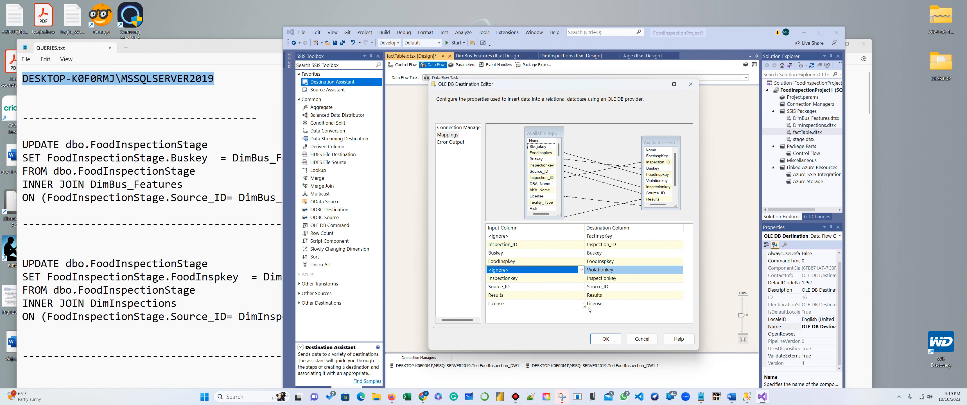
{"action": "left_click", "coordinate": [606, 339]}
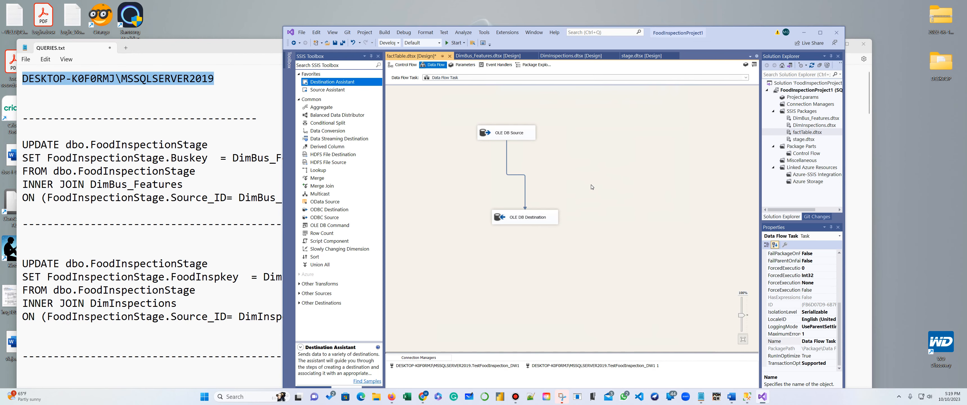
Step: Save the factTable.dtsx package and run it to load the FactInspections table
{"action": "right_click", "coordinate": [592, 186]}
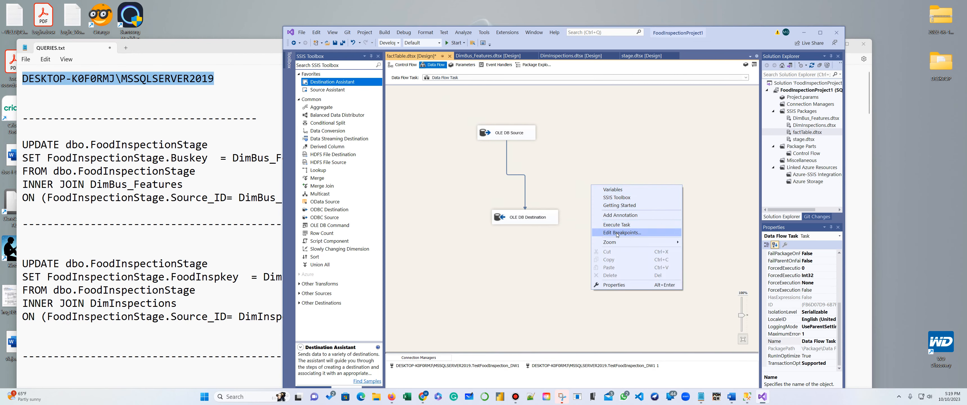
{"action": "key", "text": "Escape"}
{"action": "key", "text": "ctrl+s"}
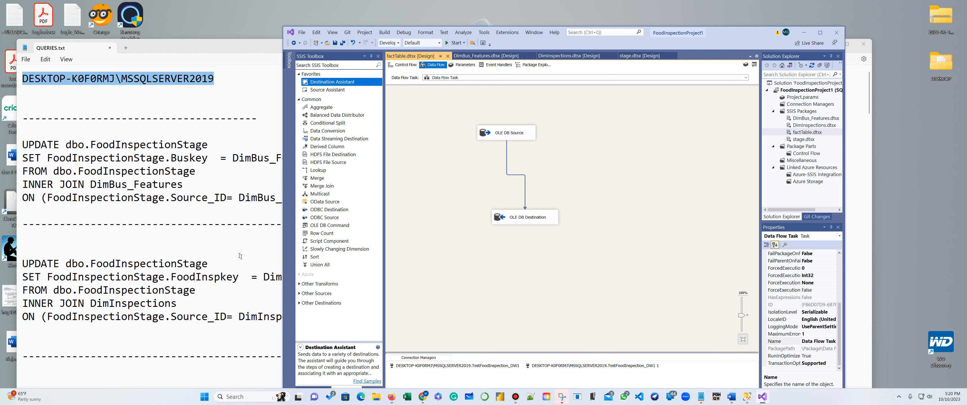
{"action": "key", "text": "F5"}
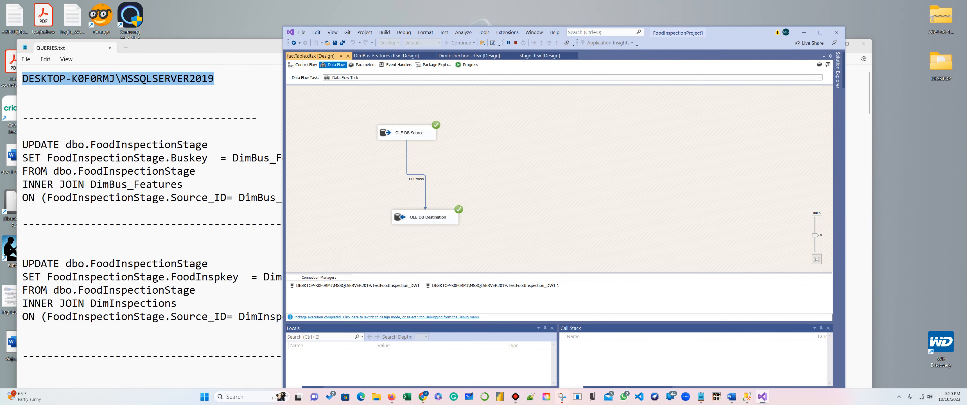
Step: Delete the Violationkey line from the CREATE TABLE dbo.FactInspections script in QUERIES.txt and save the file
{"action": "left_click", "coordinate": [246, 259]}
{"action": "scroll", "coordinate": [263, 259], "scroll_direction": "down", "scroll_amount": 9}
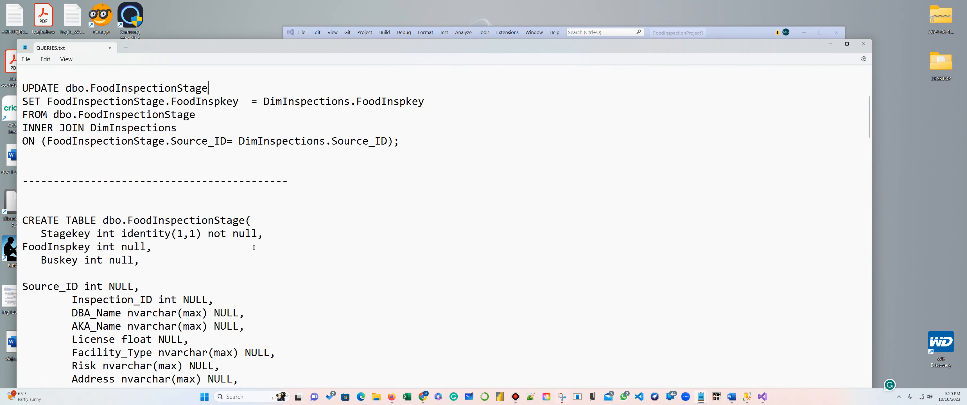
{"action": "scroll", "coordinate": [267, 258], "scroll_direction": "down", "scroll_amount": 20}
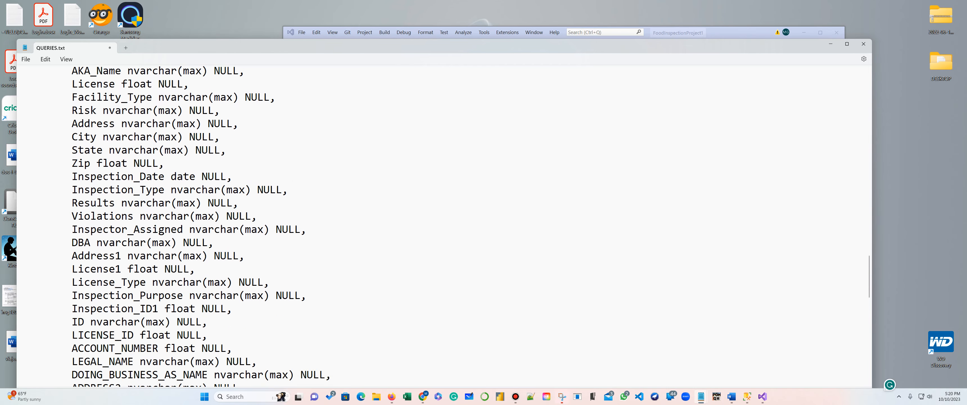
{"action": "scroll", "coordinate": [265, 251], "scroll_direction": "down", "scroll_amount": 6}
{"action": "scroll", "coordinate": [265, 251], "scroll_direction": "up", "scroll_amount": 3}
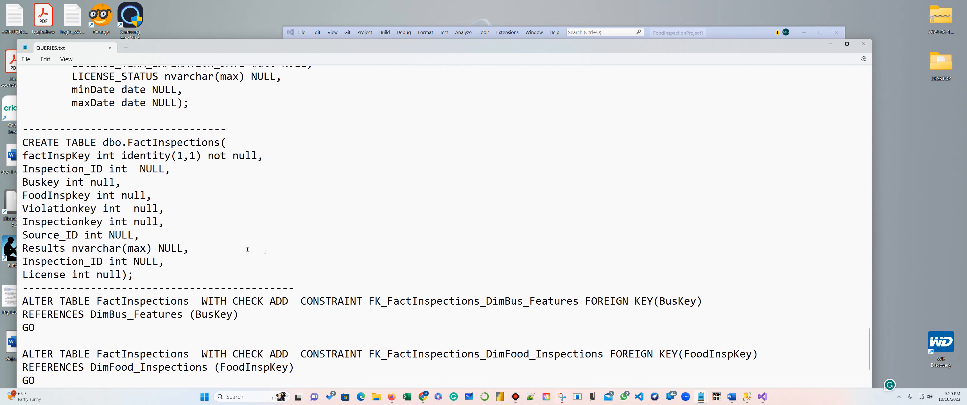
{"action": "left_click_drag", "start_coordinate": [172, 210], "coordinate": [22, 209]}
{"action": "key", "text": "BackSpace"}
{"action": "key", "text": "BackSpace"}
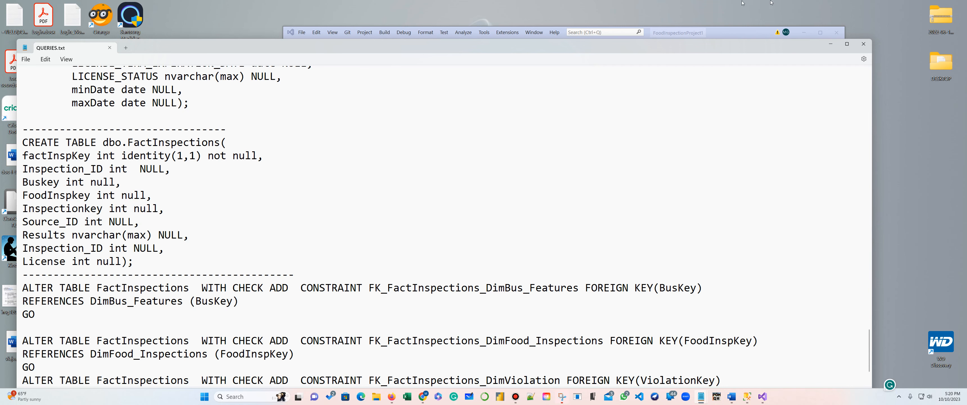
Step: Switch to SQL Server Management Studio and close the SQLQuery13 and SQLQuery12 queries without saving changes
{"action": "left_click", "coordinate": [737, 34]}
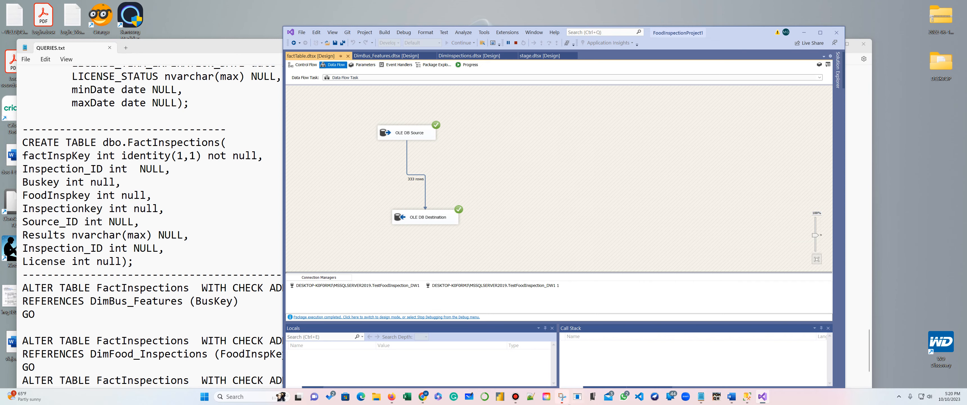
{"action": "left_click", "coordinate": [746, 397]}
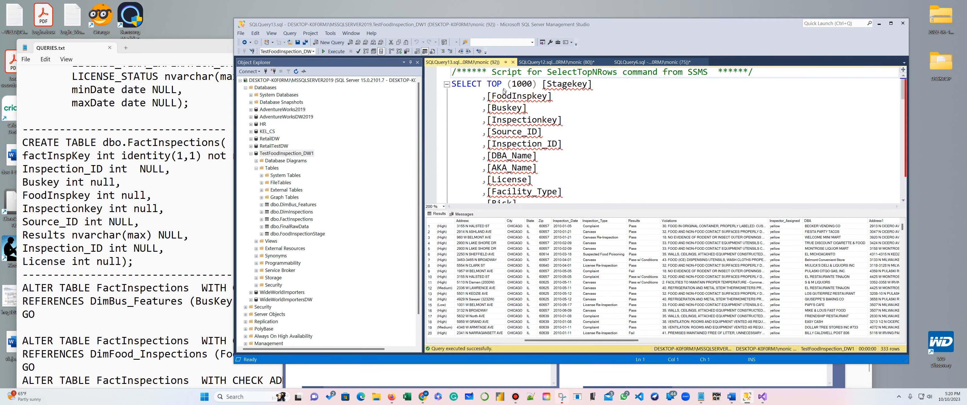
{"action": "left_click", "coordinate": [513, 62]}
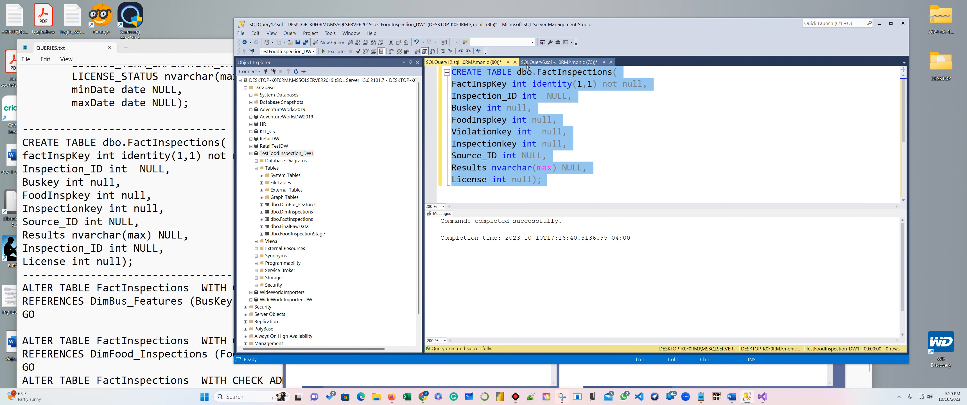
{"action": "left_click", "coordinate": [515, 62]}
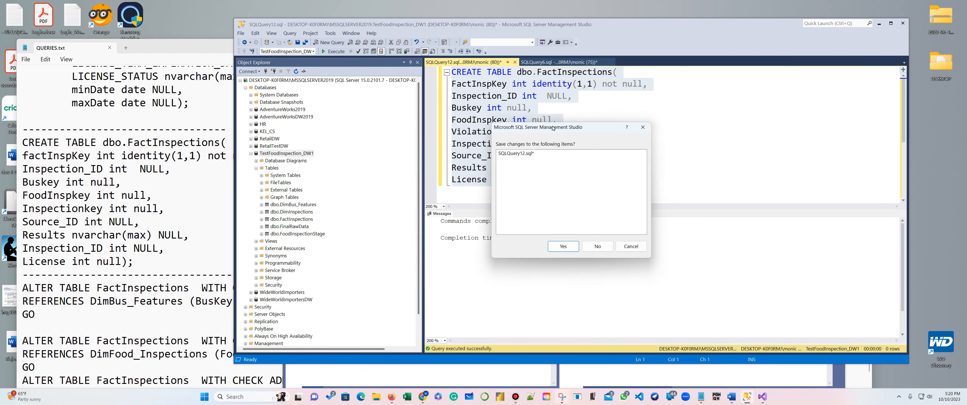
{"action": "left_click", "coordinate": [598, 246]}
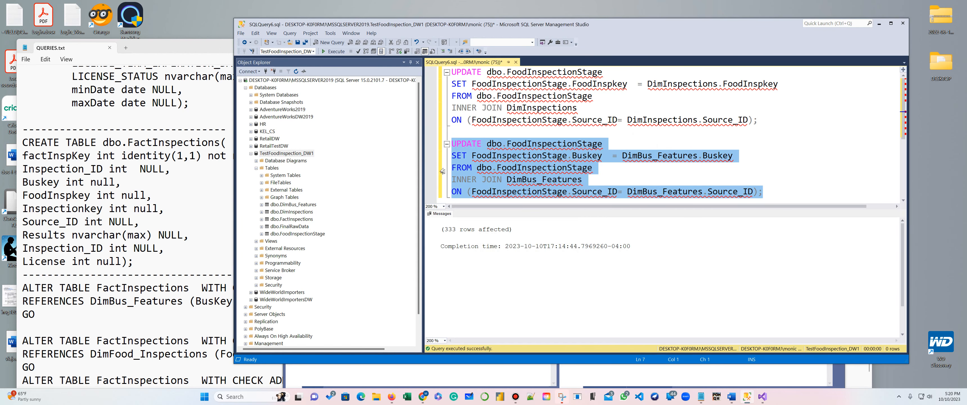
Step: Refresh the TestFoodInspection_DW1 objects and select the top 1000 rows of dbo.FactInspections
{"action": "left_click", "coordinate": [297, 70]}
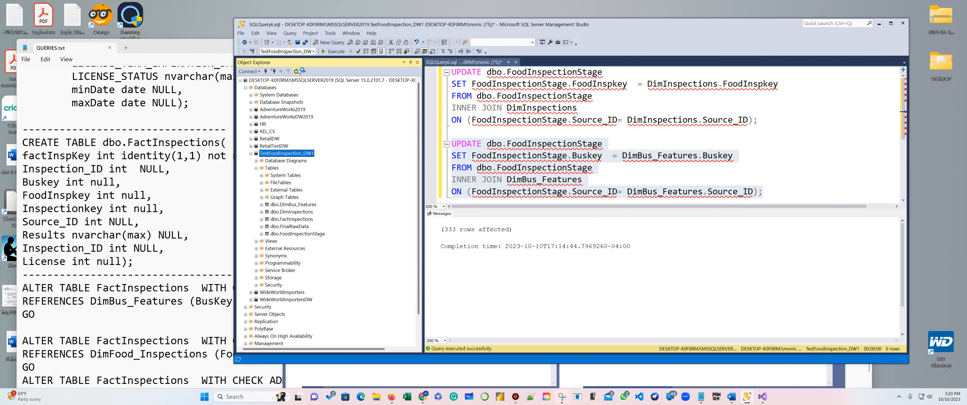
{"action": "left_click", "coordinate": [256, 168]}
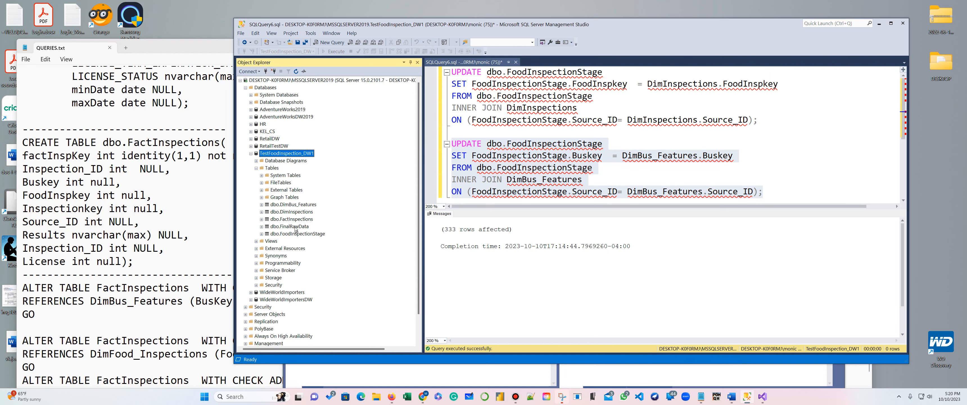
{"action": "left_click", "coordinate": [296, 220]}
{"action": "right_click", "coordinate": [295, 220]}
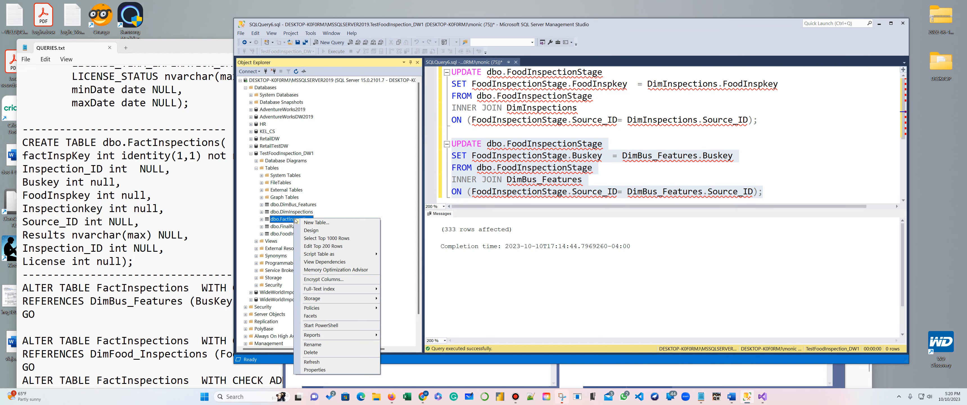
{"action": "left_click", "coordinate": [317, 240]}
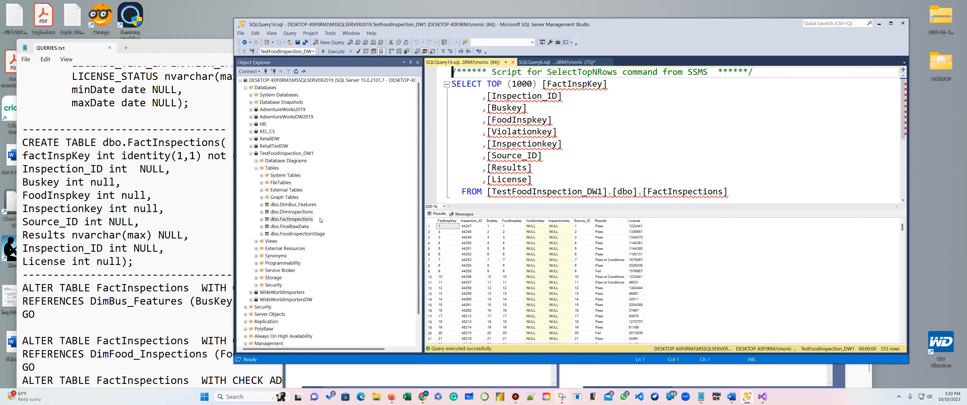
Step: Select the top 1000 rows of the dbo.FoodInspectionStage table
{"action": "left_click", "coordinate": [311, 234]}
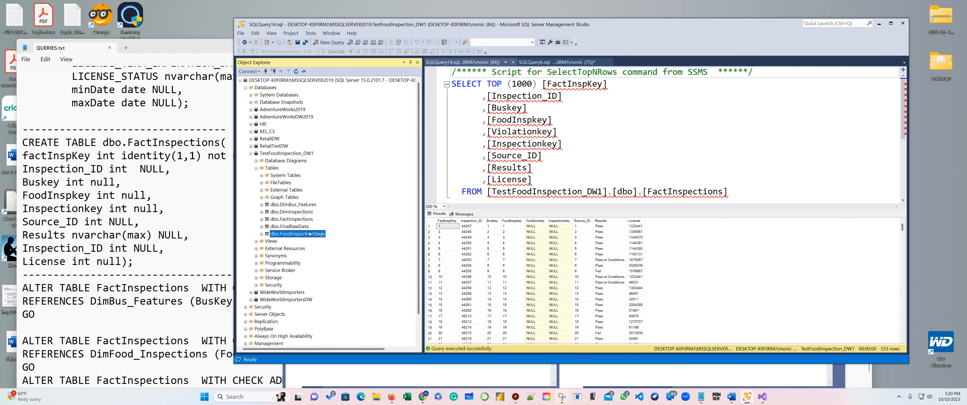
{"action": "right_click", "coordinate": [310, 234]}
{"action": "left_click", "coordinate": [338, 252]}
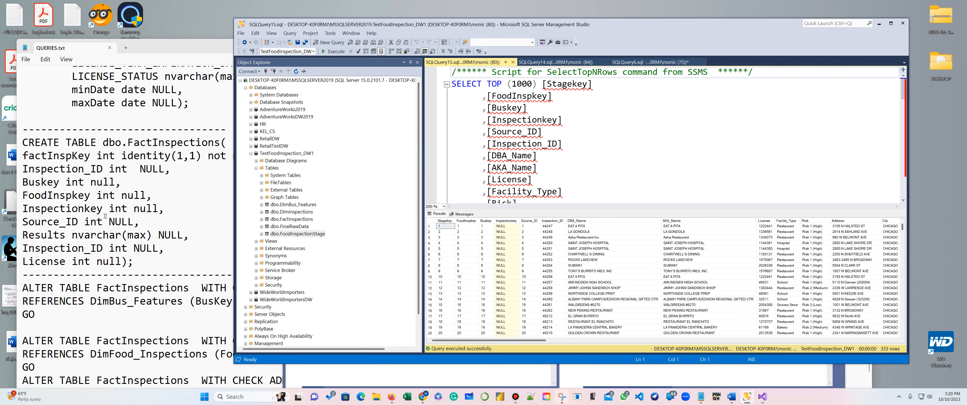
Step: In QUERIES.txt, remove the blank line above Source_ID in the CREATE TABLE dbo.FoodInspectionStage script
{"action": "left_click", "coordinate": [201, 238]}
{"action": "scroll", "coordinate": [176, 206], "scroll_direction": "up", "scroll_amount": 7}
{"action": "scroll", "coordinate": [176, 206], "scroll_direction": "up", "scroll_amount": 14}
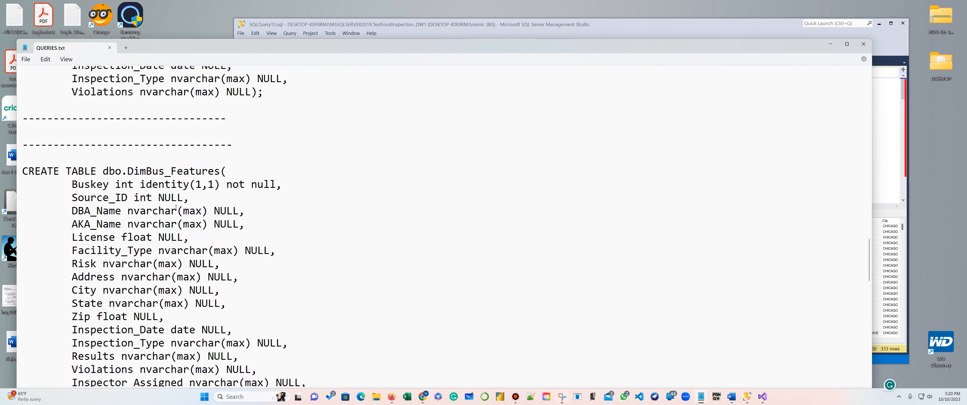
{"action": "scroll", "coordinate": [175, 206], "scroll_direction": "down", "scroll_amount": 1}
{"action": "scroll", "coordinate": [176, 205], "scroll_direction": "up", "scroll_amount": 5}
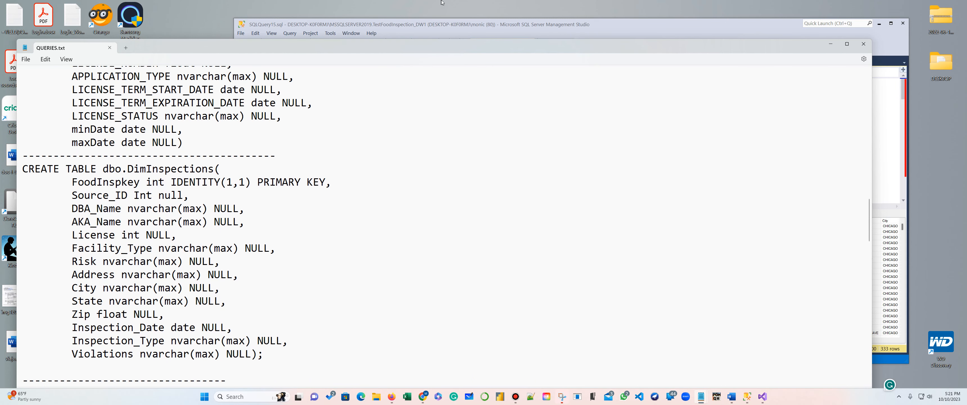
{"action": "left_click", "coordinate": [831, 44]}
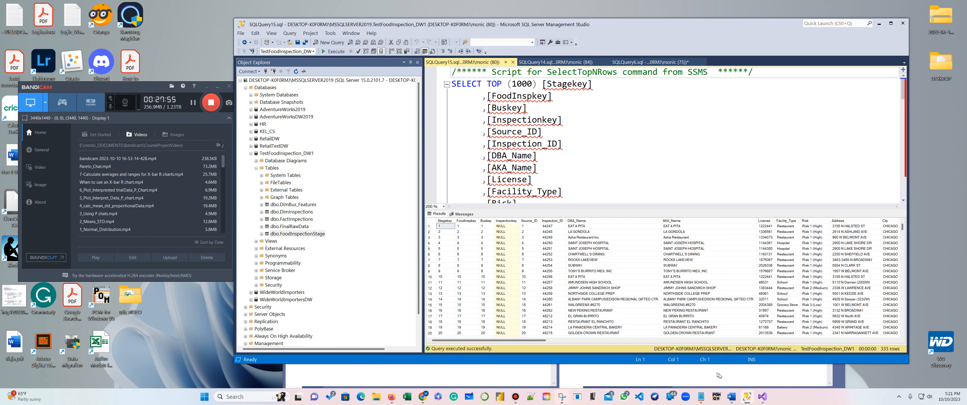
{"action": "mouse_move", "coordinate": [700, 398]}
{"action": "left_click", "coordinate": [685, 373]}
{"action": "scroll", "coordinate": [414, 256], "scroll_direction": "up", "scroll_amount": 13}
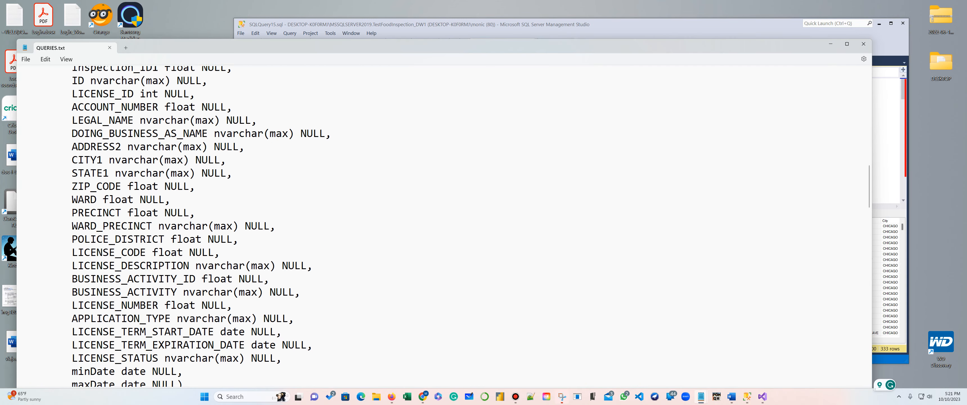
{"action": "scroll", "coordinate": [348, 223], "scroll_direction": "up", "scroll_amount": 6}
{"action": "scroll", "coordinate": [348, 223], "scroll_direction": "down", "scroll_amount": 4}
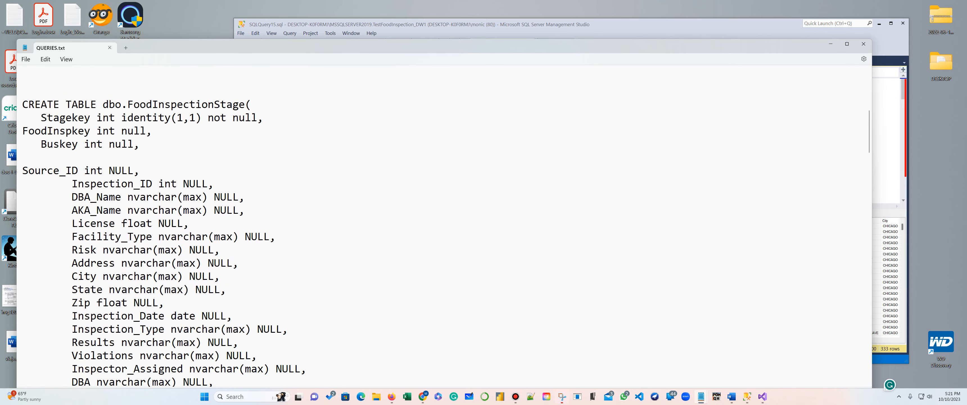
{"action": "scroll", "coordinate": [96, 151], "scroll_direction": "up", "scroll_amount": 1}
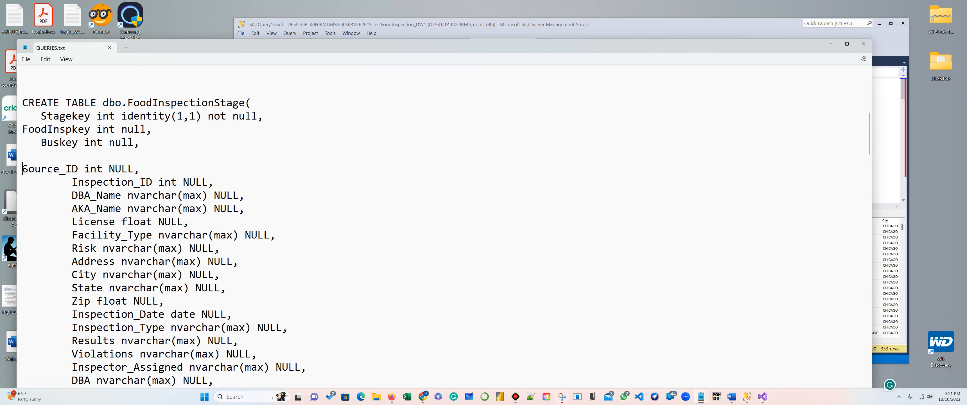
{"action": "key", "text": "BackSpace"}
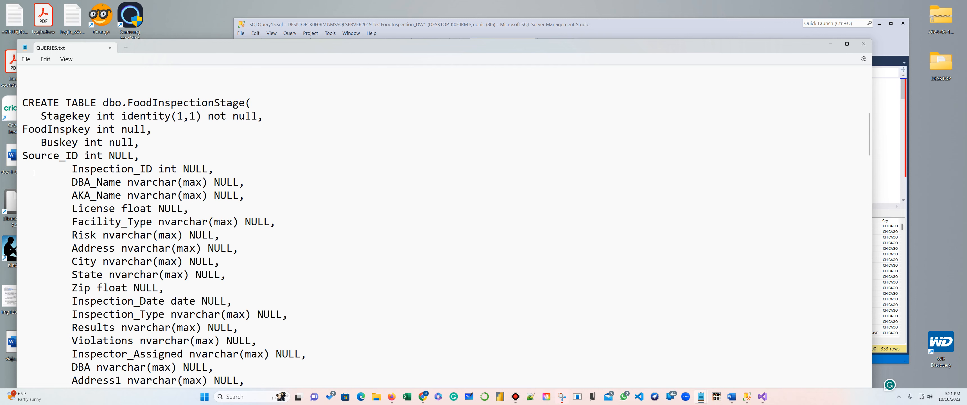
Step: Switch to SQL Server Management Studio, close the SQLQuery15 and SQLQuery14 queries, and review the UPDATE statements in SQLQuery6
{"action": "left_click", "coordinate": [655, 25]}
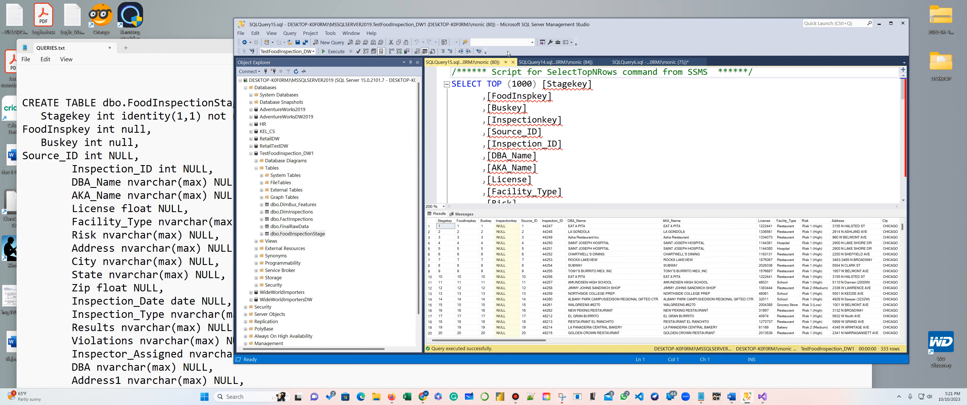
{"action": "left_click", "coordinate": [513, 62]}
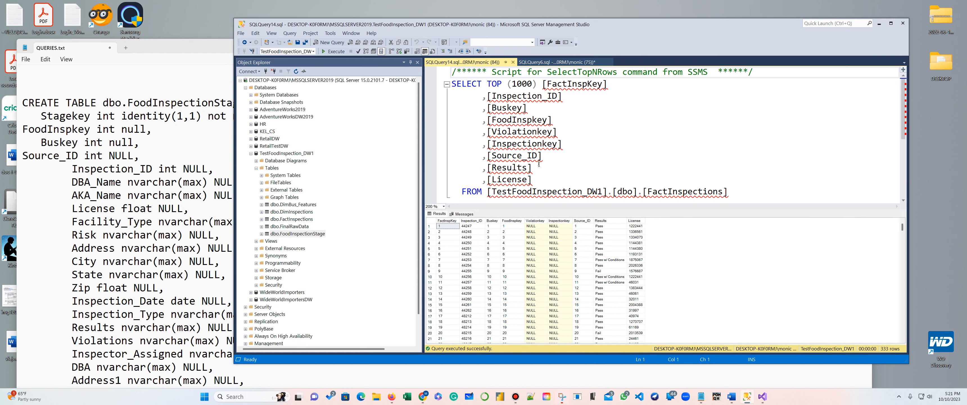
{"action": "left_click", "coordinate": [513, 63]}
{"action": "scroll", "coordinate": [520, 190], "scroll_direction": "down", "scroll_amount": 2}
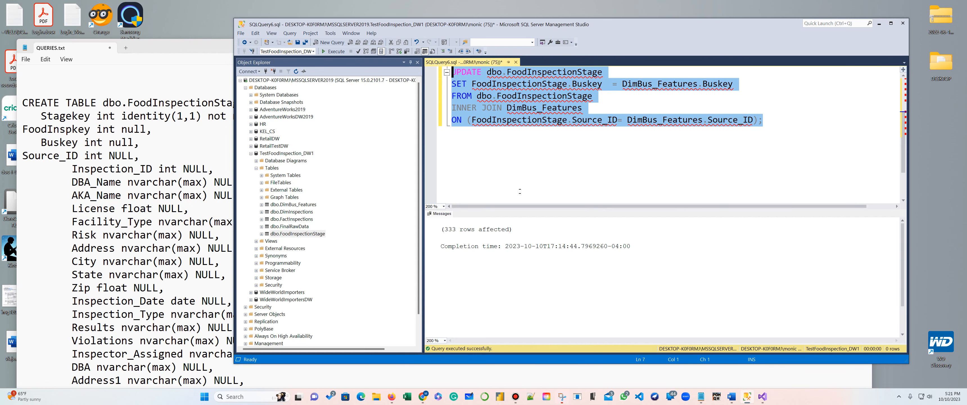
{"action": "scroll", "coordinate": [522, 189], "scroll_direction": "up", "scroll_amount": 2}
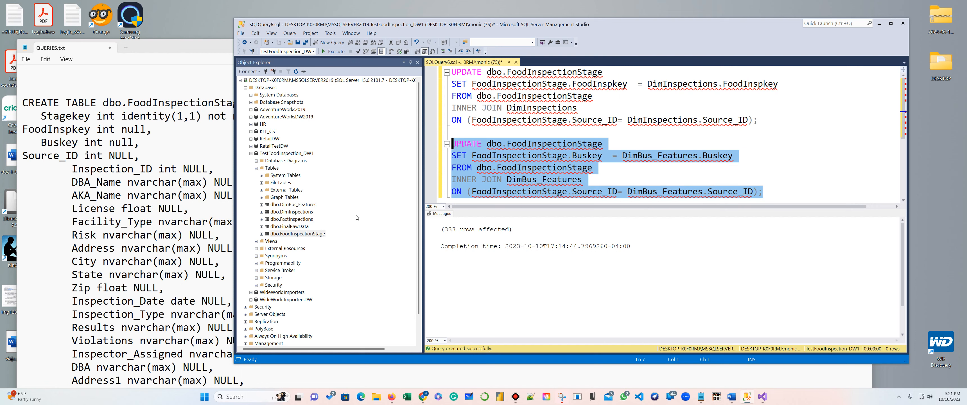
Step: Set Buskey as the primary key in the design of dbo.DimBus_Features, then close the design and save the change
{"action": "left_click", "coordinate": [307, 206]}
{"action": "right_click", "coordinate": [306, 207]}
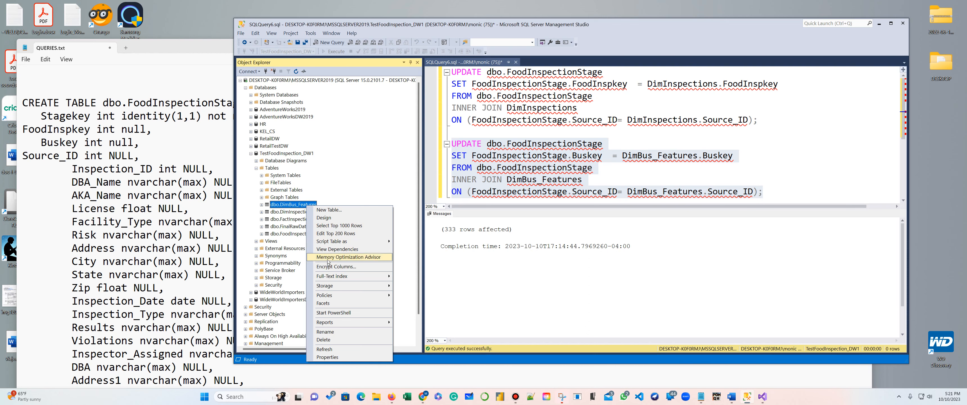
{"action": "left_click", "coordinate": [329, 218]}
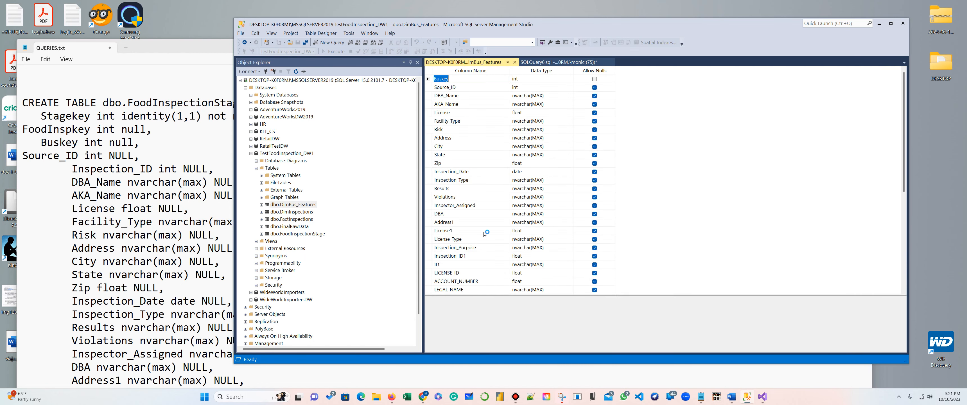
{"action": "left_click", "coordinate": [429, 80]}
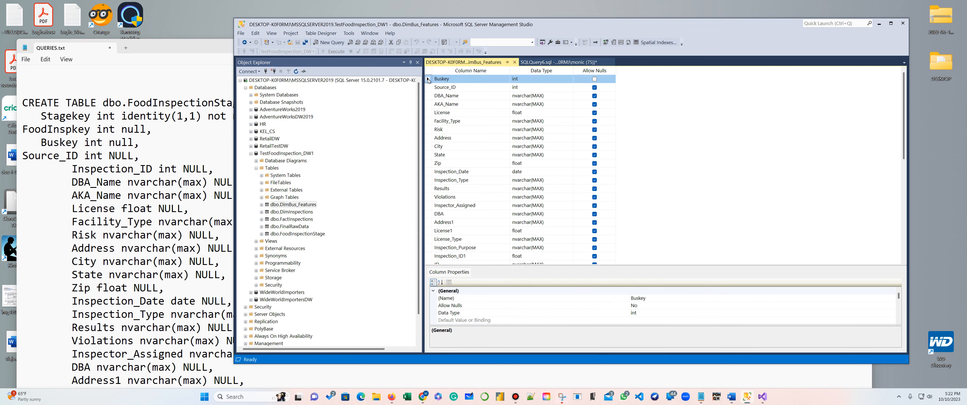
{"action": "right_click", "coordinate": [429, 80]}
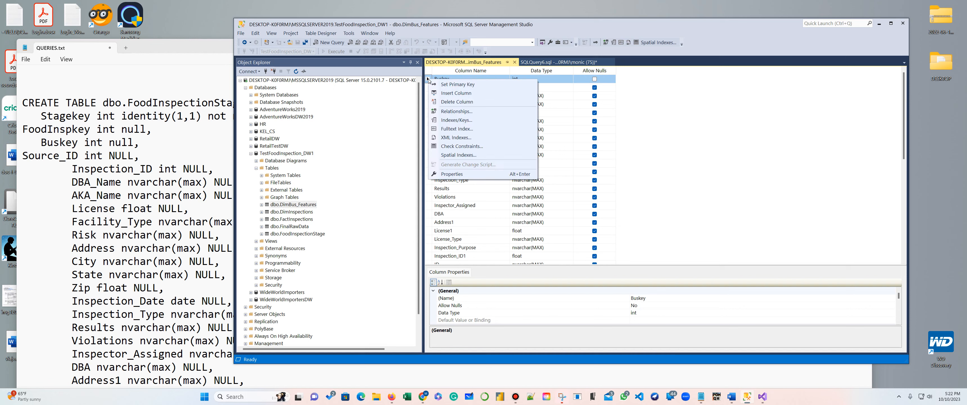
{"action": "left_click", "coordinate": [452, 85]}
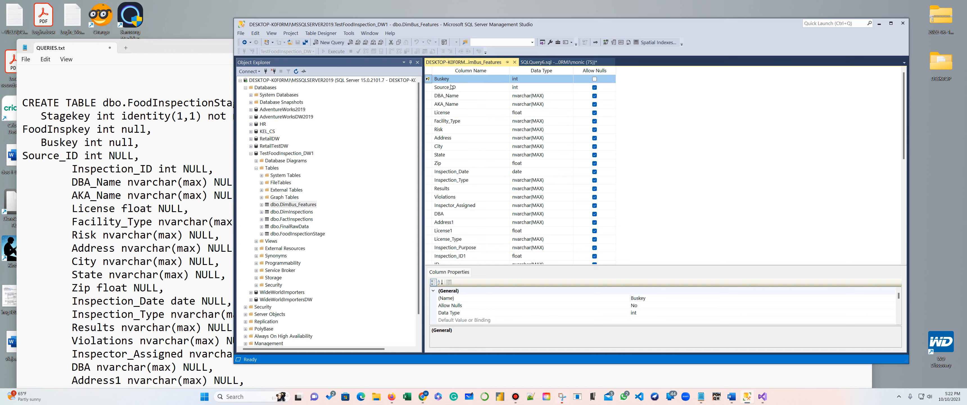
{"action": "left_click", "coordinate": [517, 62]}
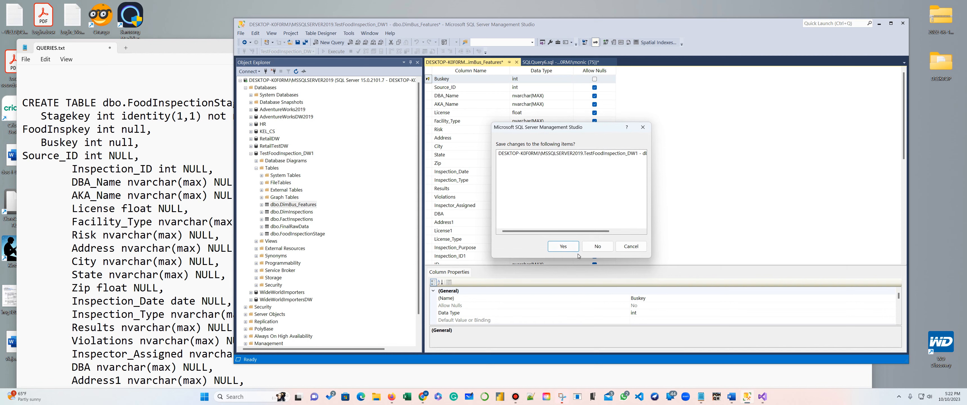
{"action": "left_click", "coordinate": [563, 245]}
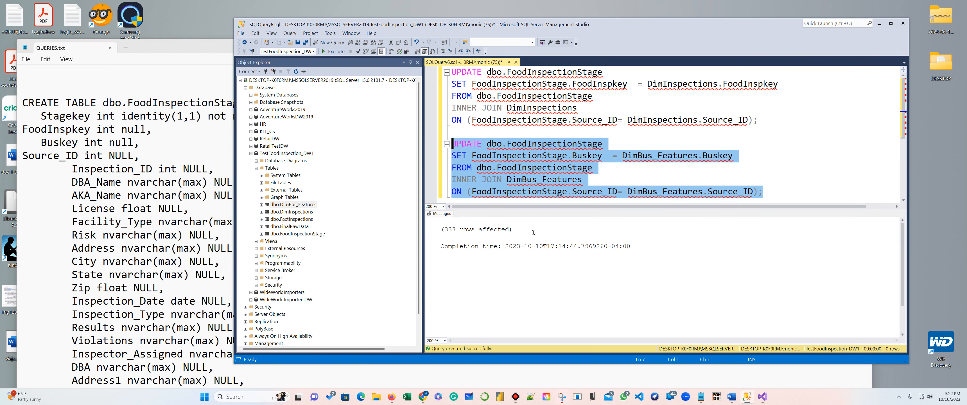
Step: Refresh the object list and check the primary key in the design of dbo.DimInspections, then close the design
{"action": "left_click", "coordinate": [296, 72]}
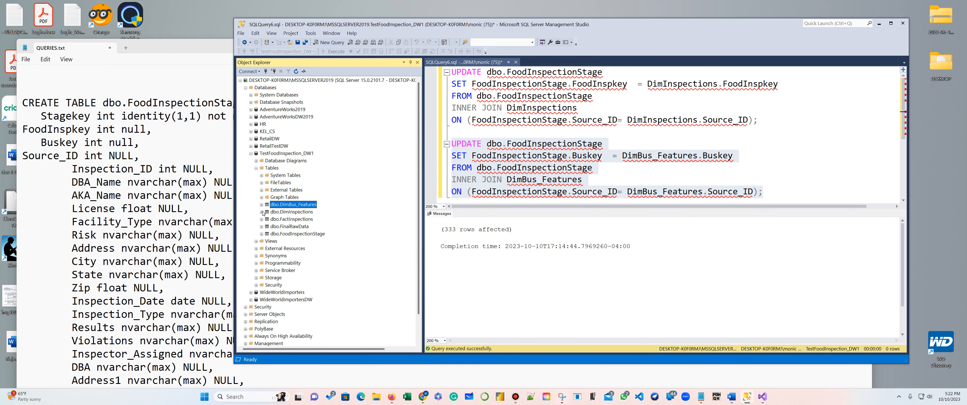
{"action": "left_click", "coordinate": [284, 213]}
{"action": "right_click", "coordinate": [284, 212]}
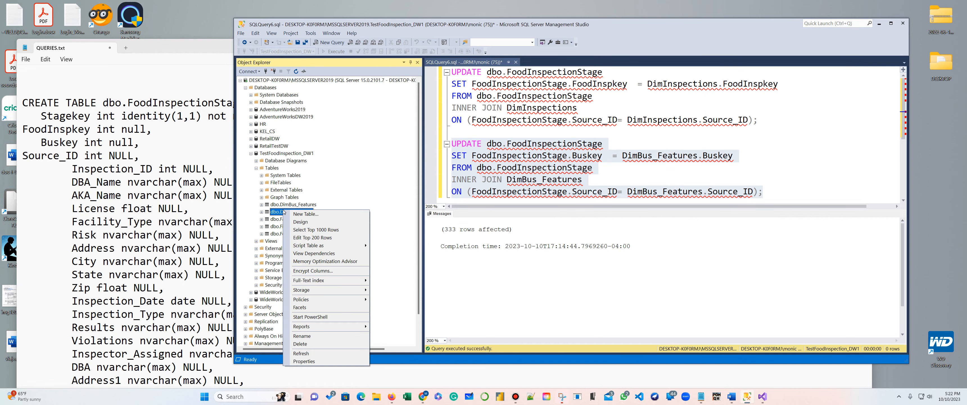
{"action": "left_click", "coordinate": [323, 223]}
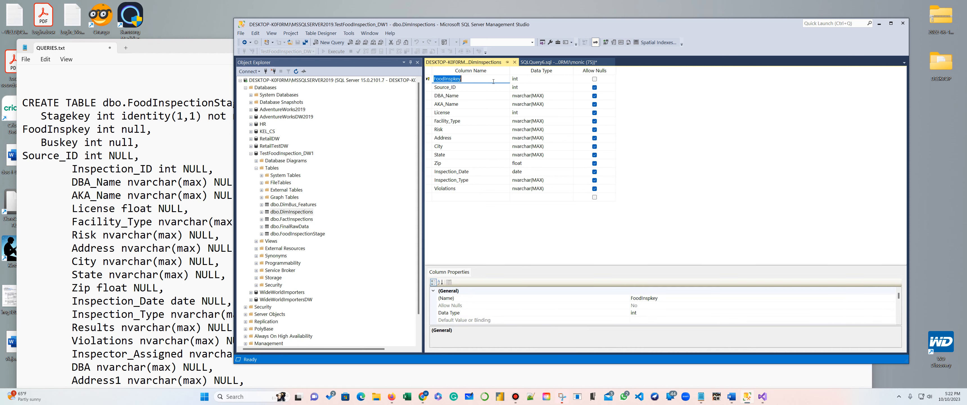
{"action": "left_click", "coordinate": [515, 62]}
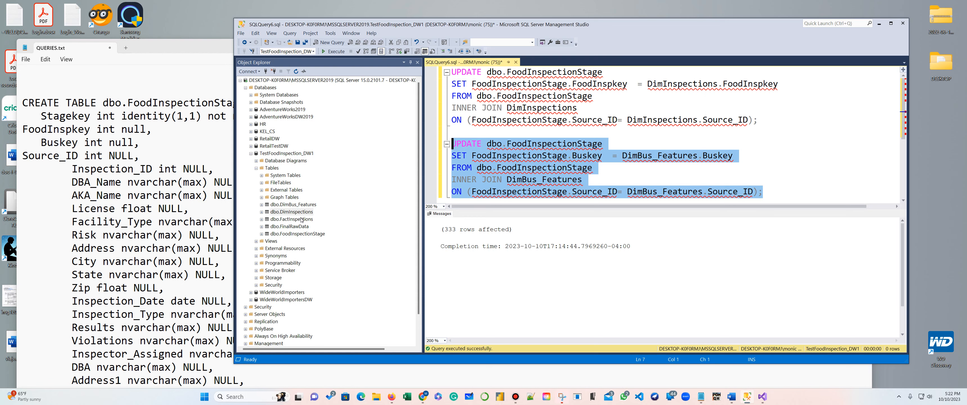
Step: Set FactInspKey as the primary key in the design of dbo.FactInspections, then close the design and save the change
{"action": "right_click", "coordinate": [300, 219]}
{"action": "left_click", "coordinate": [336, 232]}
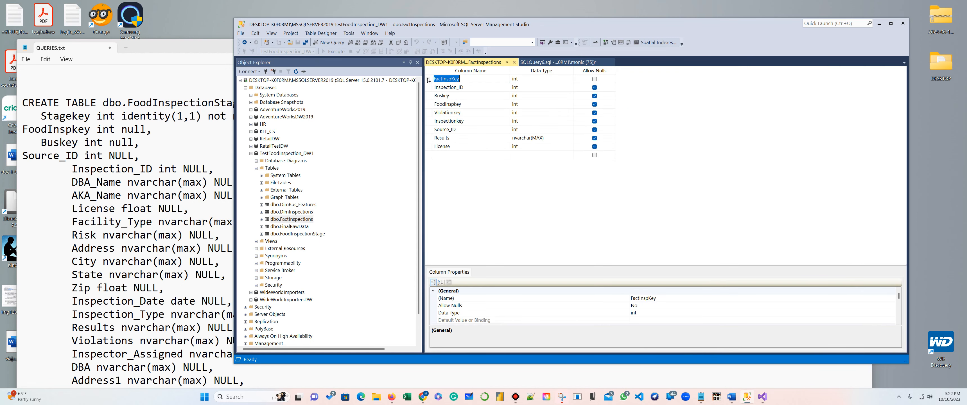
{"action": "right_click", "coordinate": [428, 80]}
{"action": "left_click", "coordinate": [443, 84]}
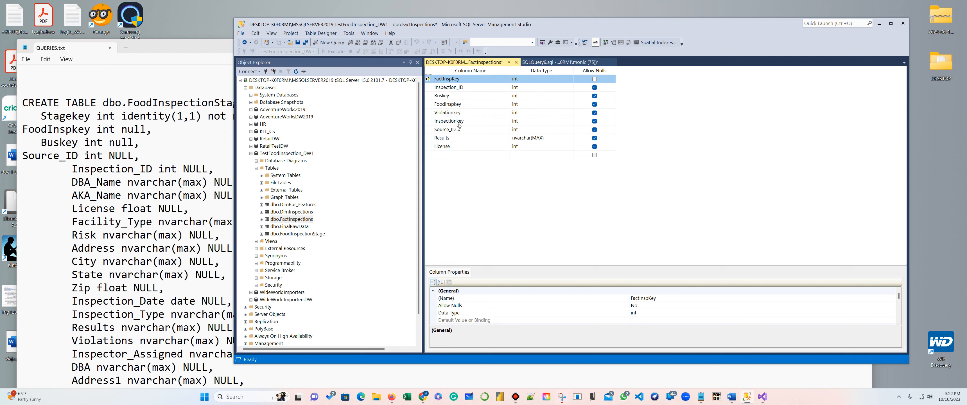
{"action": "left_click", "coordinate": [517, 62]}
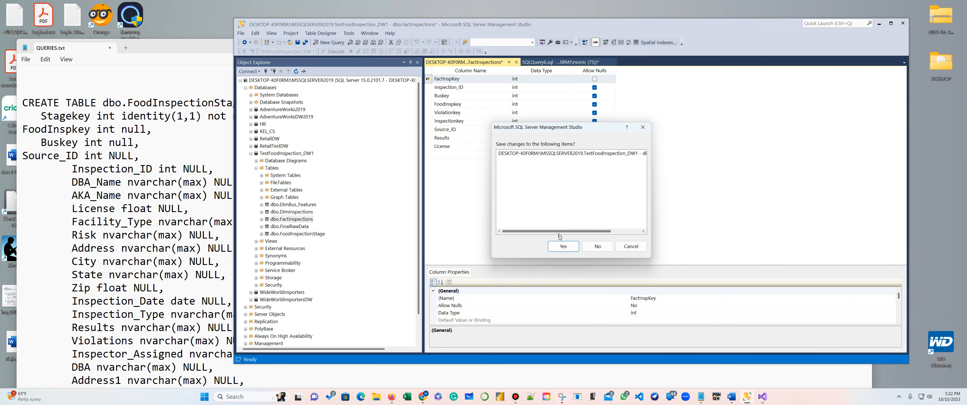
{"action": "left_click", "coordinate": [564, 245]}
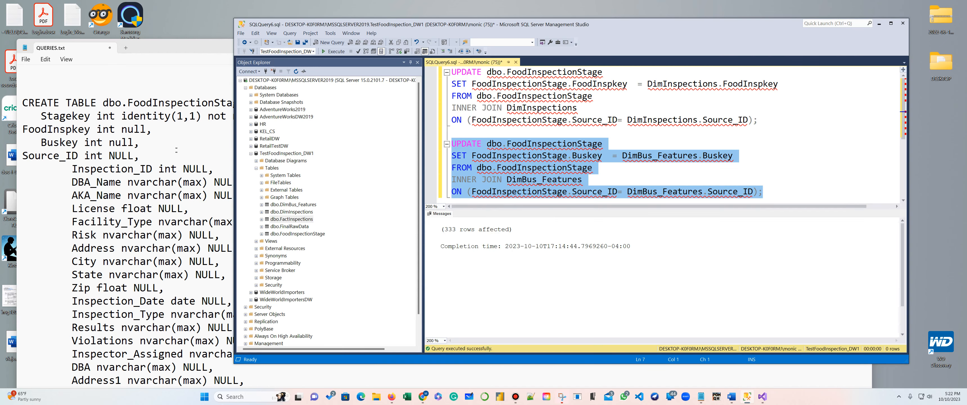
Step: In QUERIES.txt, replace PRIMARY KEY with "not null" on the FoodInspkey line of the CREATE TABLE dbo.DimInspections script and save the file
{"action": "left_click", "coordinate": [140, 155]}
{"action": "scroll", "coordinate": [141, 156], "scroll_direction": "up", "scroll_amount": 2}
{"action": "scroll", "coordinate": [221, 227], "scroll_direction": "up", "scroll_amount": 6}
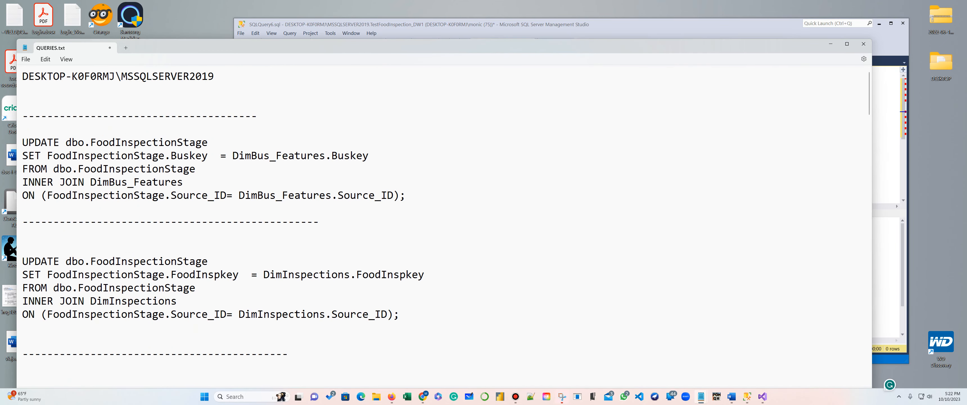
{"action": "scroll", "coordinate": [221, 228], "scroll_direction": "down", "scroll_amount": 20}
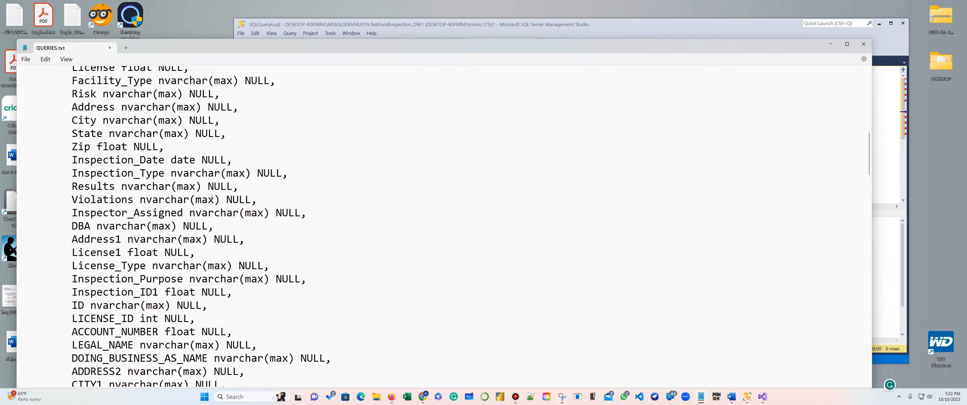
{"action": "scroll", "coordinate": [327, 138], "scroll_direction": "down", "scroll_amount": 1}
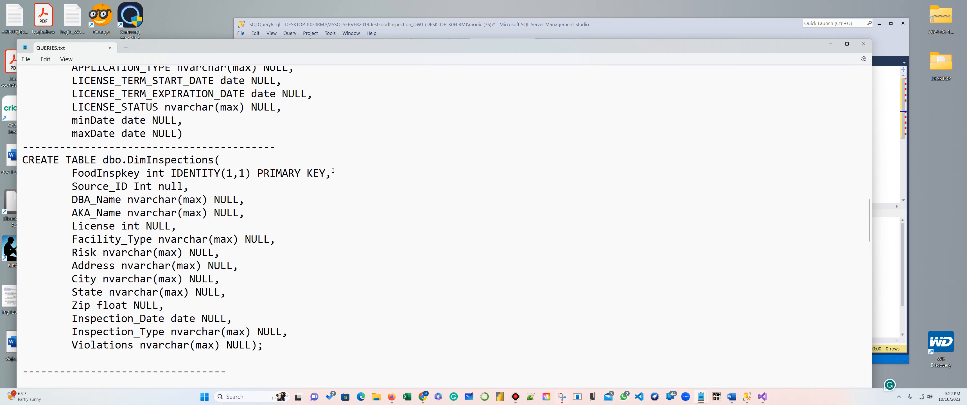
{"action": "left_click_drag", "start_coordinate": [325, 173], "coordinate": [258, 174]}
{"action": "key", "text": "BackSpace"}
{"action": "key", "text": "BackSpace"}
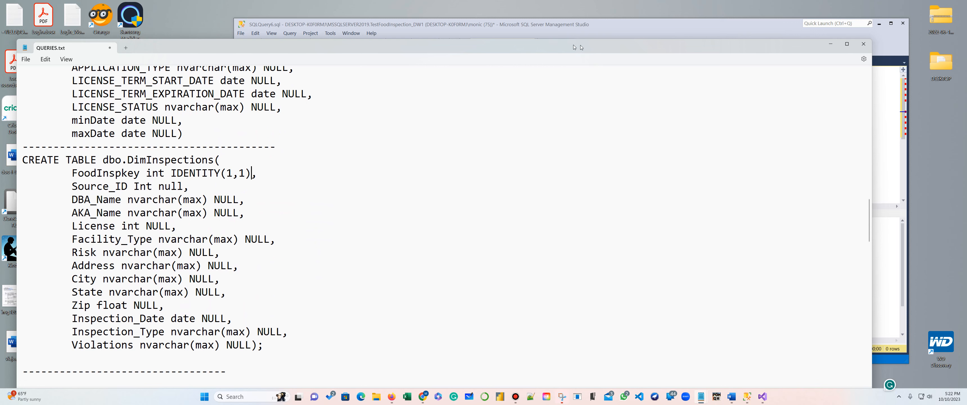
{"action": "type", "text": "not null"}
Step: Switch to SQL Server Management Studio, refresh the server's objects, and open a new query on TestFoodInspection_DW1
{"action": "left_click", "coordinate": [617, 23]}
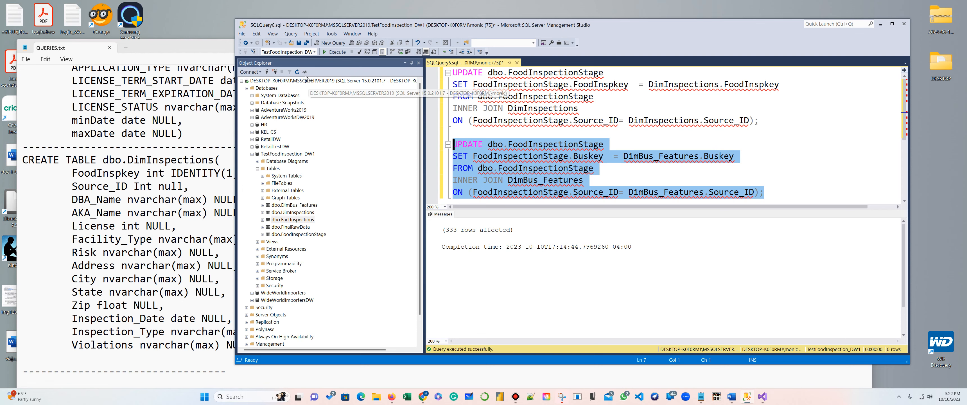
{"action": "left_click", "coordinate": [293, 219]}
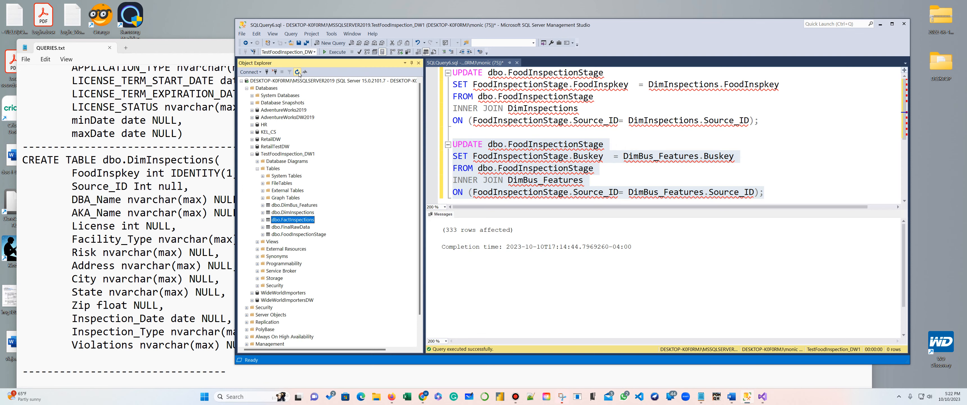
{"action": "left_click", "coordinate": [252, 155]}
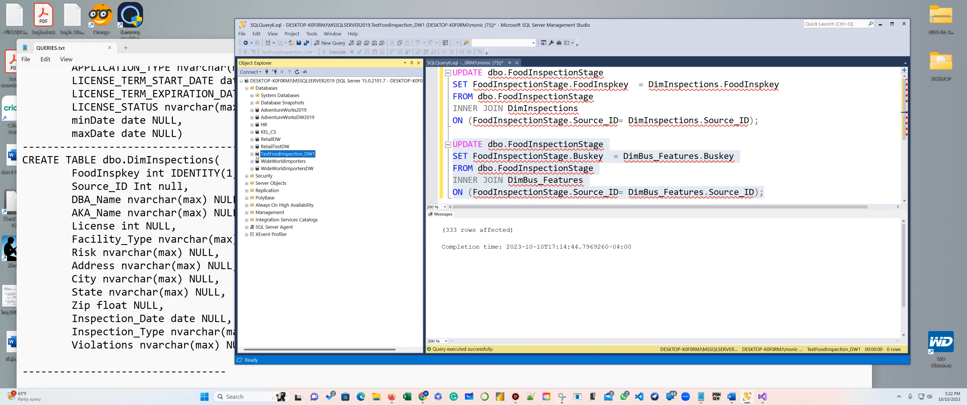
{"action": "left_click", "coordinate": [331, 43]}
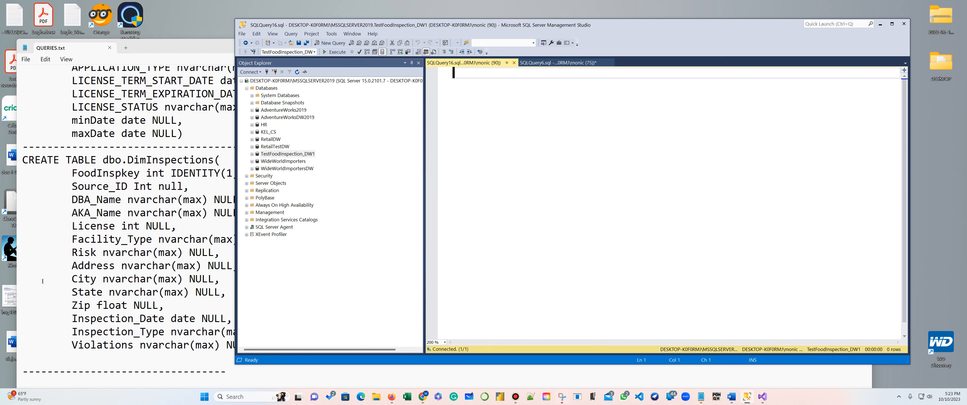
Step: Copy the FK_FactInspections_DimBus_Features ALTER TABLE statement from QUERIES.txt into the new query in SQL Server Management Studio
{"action": "left_click", "coordinate": [41, 281]}
{"action": "scroll", "coordinate": [43, 280], "scroll_direction": "down", "scroll_amount": 4}
{"action": "scroll", "coordinate": [44, 281], "scroll_direction": "up", "scroll_amount": 20}
{"action": "scroll", "coordinate": [44, 281], "scroll_direction": "up", "scroll_amount": 3}
{"action": "scroll", "coordinate": [45, 281], "scroll_direction": "down", "scroll_amount": 20}
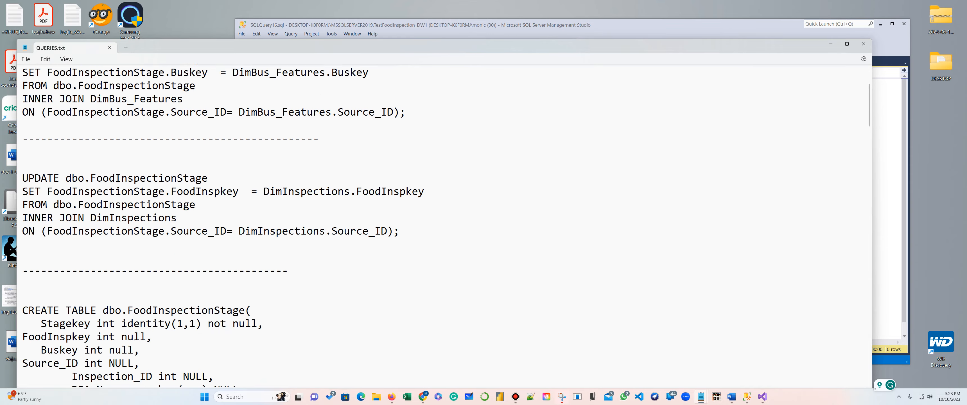
{"action": "scroll", "coordinate": [45, 281], "scroll_direction": "down", "scroll_amount": 20}
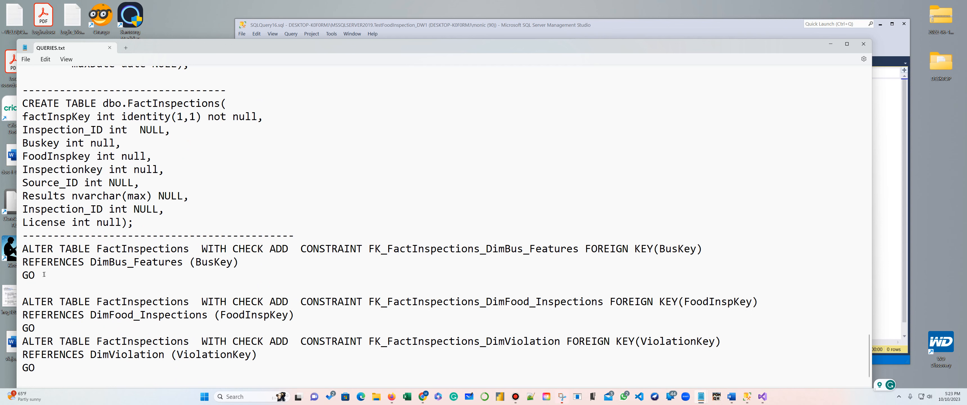
{"action": "left_click_drag", "start_coordinate": [22, 287], "coordinate": [22, 249]}
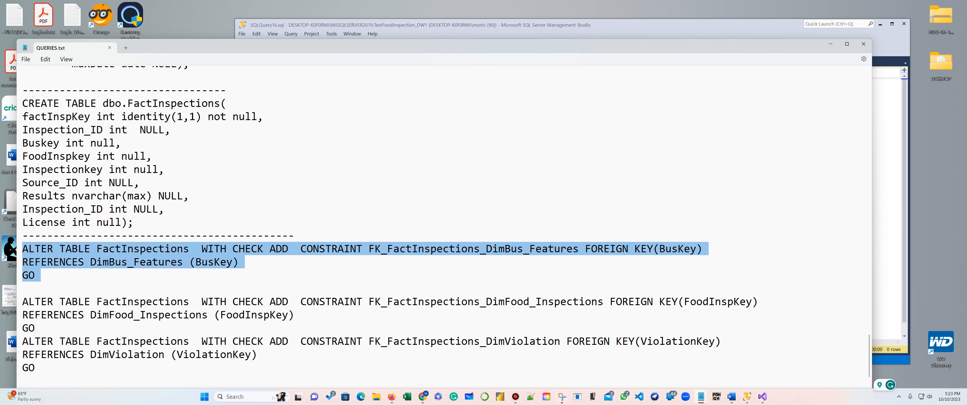
{"action": "right_click", "coordinate": [104, 257]}
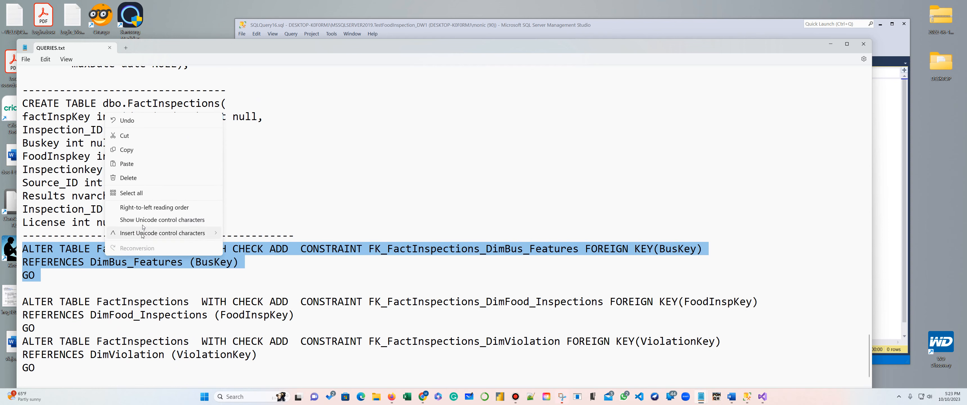
{"action": "left_click", "coordinate": [142, 153]}
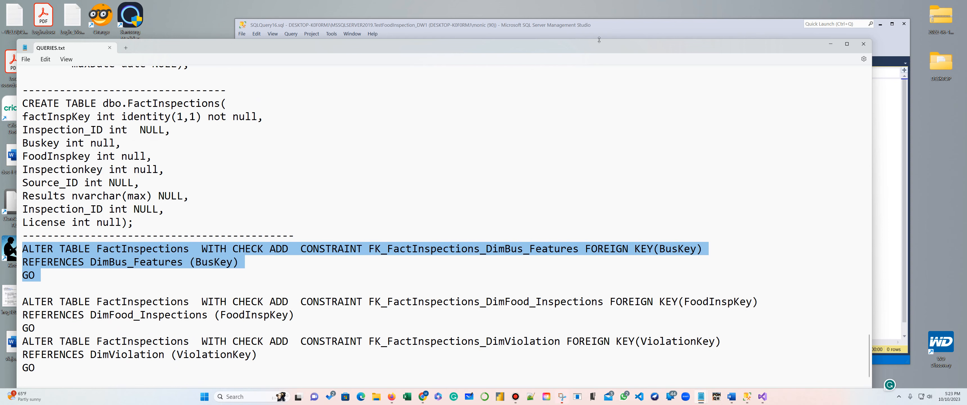
{"action": "left_click", "coordinate": [653, 31]}
{"action": "key", "text": "ctrl+v"}
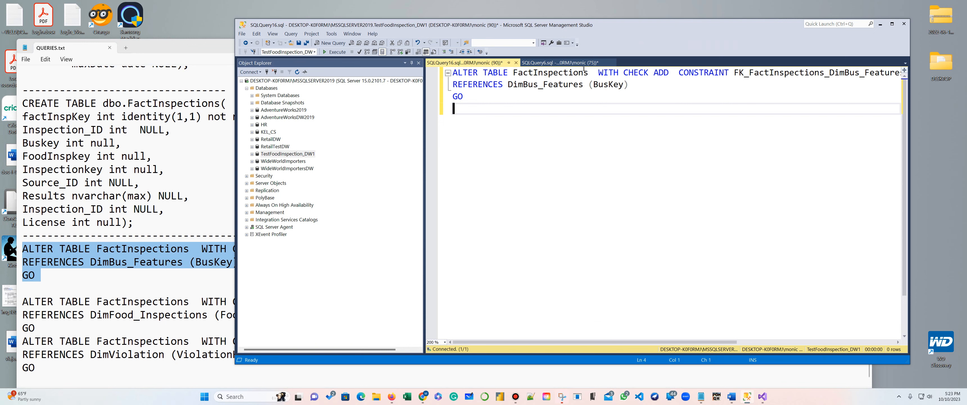
Step: Put the WITH CHECK ADD and FOREIGN KEY clauses of the DimBus_Features statement on their own lines and delete its GO
{"action": "left_click", "coordinate": [594, 72]}
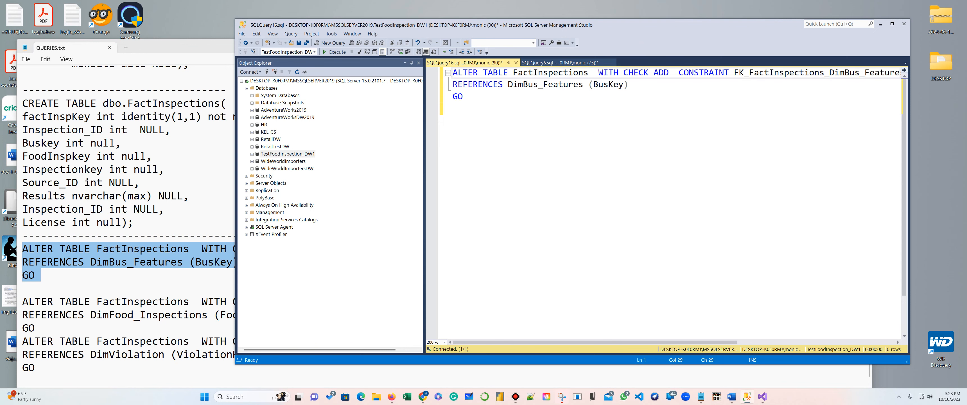
{"action": "key", "text": "Return"}
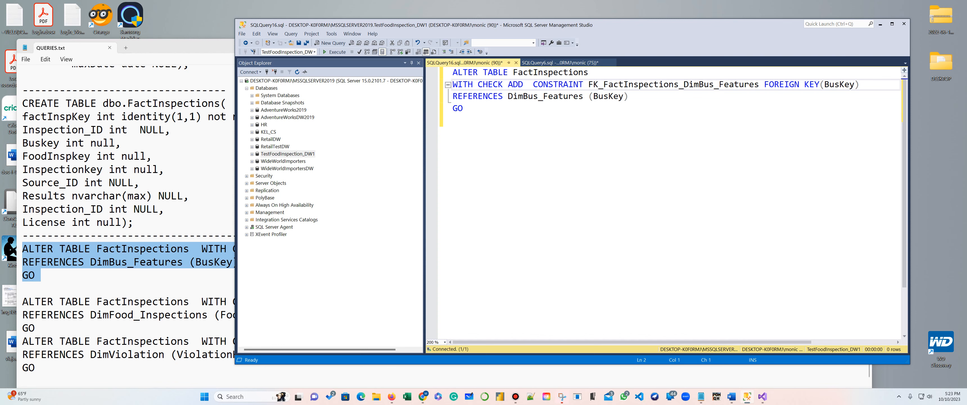
{"action": "left_click", "coordinate": [761, 85]}
{"action": "key", "text": "Return"}
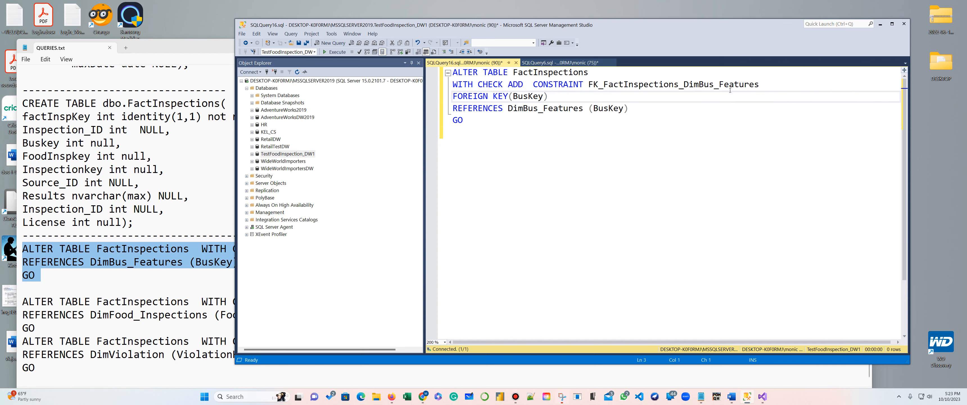
{"action": "left_click_drag", "start_coordinate": [507, 119], "coordinate": [426, 116]}
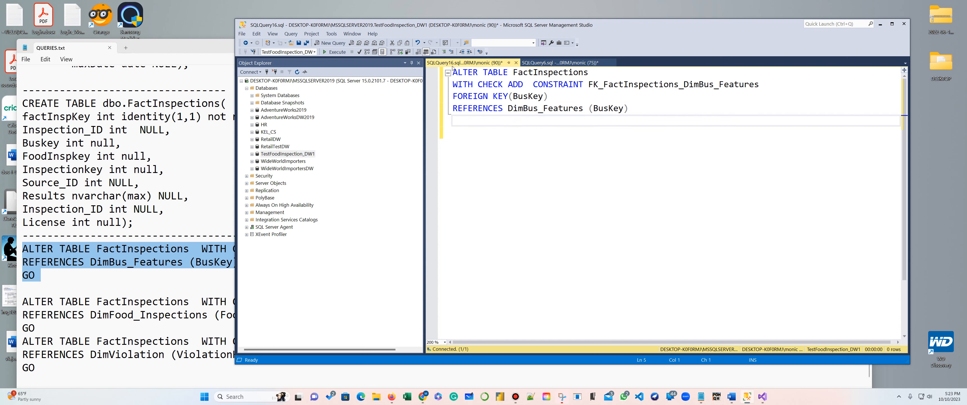
Step: Check the key column of dbo.DimBus_Features in the tables of TestFoodInspection_DW1
{"action": "double_click", "coordinate": [273, 153]}
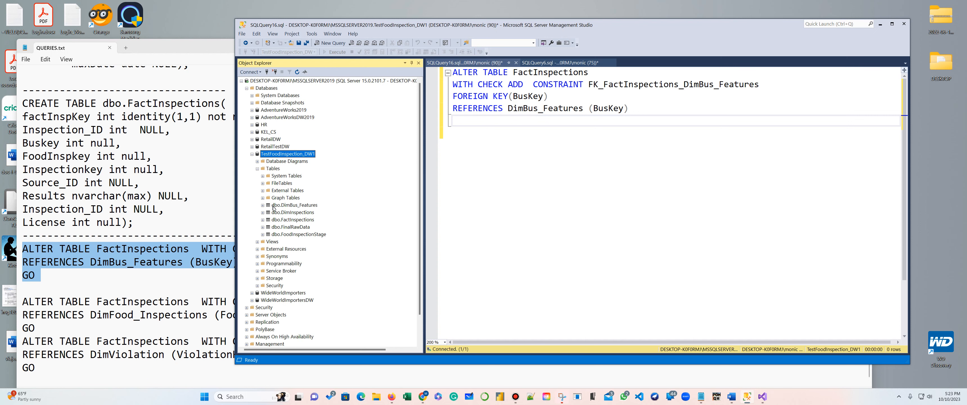
{"action": "left_click", "coordinate": [263, 205]}
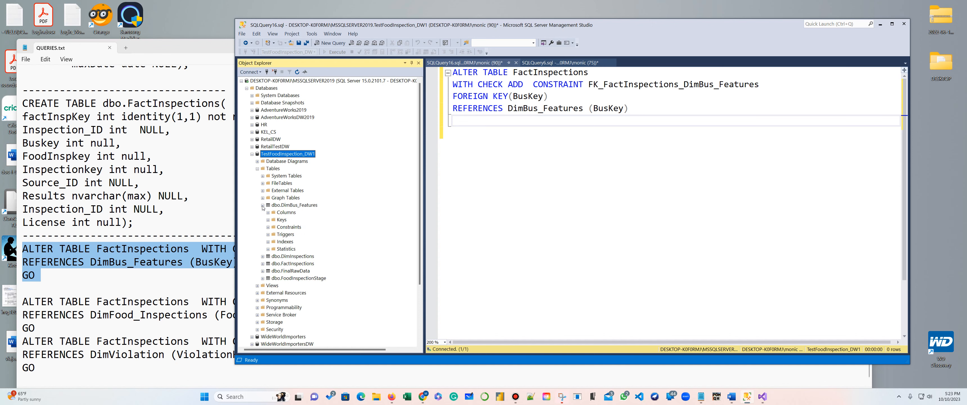
{"action": "left_click", "coordinate": [268, 213]}
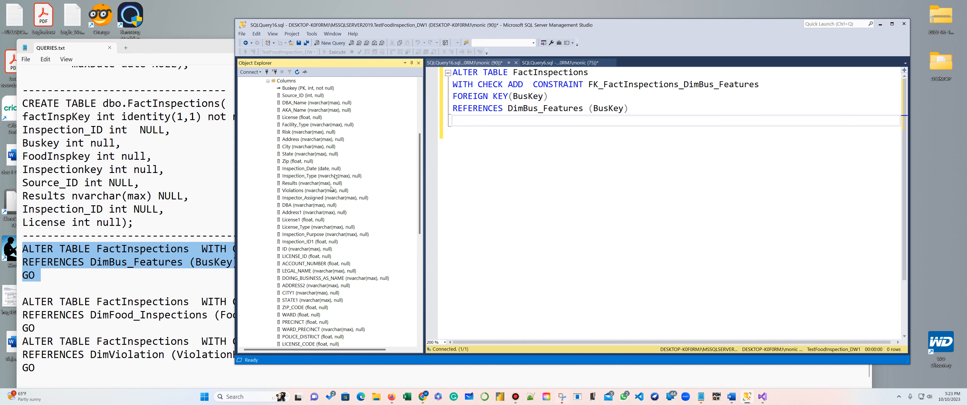
{"action": "scroll", "coordinate": [335, 137], "scroll_direction": "down", "scroll_amount": 2}
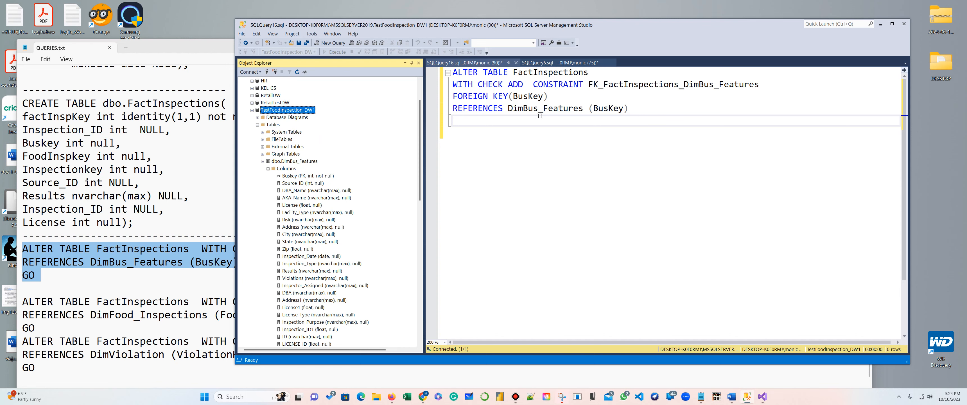
Step: Execute the DimBus_Features foreign key statement, then refresh the server's objects and list the TestFoodInspection_DW1 tables
{"action": "left_click_drag", "start_coordinate": [635, 109], "coordinate": [454, 72]}
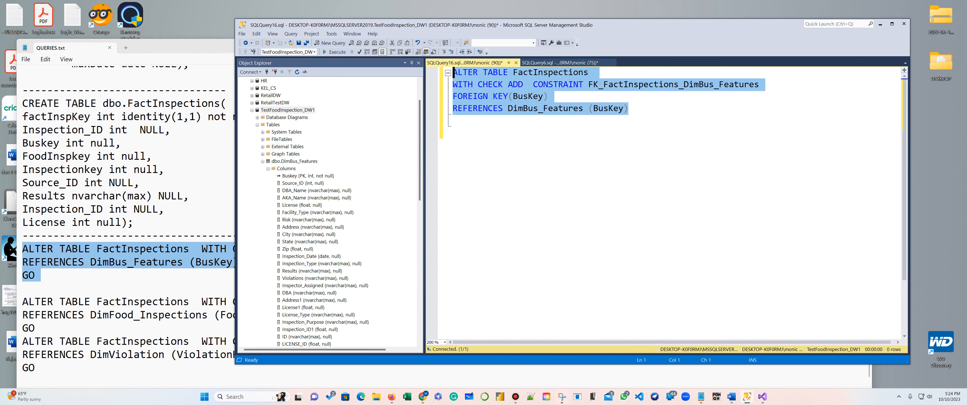
{"action": "left_click", "coordinate": [335, 52]}
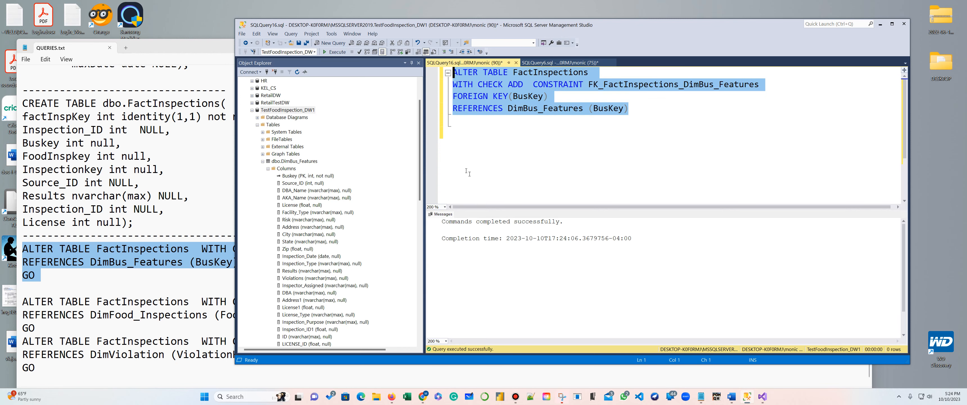
{"action": "left_click", "coordinate": [262, 161]}
{"action": "left_click", "coordinate": [297, 71]}
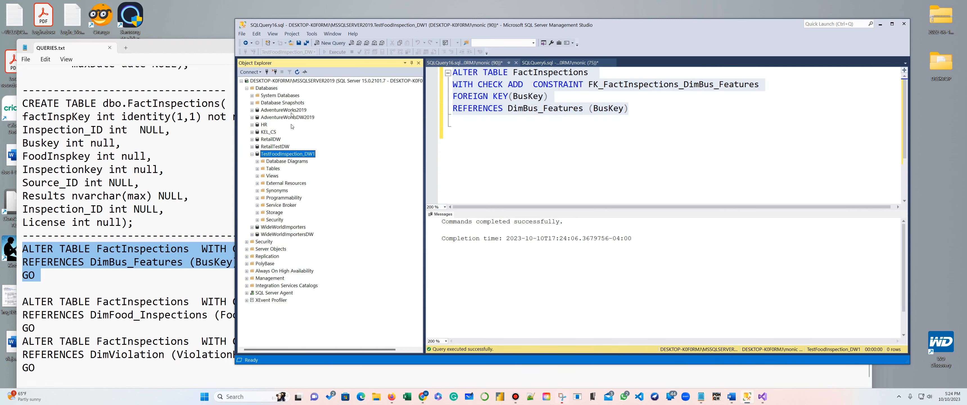
{"action": "left_click", "coordinate": [258, 169]}
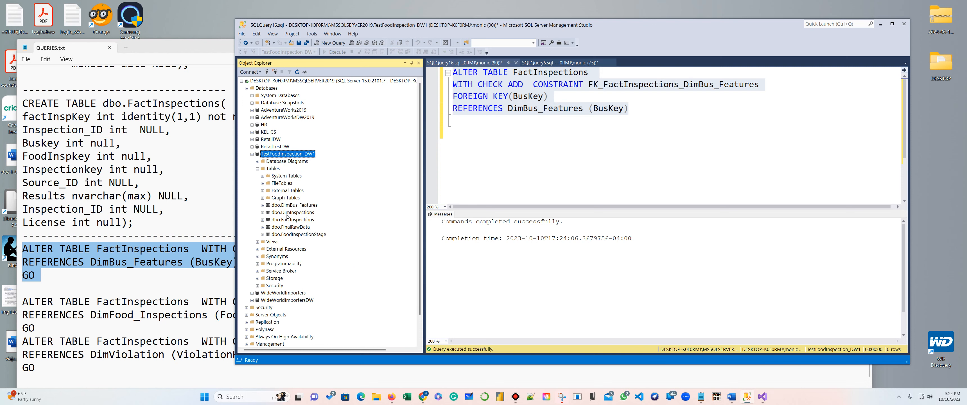
Step: Copy the FK_FactInspections_DimFood_Inspections ALTER TABLE statement from QUERIES.txt and paste it below the first statement in the SQL Server Management Studio query
{"action": "left_click", "coordinate": [565, 181]}
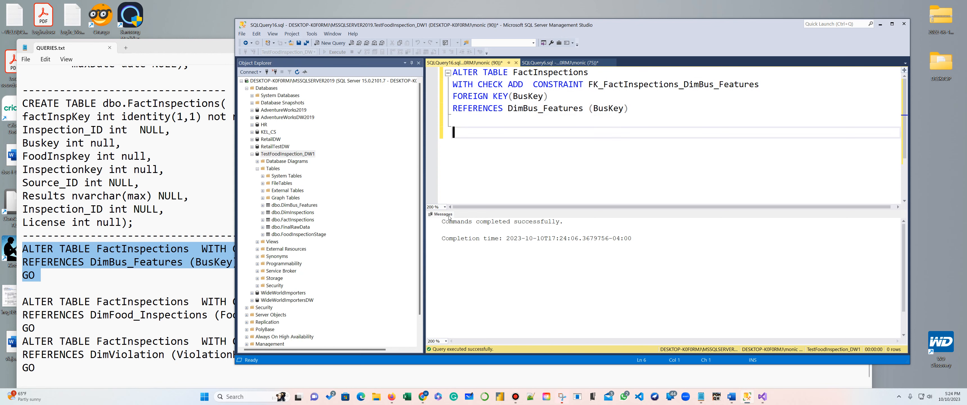
{"action": "scroll", "coordinate": [158, 301], "scroll_direction": "down", "scroll_amount": 1}
{"action": "left_click", "coordinate": [158, 301]}
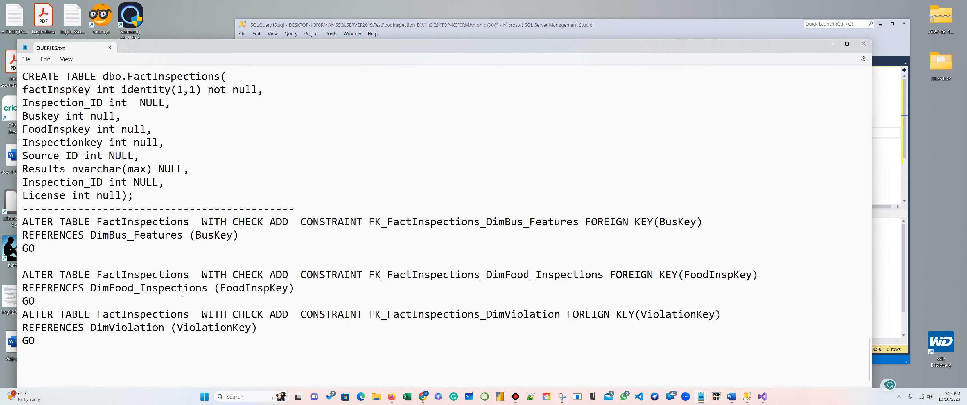
{"action": "left_click_drag", "start_coordinate": [350, 300], "coordinate": [22, 273]}
{"action": "key", "text": "ctrl+c"}
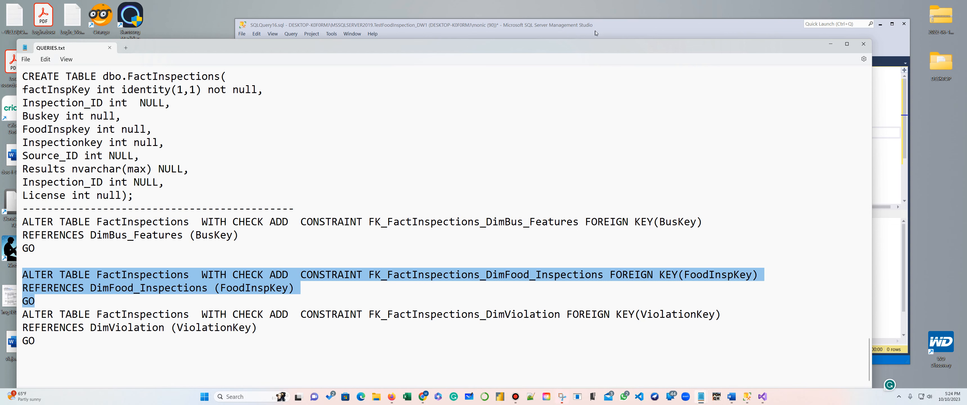
{"action": "left_click", "coordinate": [875, 187]}
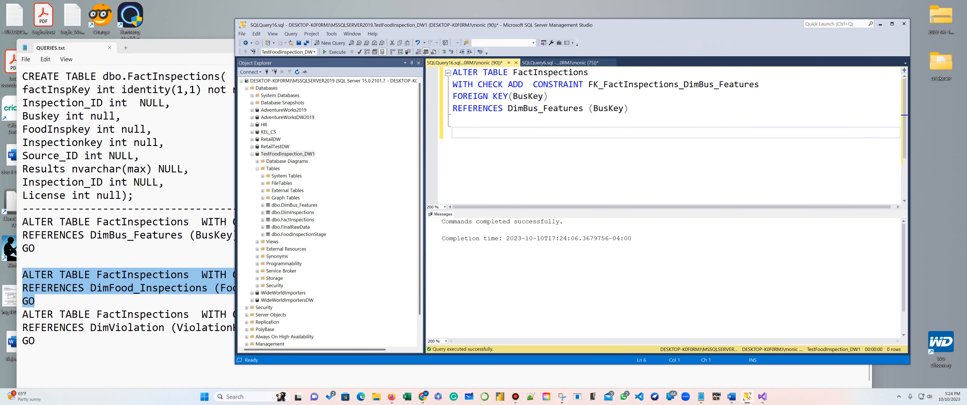
{"action": "key", "text": "ctrl+v"}
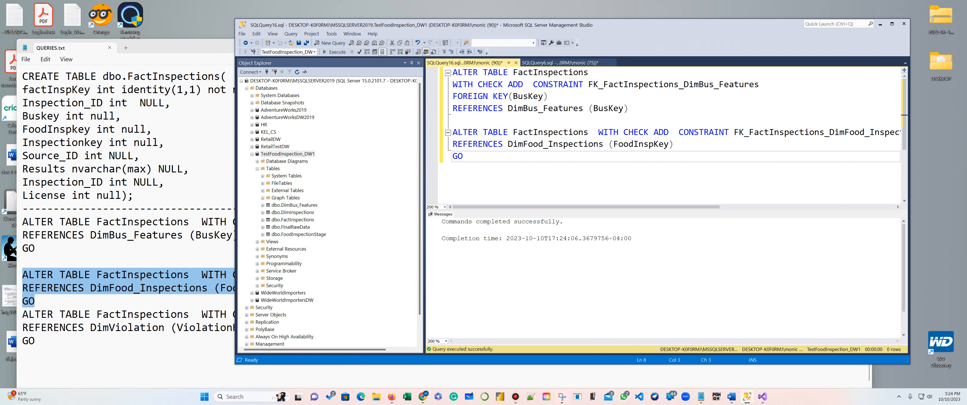
Step: Put the WITH CHECK ADD and FOREIGN KEY clauses of the DimFood_Inspections statement on their own lines and delete its GO
{"action": "left_click", "coordinate": [594, 132]}
{"action": "key", "text": "Return"}
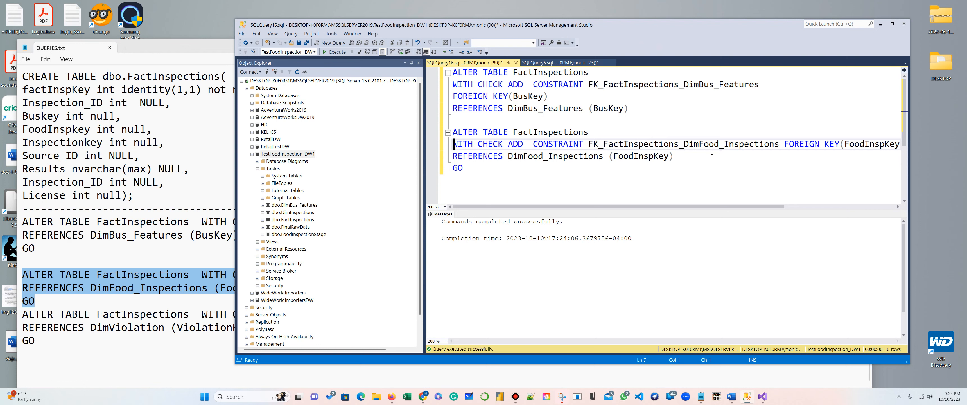
{"action": "left_click", "coordinate": [780, 144]}
{"action": "key", "text": "Return"}
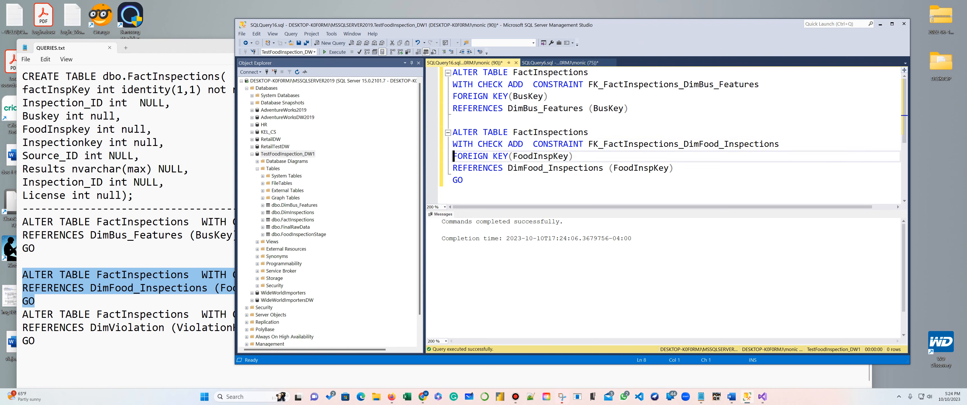
{"action": "left_click_drag", "start_coordinate": [469, 180], "coordinate": [453, 180]}
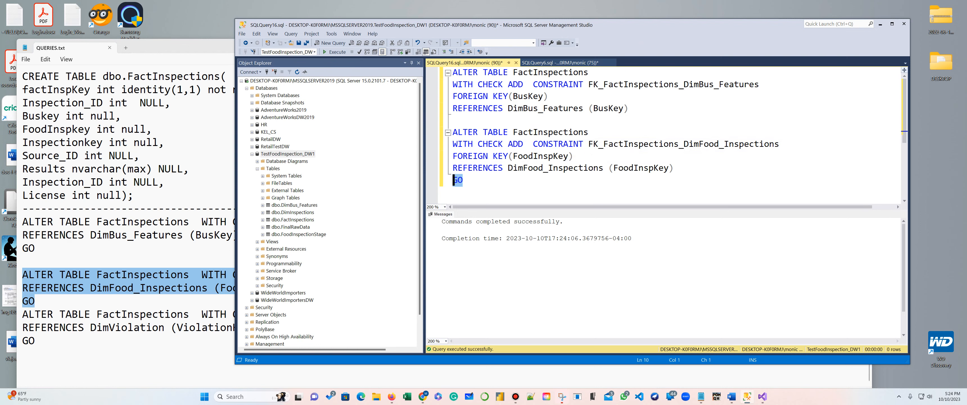
{"action": "key", "text": "Delete"}
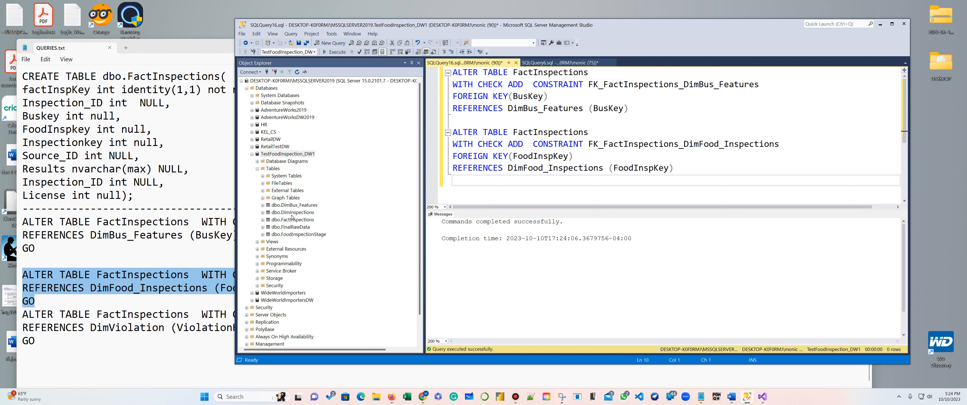
Step: Rename the second constraint to FK_FactInspections_DimInspections and list the columns of dbo.DimInspections
{"action": "left_click", "coordinate": [724, 148]}
{"action": "key", "text": "BackSpace"}
{"action": "key", "text": "BackSpace"}
{"action": "key", "text": "BackSpace"}
{"action": "key", "text": "BackSpace"}
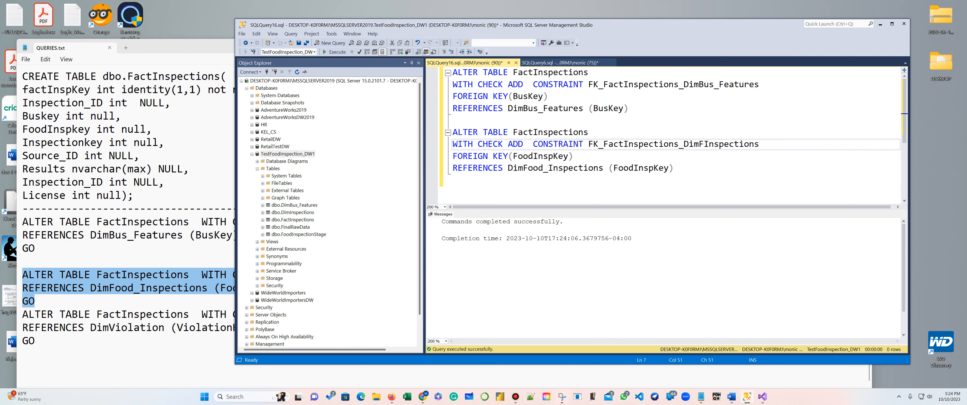
{"action": "key", "text": "BackSpace"}
{"action": "left_click", "coordinate": [263, 213]}
{"action": "left_click", "coordinate": [268, 220]}
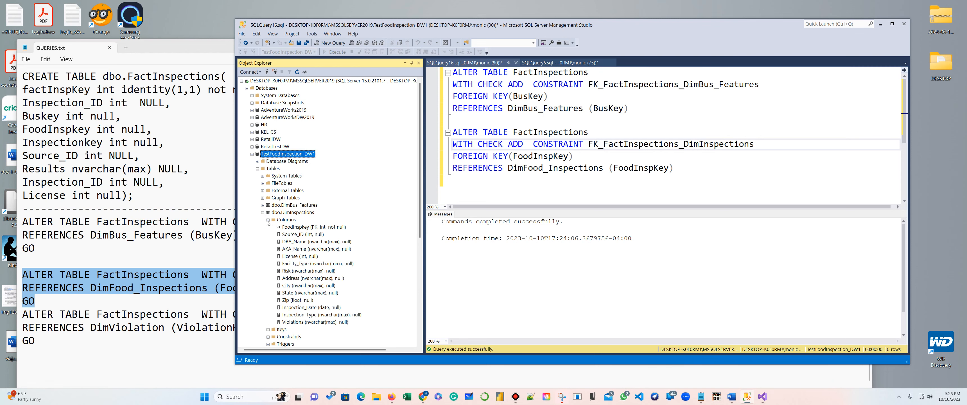
Step: Change the table referenced by the second statement to DimInspections and execute that statement
{"action": "left_click", "coordinate": [547, 157]}
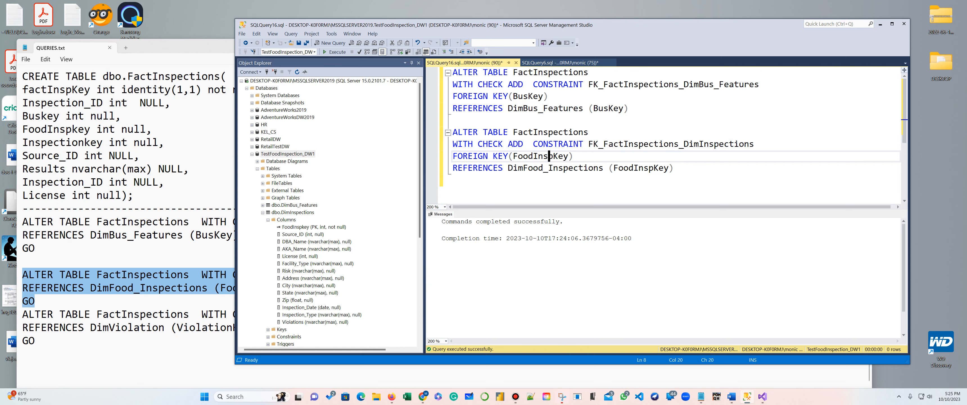
{"action": "left_click", "coordinate": [549, 168]}
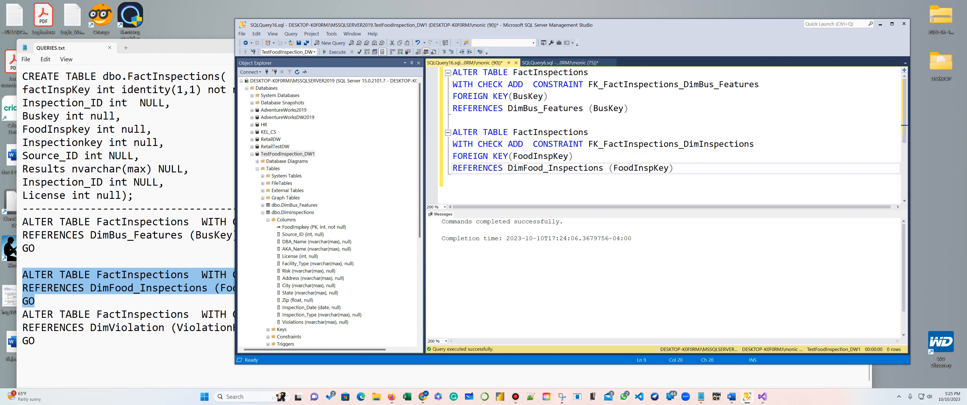
{"action": "key", "text": "BackSpace"}
{"action": "key", "text": "BackSpace"}
{"action": "key", "text": "BackSpace"}
{"action": "key", "text": "BackSpace"}
{"action": "key", "text": "BackSpace"}
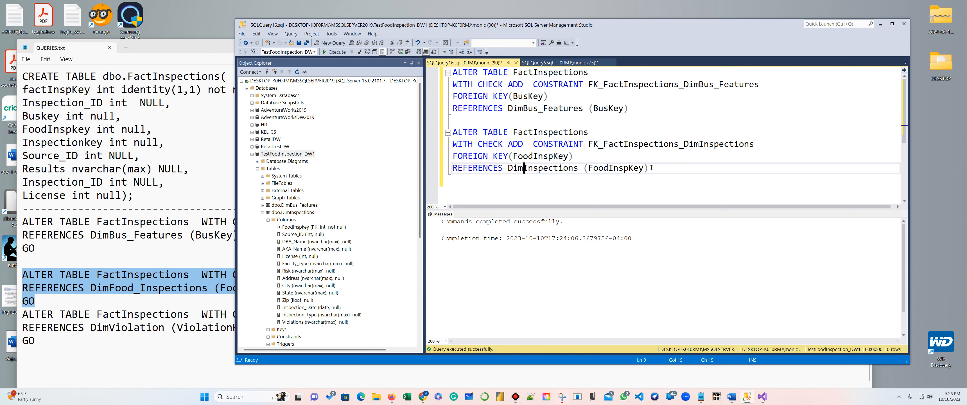
{"action": "left_click_drag", "start_coordinate": [652, 167], "coordinate": [451, 131]}
{"action": "left_click", "coordinate": [336, 52]}
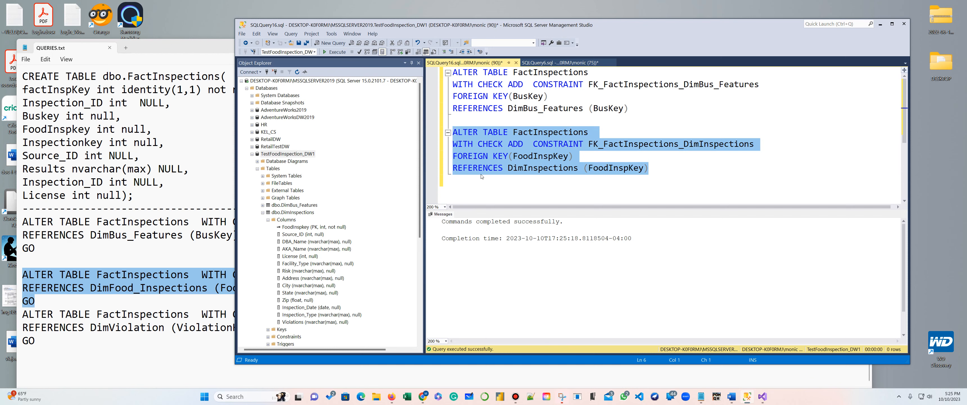
Step: Replace all the ALTER TABLE statements in QUERIES.txt with the two reformatted foreign-key statements copied from the SQL query, and save the file
{"action": "left_click_drag", "start_coordinate": [482, 177], "coordinate": [439, 52]}
{"action": "key", "text": "ctrl+c"}
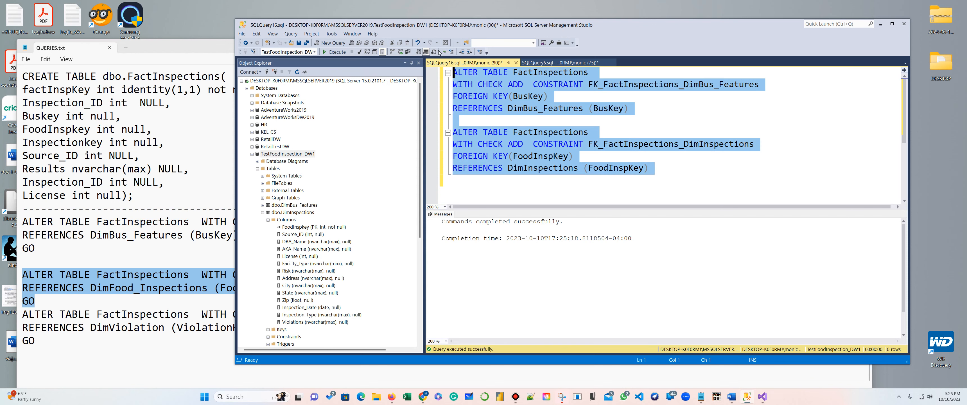
{"action": "left_click", "coordinate": [57, 312]}
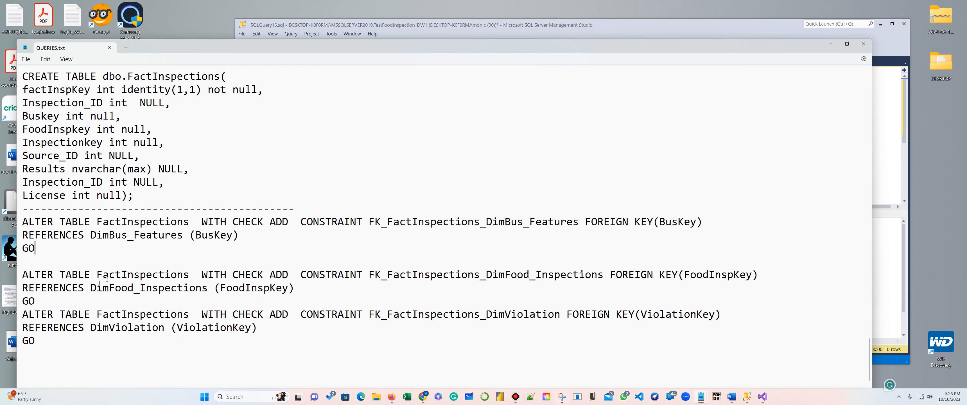
{"action": "left_click_drag", "start_coordinate": [23, 354], "coordinate": [23, 222]}
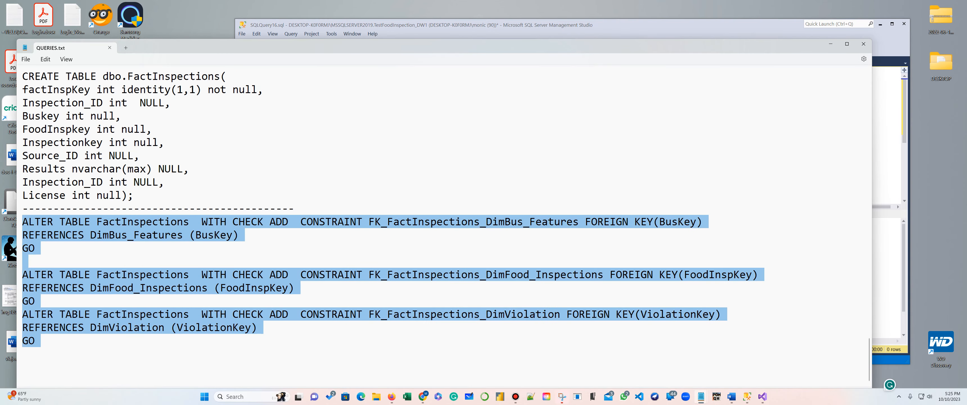
{"action": "key", "text": "ctrl+v"}
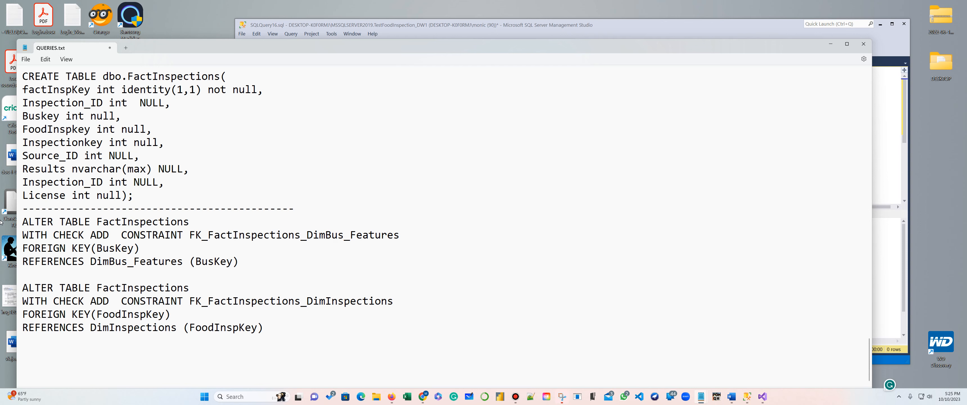
{"action": "key", "text": "ctrl+s"}
Step: Switch to SQL Server Management Studio, refresh the server's object tree and inspect the keys of dbo.DimBus_Features and dbo.FactInspections in TestFoodInspection_DW1
{"action": "left_click", "coordinate": [653, 30]}
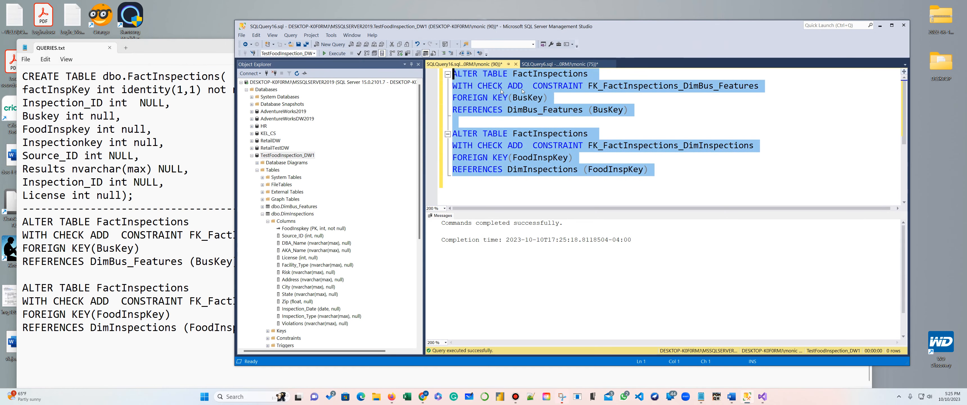
{"action": "left_click", "coordinate": [297, 72]}
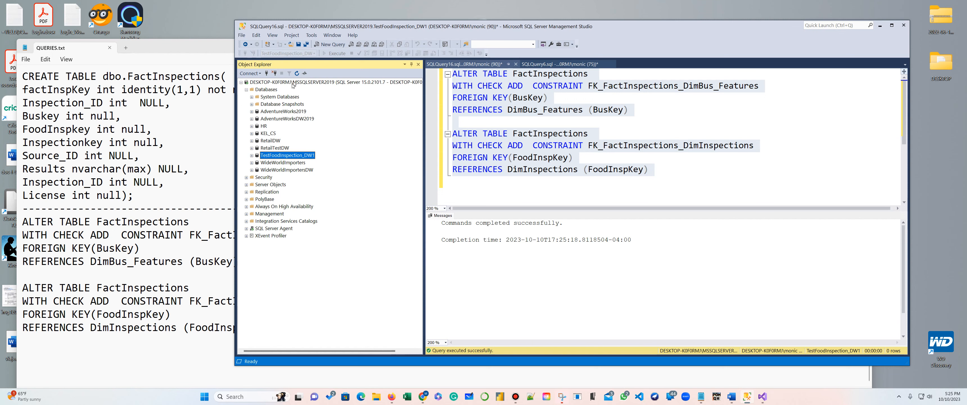
{"action": "double_click", "coordinate": [279, 156]}
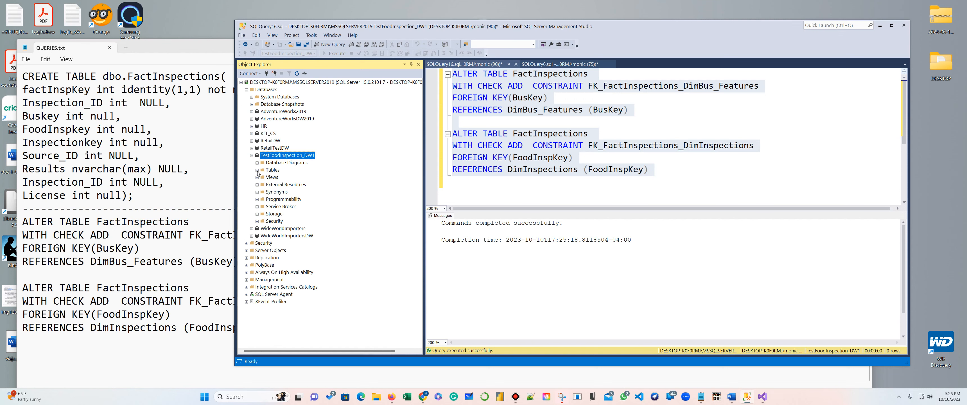
{"action": "left_click", "coordinate": [257, 170]}
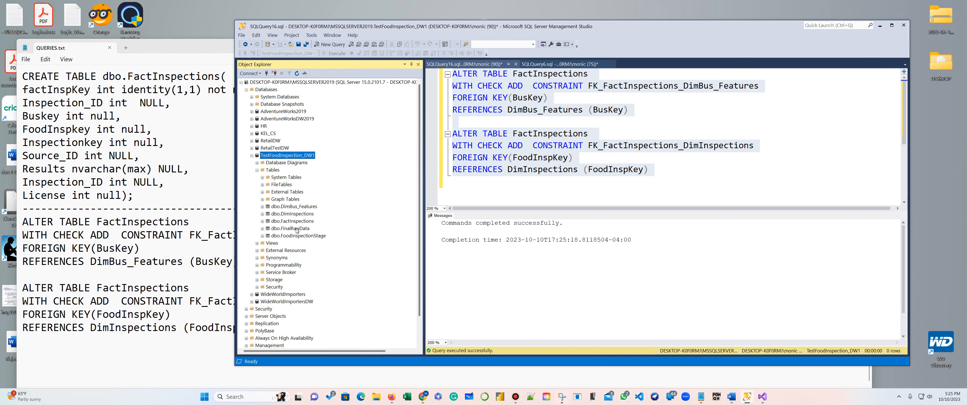
{"action": "left_click", "coordinate": [263, 206]}
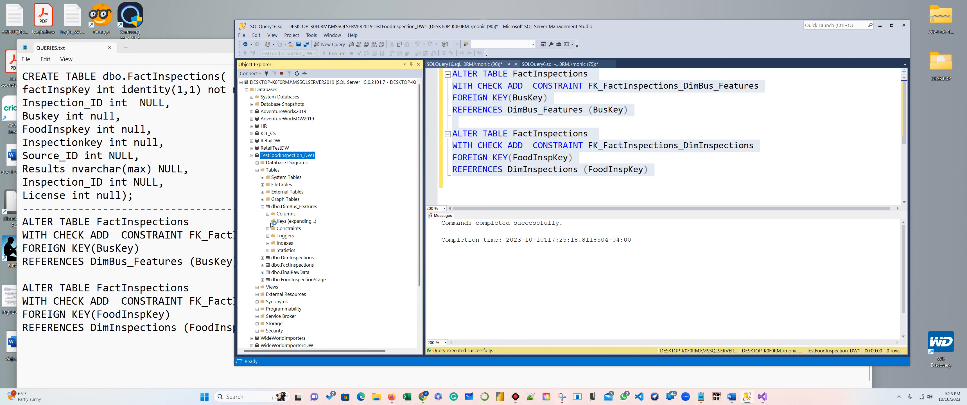
{"action": "left_click", "coordinate": [267, 220]}
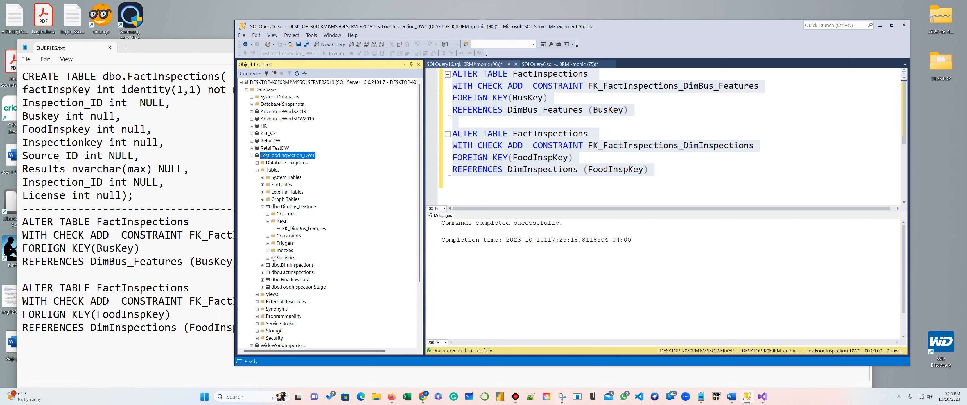
{"action": "left_click", "coordinate": [262, 272]}
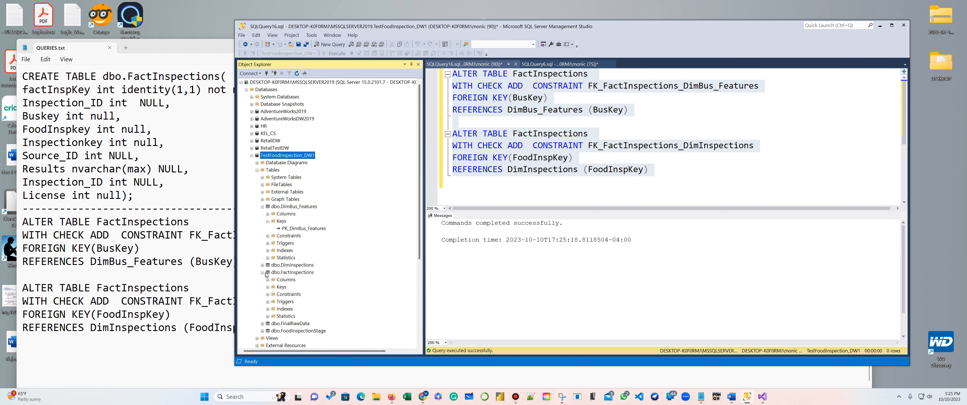
{"action": "left_click", "coordinate": [268, 287]}
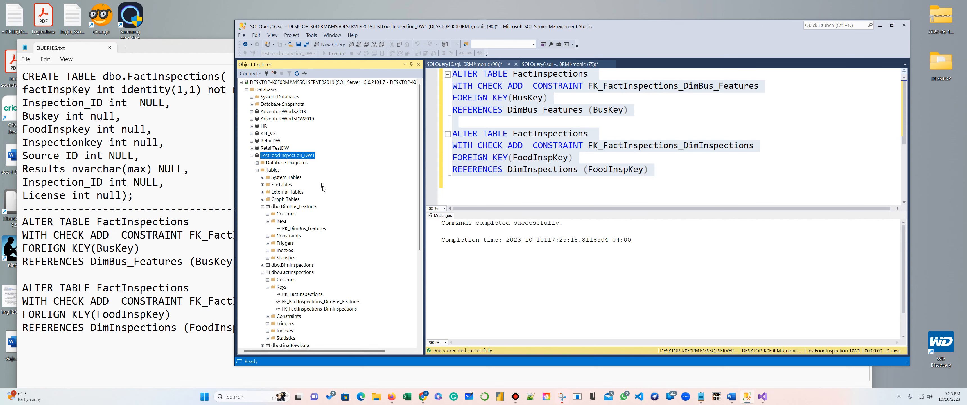
Step: Start a new database diagram for TestFoodInspection_DW1, agreeing to create the diagramming support objects
{"action": "left_click", "coordinate": [290, 162]}
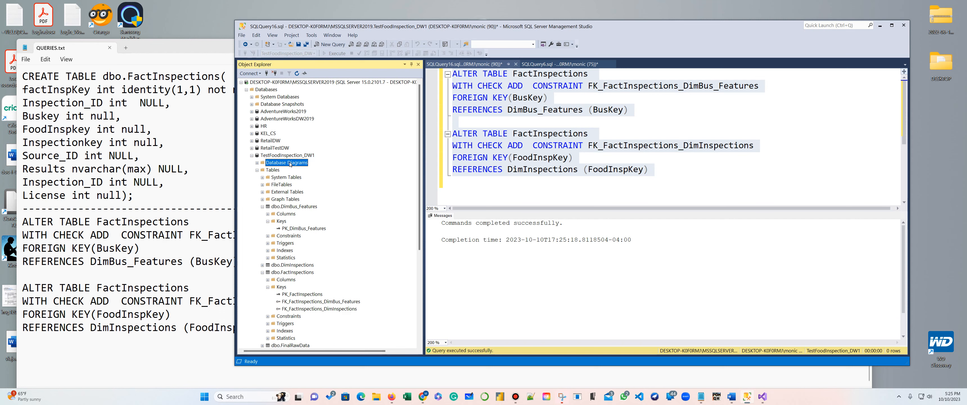
{"action": "right_click", "coordinate": [290, 164]}
{"action": "left_click", "coordinate": [314, 174]}
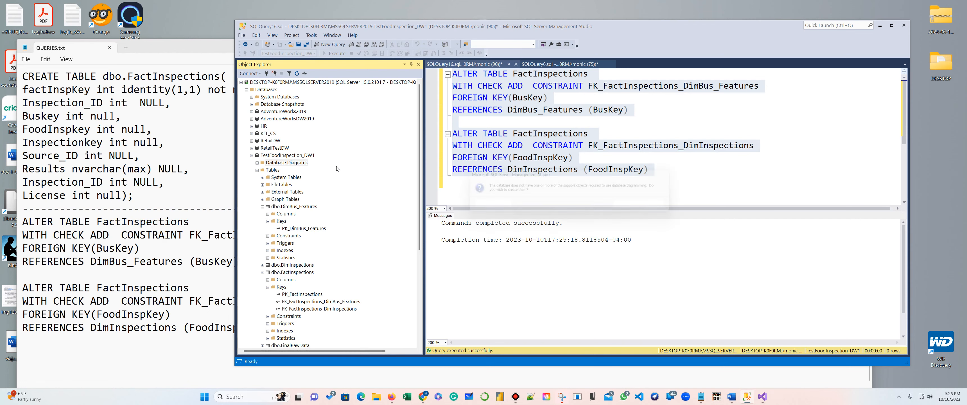
{"action": "left_click", "coordinate": [642, 209]}
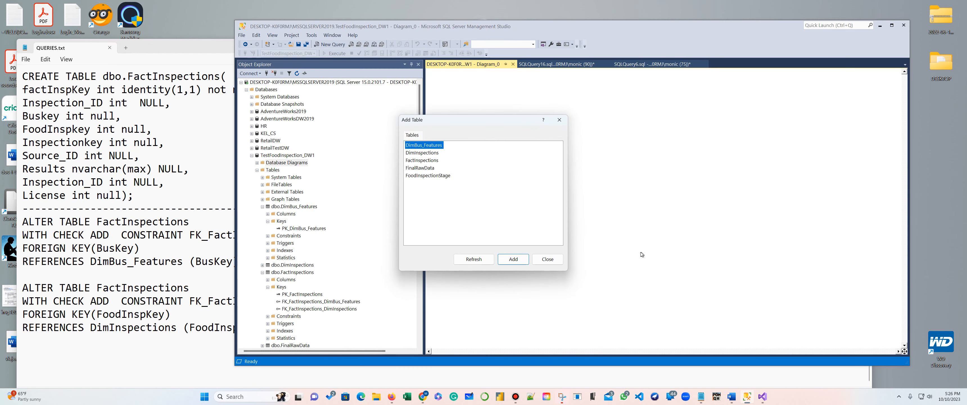
Step: Add the FactInspections, DimInspections and DimBus_Features tables to the diagram and look over their relationships
{"action": "left_click", "coordinate": [423, 161]}
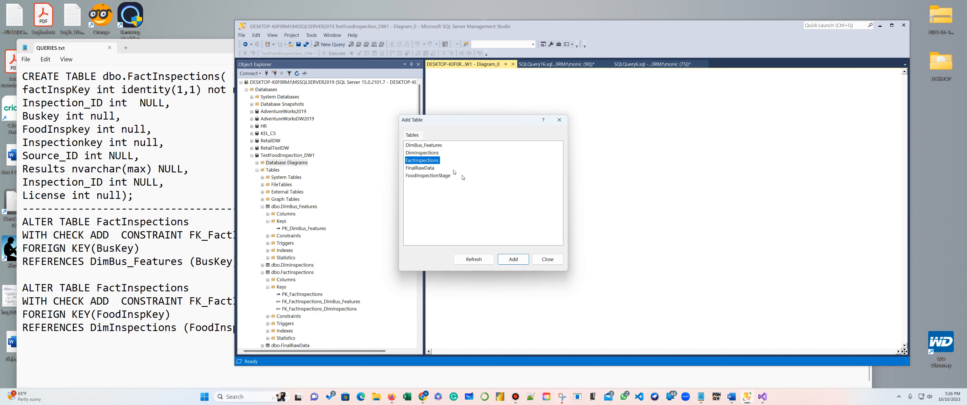
{"action": "left_click", "coordinate": [523, 260]}
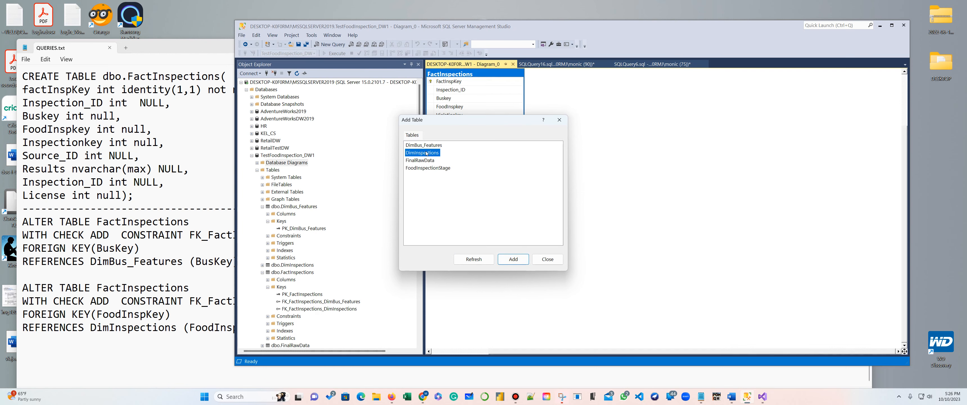
{"action": "left_click", "coordinate": [520, 259]}
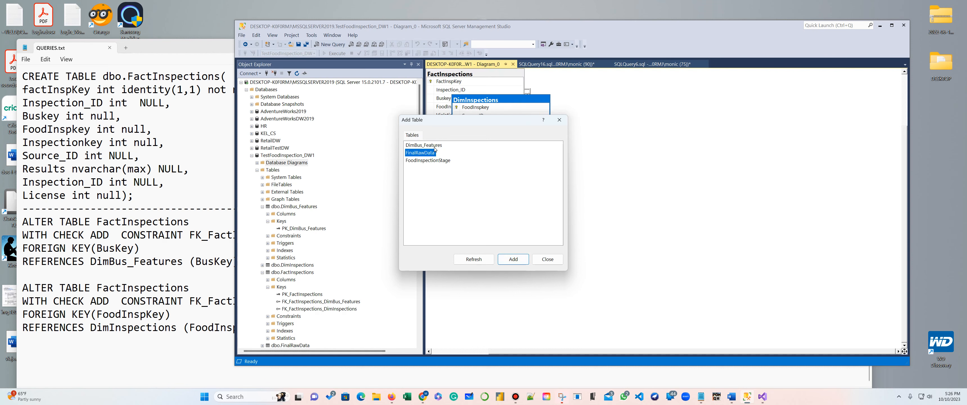
{"action": "left_click", "coordinate": [434, 149]}
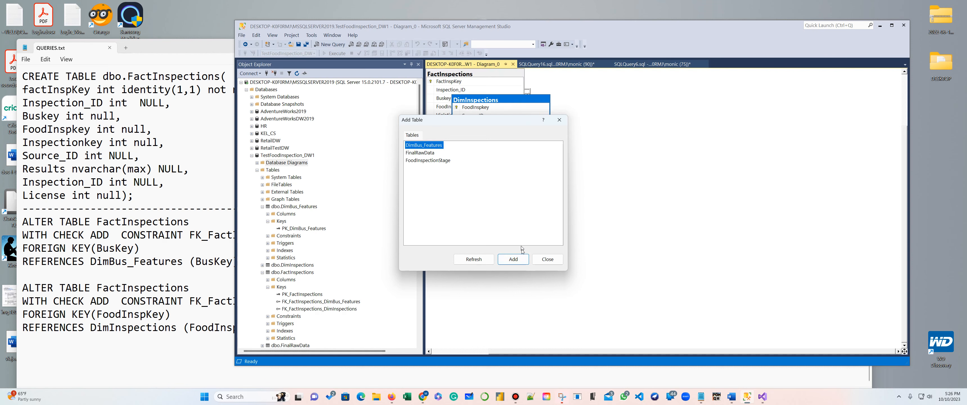
{"action": "left_click", "coordinate": [521, 259]}
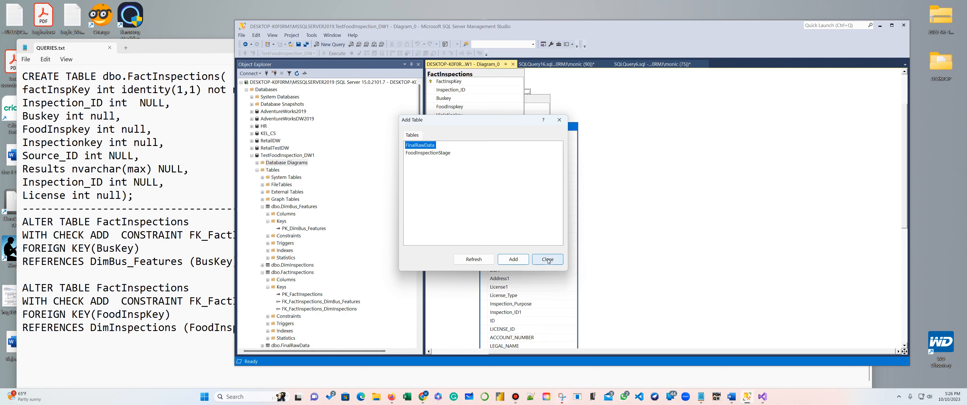
{"action": "left_click", "coordinate": [546, 260]}
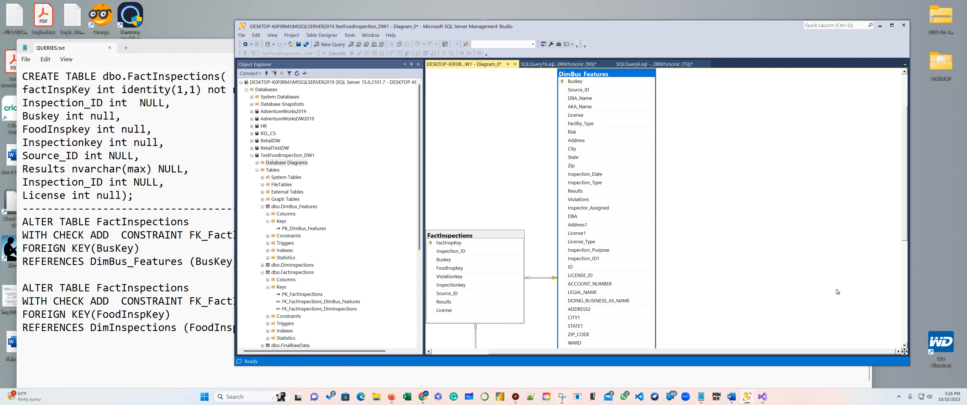
{"action": "scroll", "coordinate": [813, 260], "scroll_direction": "down", "scroll_amount": 5}
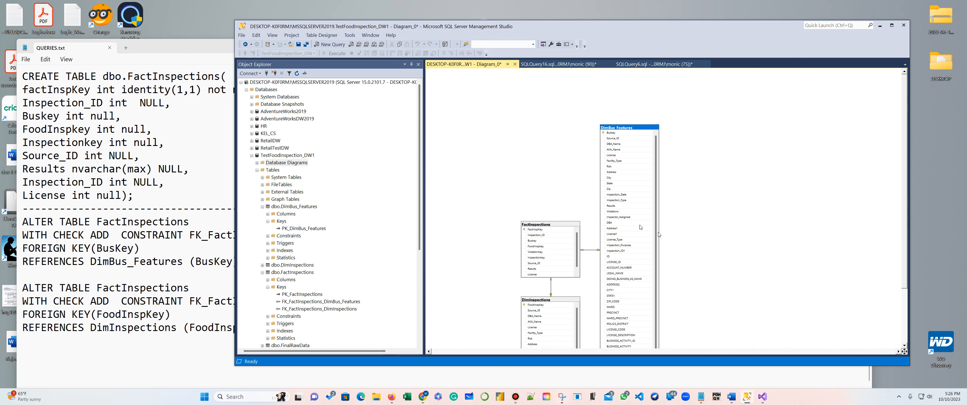
{"action": "scroll", "coordinate": [640, 227], "scroll_direction": "down", "scroll_amount": 3}
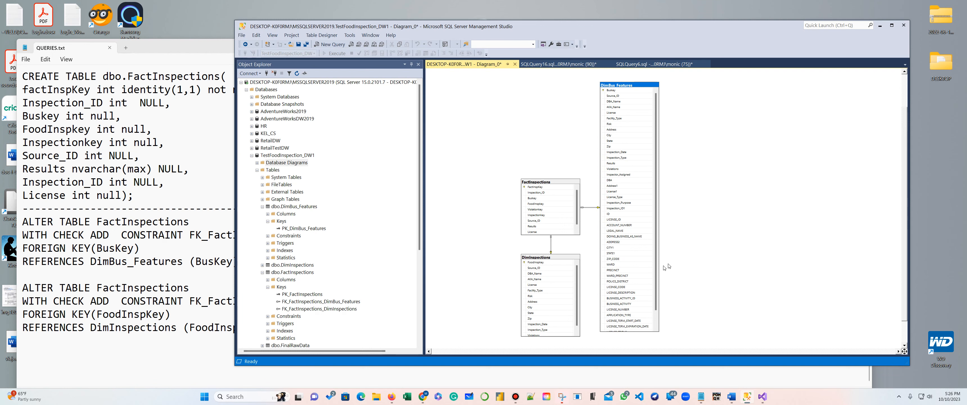
{"action": "scroll", "coordinate": [657, 275], "scroll_direction": "down", "scroll_amount": 1}
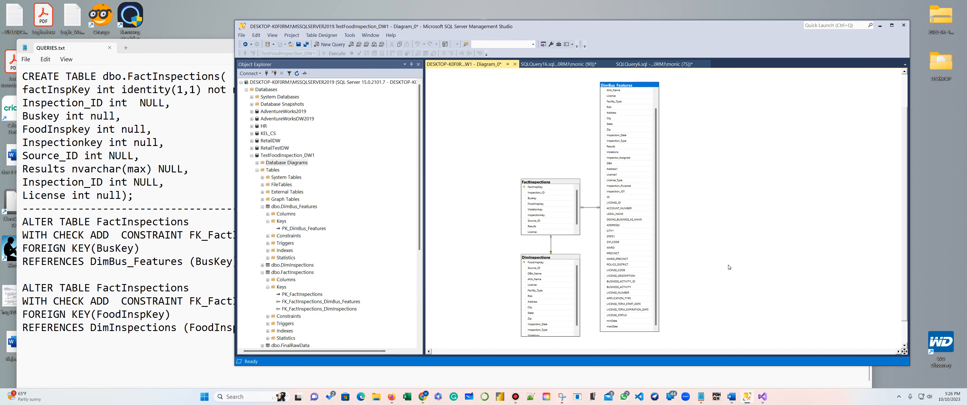